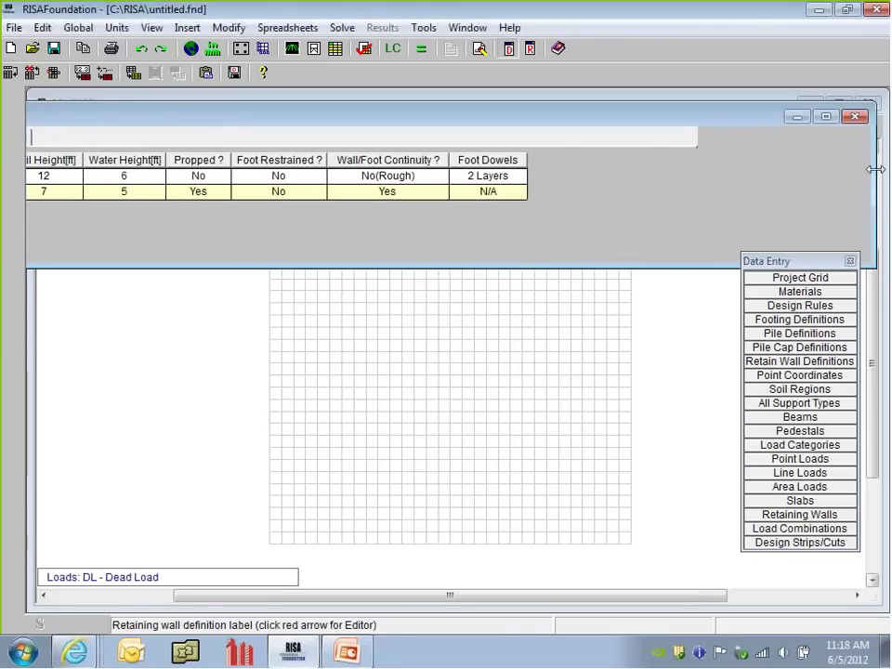
Step: Narrow the Retaining Wall General spreadsheet window and move it so all of its columns fit in view
left_click_drag(875, 169, 610, 169)
left_click_drag(475, 122, 717, 116)
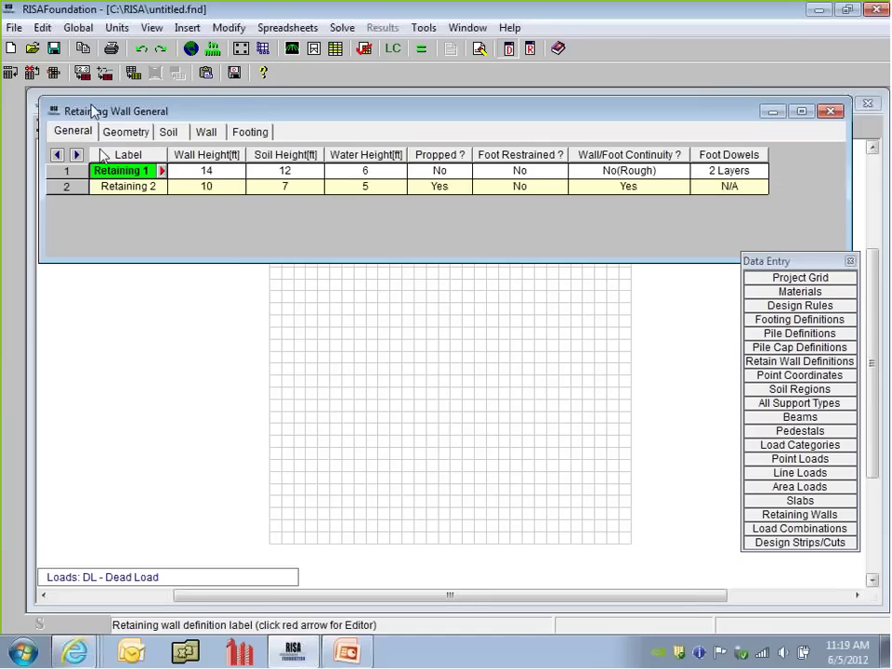
left_click_drag(93, 111, 84, 104)
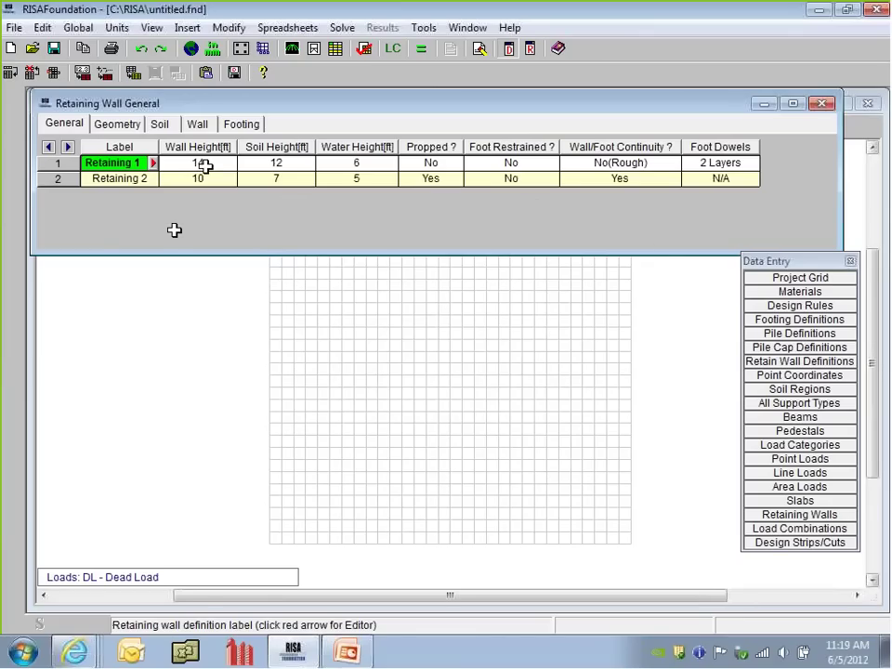
Step: Look through the Geometry, Soil, Wall and Footing data of the retaining wall definitions, then return to the General data
left_click(99, 130)
left_click(159, 127)
left_click(195, 127)
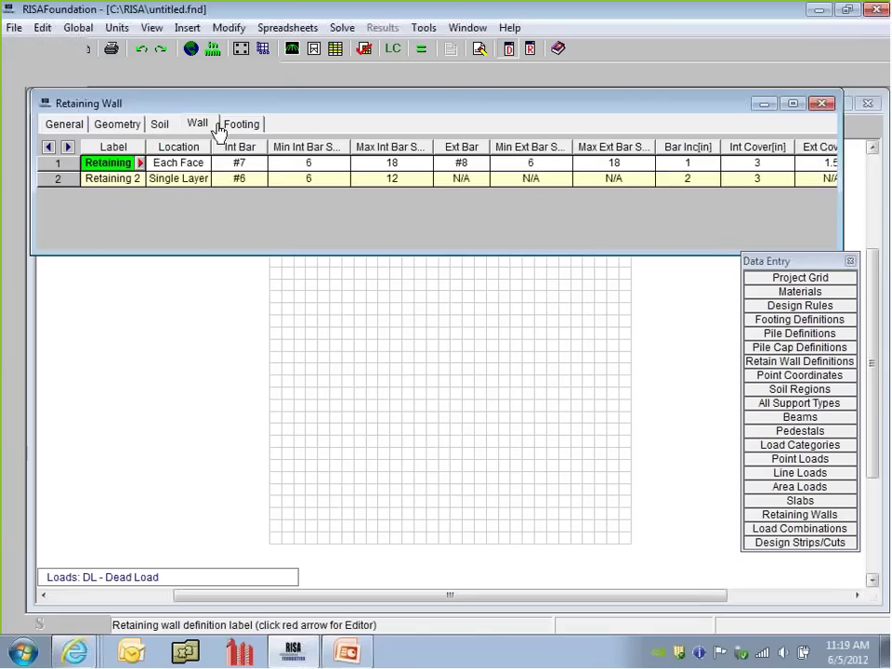
left_click(226, 127)
left_click(67, 126)
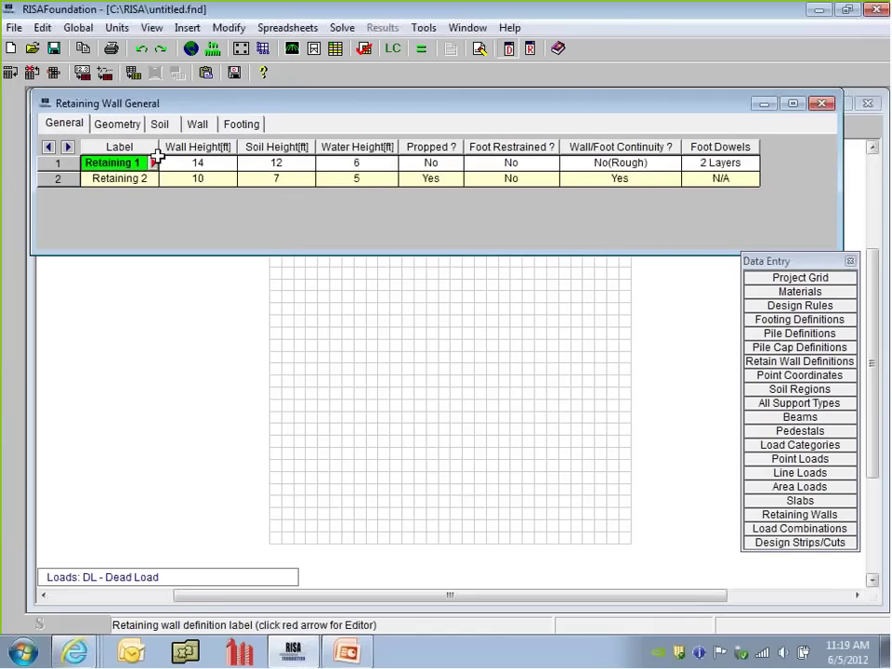
Step: Widen the Label column, open the definition editor for Retaining 1 and place it clear of the wall labels
left_click_drag(157, 155, 174, 153)
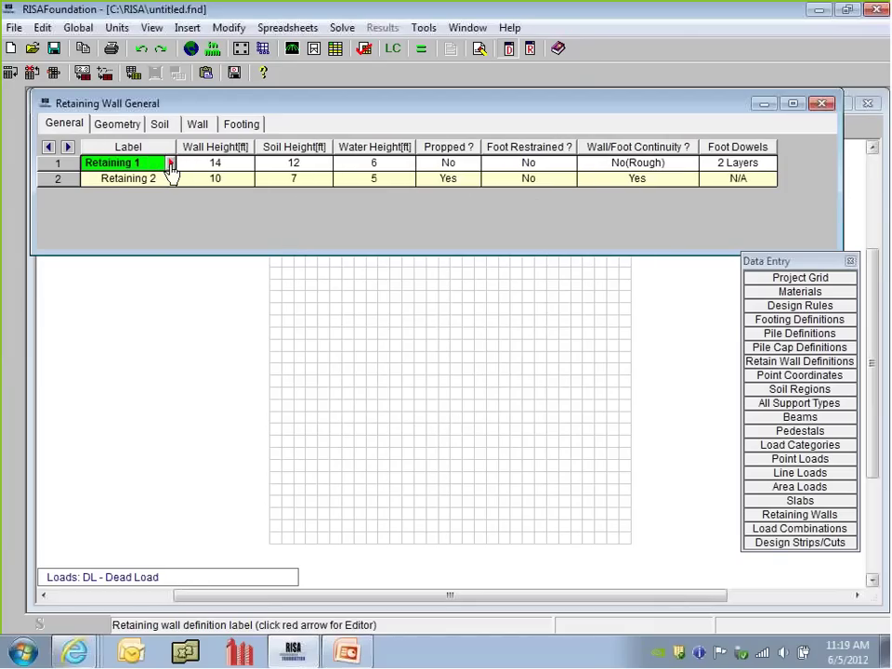
key("Down")
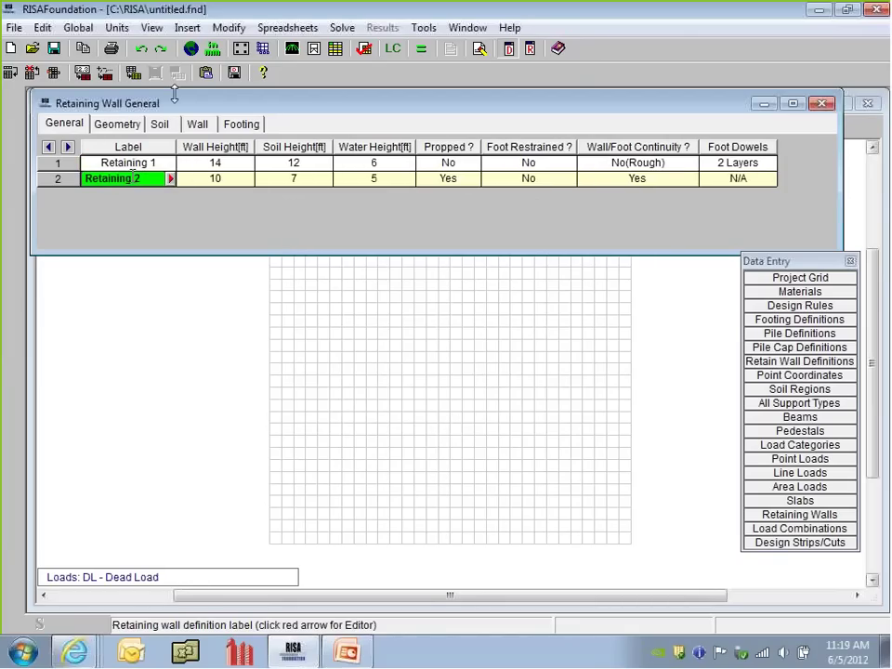
left_click(151, 165)
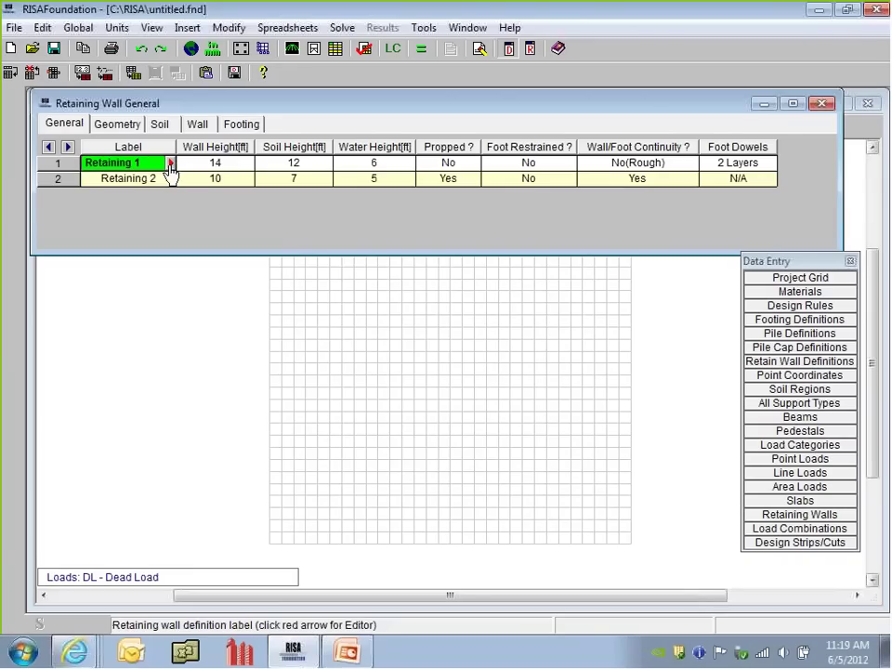
left_click(171, 164)
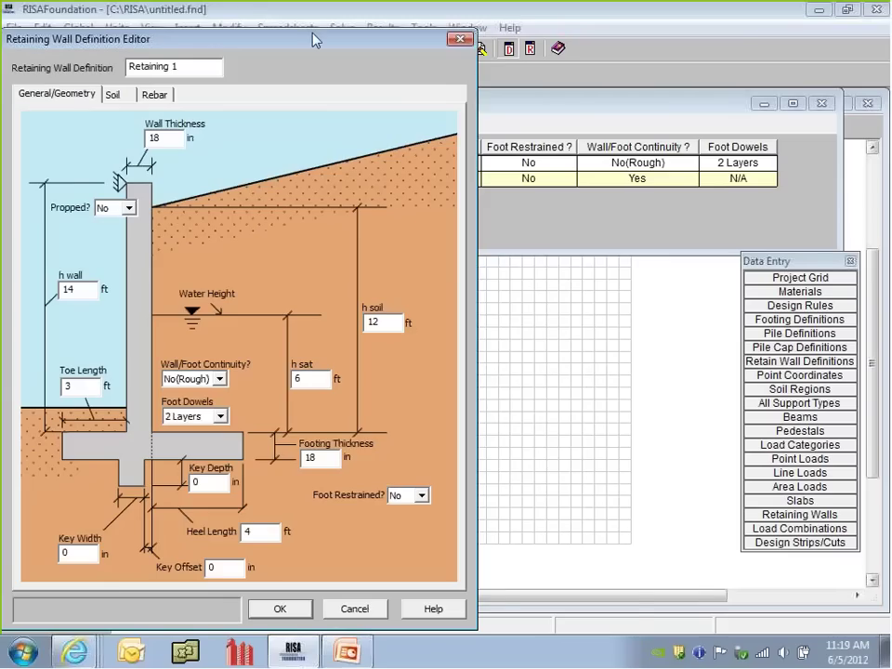
left_click_drag(166, 42, 423, 25)
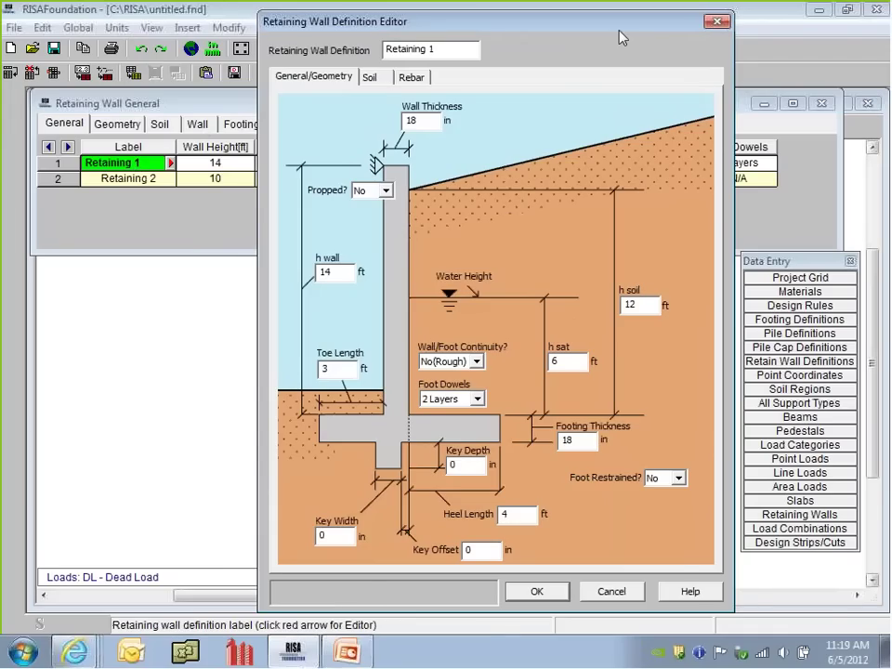
left_click_drag(621, 38, 722, 41)
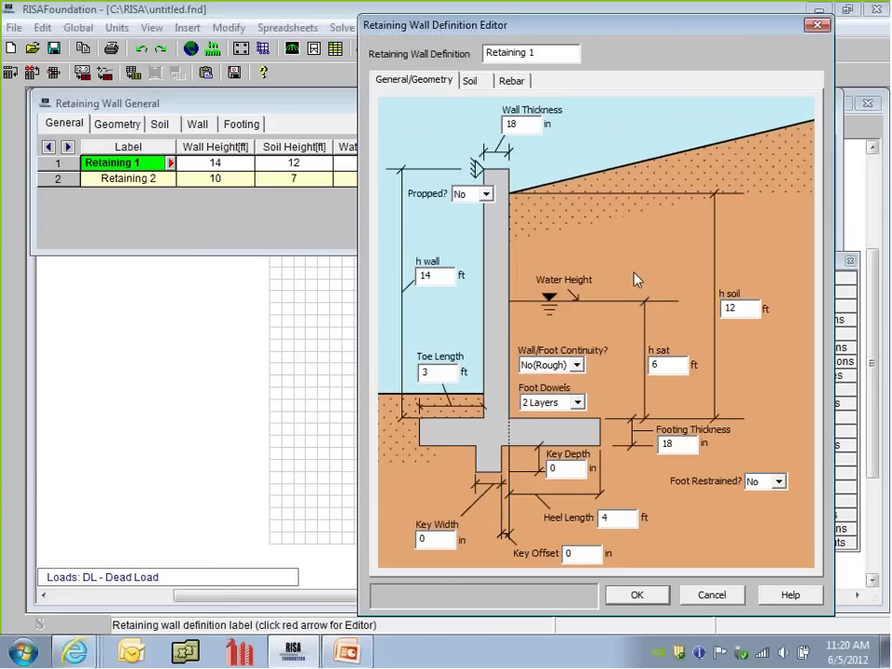
Step: Check the wall thickness, propped setting and toe length of Retaining 1, and set its wall height to 12 ft
double_click(512, 124)
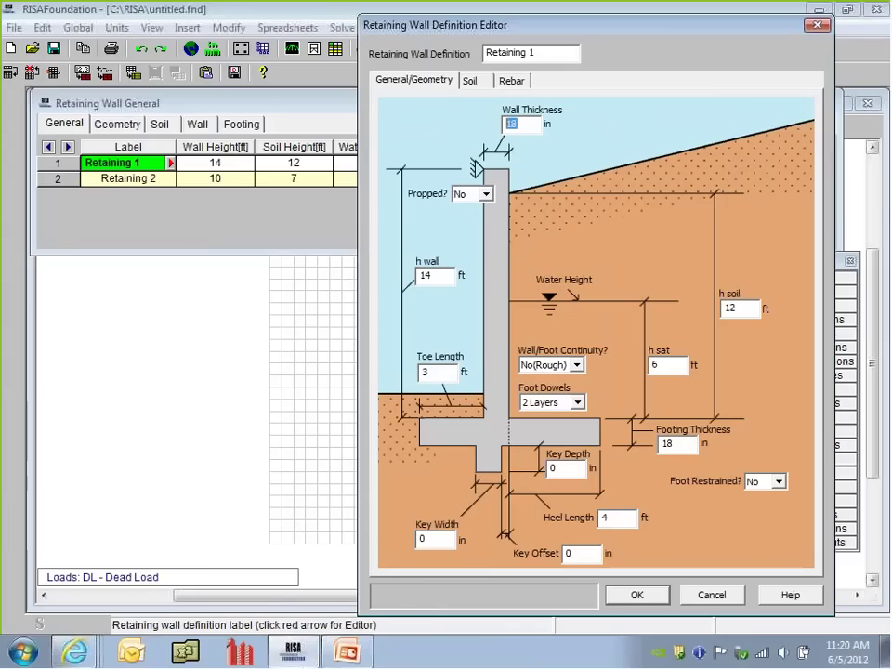
left_click(478, 199)
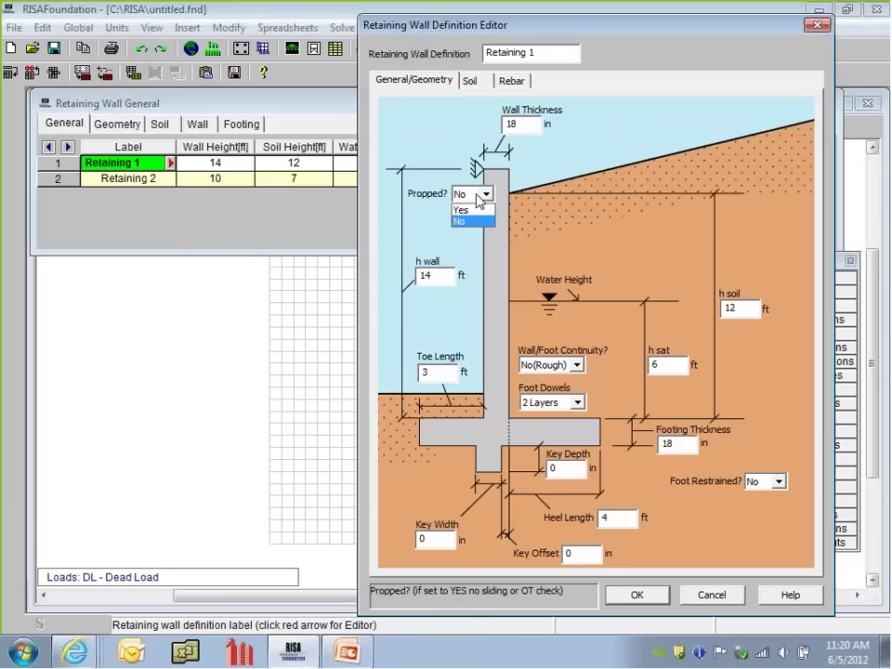
left_click(476, 197)
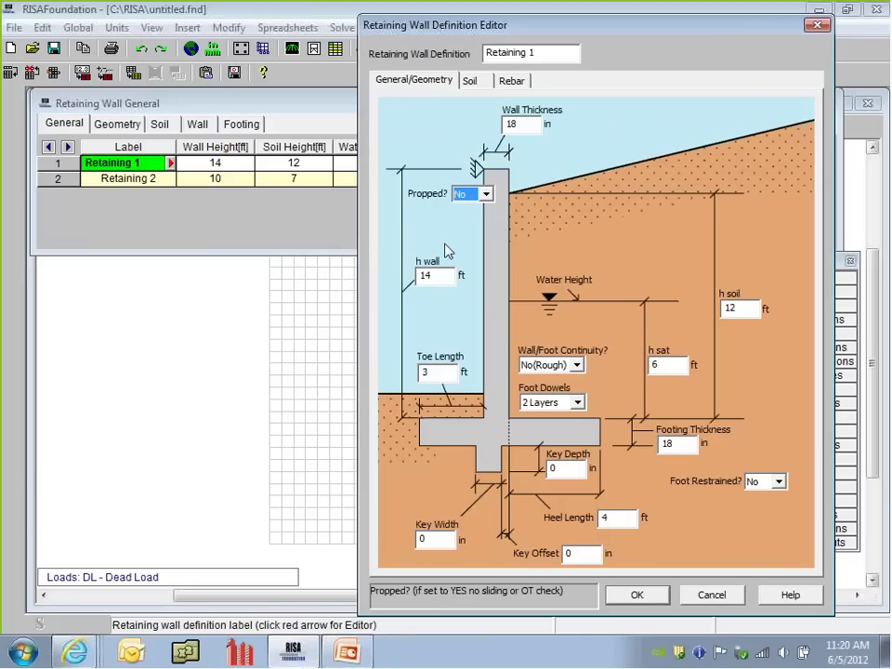
key("Tab")
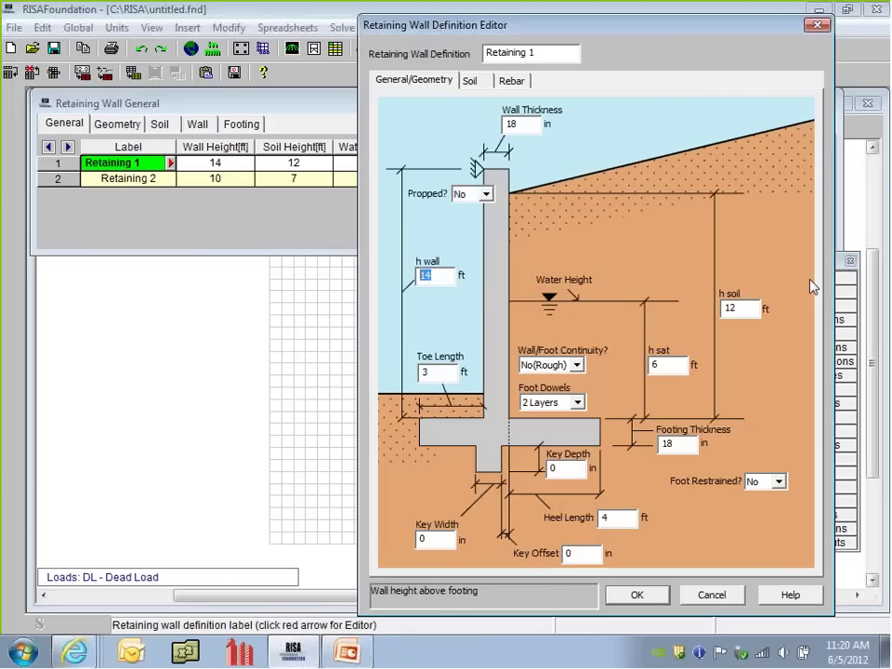
type("12")
left_click(450, 373)
double_click(451, 378)
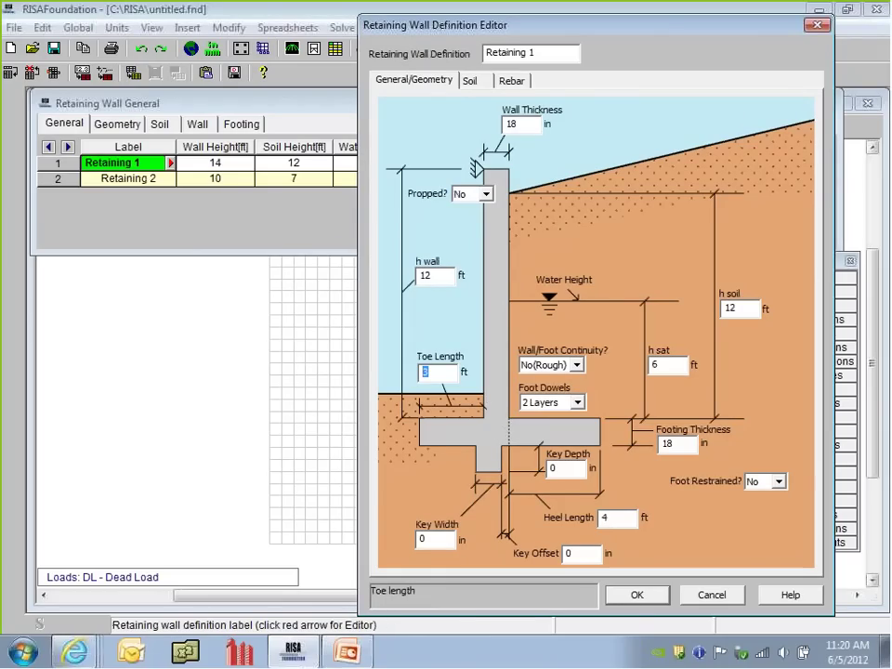
left_click(434, 276)
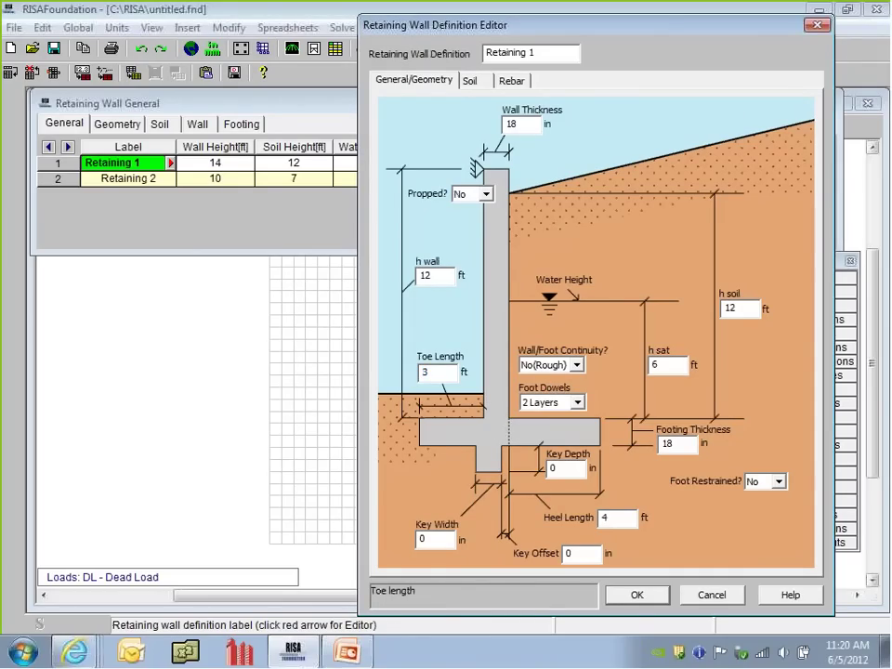
Step: Set the shear key of Retaining 1 to a width of 18 in and a depth of 24 in
left_click(440, 544)
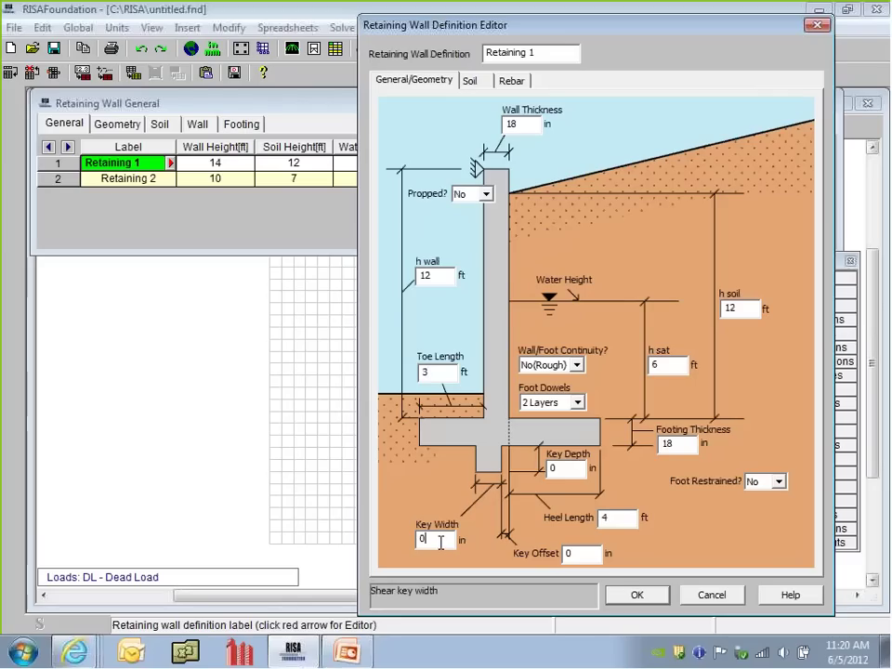
left_click_drag(440, 542, 401, 541)
type("18")
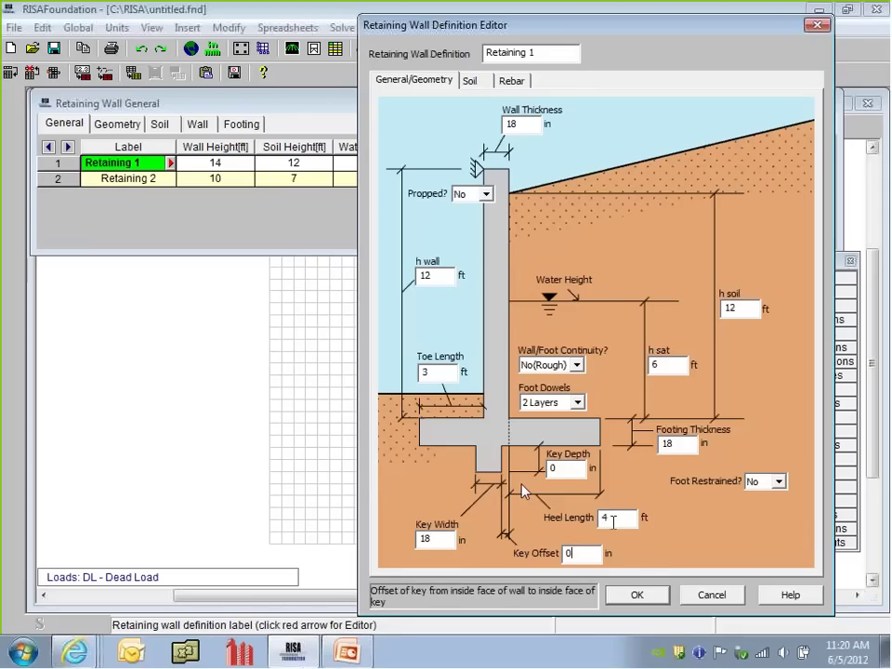
left_click(619, 520)
left_click(623, 522)
double_click(623, 523)
left_click(557, 470)
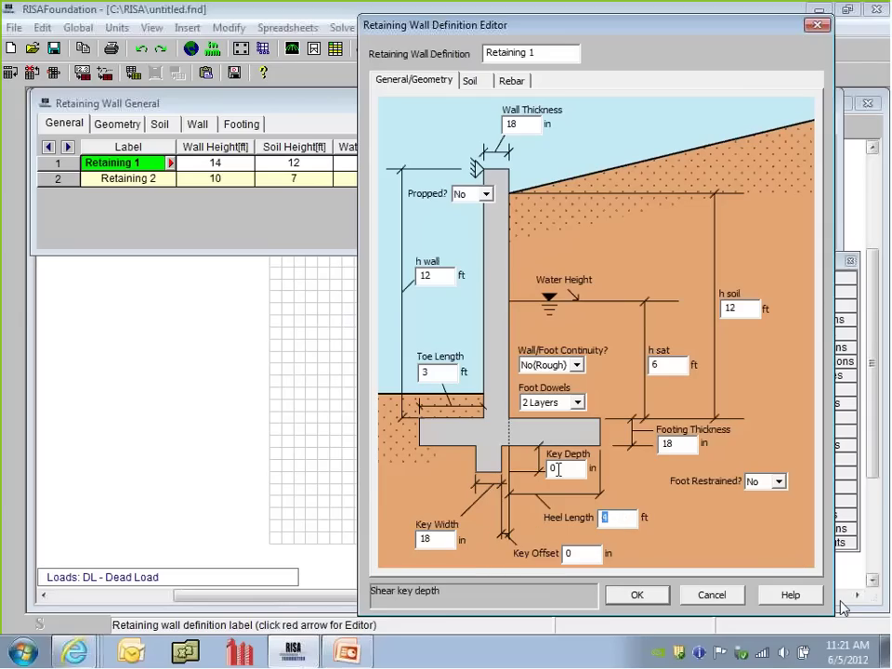
double_click(556, 470)
type("24")
Step: Set the foot dowels to 1 Layer and choose No(Rough) for the wall/foot continuity
left_click(576, 403)
left_click(539, 416)
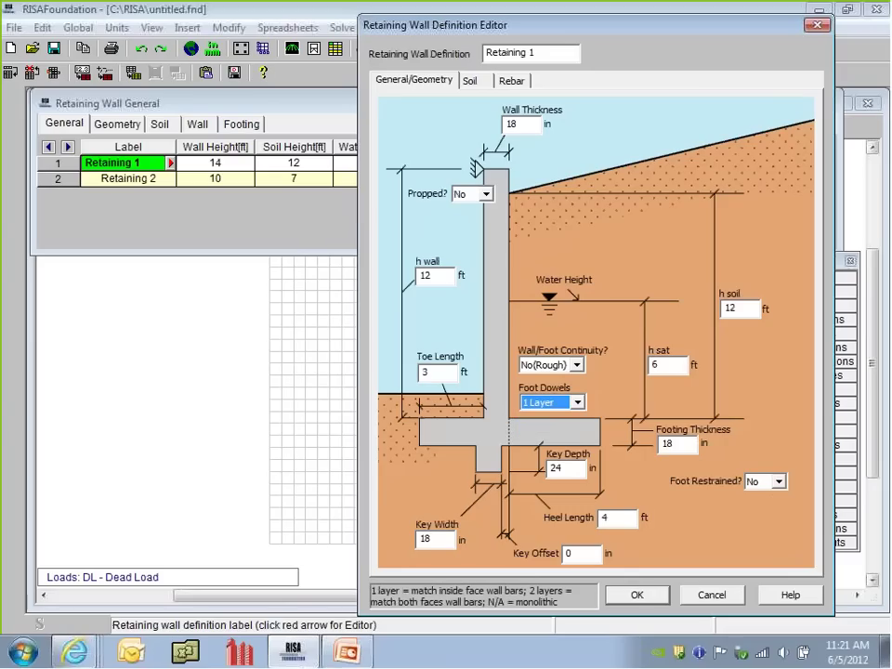
left_click(548, 368)
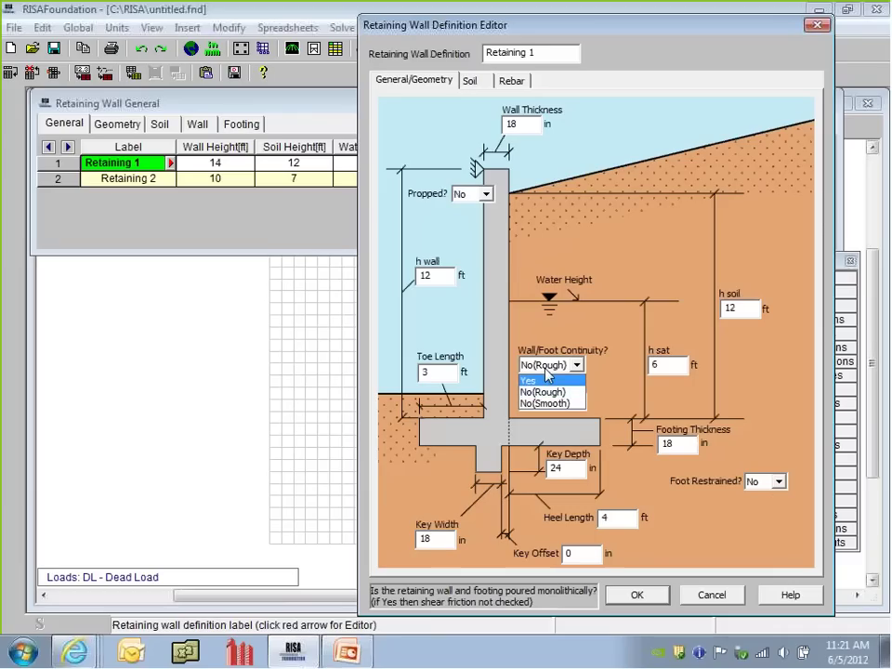
left_click(544, 393)
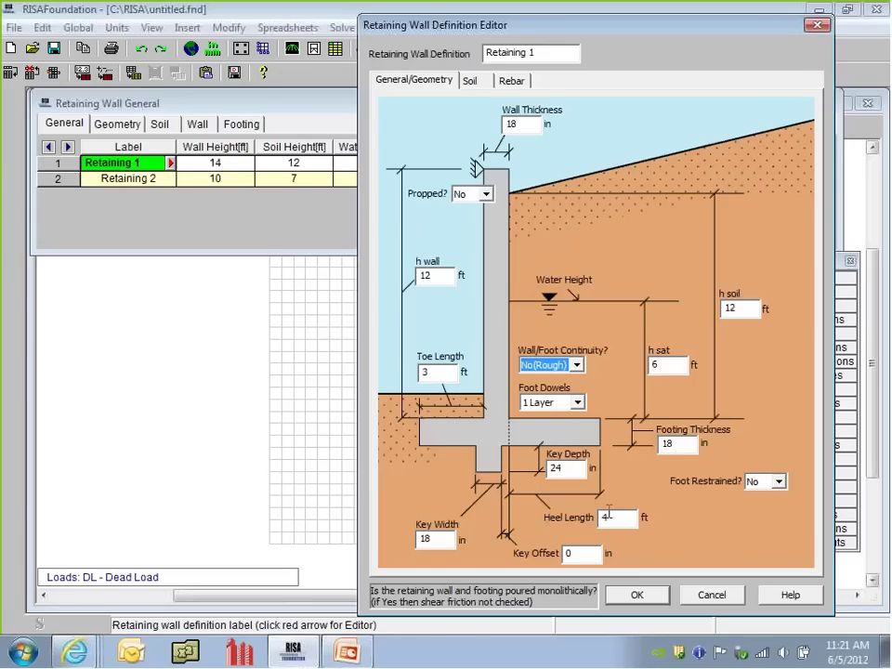
Step: Review the footing thickness, water height, wall height and soil height of Retaining 1
left_click(687, 448)
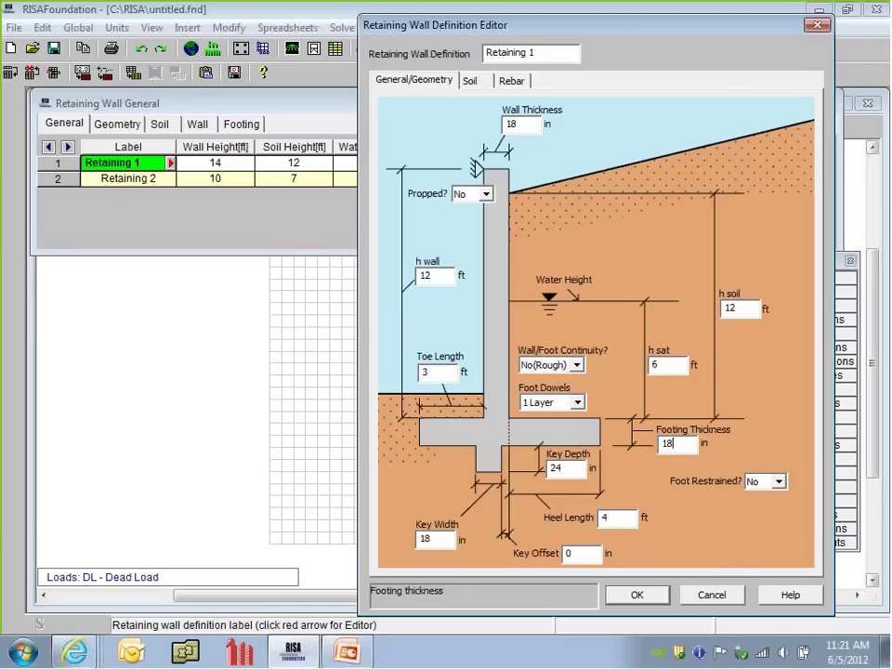
key("Tab")
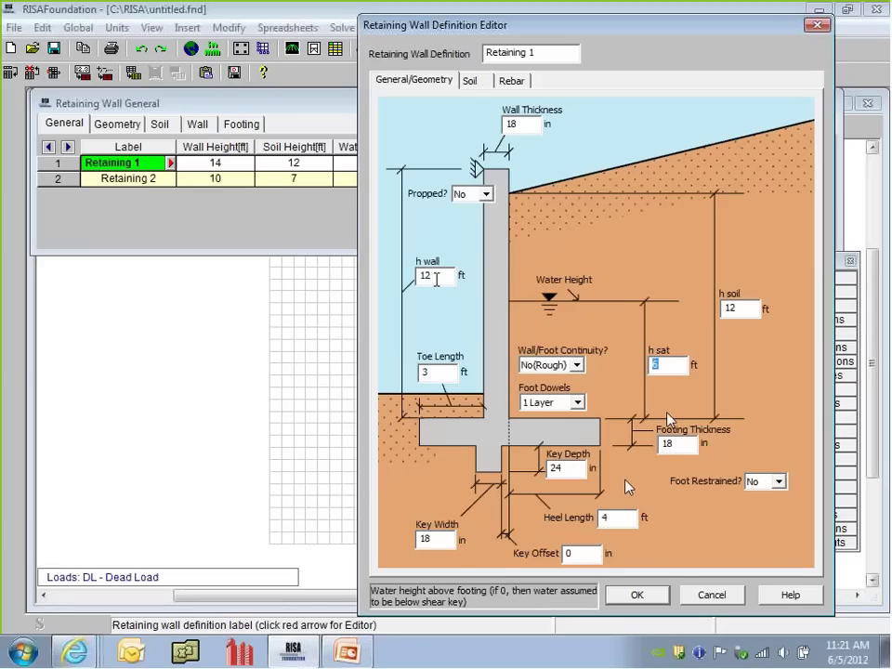
left_click(437, 279)
left_click(740, 309)
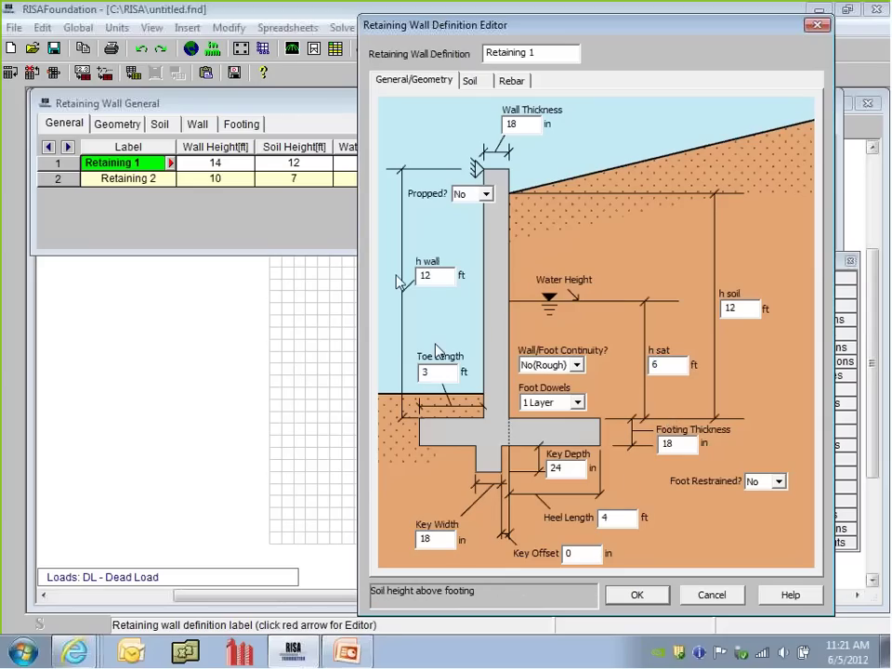
left_click_drag(749, 311, 729, 309)
Step: Open the soil properties of Retaining 1 and examine the toe and saturated heel coefficients, unit weights and toe friction angle
left_click(471, 80)
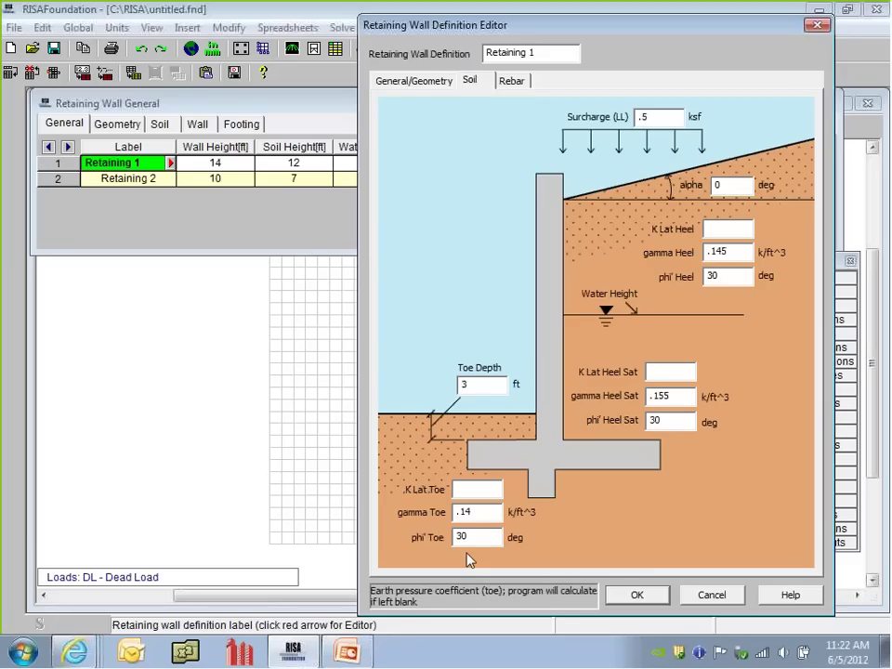
left_click(474, 514)
left_click(472, 491)
left_click(472, 536)
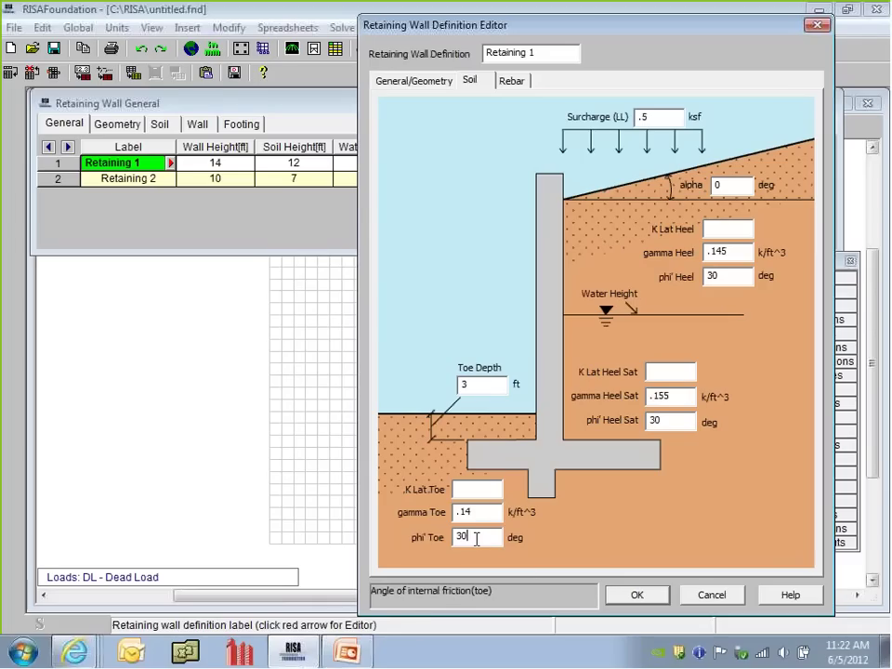
left_click(480, 489)
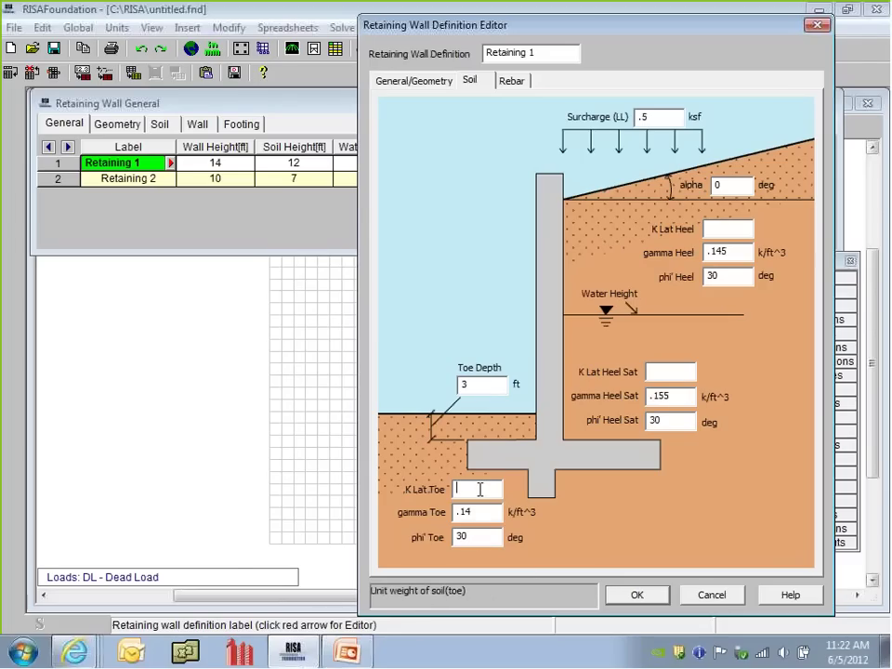
left_click_drag(477, 511, 429, 508)
left_click(670, 397)
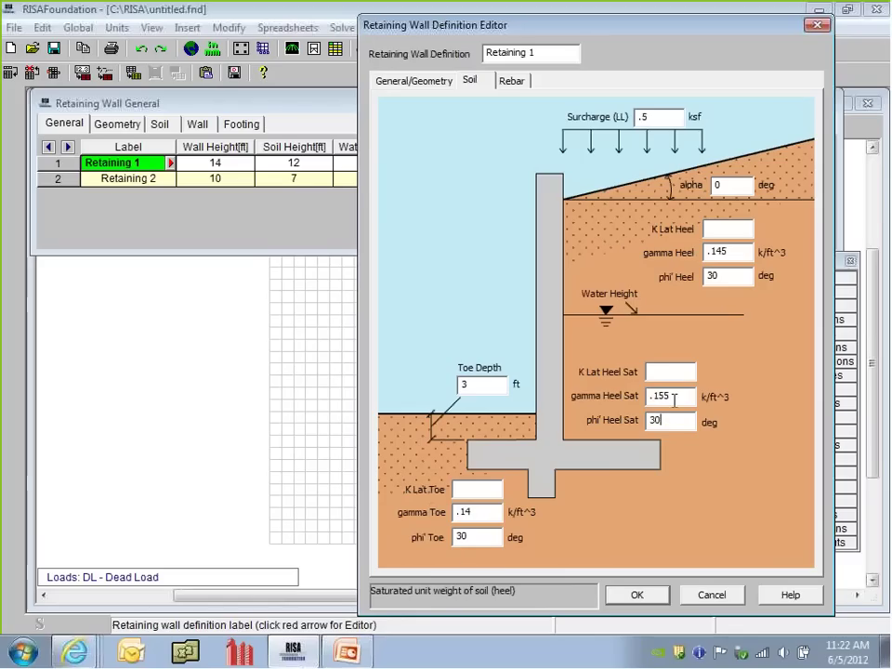
left_click(665, 372)
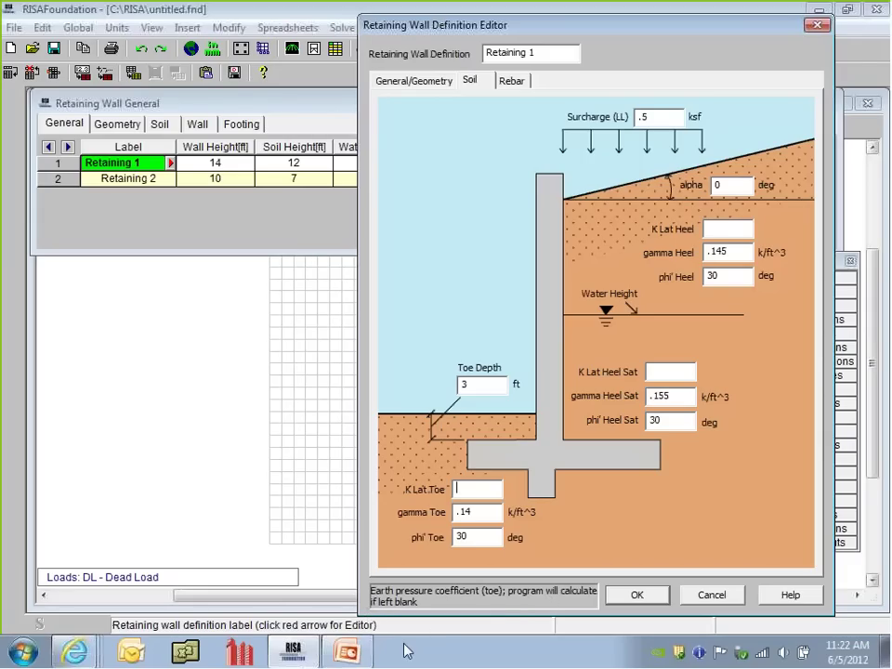
Step: Set the unit weight of the toe soil (gamma Toe) to .11 k/ft^3
left_click(484, 511)
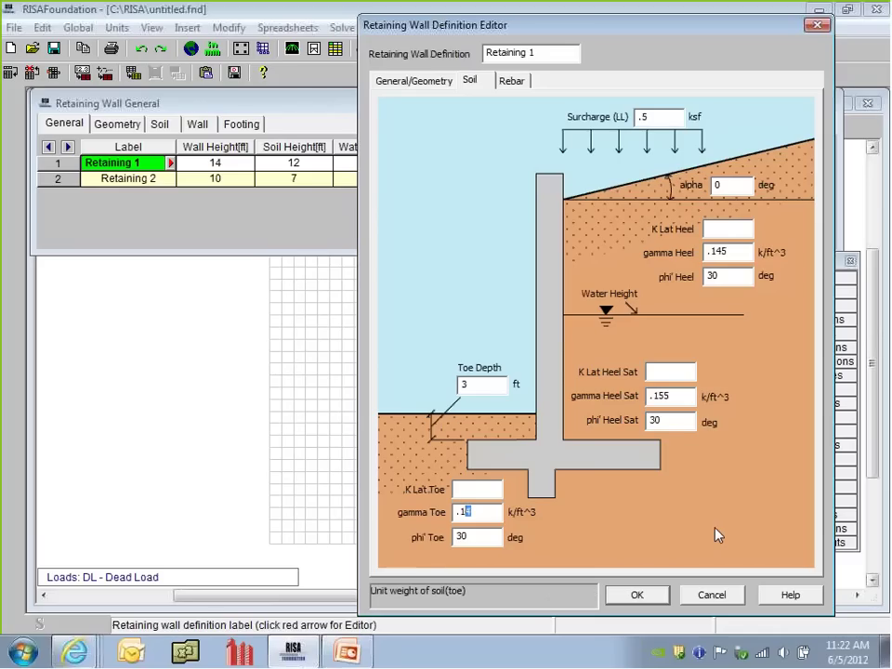
type("1")
left_click(473, 537)
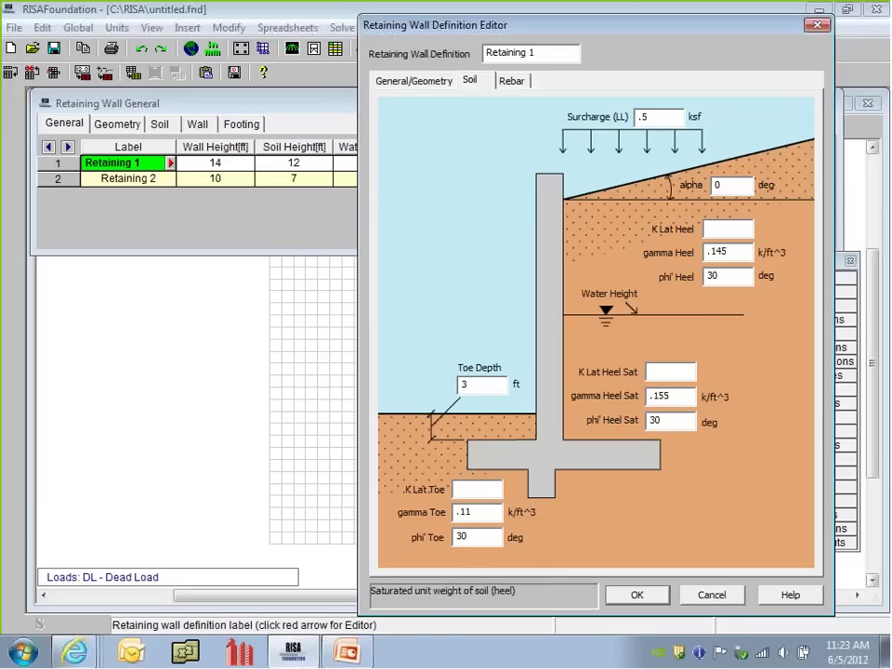
Step: Set the saturated heel soil unit weight to .125 k/ft^3 and the heel soil unit weight to .11 k/ft^3
left_click_drag(672, 396, 659, 397)
type("25")
left_click_drag(716, 252, 832, 292)
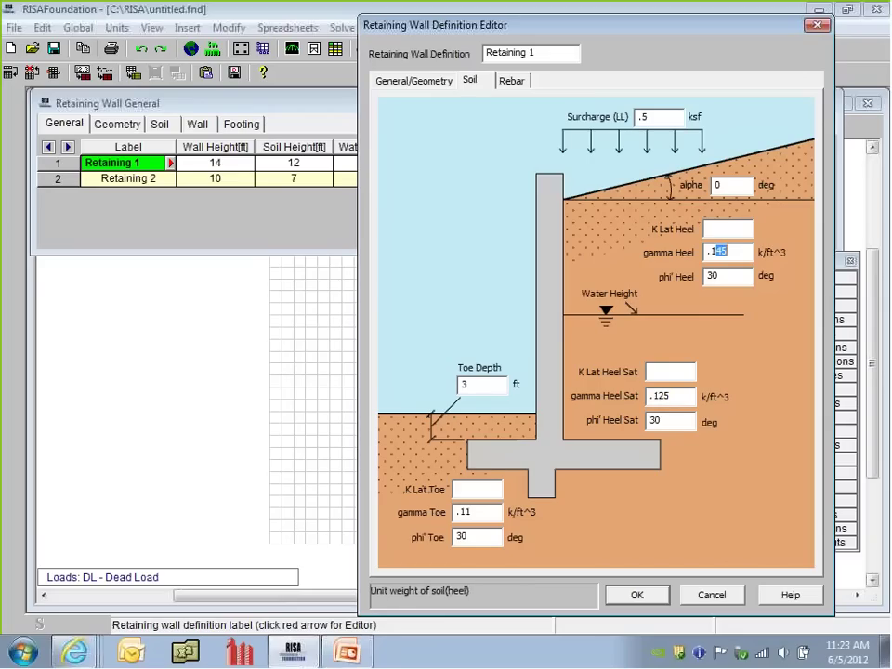
type("1")
Step: Set the backfill angle alpha to 10 degrees
double_click(728, 185)
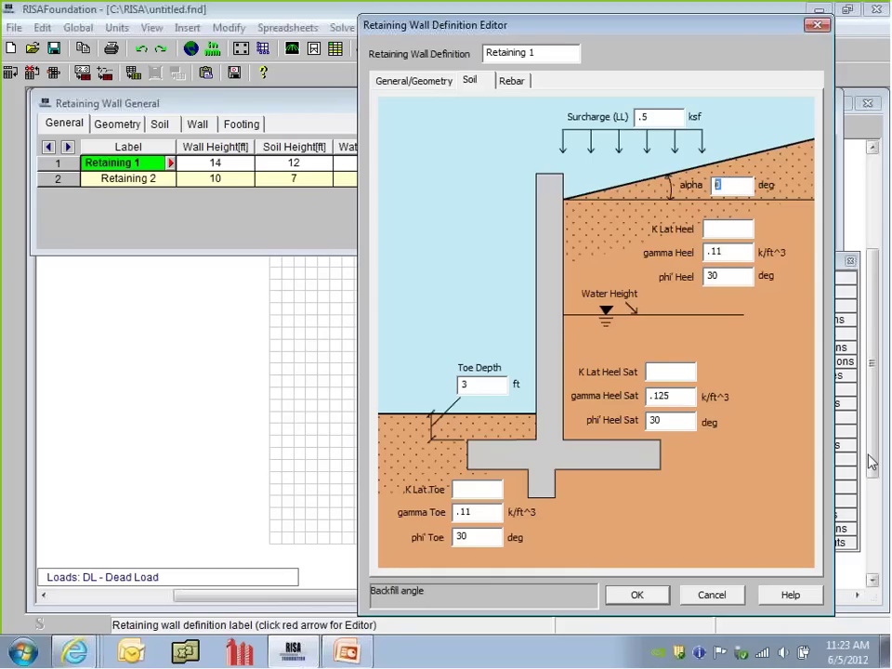
type("10")
key("Tab")
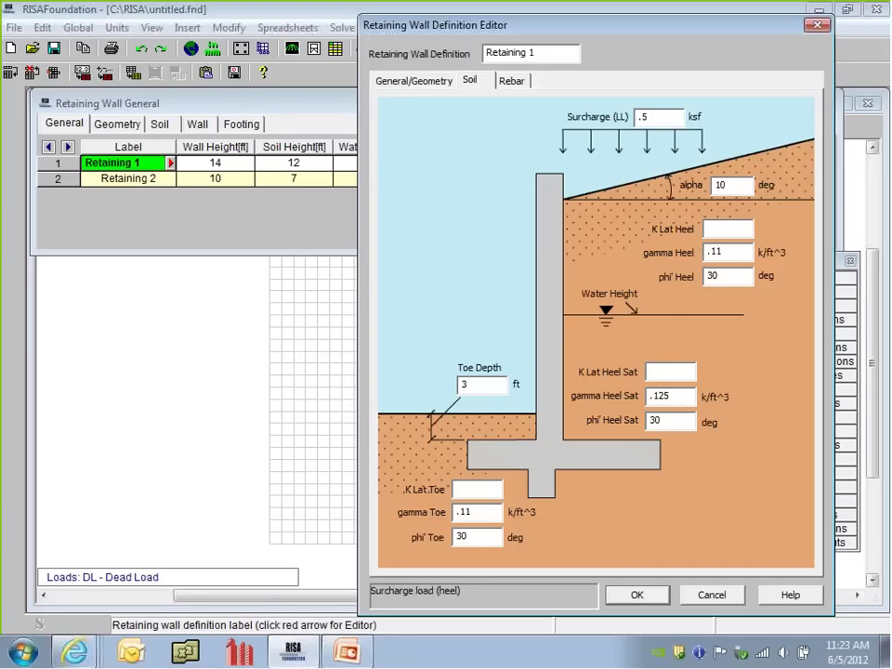
Step: In the rebar settings of Retaining 1, set the wall reinforcement location to Each Face with Vertical outer bars
left_click(512, 82)
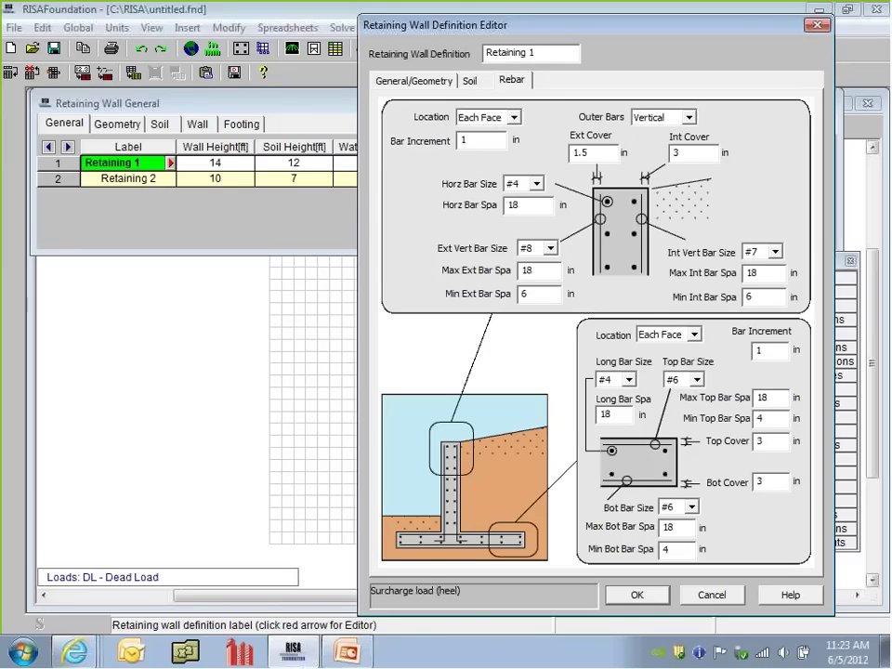
left_click(514, 118)
left_click(483, 145)
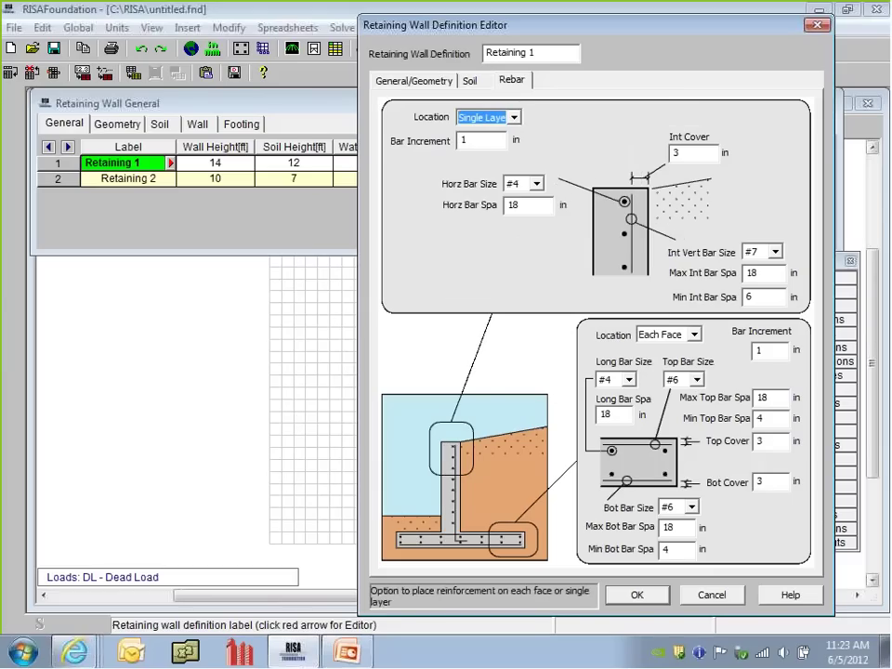
left_click(493, 119)
left_click(492, 133)
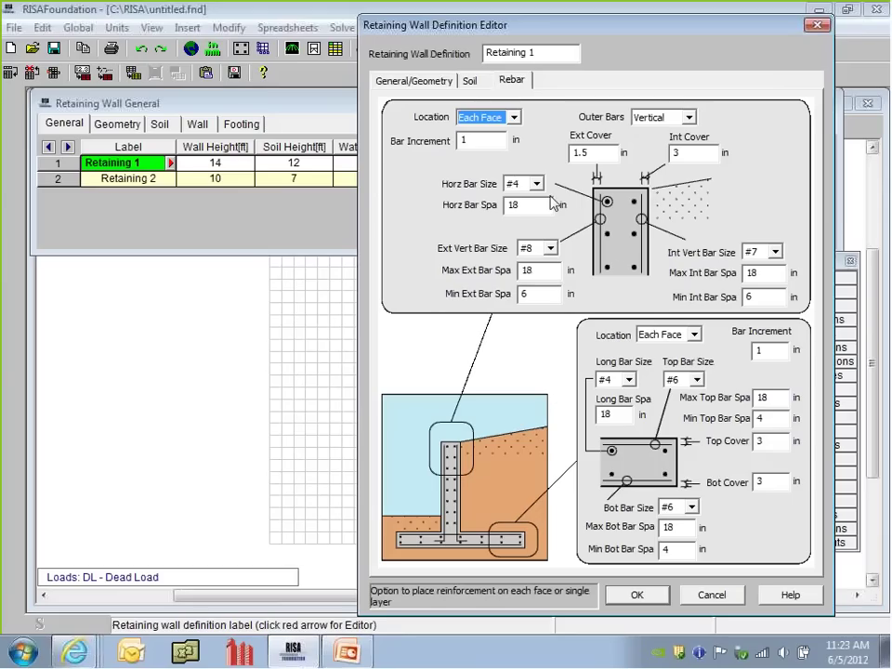
left_click(691, 118)
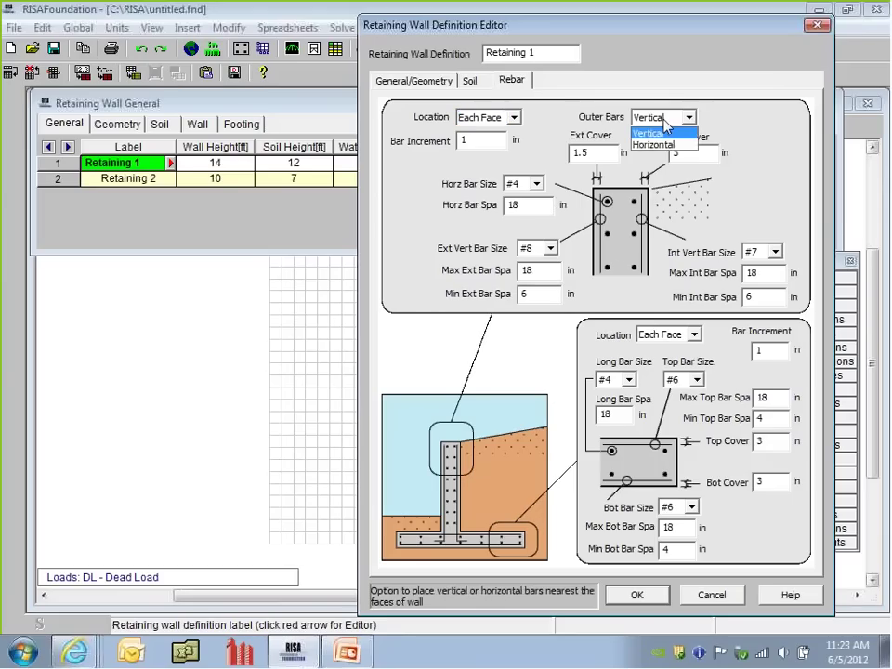
left_click(661, 133)
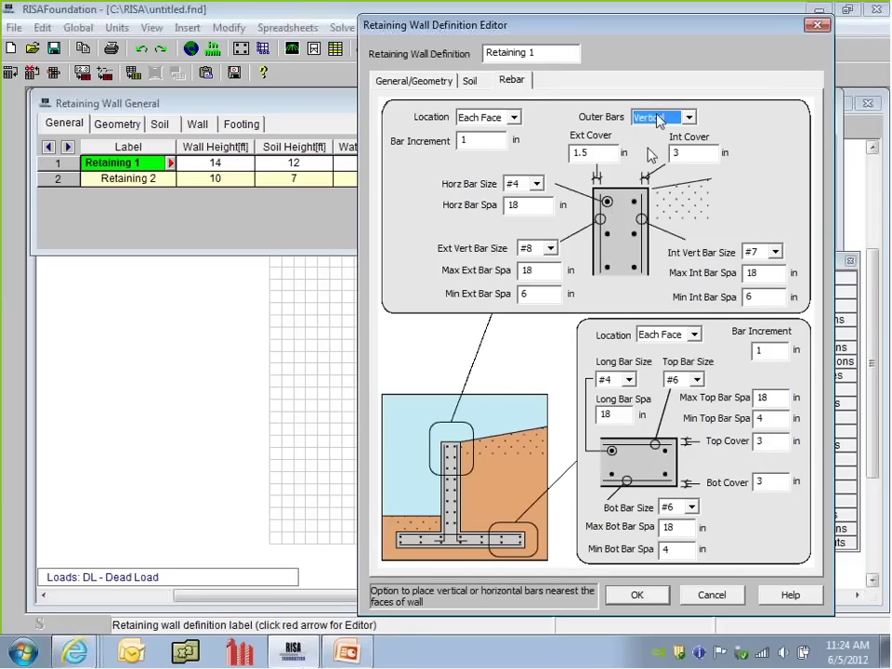
Step: Set the interior cover of the wall reinforcement to 2 in
left_click(682, 151)
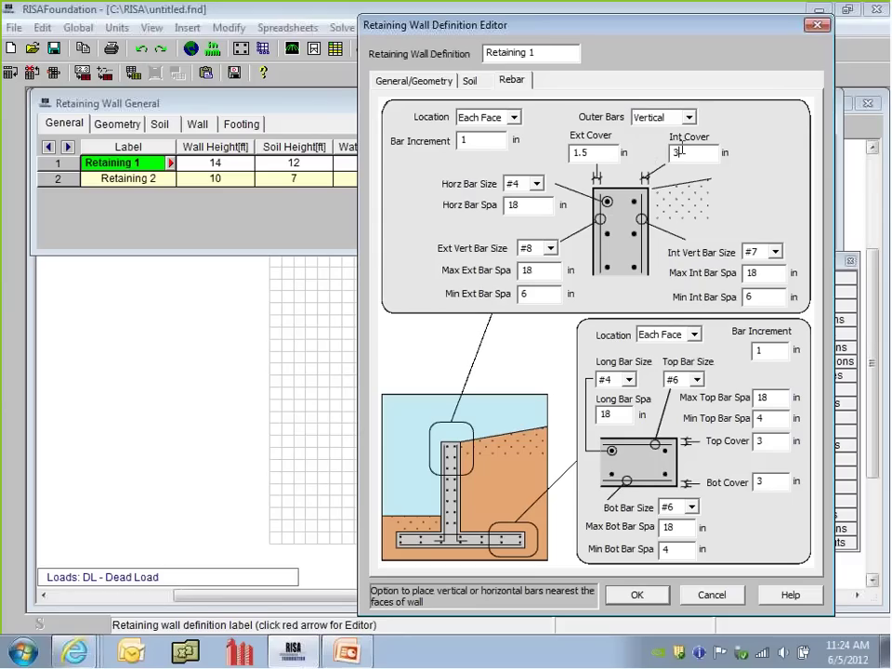
double_click(679, 150)
type("2")
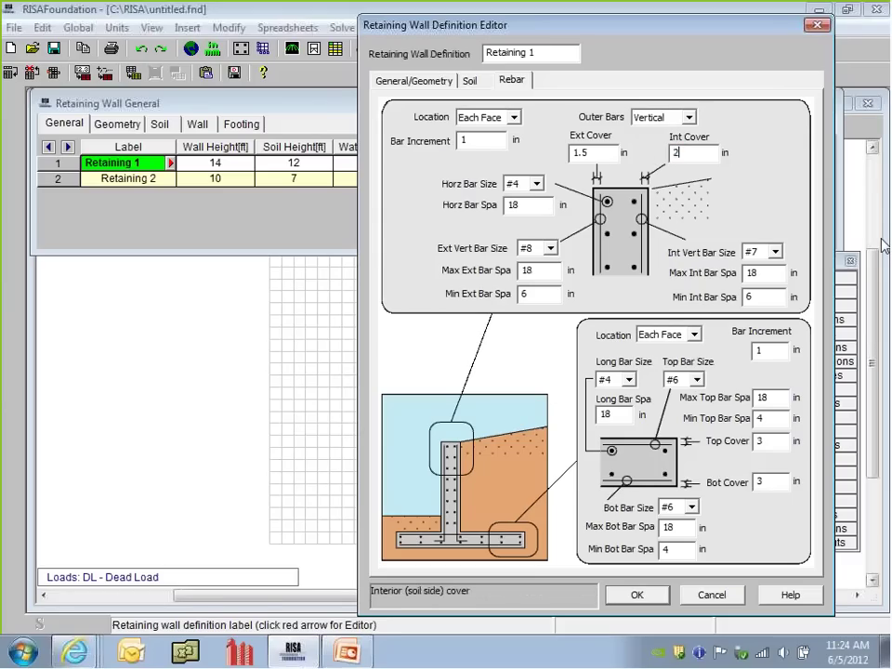
Step: Set the wall's horizontal bar size to #5 and its exterior vertical bar size to #7
left_click(522, 187)
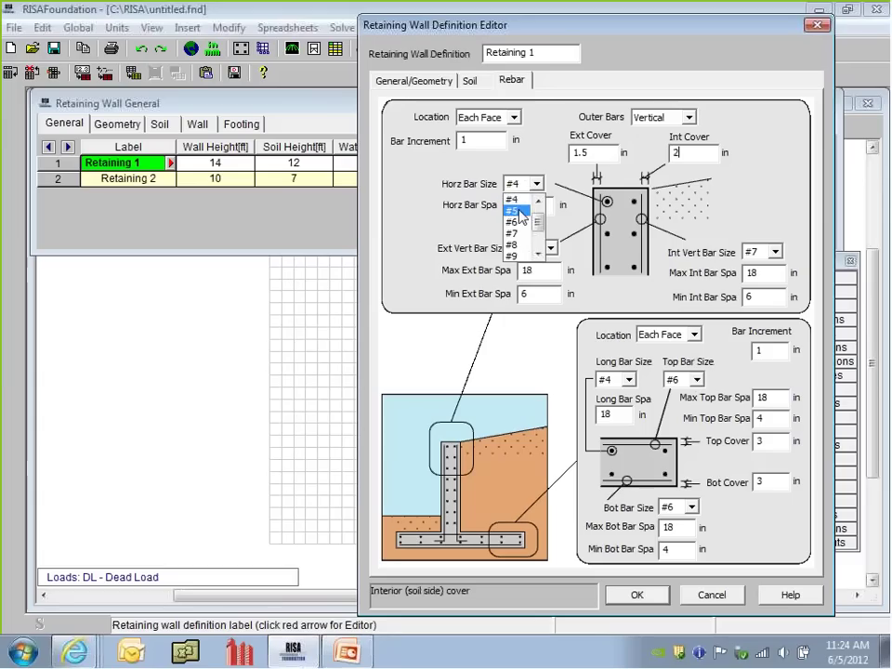
left_click(519, 212)
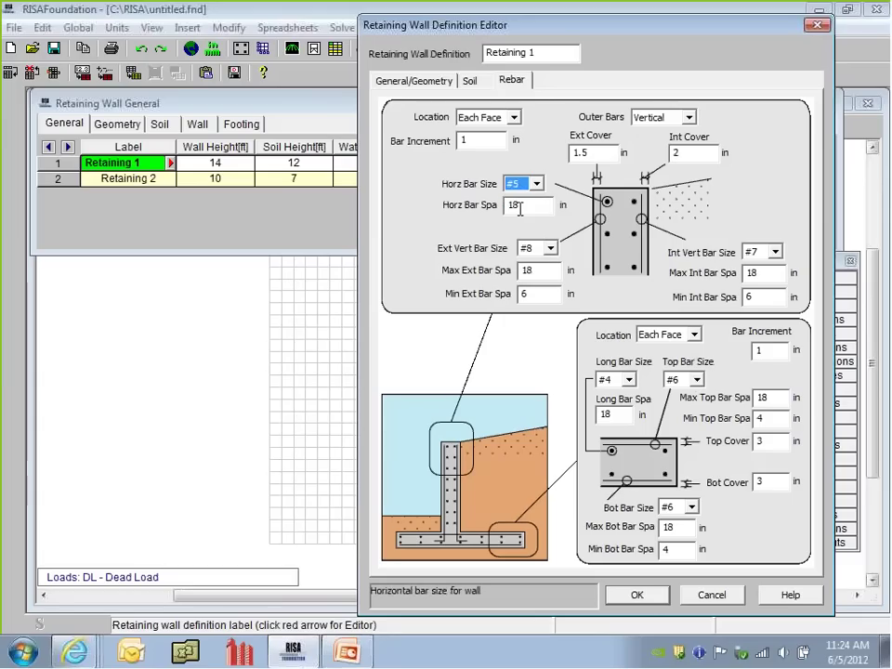
left_click(548, 249)
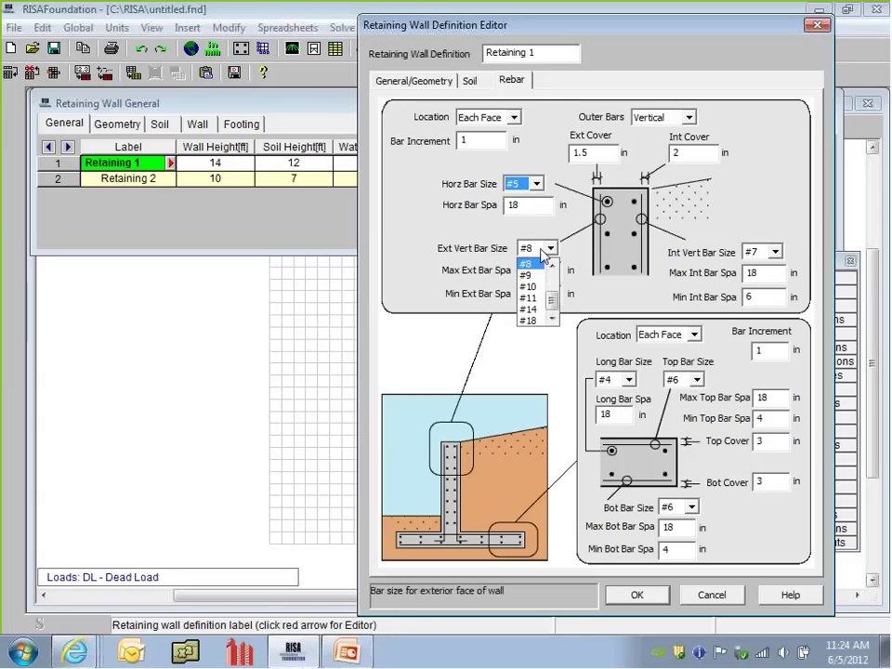
scroll(535, 283, "up", 1)
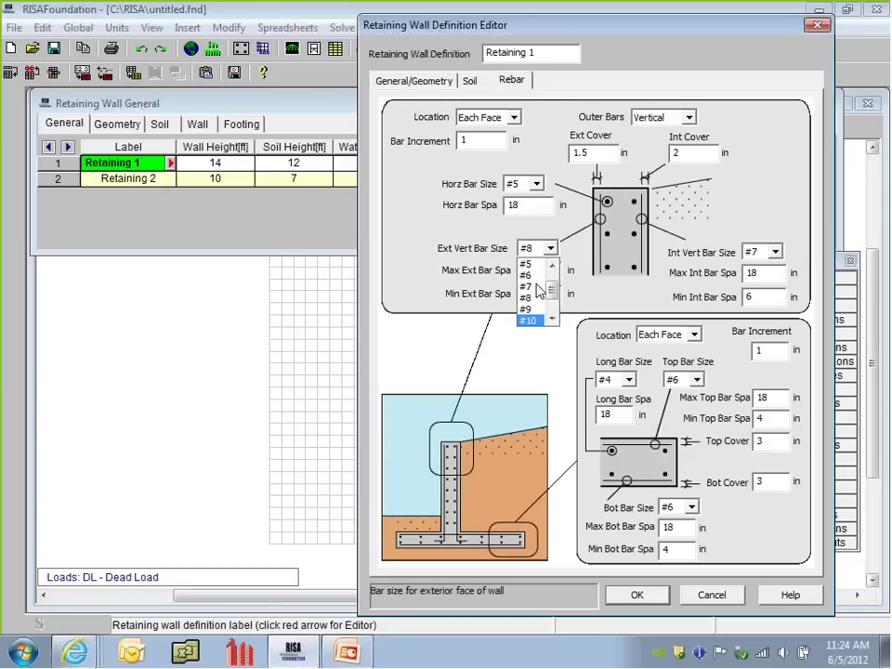
left_click(528, 286)
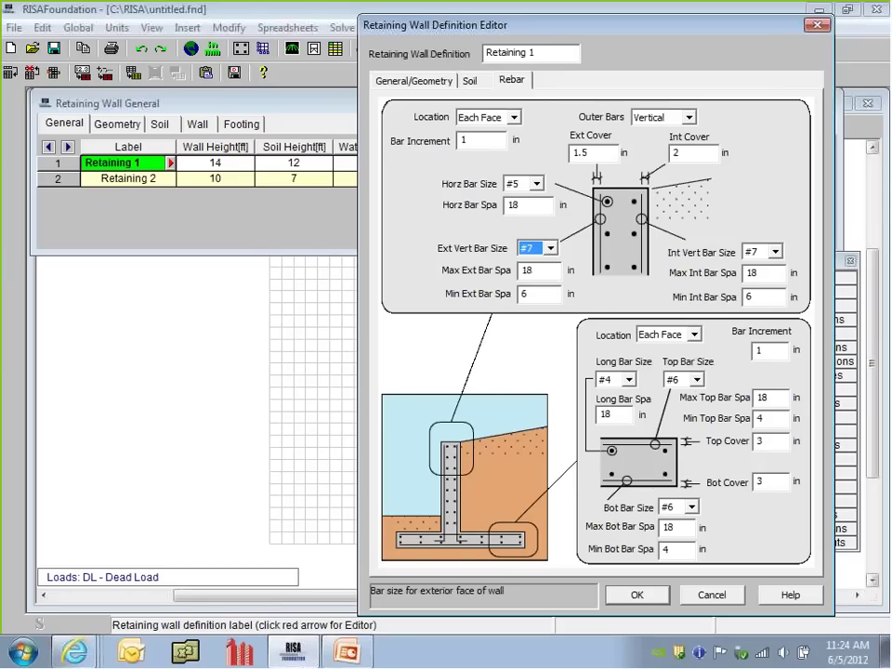
Step: Set the footing bar sizes to #7 for the top, #5 for the longitudinal and #7 for the bottom bars
left_click(768, 352)
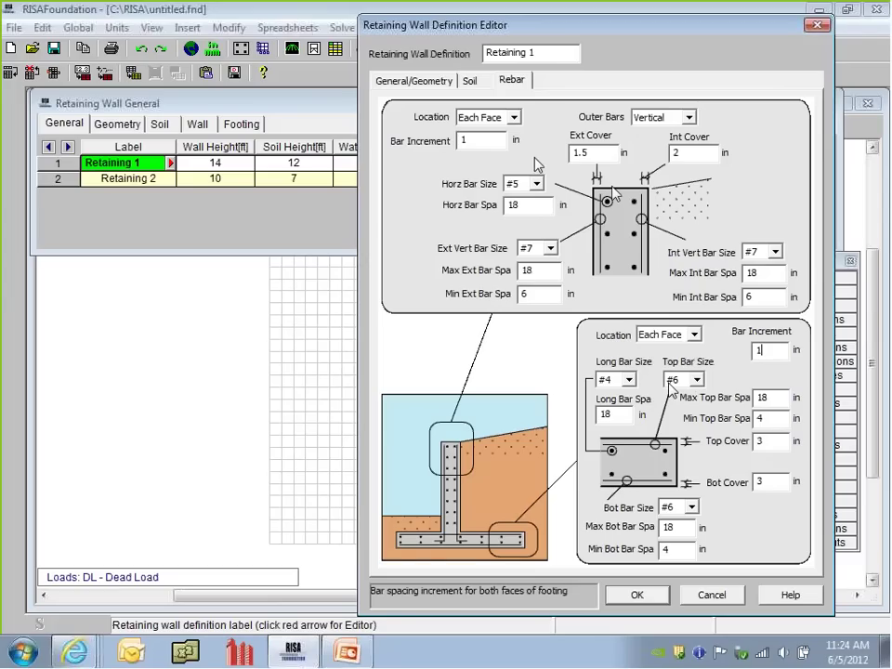
left_click(697, 380)
left_click(687, 409)
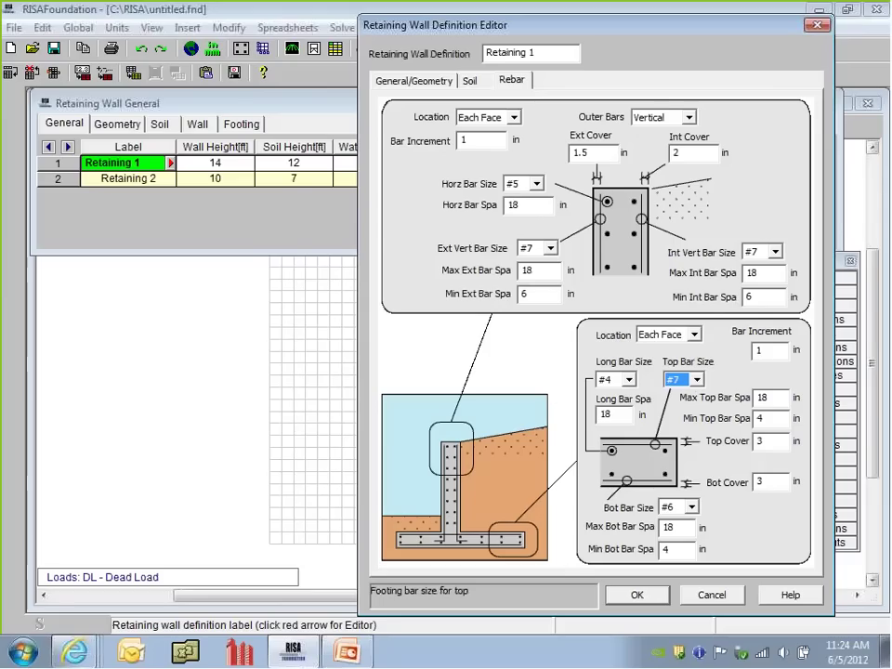
left_click(628, 381)
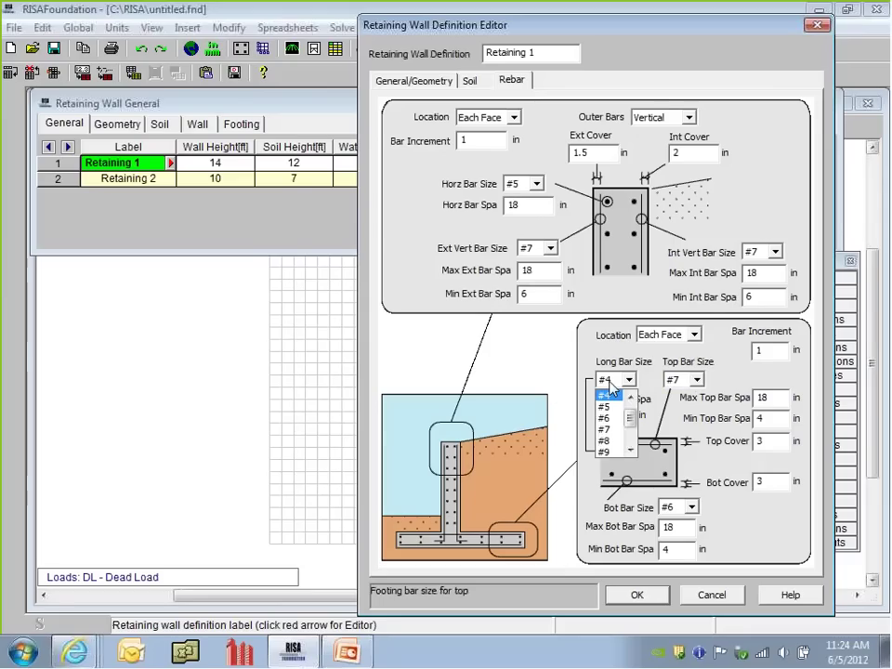
left_click(606, 426)
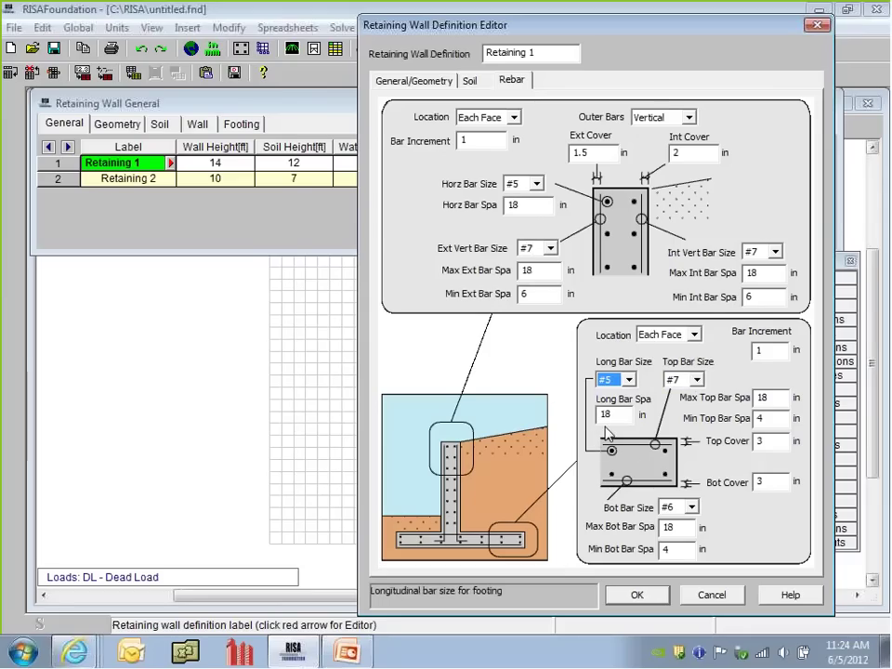
left_click(681, 511)
left_click(673, 534)
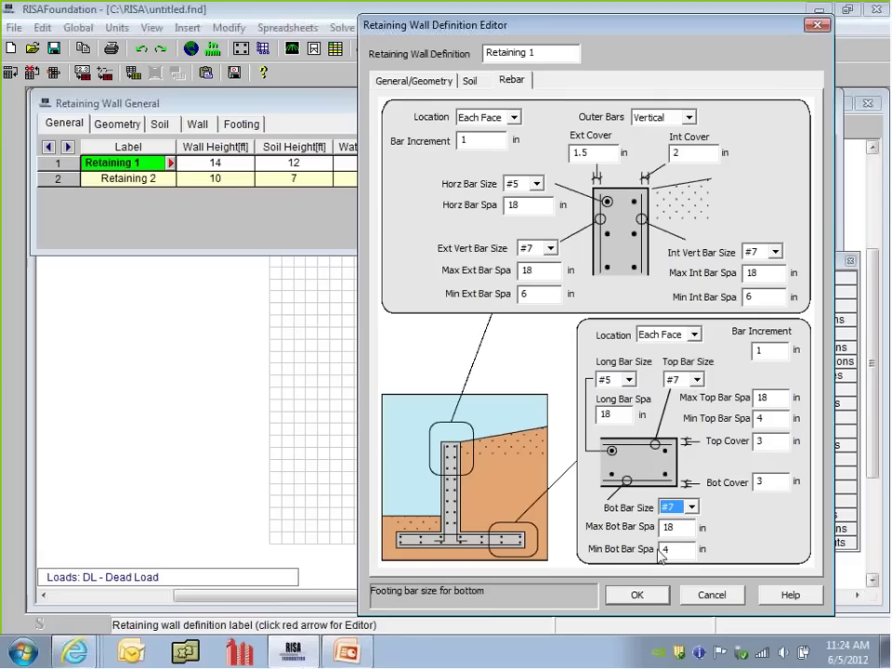
Step: Set the footing's top cover to 2 in and accept the Retaining 1 definition
left_click(771, 397)
left_click(768, 418)
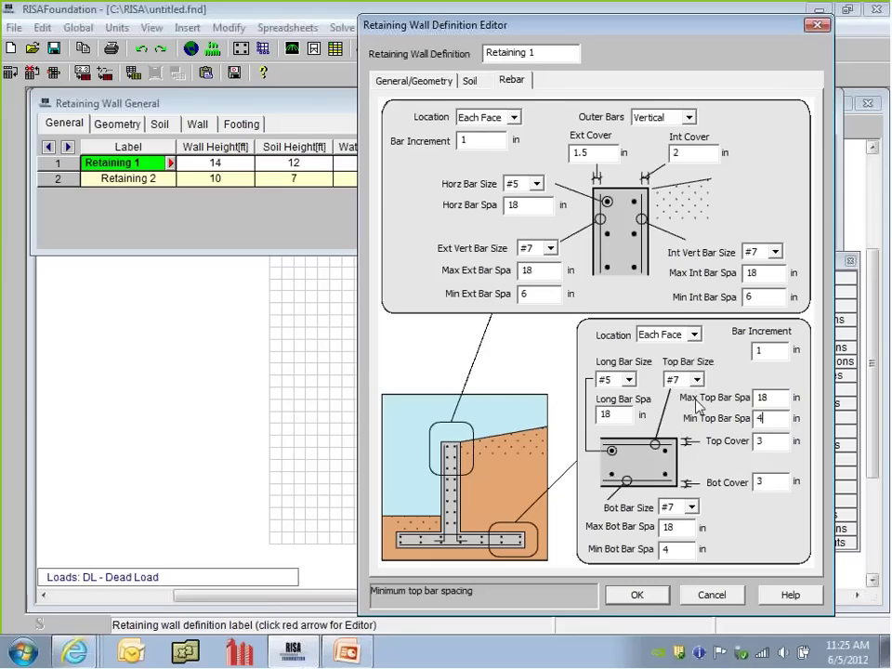
key("Tab")
type("2")
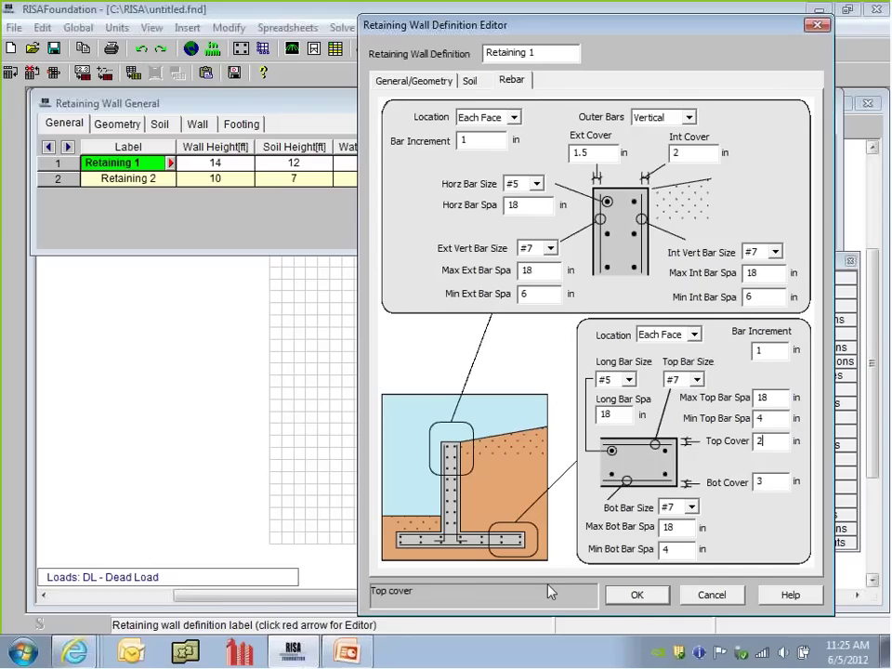
left_click(636, 597)
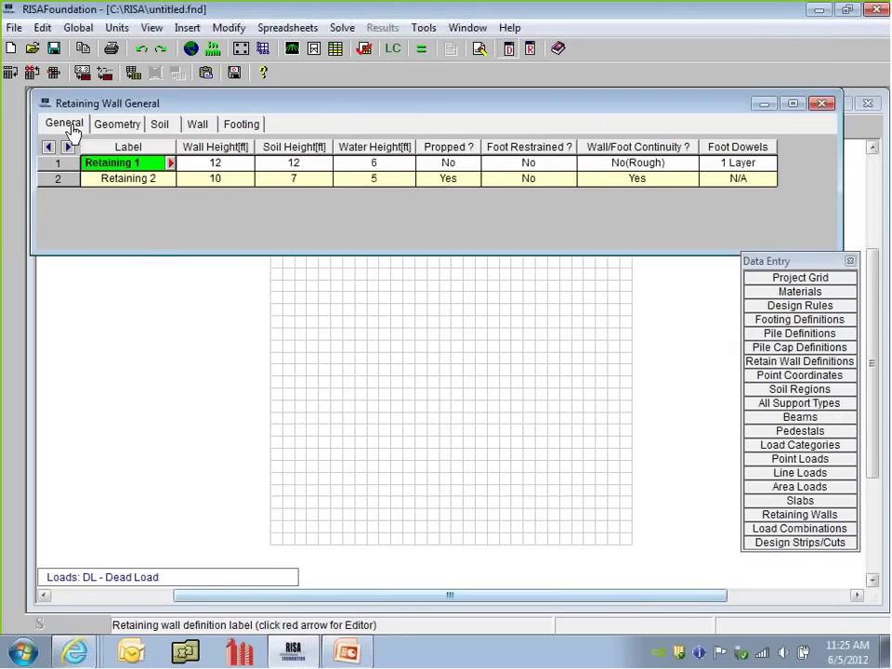
Step: Review the geometry, soil, wall and footing spreadsheets of the retaining wall definitions and check the Retaining 1 rebar in its editor
left_click(116, 125)
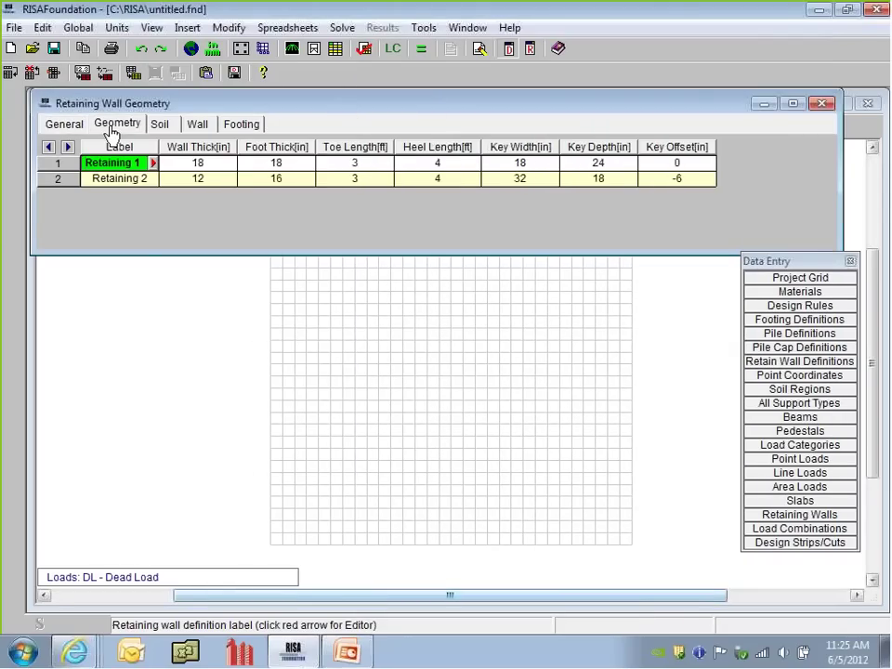
left_click(159, 125)
left_click(197, 123)
left_click(241, 123)
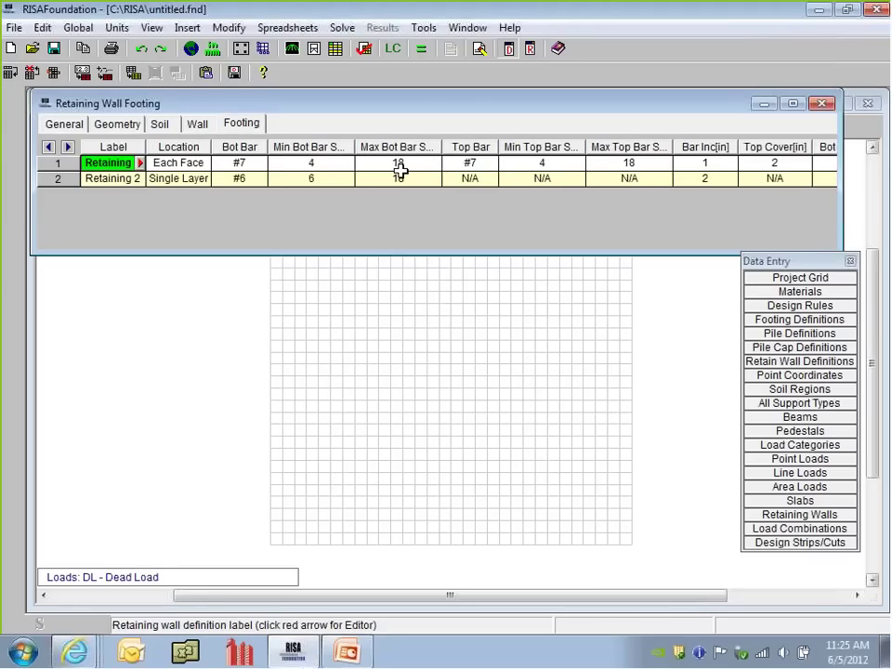
left_click(469, 164)
left_click(528, 168)
left_click(121, 163)
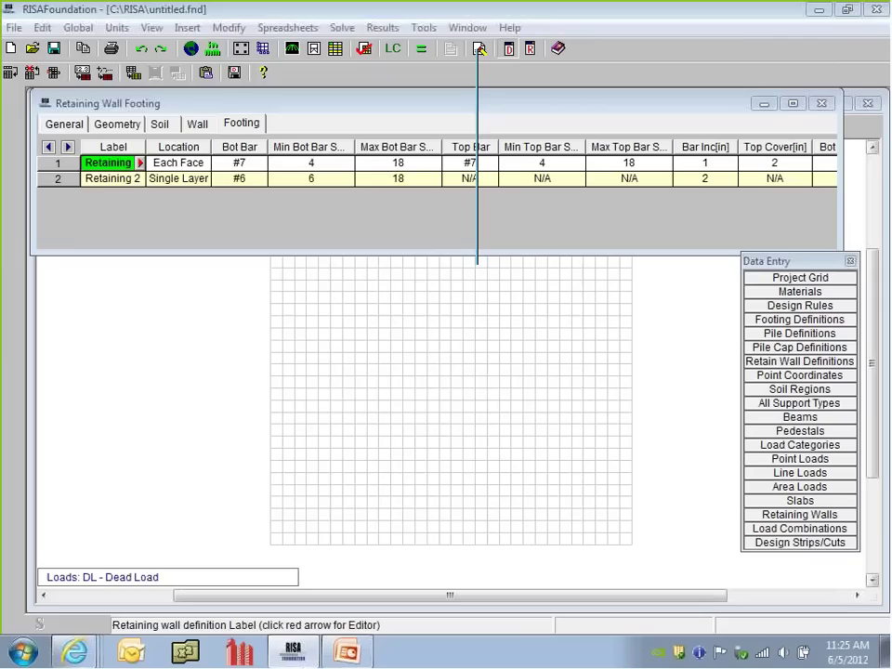
left_click(479, 49)
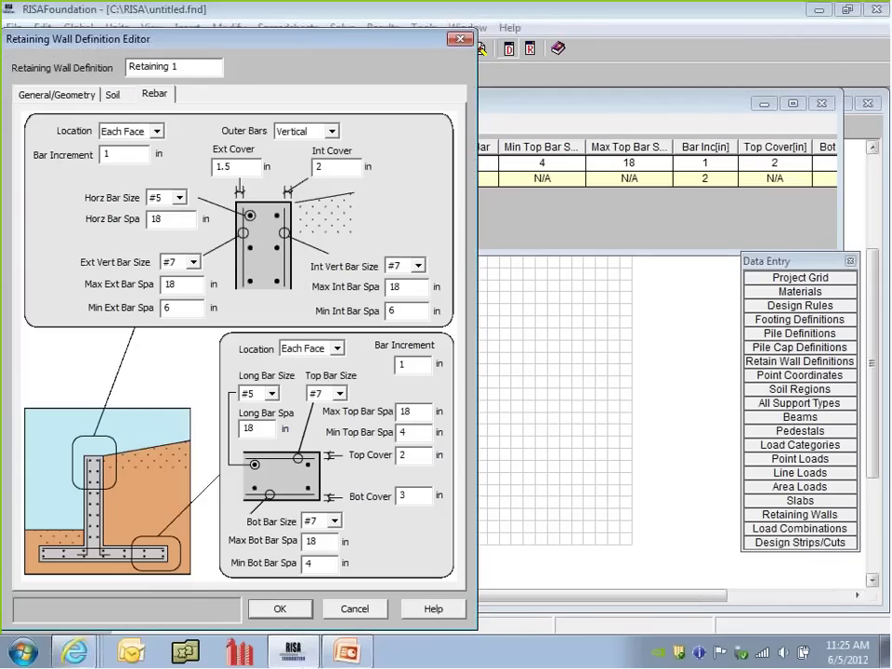
left_click(354, 610)
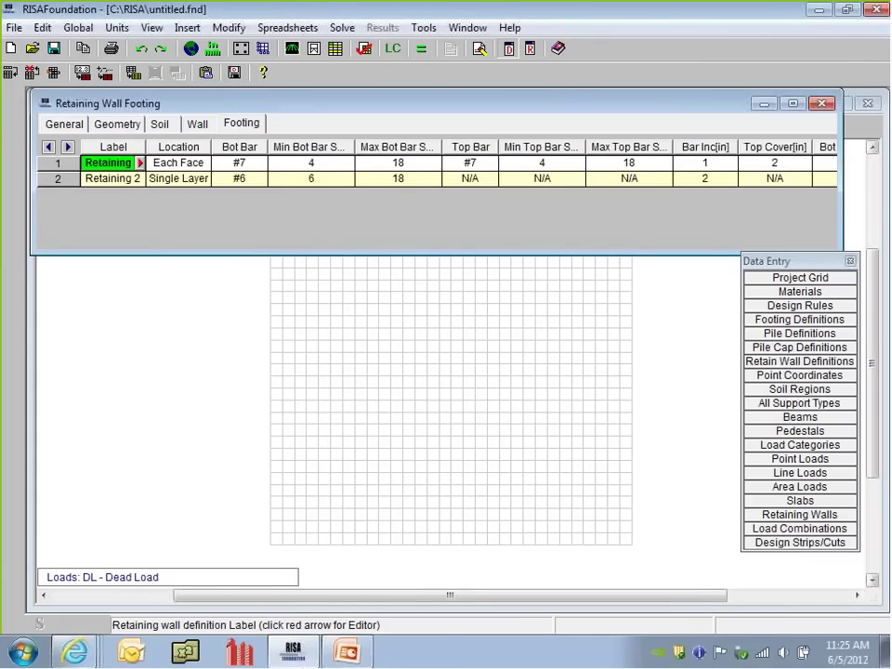
Step: Return to the model view and set up retaining wall drawing with material set Conc4000NW and the existing definition Retaining 1
left_click(343, 435)
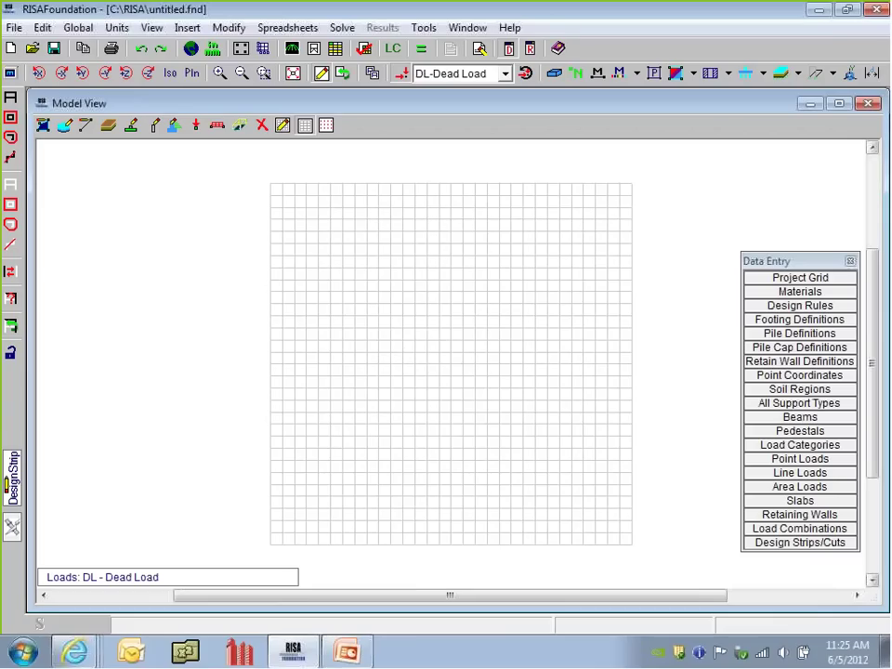
left_click(178, 133)
left_click_drag(159, 130, 459, 130)
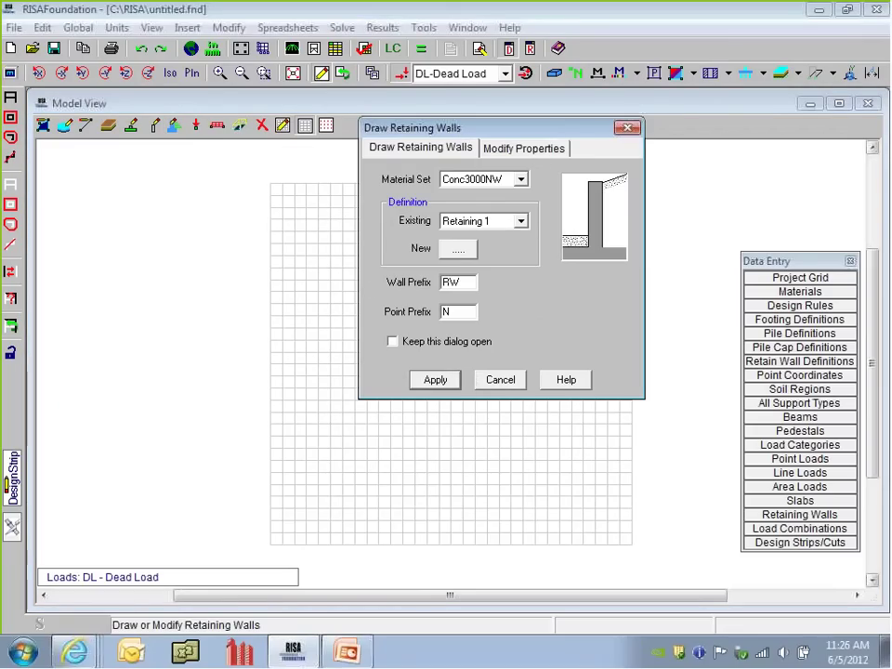
left_click(520, 179)
left_click(511, 220)
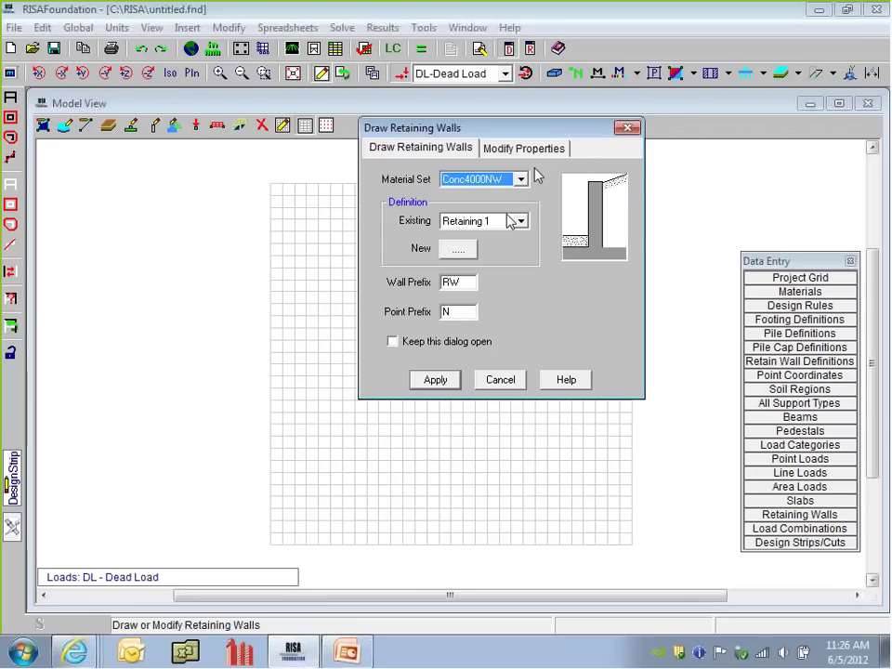
left_click(495, 222)
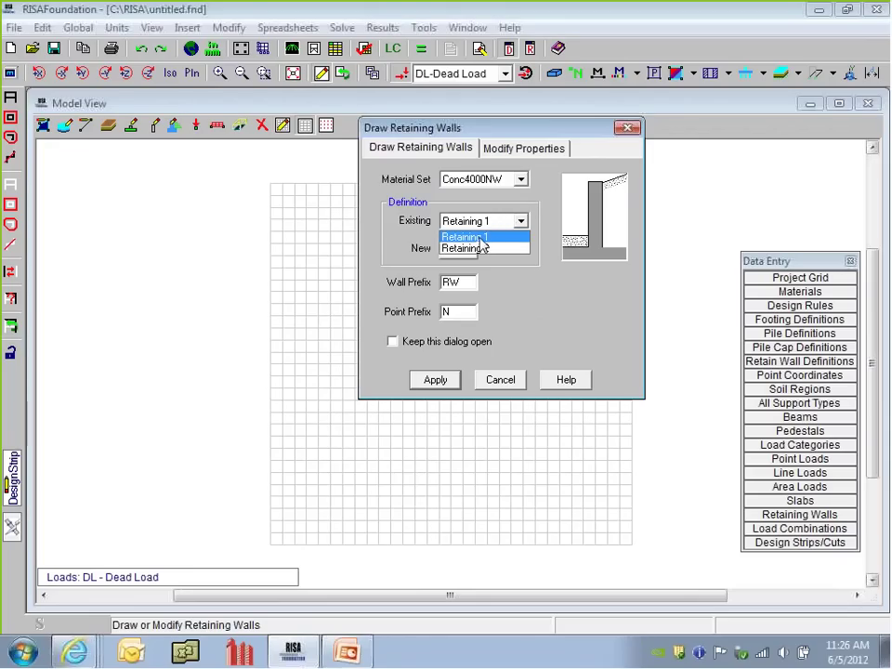
left_click(481, 237)
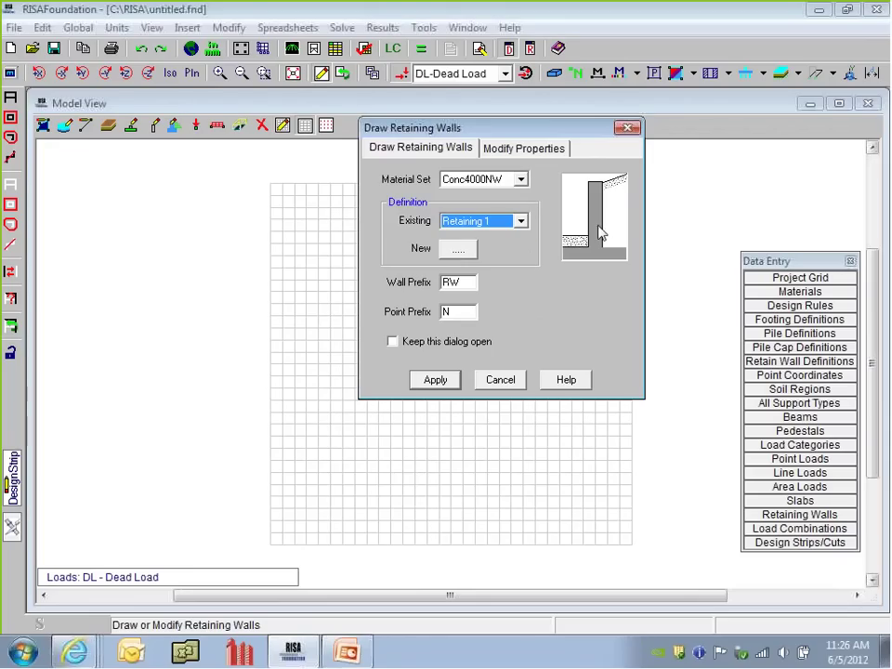
left_click(456, 251)
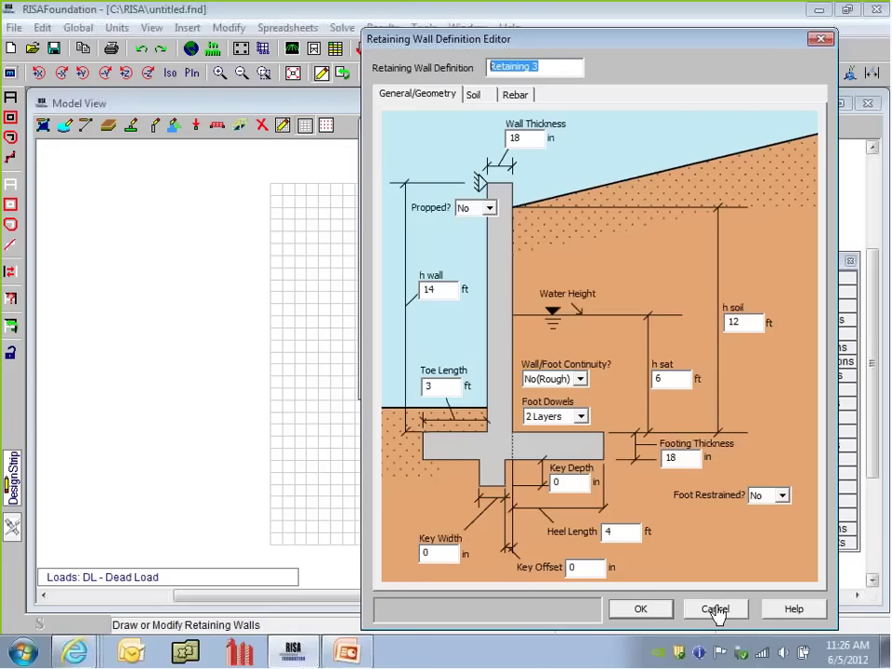
left_click(715, 610)
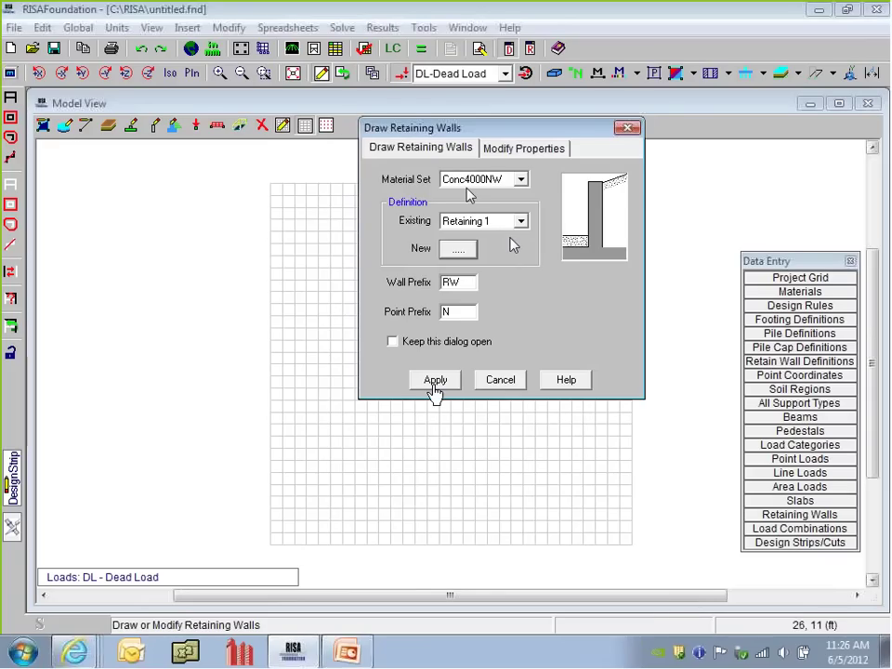
Step: Draw the retaining wall along the full left edge of the grid, starting at 0, 0 and ending at the upper corner
left_click(434, 381)
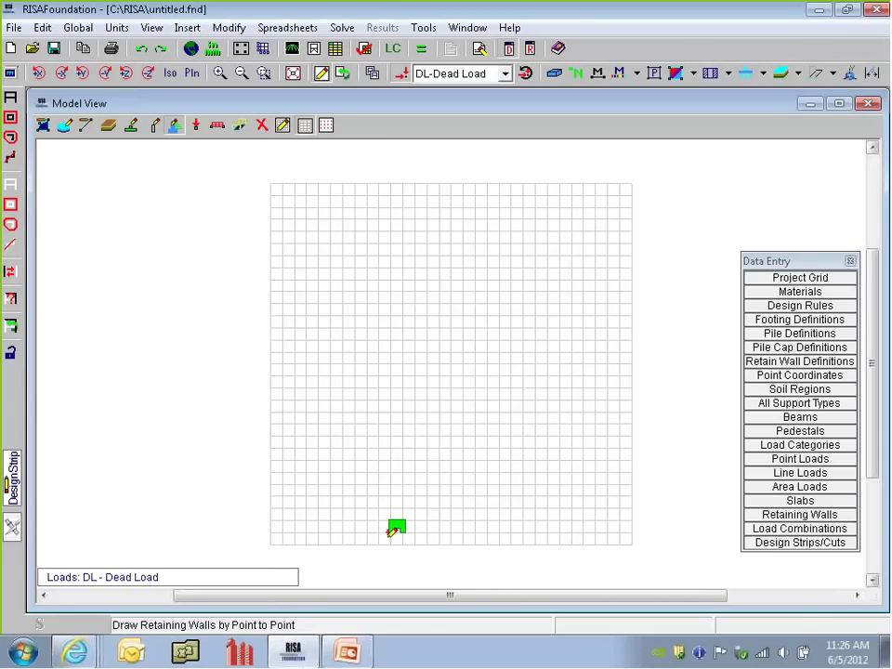
left_click(270, 544)
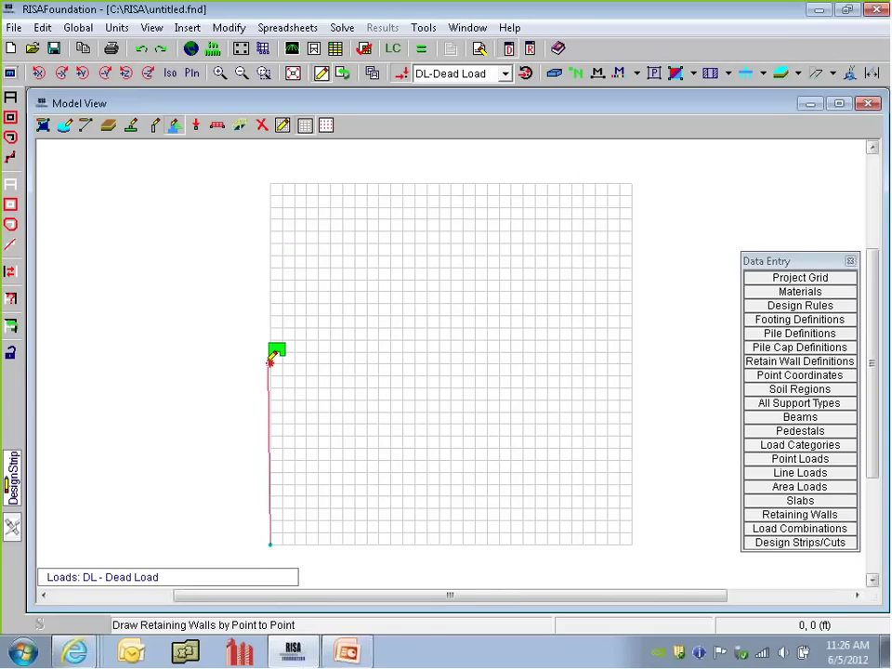
left_click(270, 183)
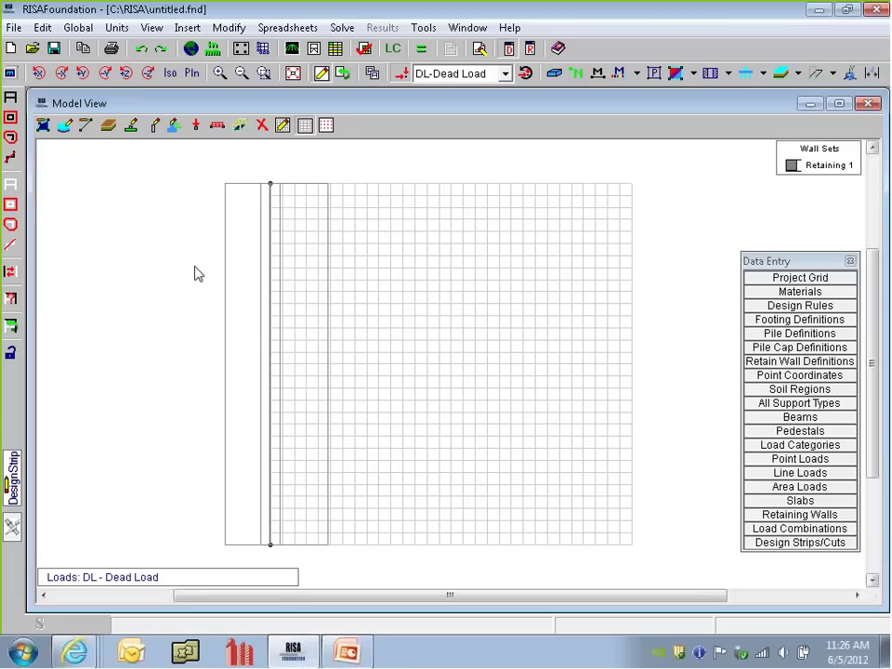
Step: Set the retaining wall labeling in the current view to Local Axes
left_click(8, 74)
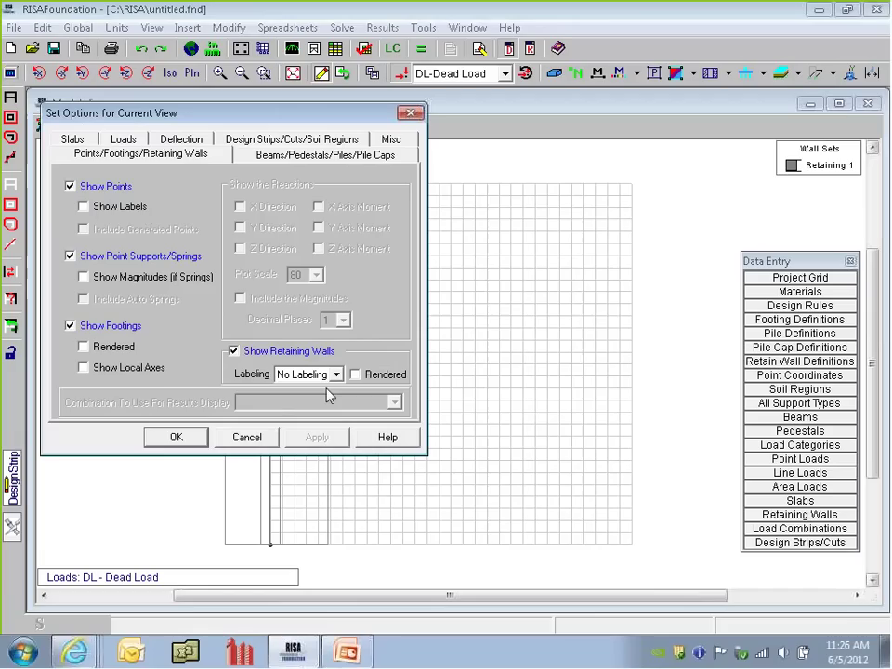
left_click(334, 374)
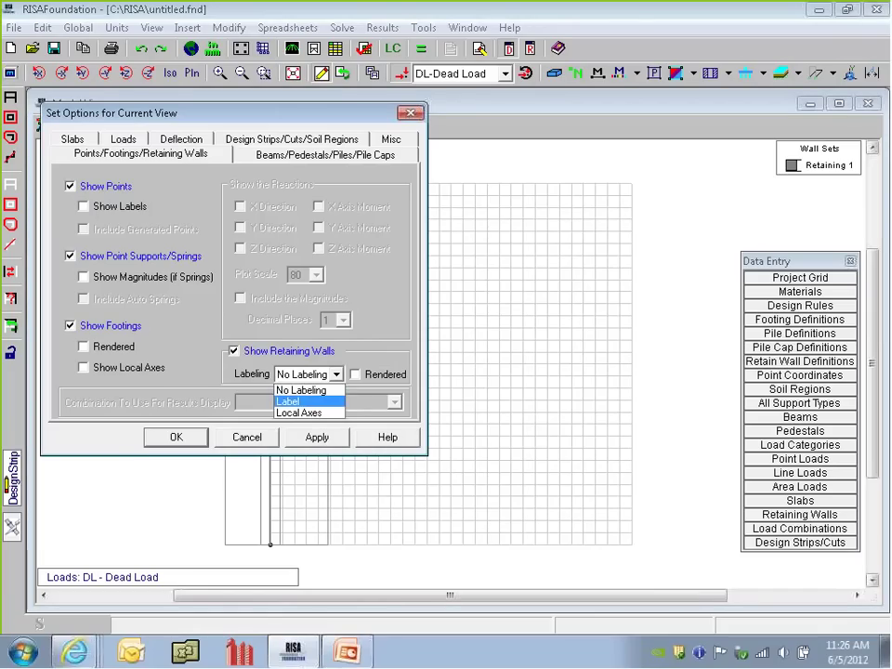
left_click(307, 413)
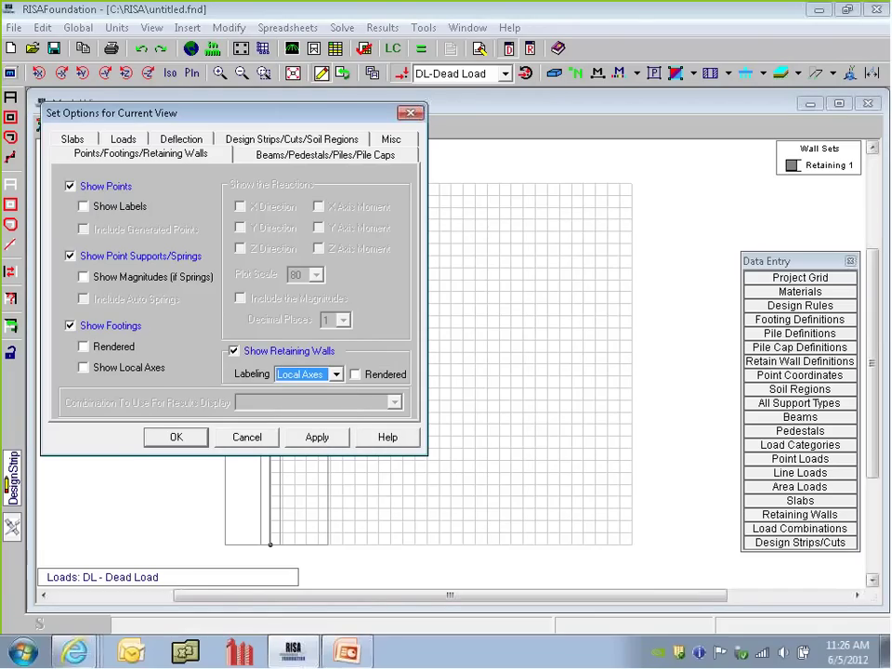
left_click(189, 437)
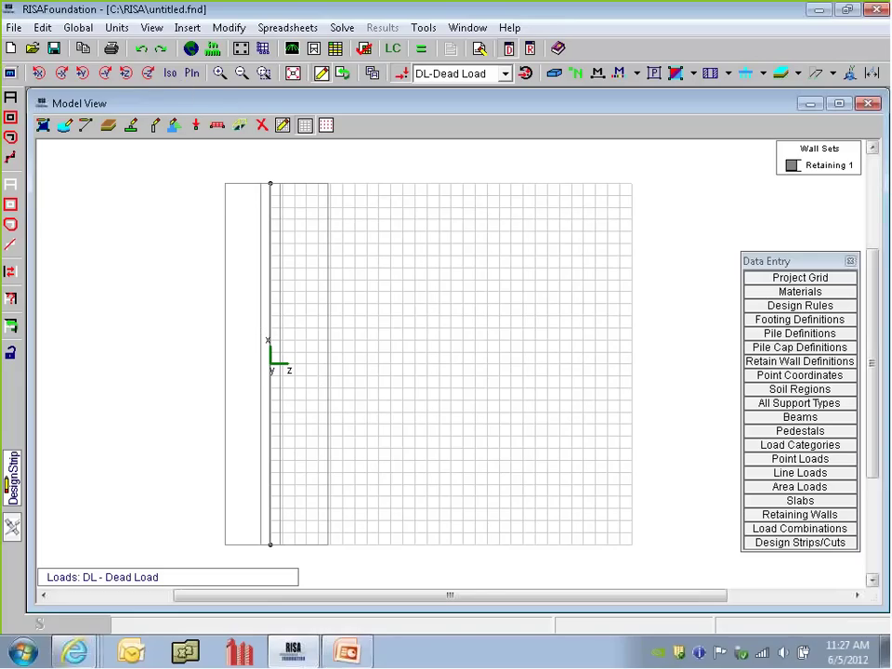
Step: Try the Out of Plane Flip on the drawn retaining wall and flip it back to its original side
left_click(174, 128)
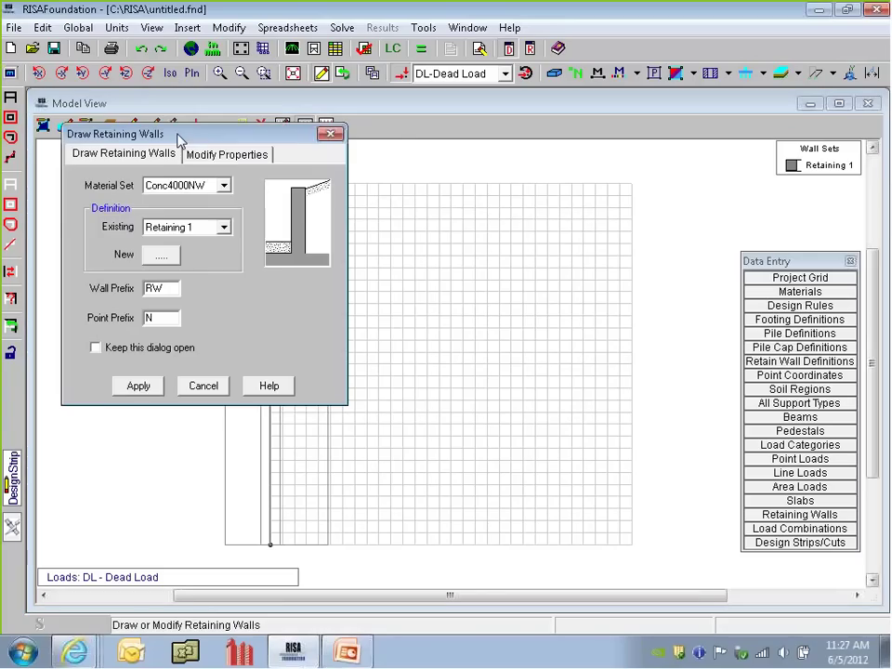
left_click(226, 155)
left_click(265, 237)
left_click(130, 359)
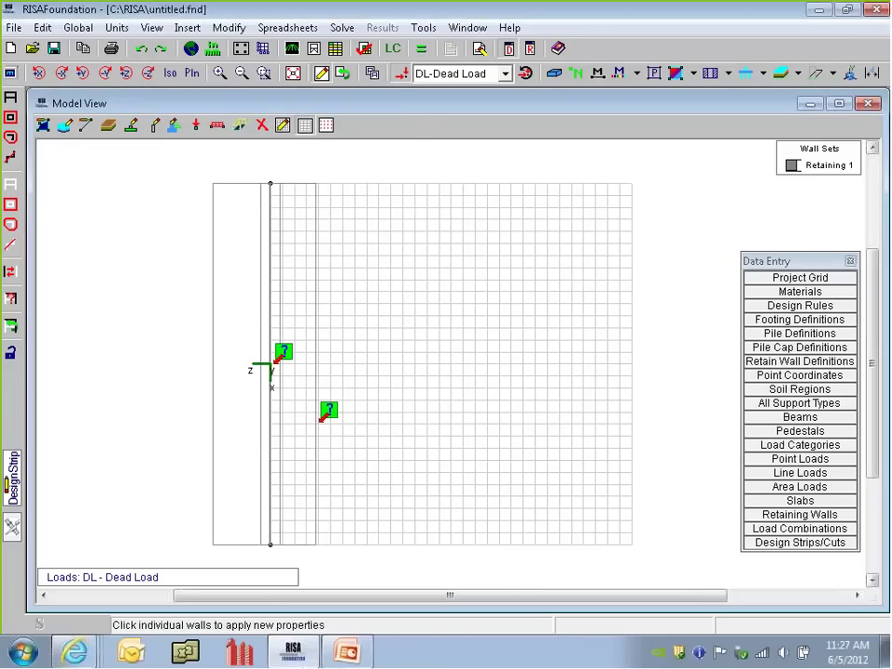
left_click(269, 372)
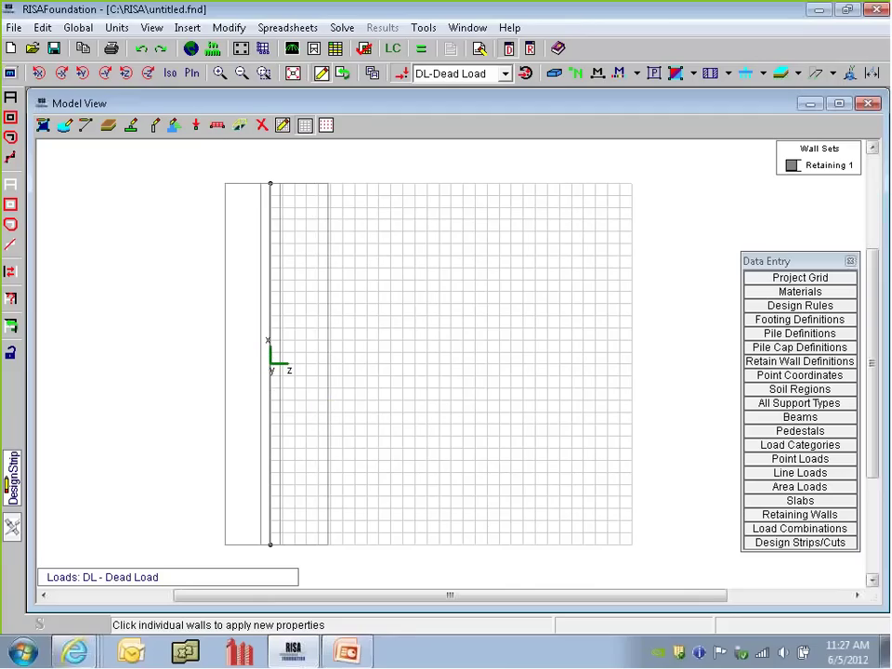
key("Escape")
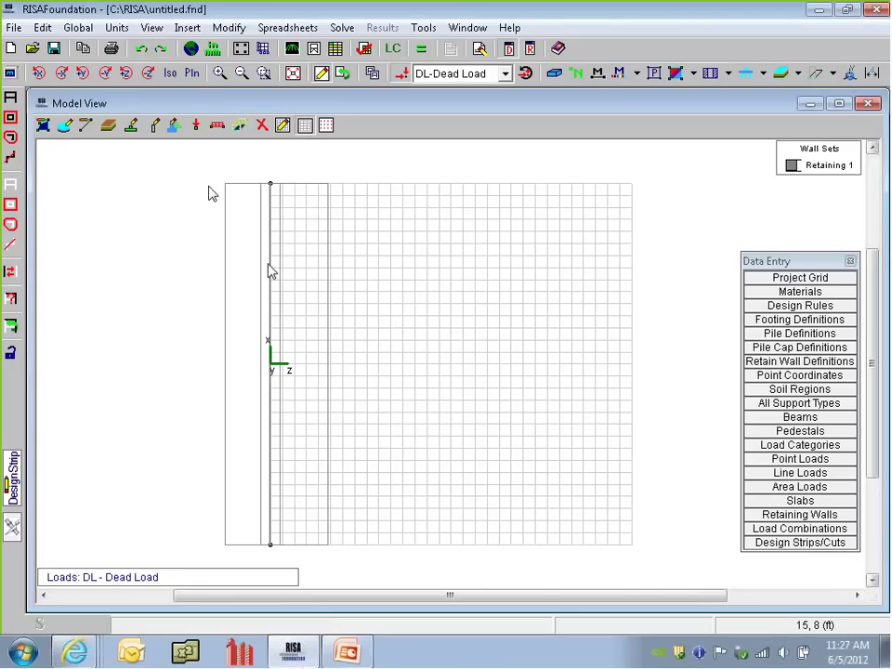
Step: Examine the retaining wall, footing and key in a rotated isometric view, both rendered and in wireframe
left_click(170, 73)
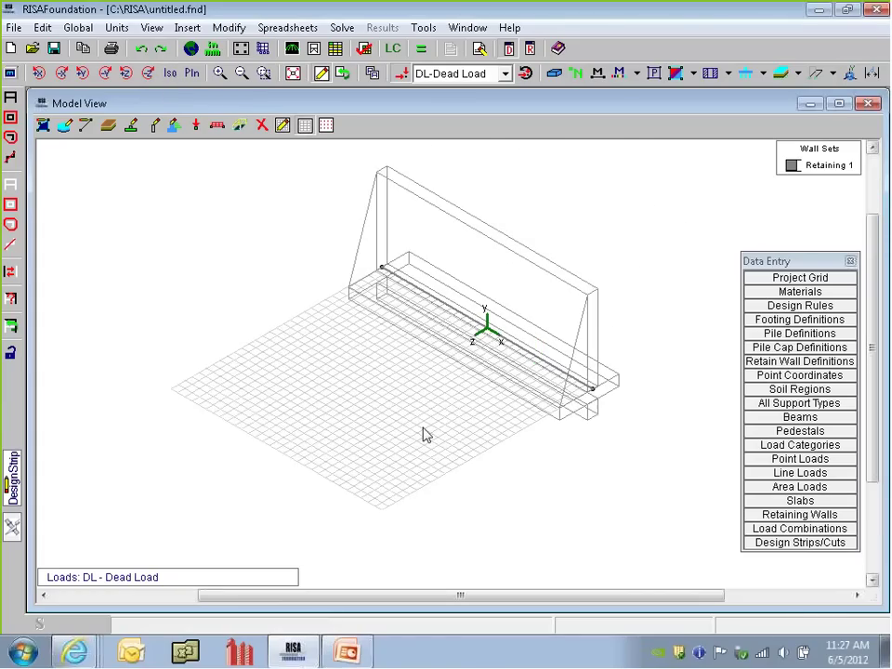
middle_click_drag(533, 424, 462, 303, "ctrl")
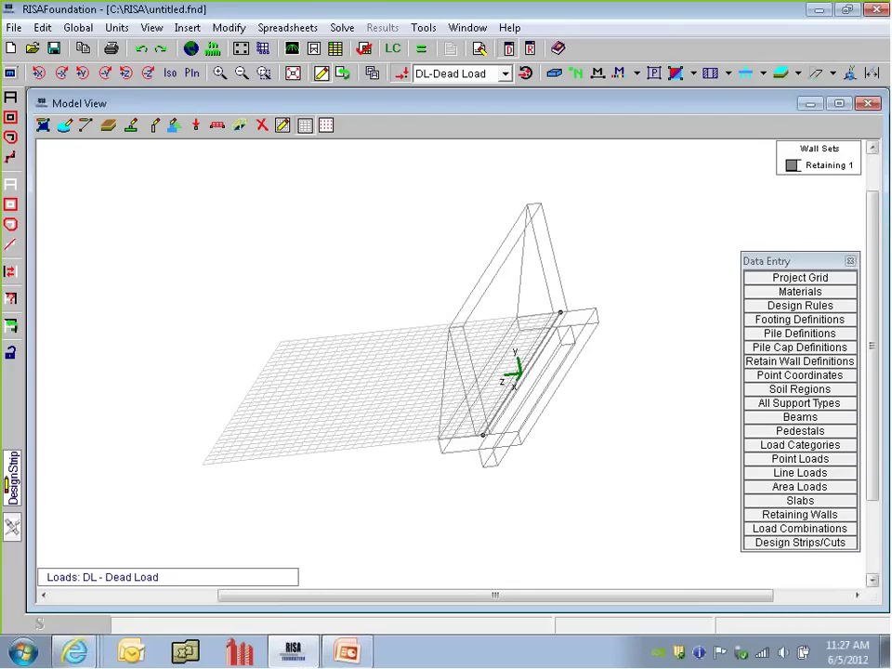
left_click(554, 76)
left_click(555, 75)
left_click(555, 76)
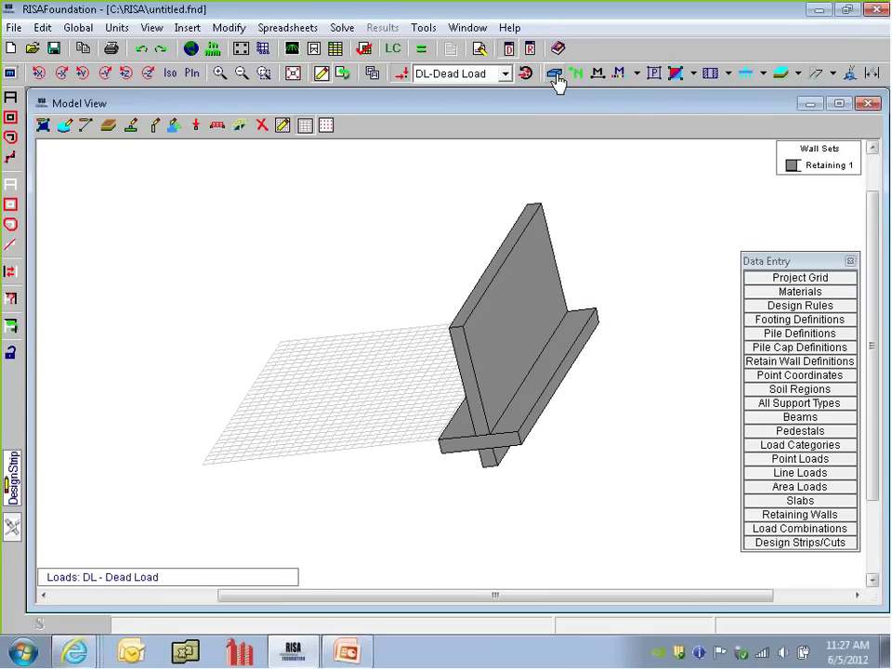
left_click(599, 74)
middle_click_drag(498, 487, 508, 458, "shift")
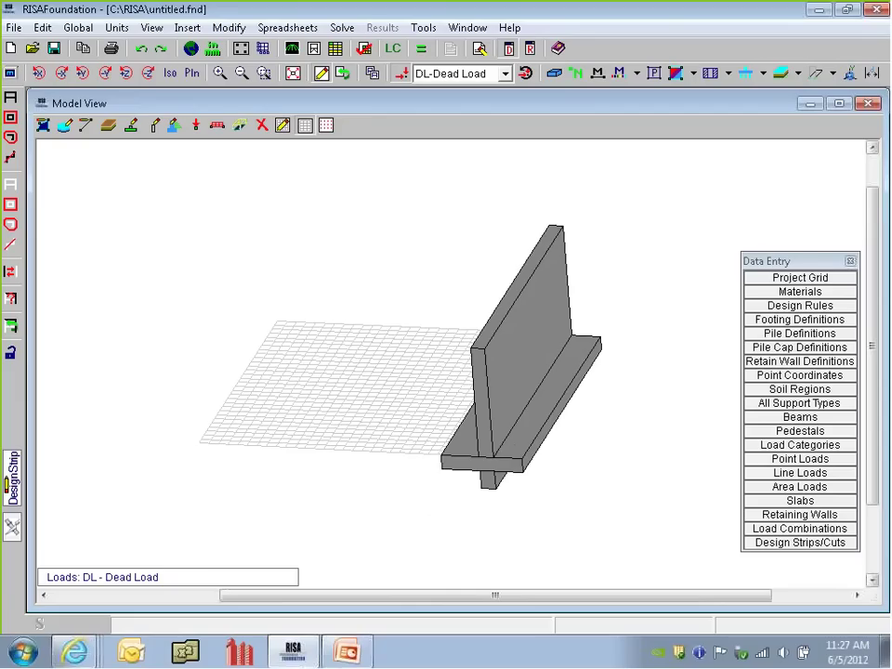
left_click(554, 75)
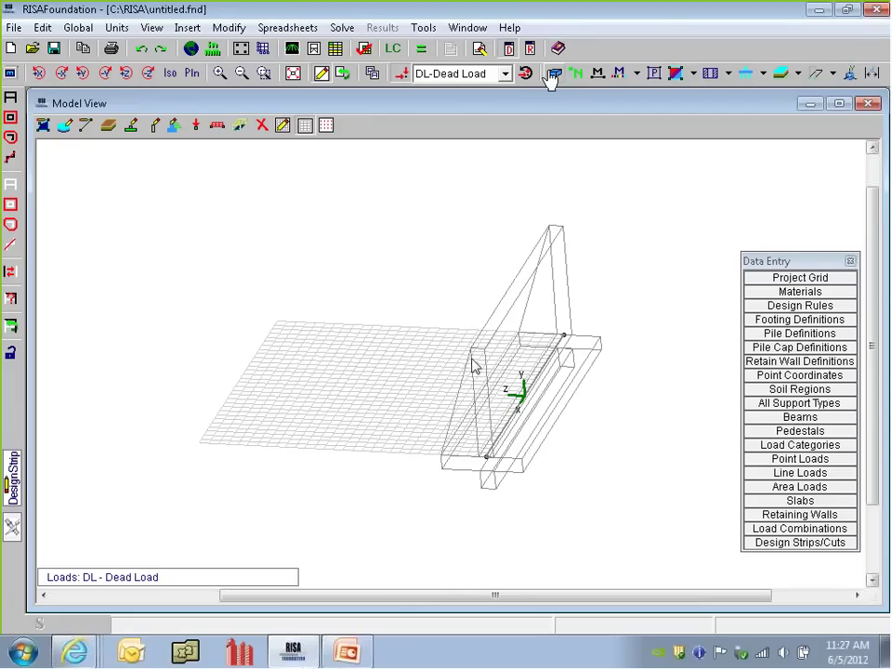
Step: Hide the retaining walls, show them again, and set their labeling to No Labeling
left_click(9, 74)
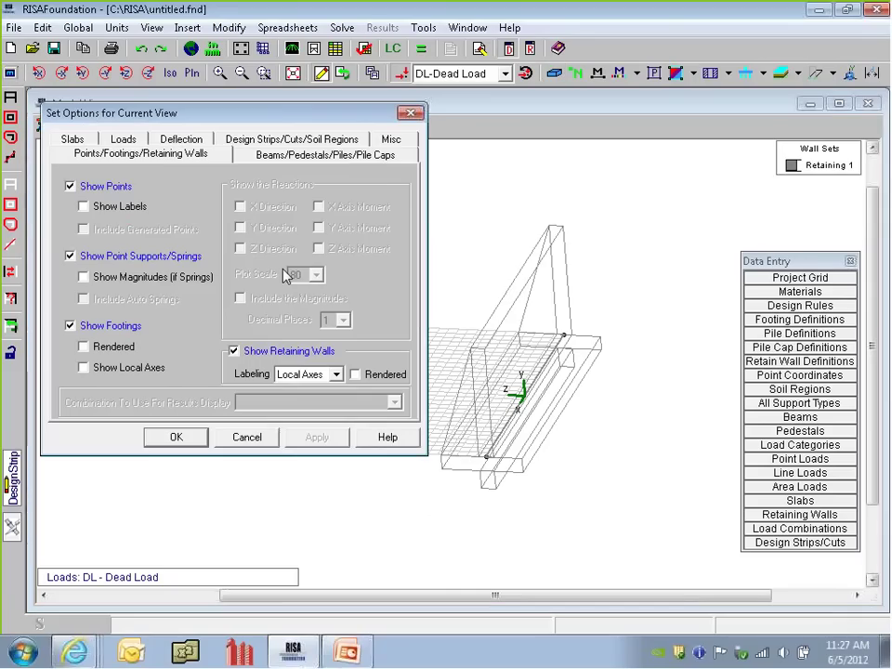
left_click(190, 433)
left_click(10, 75)
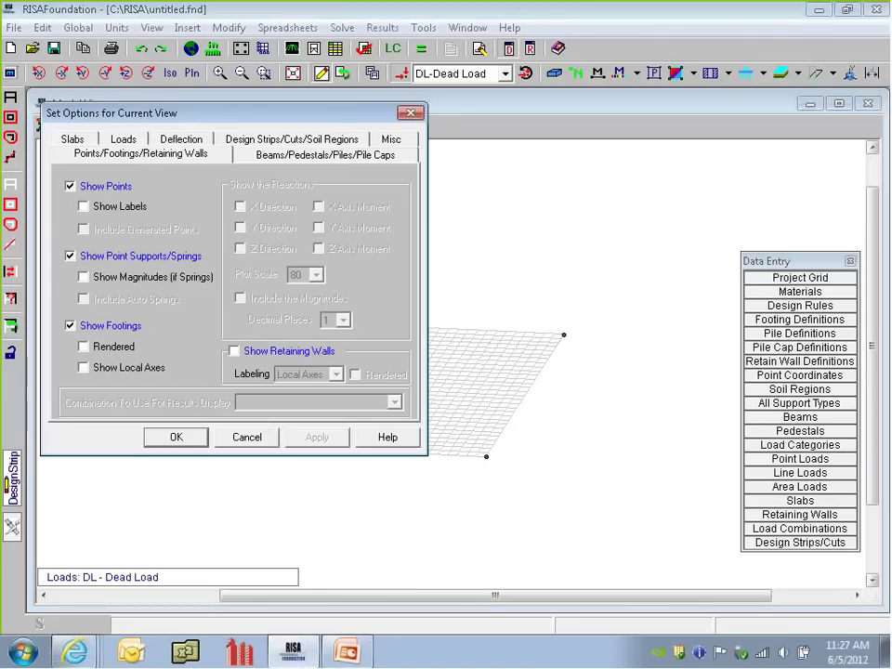
left_click(235, 351)
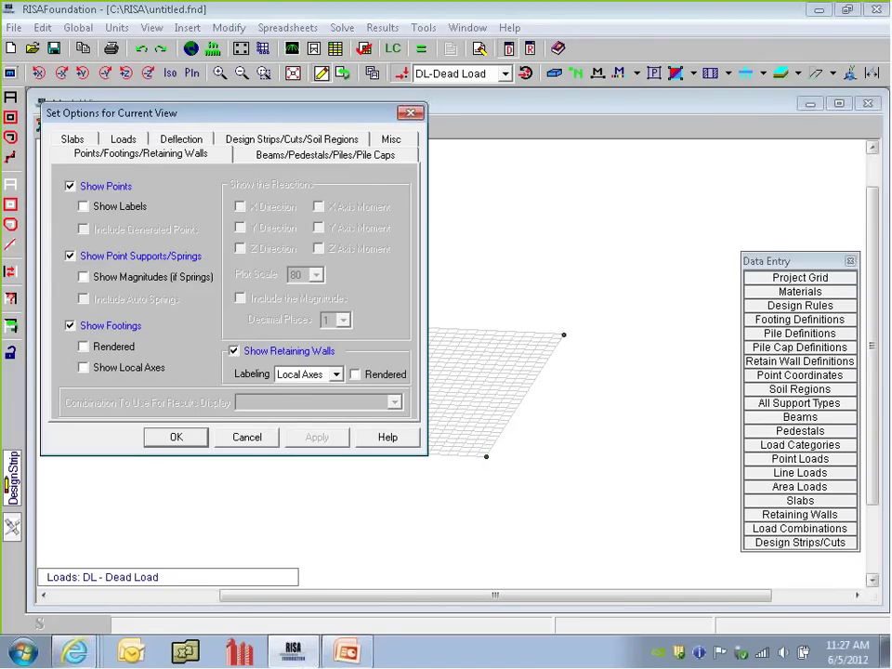
left_click(334, 374)
left_click(297, 384)
left_click(176, 436)
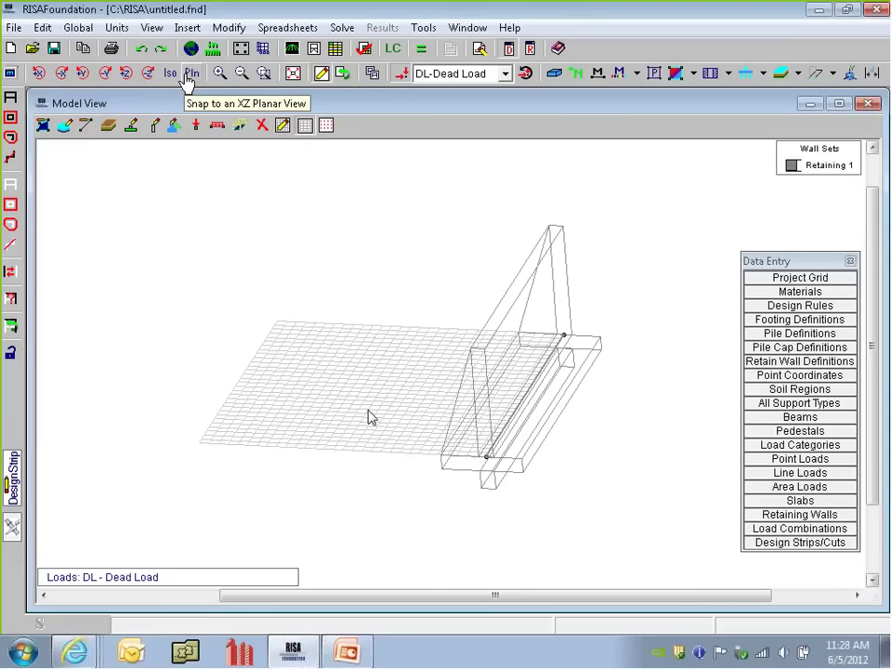
Step: Compare the planar and isometric views and apply Out of Plane Flip to the retaining wall
left_click(190, 75)
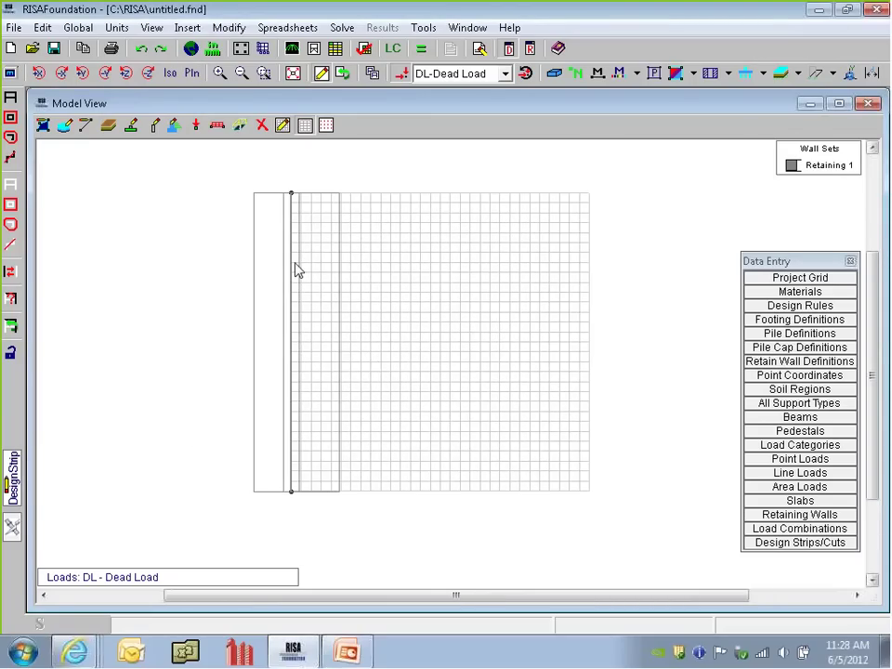
scroll(291, 452, "up", 1)
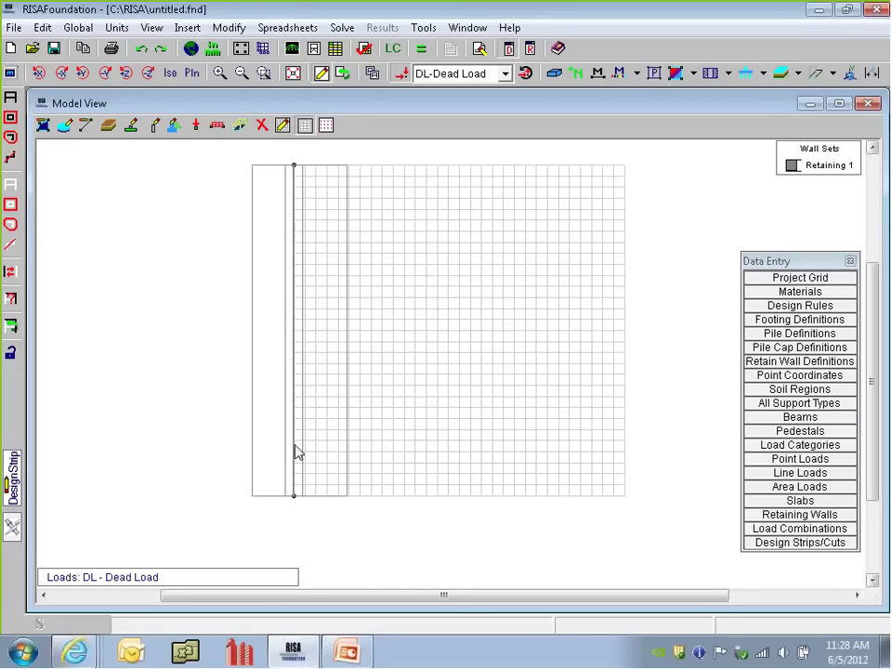
left_click(170, 72)
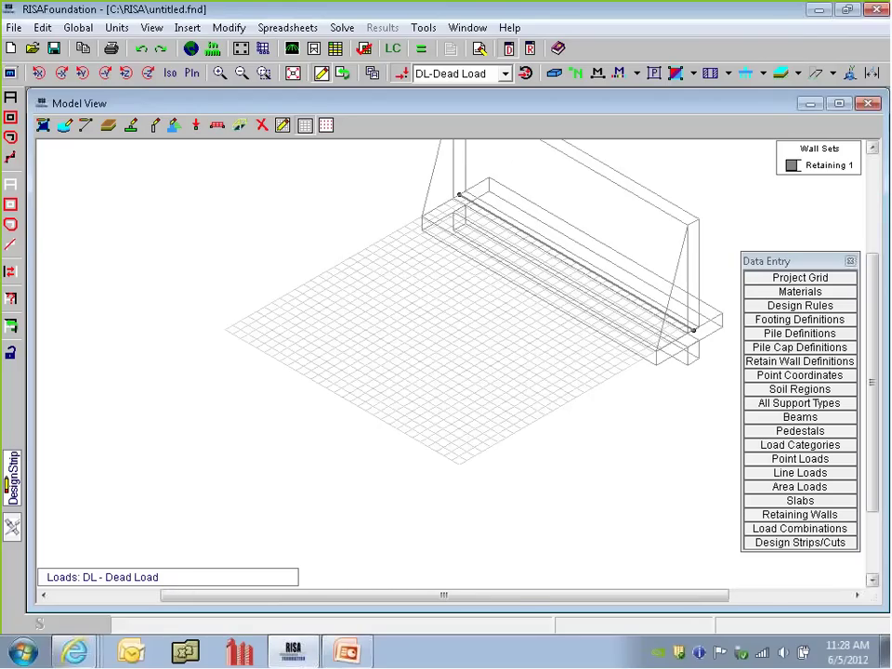
middle_click_drag(482, 342, 356, 434)
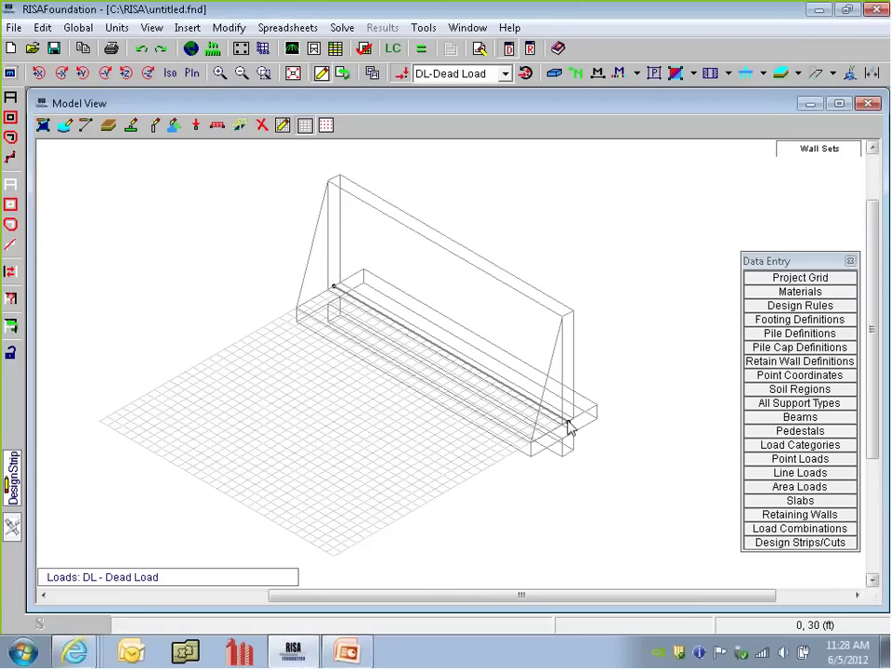
left_click(170, 131)
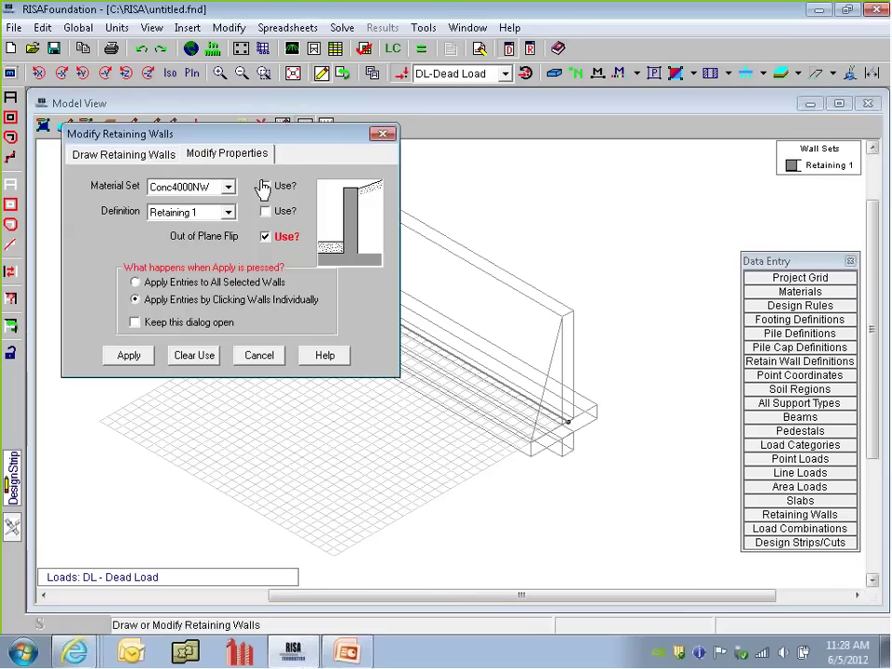
left_click(127, 354)
left_click(539, 397)
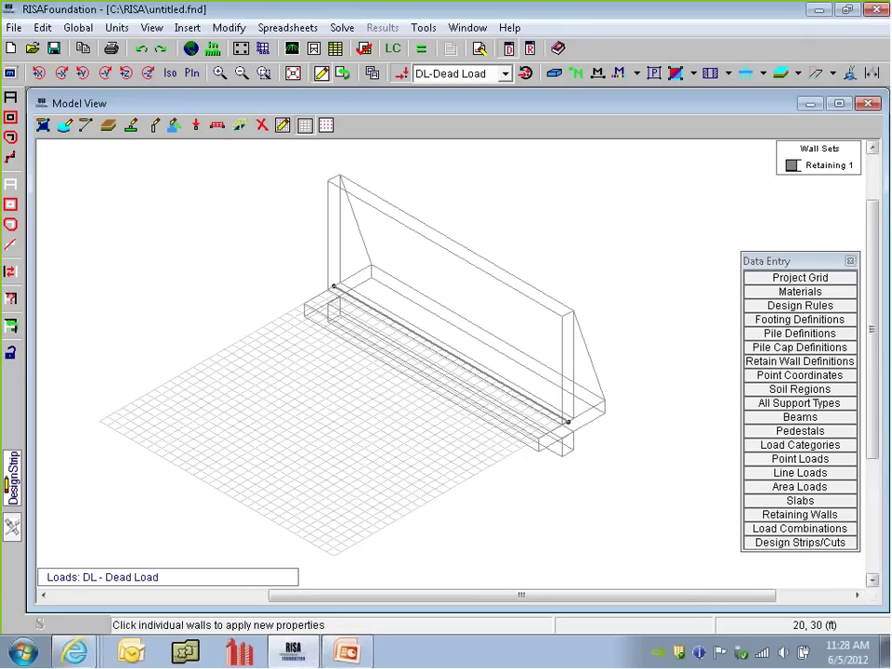
Step: Set up point-to-point line load drawing with category DL-Dead Load and a magnitude of 1 k/ft
left_click(172, 78)
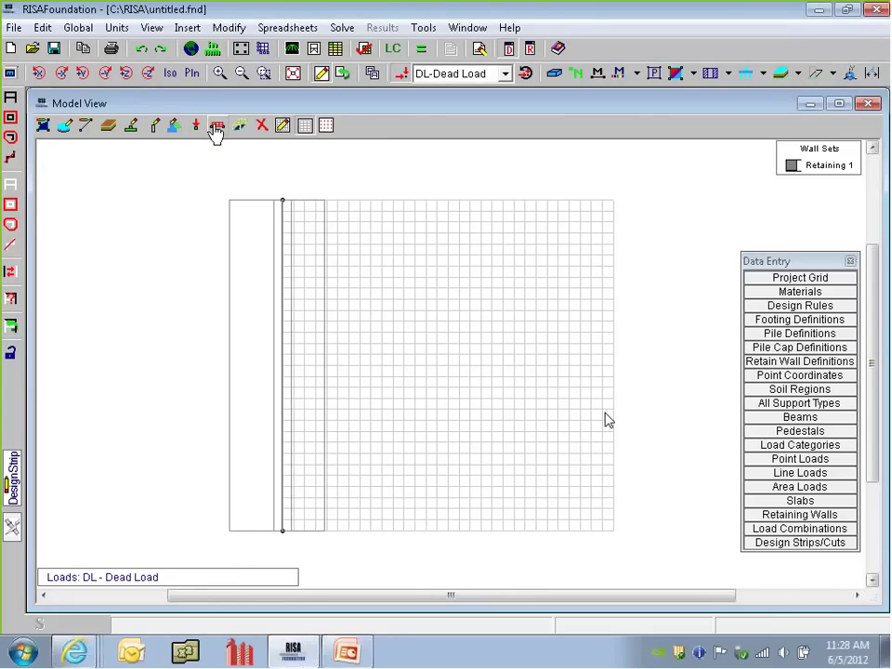
left_click(216, 127)
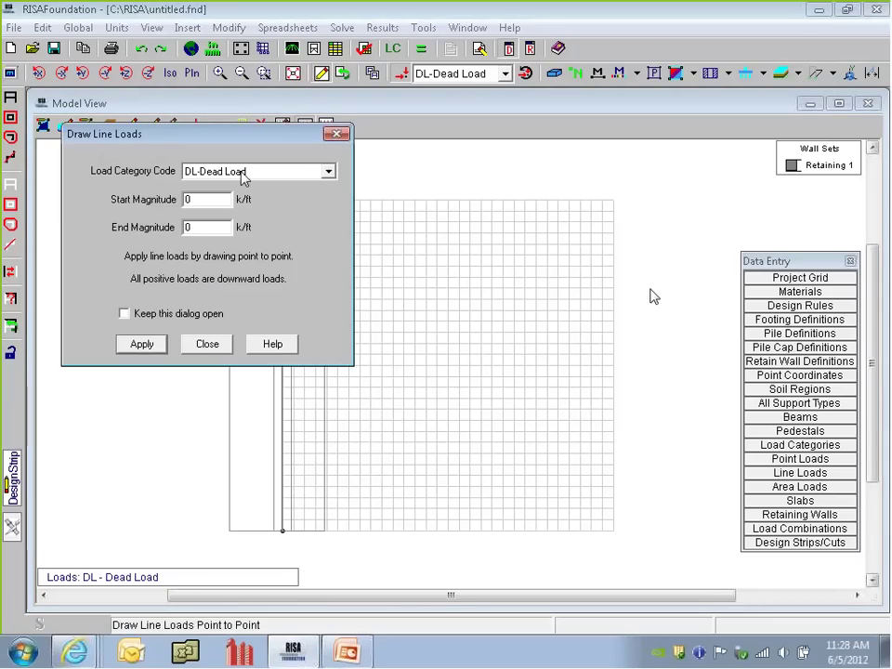
type("1")
left_click(141, 344)
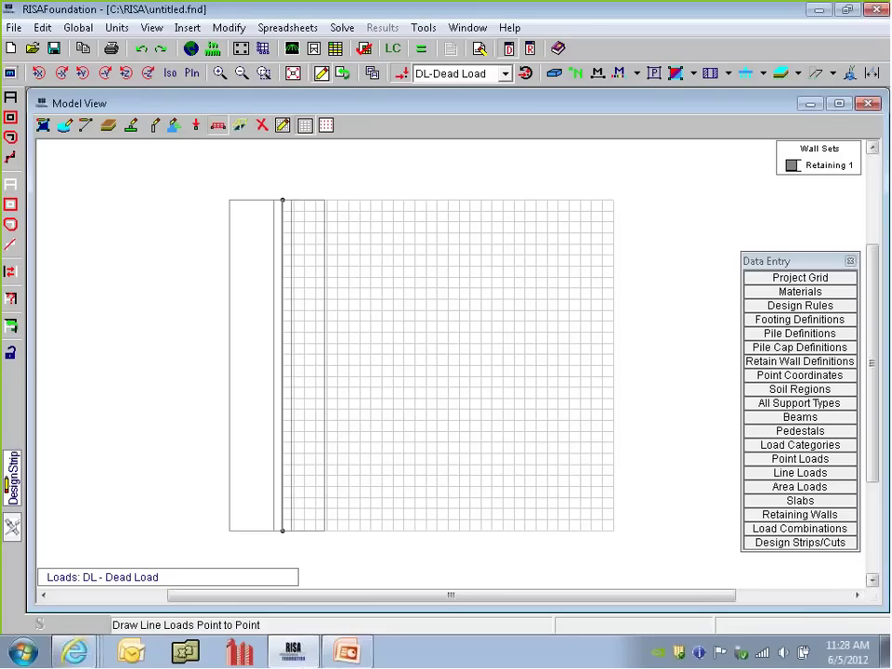
Step: Draw the line load along the full length of the retaining wall between its two end points, and end the line
left_click(283, 526)
left_click(283, 197)
left_click(167, 77)
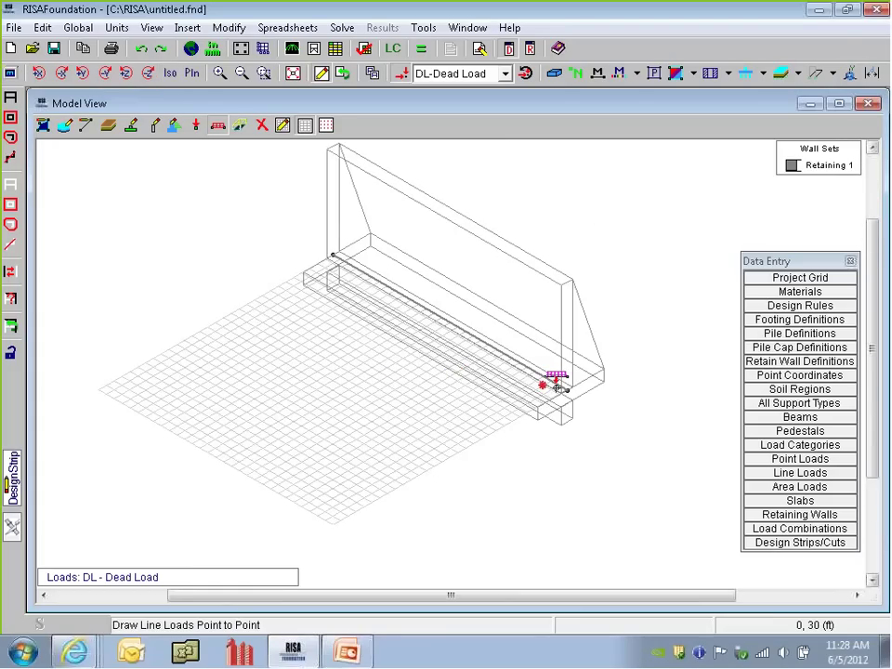
left_click(333, 255)
left_click(566, 387)
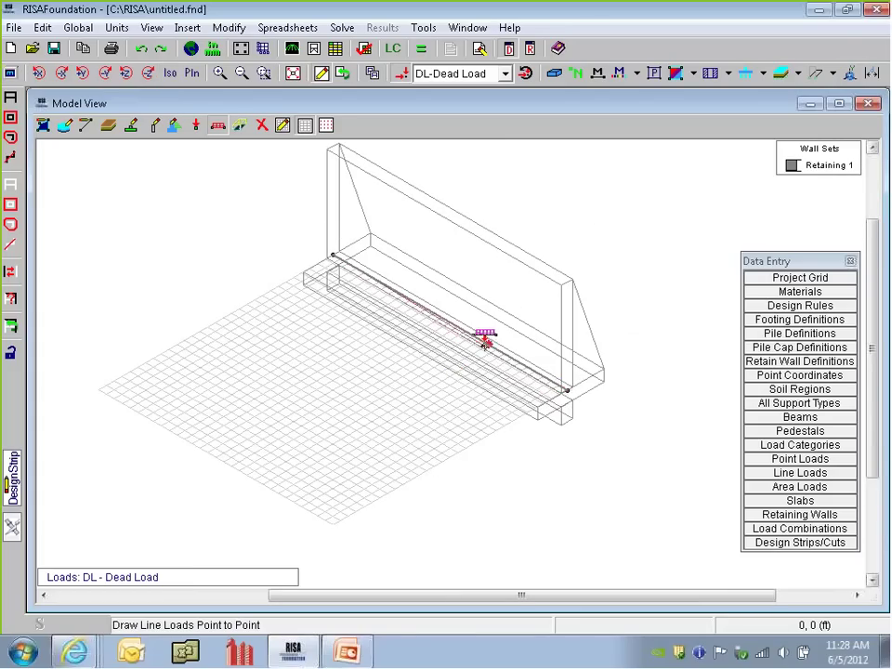
left_click(567, 381)
left_click(567, 386)
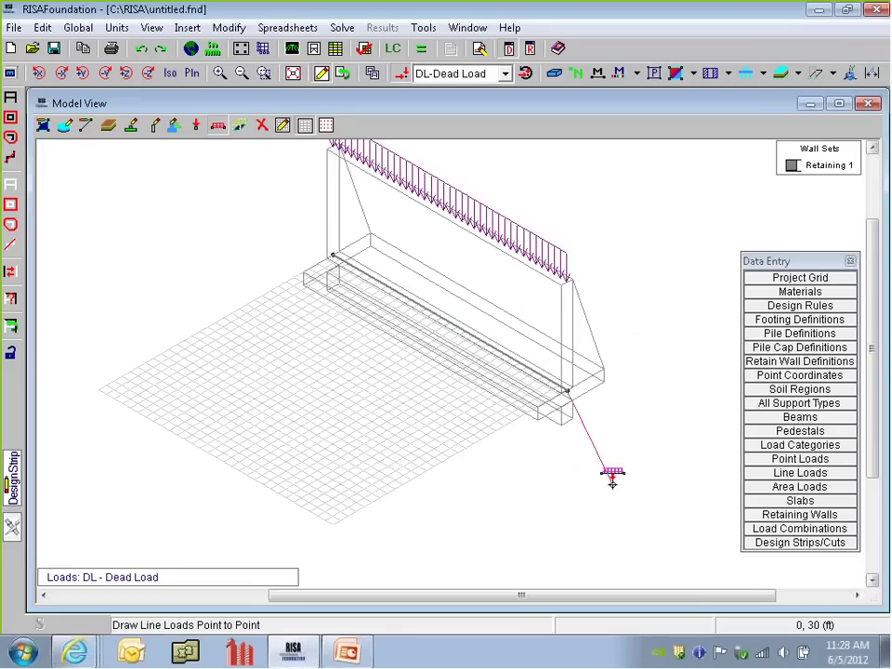
right_click(656, 469)
Step: Try a second line load on the grid parallel to the wall, along the footing's inner edge, undo it and leave load drawing
middle_click_drag(477, 269, 492, 323)
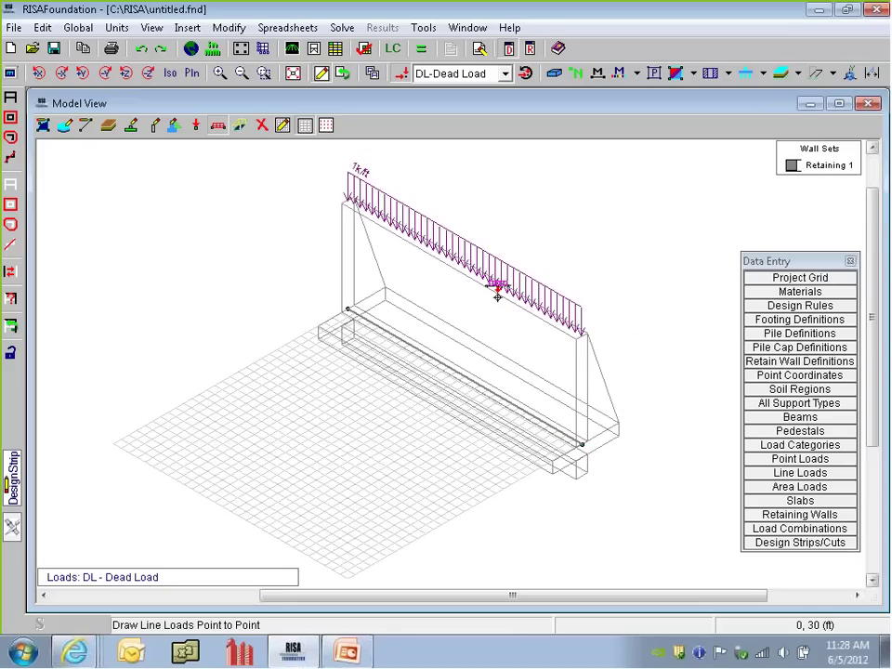
middle_click_drag(387, 422, 384, 395)
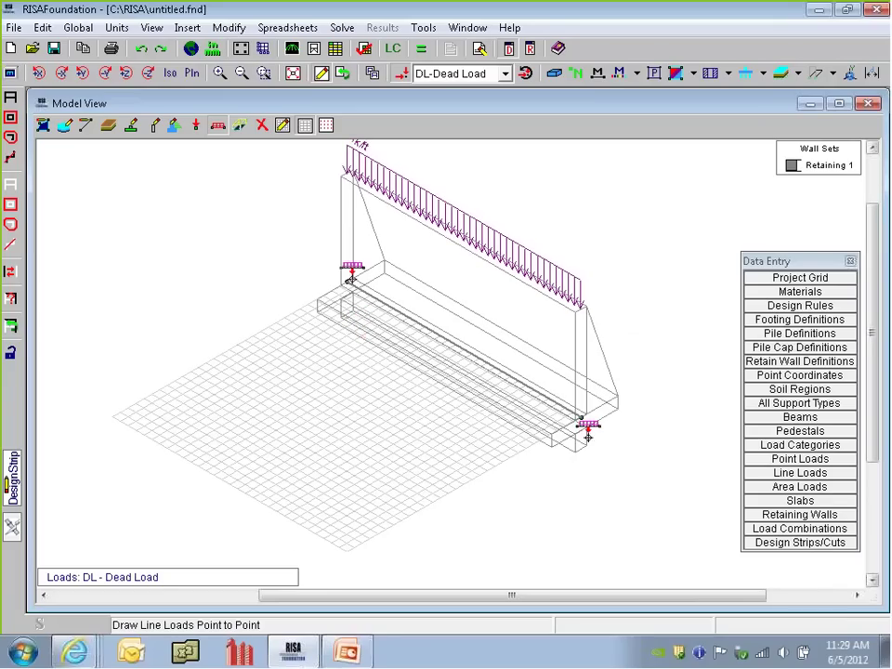
scroll(365, 342, "up", 1)
scroll(365, 344, "up", 1)
left_click(308, 287)
left_click(595, 445)
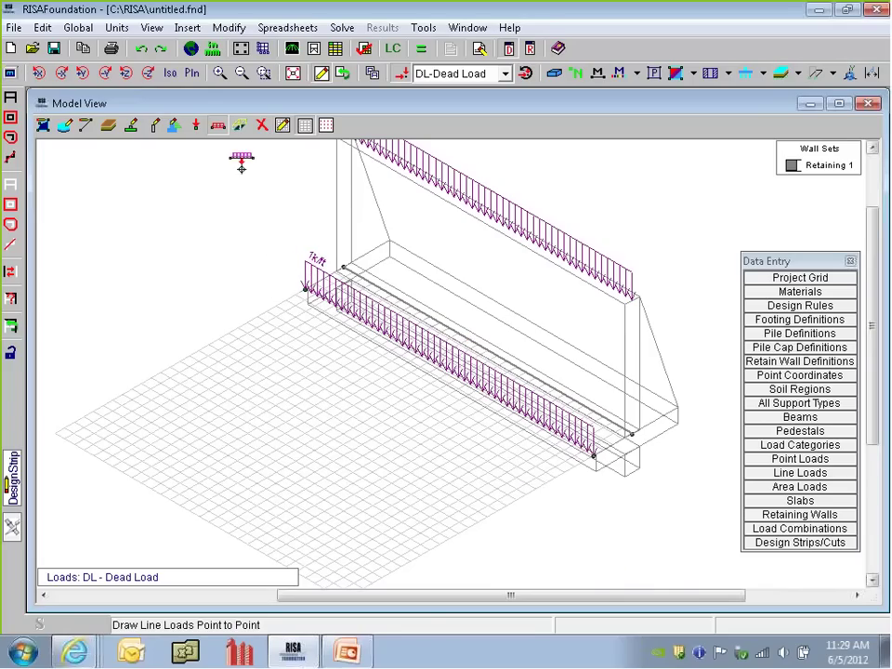
key("ctrl+z")
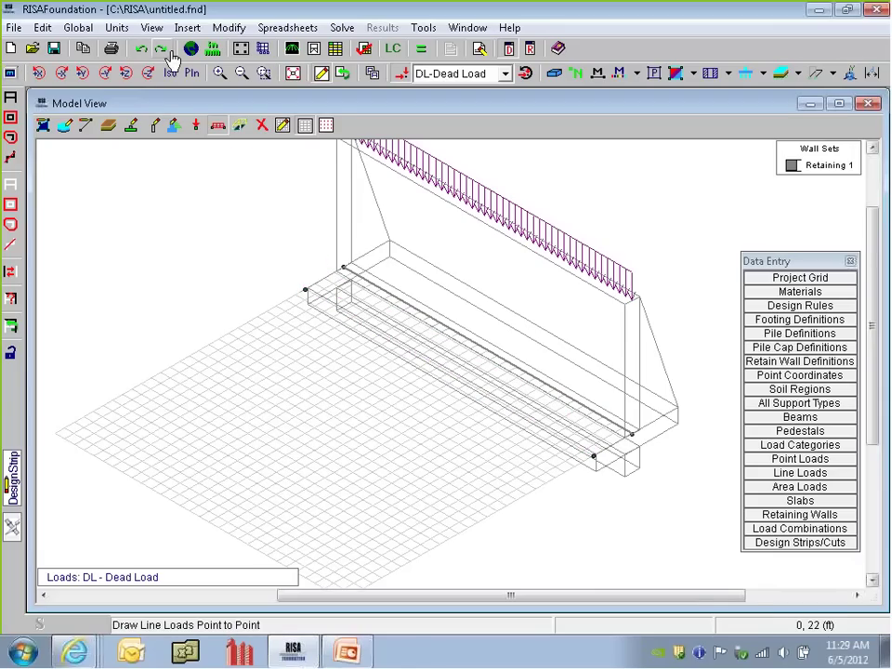
scroll(458, 324, "down", 1)
key("Escape")
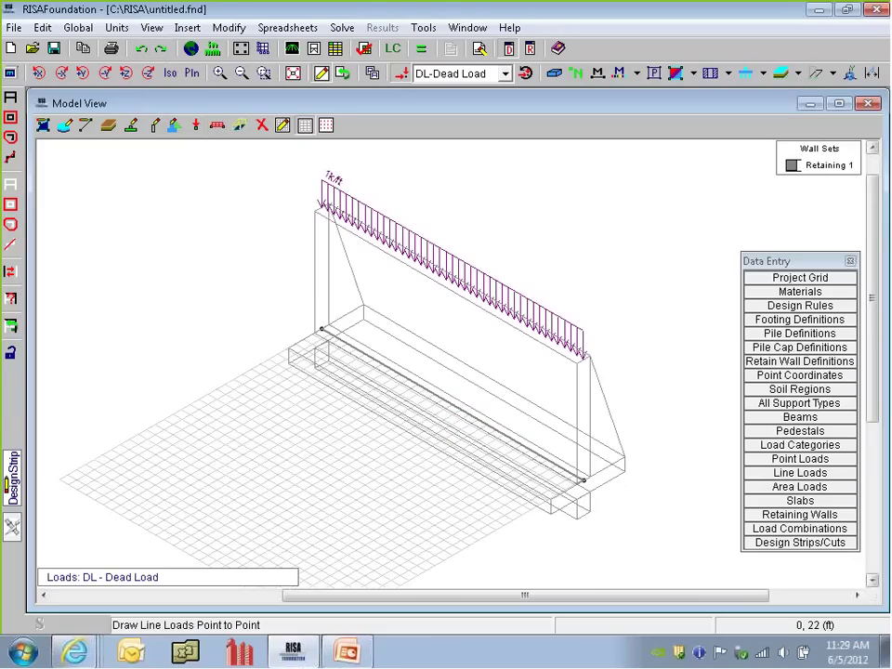
Step: Set up point load drawing by picking points, with category DL-Dead Load, magnitude 1 k and direction Y
left_click(198, 128)
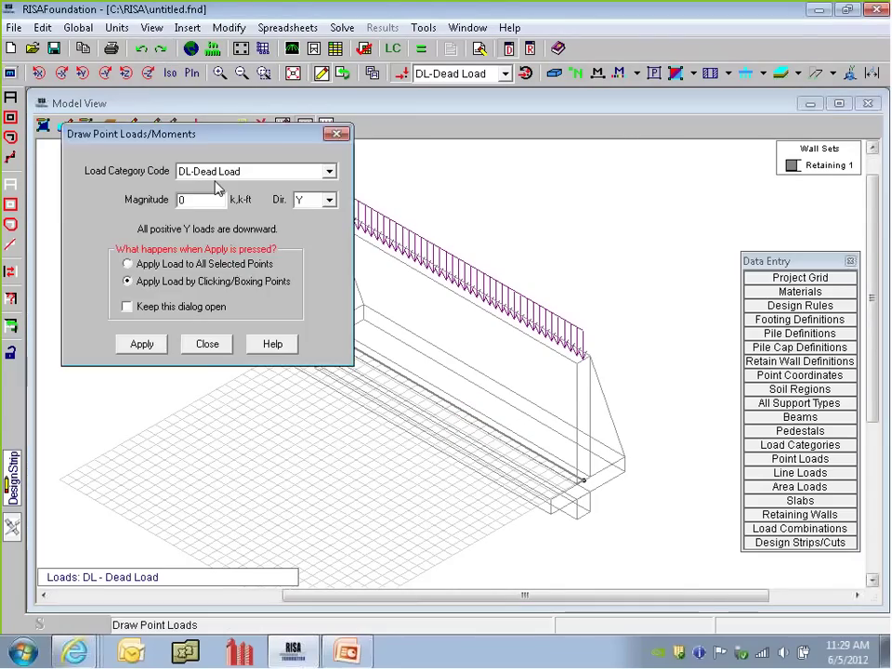
left_click(470, 206)
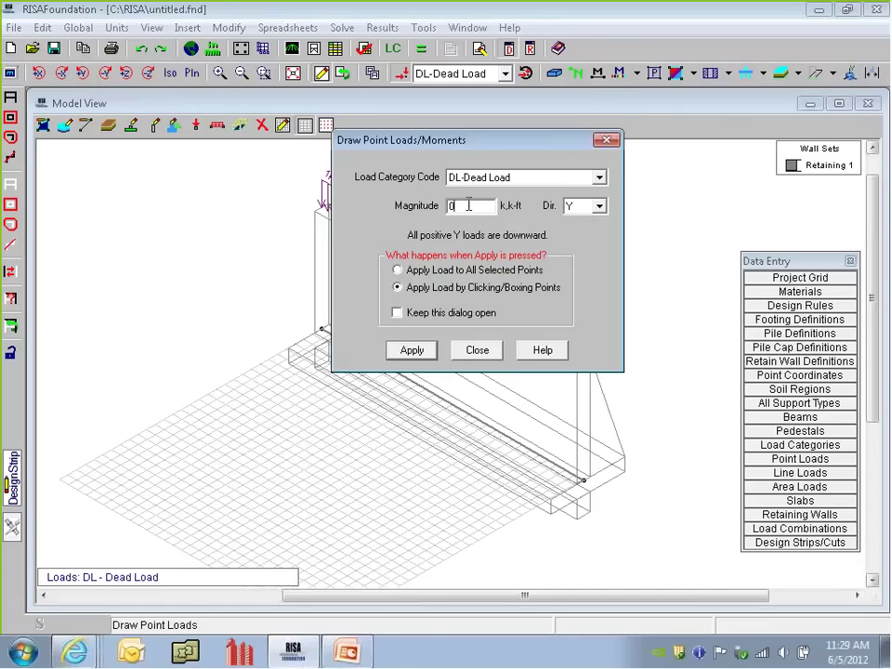
left_click_drag(469, 205, 412, 215)
type("-1")
key("BackSpace")
key("BackSpace")
type("1")
left_click(410, 352)
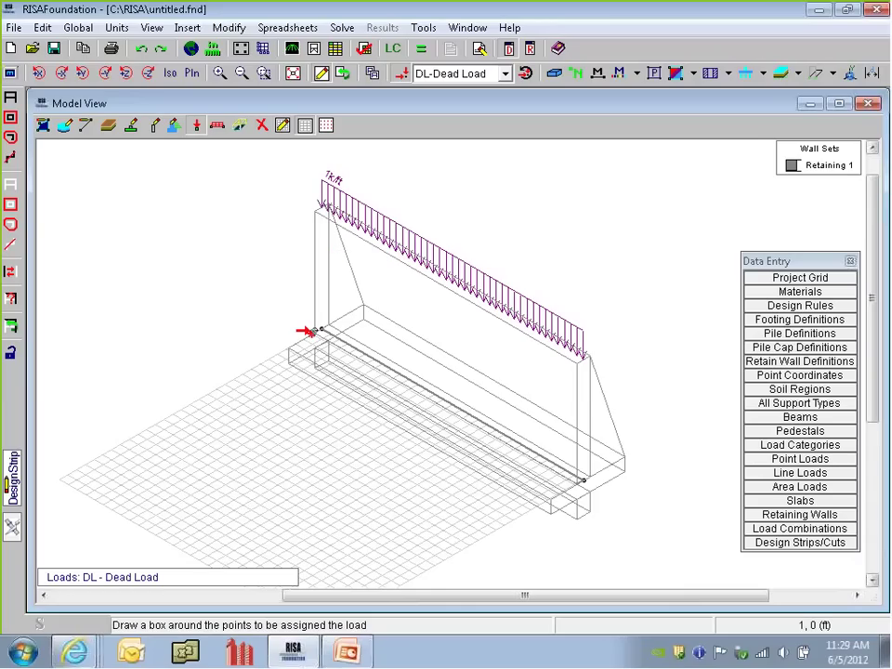
Step: Place the 1 k dead point load at the retaining wall's start point and at 9 ft and 18 ft along it
left_click(317, 331)
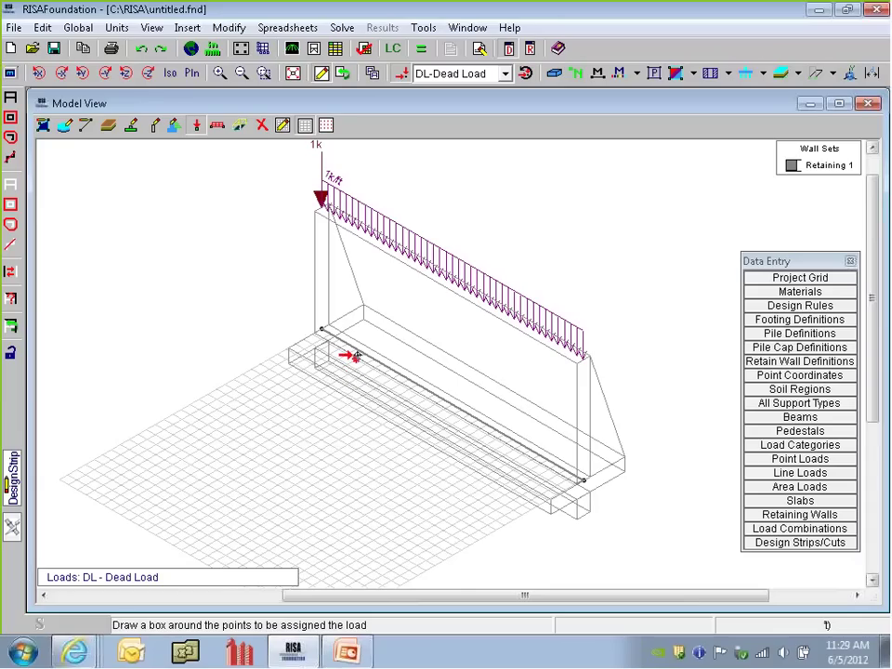
left_click(170, 74)
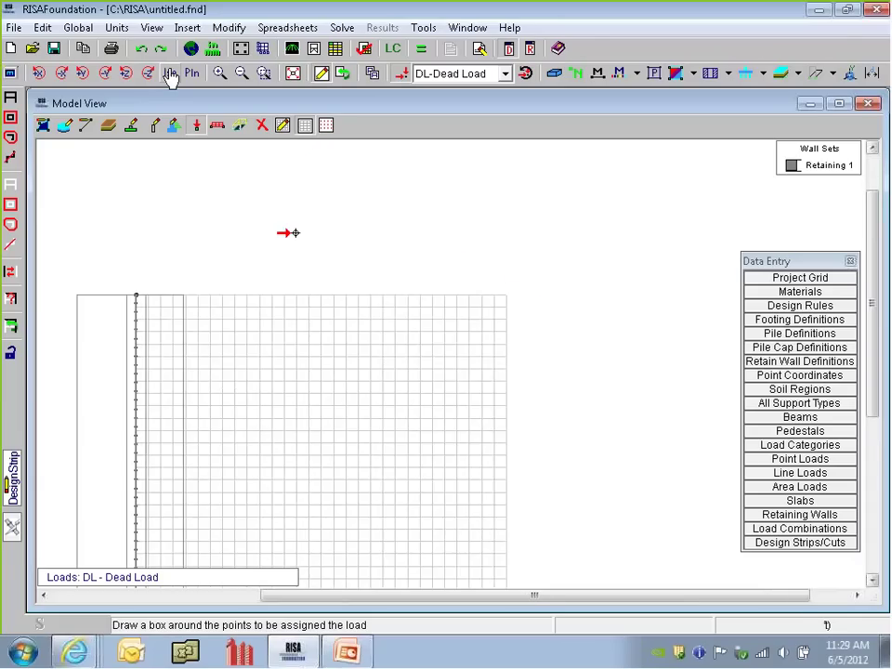
middle_click_drag(247, 529, 324, 397)
scroll(324, 397, "up", 2)
left_click(249, 364)
middle_click_drag(241, 348, 258, 473)
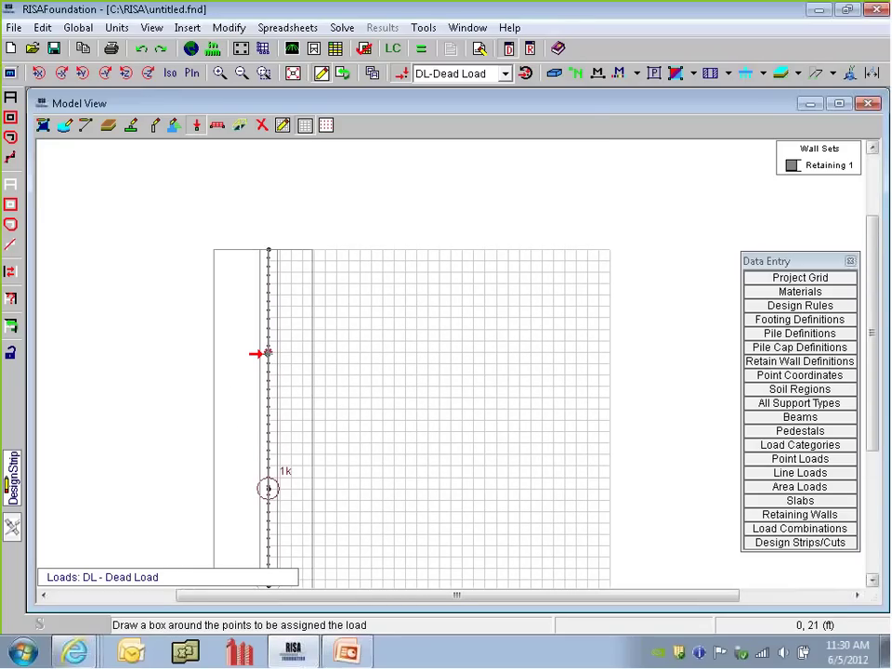
left_click_drag(265, 392, 265, 373)
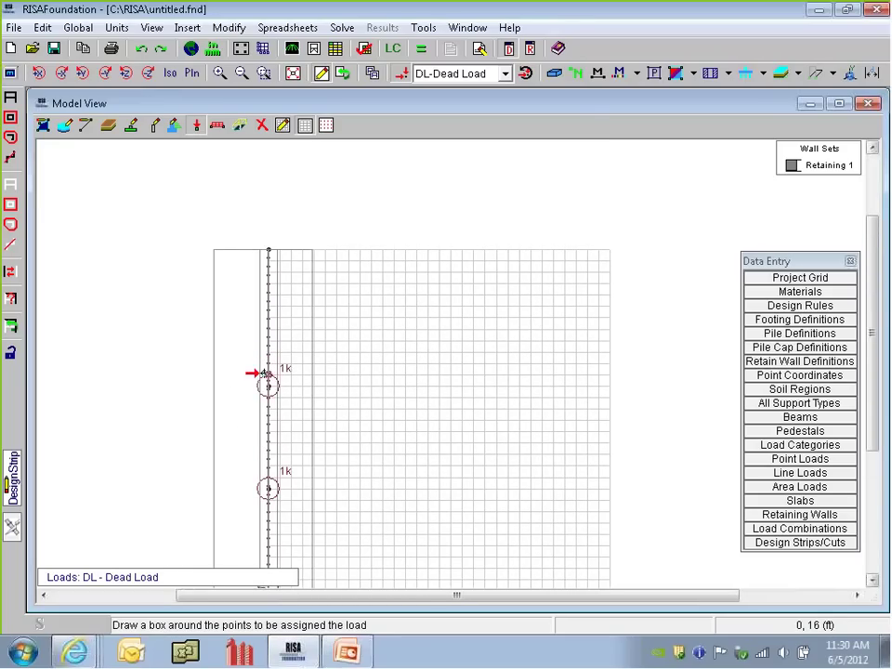
Step: Place the dead point load at 26 ft along the wall and at its far end, end loading and show the isometric view
scroll(253, 317, "up", 1)
scroll(247, 317, "up", 2)
scroll(267, 325, "down", 2)
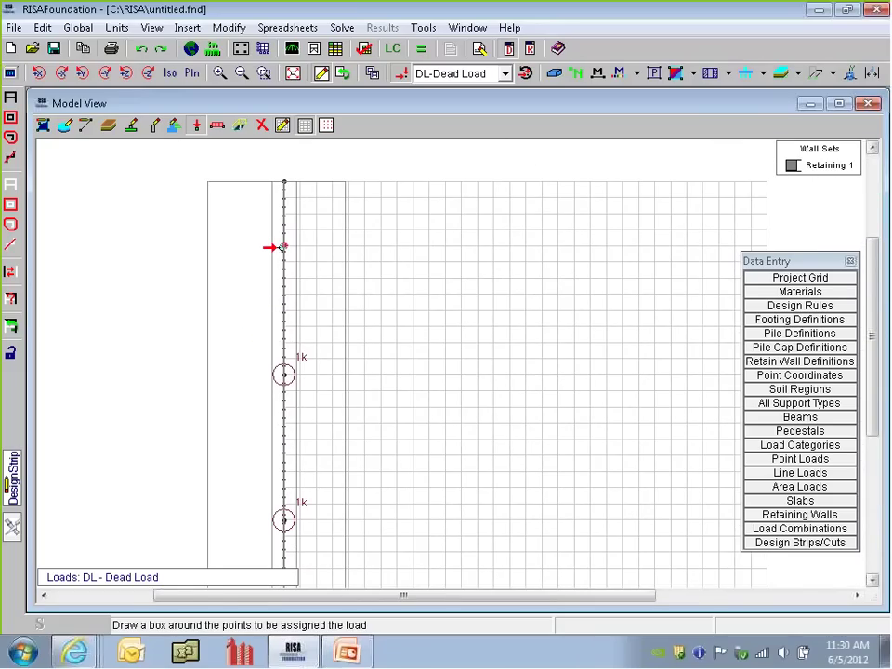
left_click_drag(277, 249, 275, 194)
left_click(283, 183)
scroll(285, 270, "down", 6)
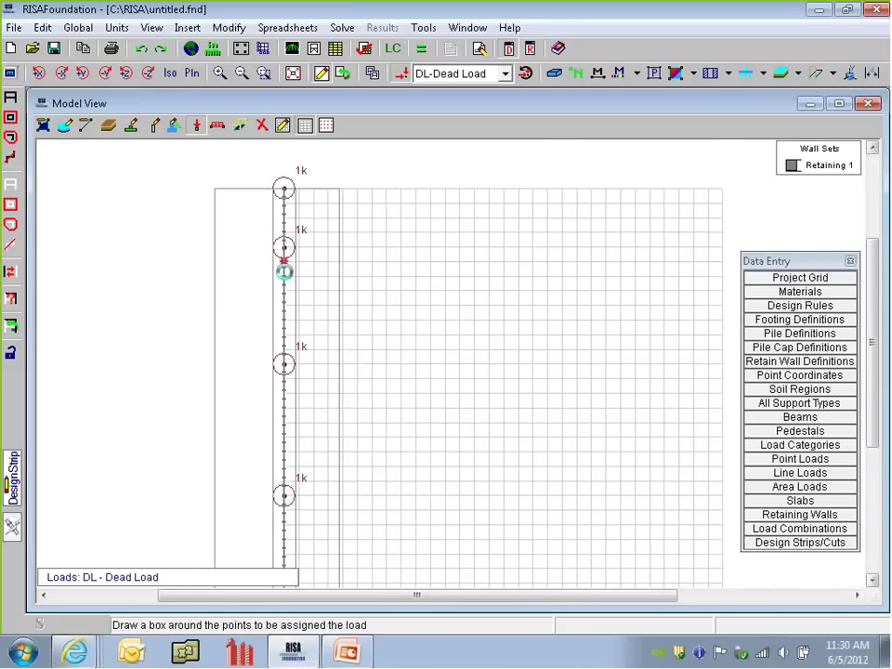
key("Escape")
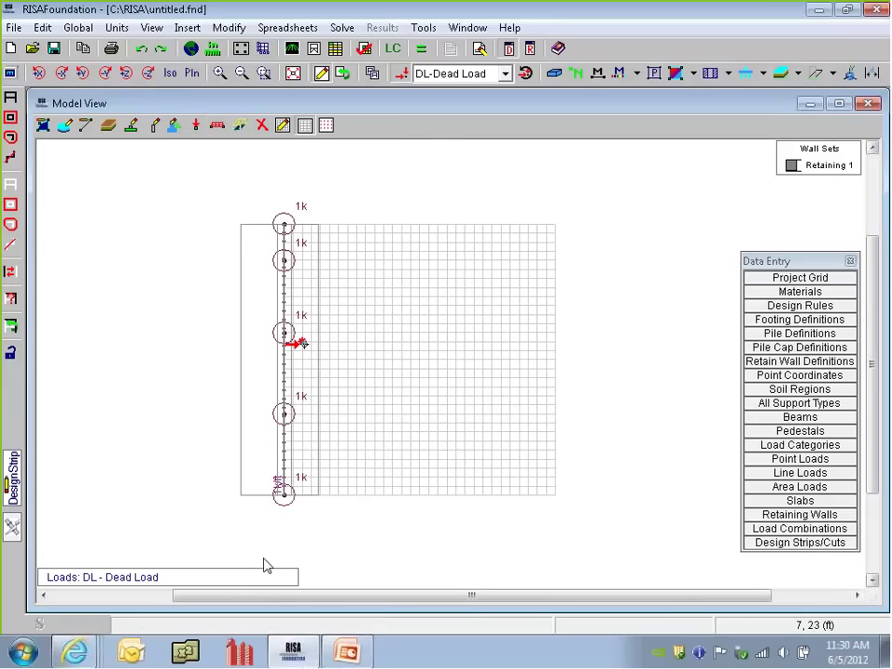
left_click(171, 74)
middle_click_drag(441, 322, 369, 363)
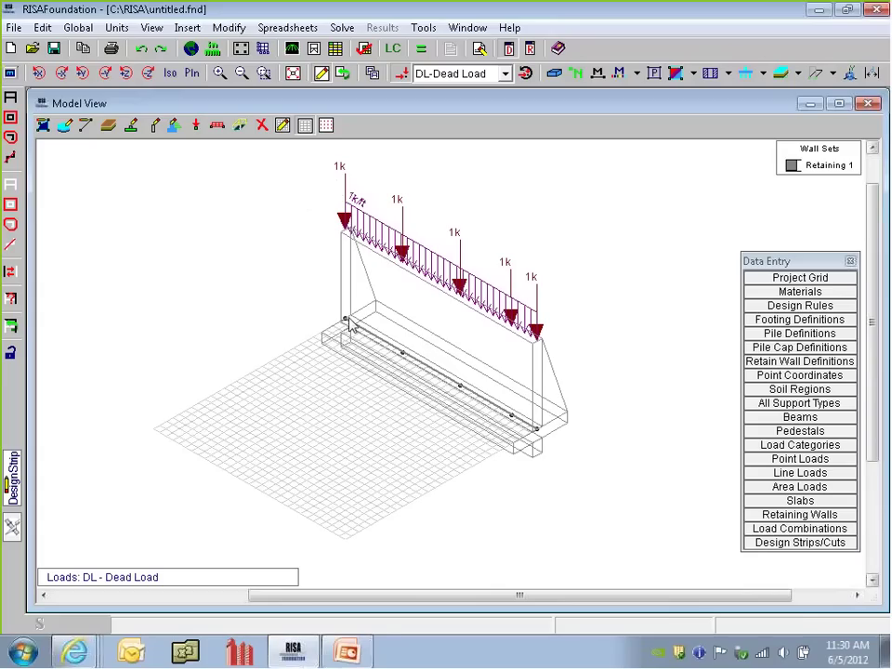
left_click(196, 130)
key("alt+Down")
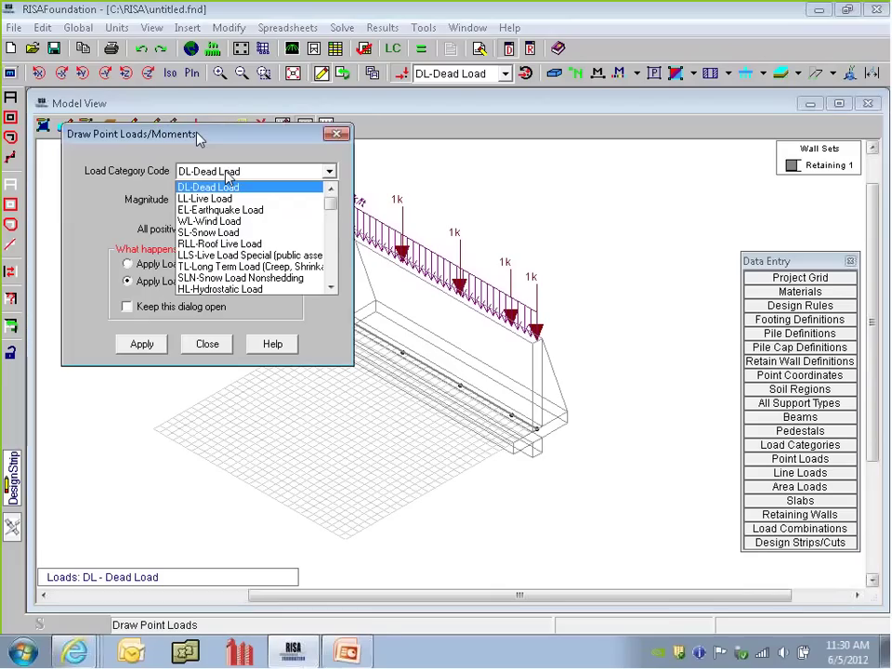
left_click(270, 222)
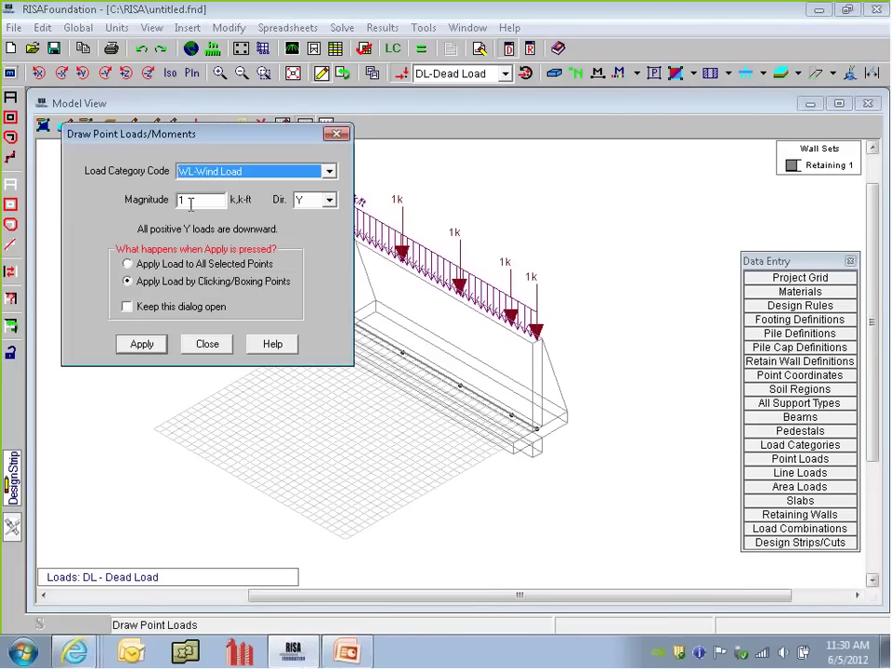
left_click(317, 202)
left_click(266, 159)
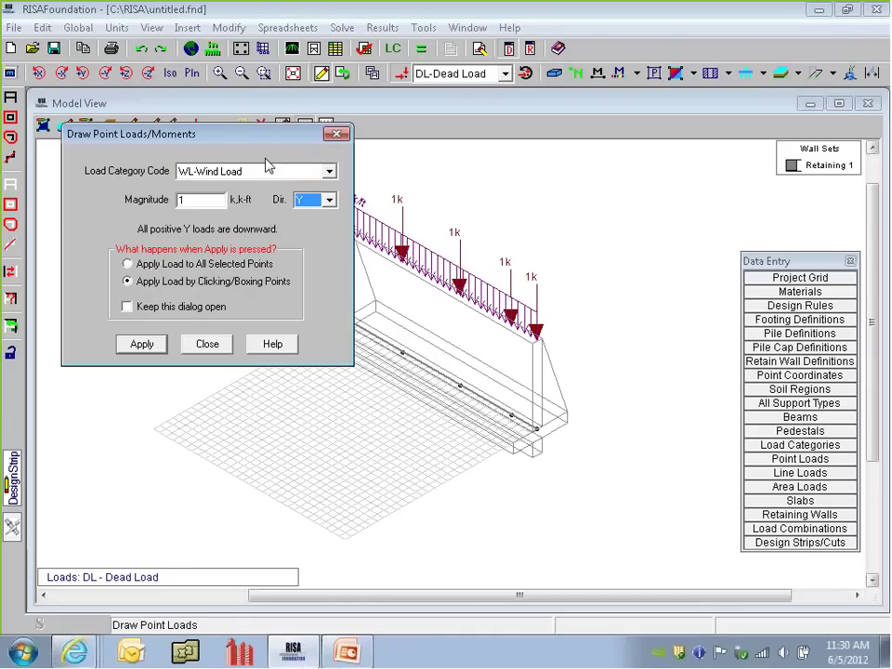
left_click(337, 134)
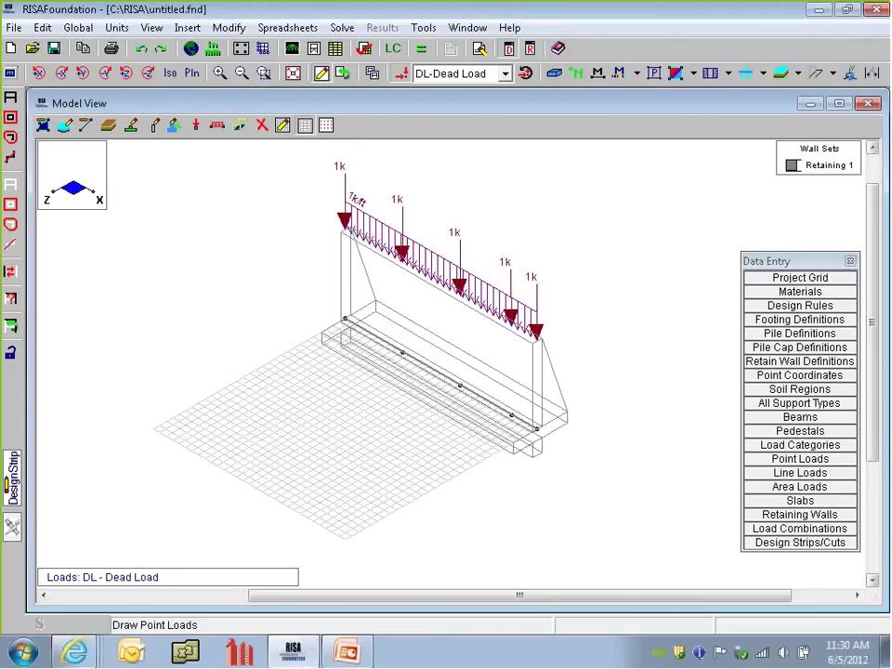
Step: Set up 1 k point load drawing in the horizontal Z direction, perpendicular to the retaining wall
left_click(195, 125)
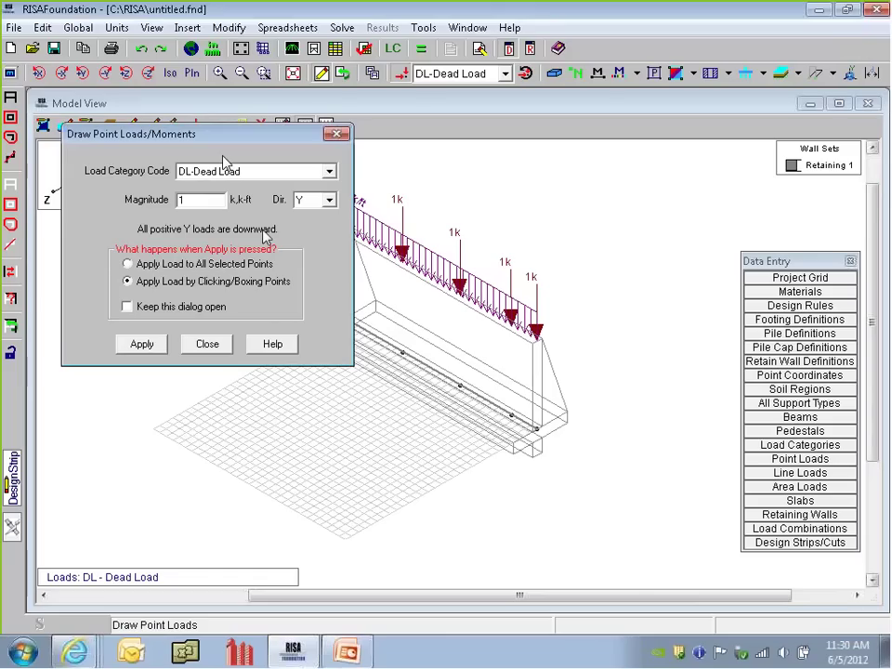
left_click(329, 199)
left_click(314, 226)
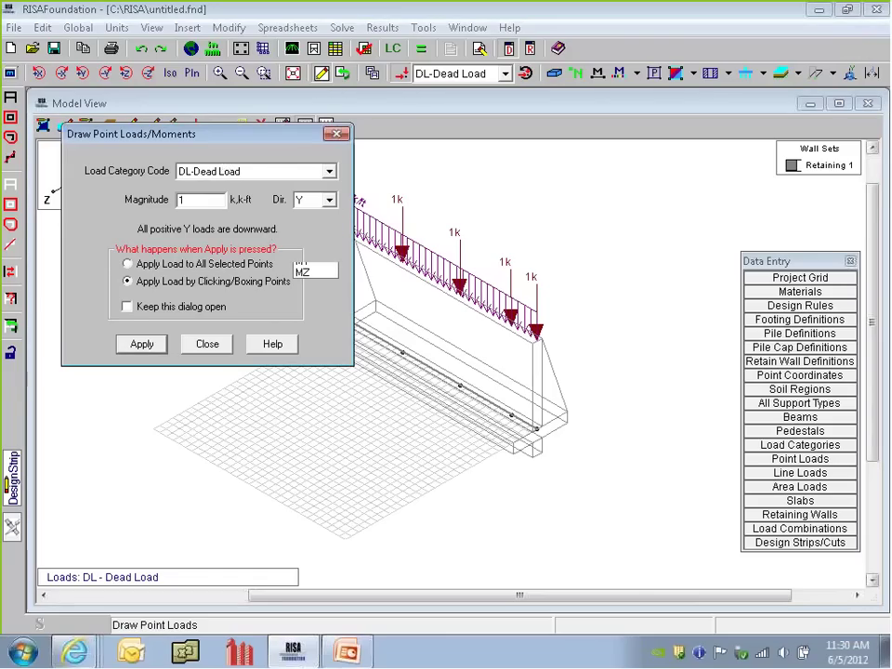
left_click(141, 344)
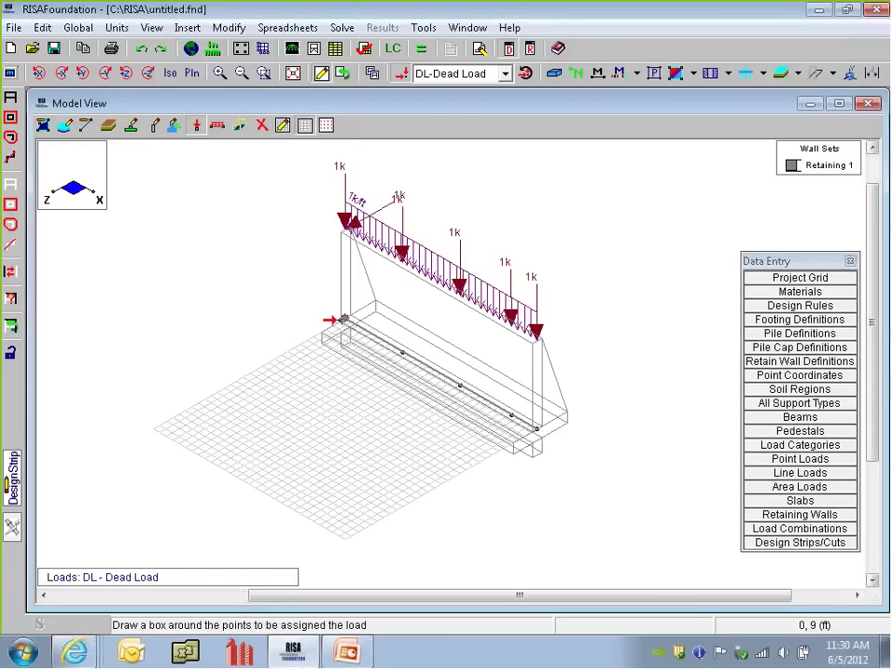
Step: Try the horizontal 1 k dead loads at the wall's load points, and undo all of these horizontal loads
left_click(402, 353)
left_click(460, 384)
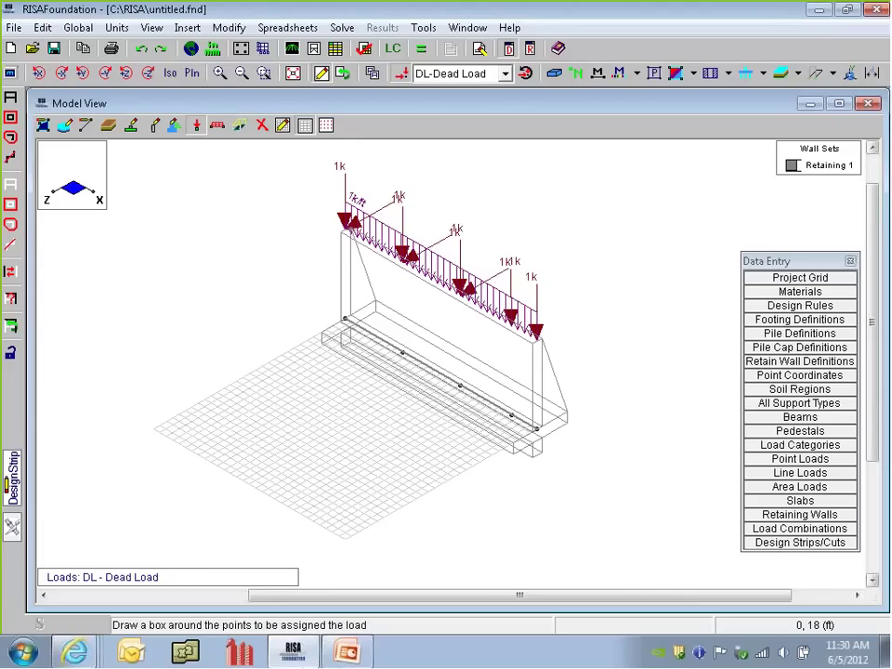
left_click(511, 416)
left_click(535, 429)
scroll(535, 429, "up", 1)
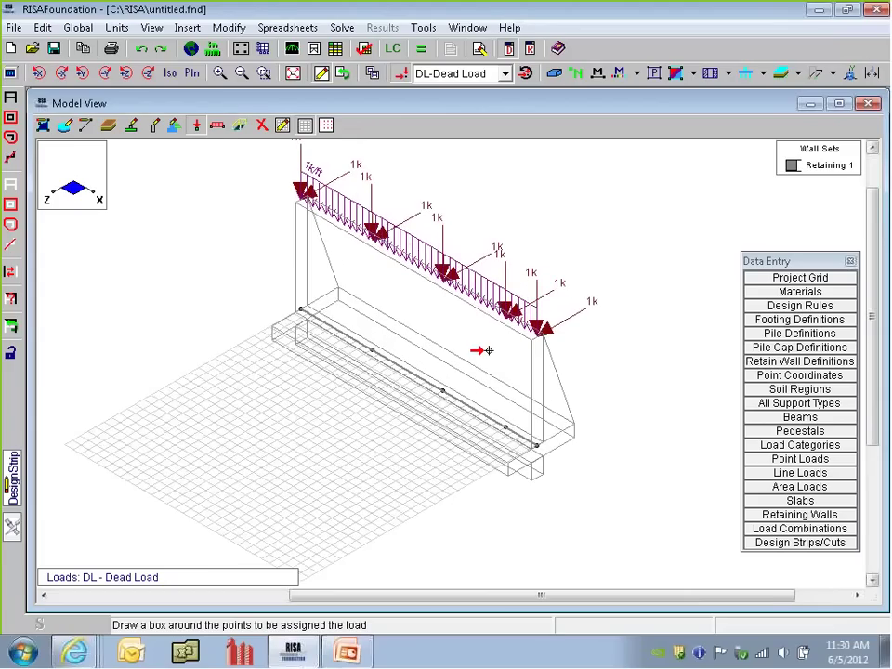
scroll(643, 466, "down", 1)
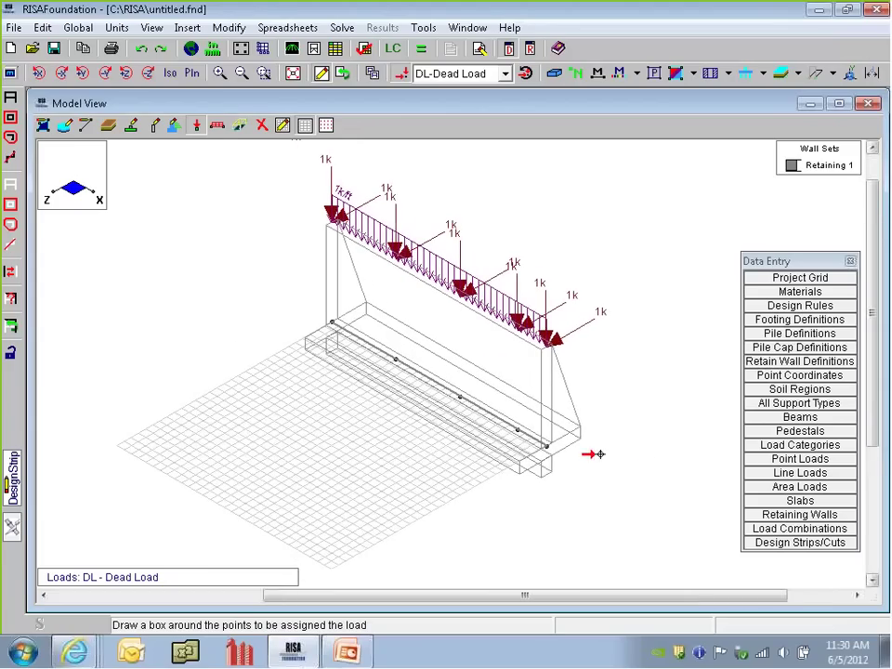
scroll(521, 422, "down", 1)
scroll(400, 333, "up", 1)
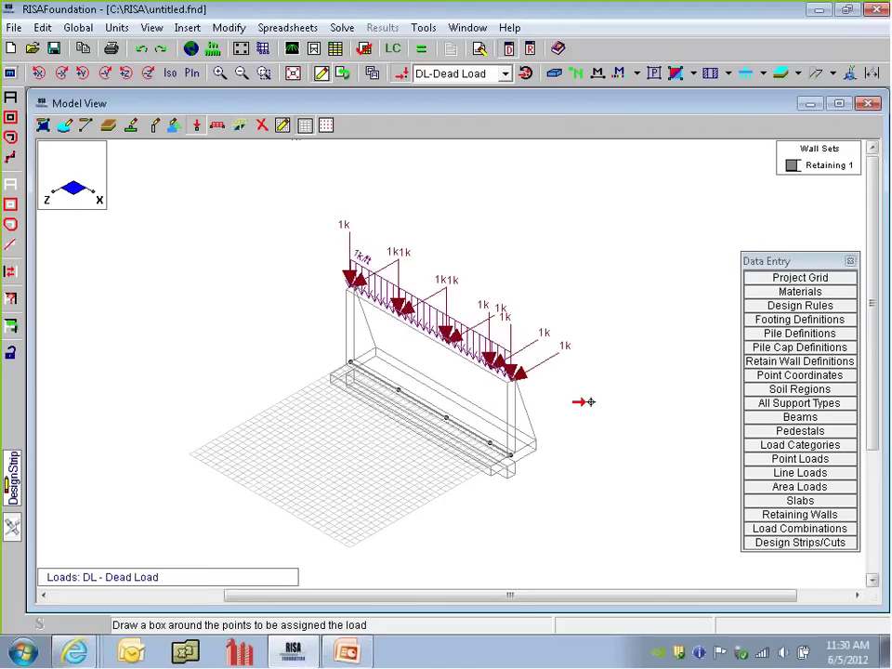
left_click(137, 53)
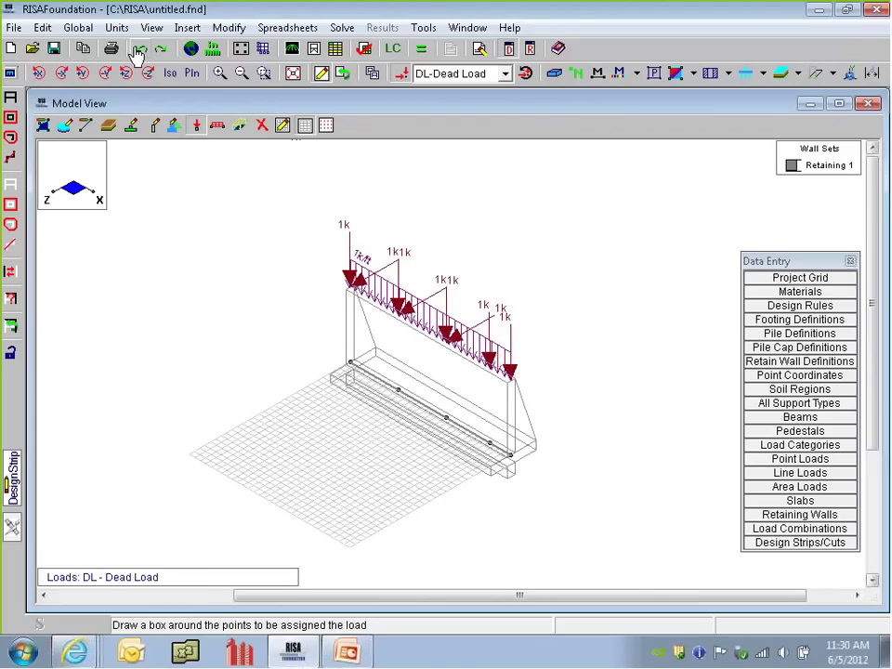
left_click(136, 53)
left_click(137, 53)
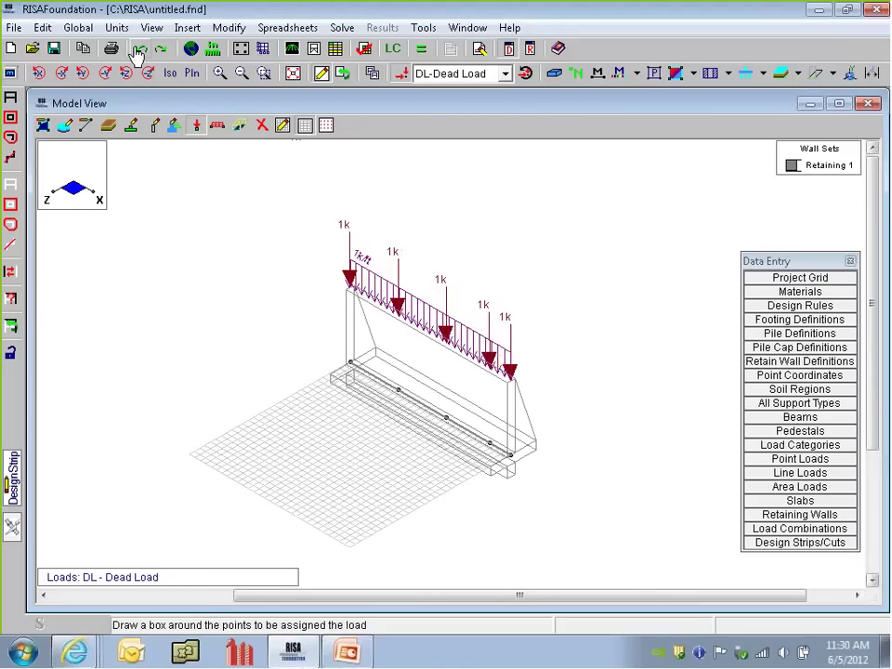
Step: Set the horizontal point load's category to WL-Wind Load and apply it for placing on points
left_click(196, 126)
left_click(251, 171)
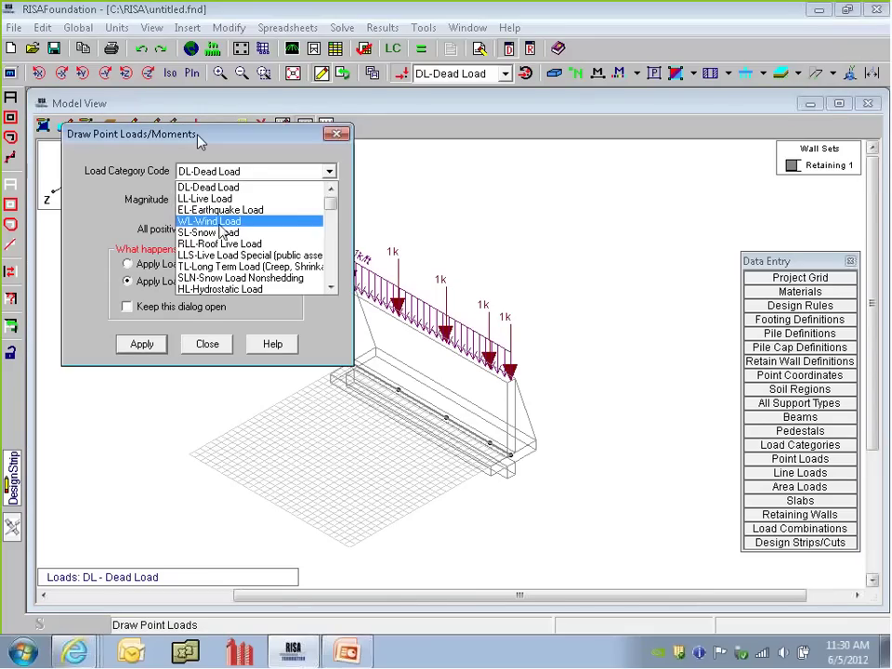
left_click(212, 222)
left_click(143, 346)
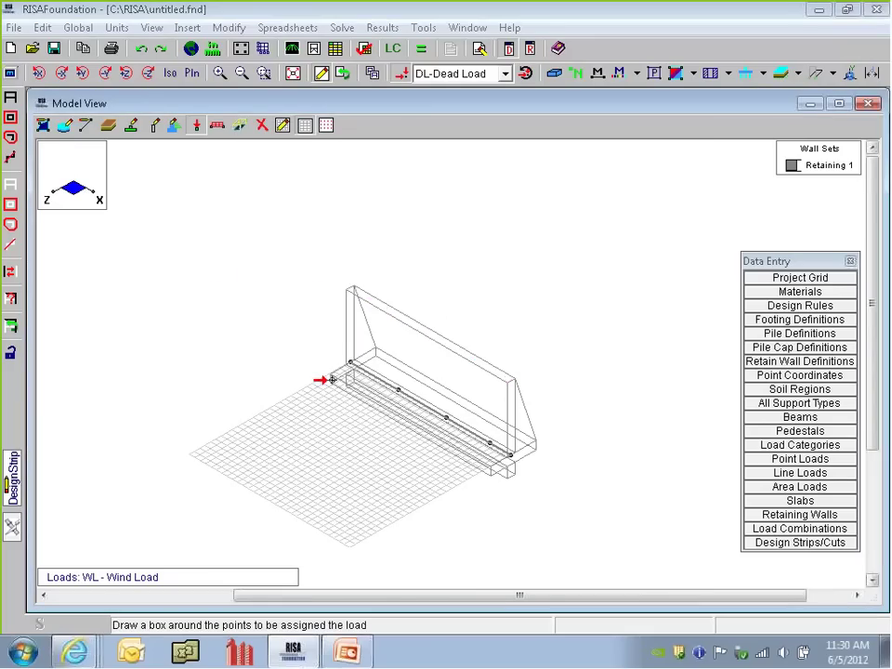
Step: Place the horizontal 1 k wind load on all five load points along the retaining wall and end loading
scroll(344, 368, "up", 3)
left_click(349, 352)
left_click(421, 393)
left_click(494, 436)
left_click(559, 475)
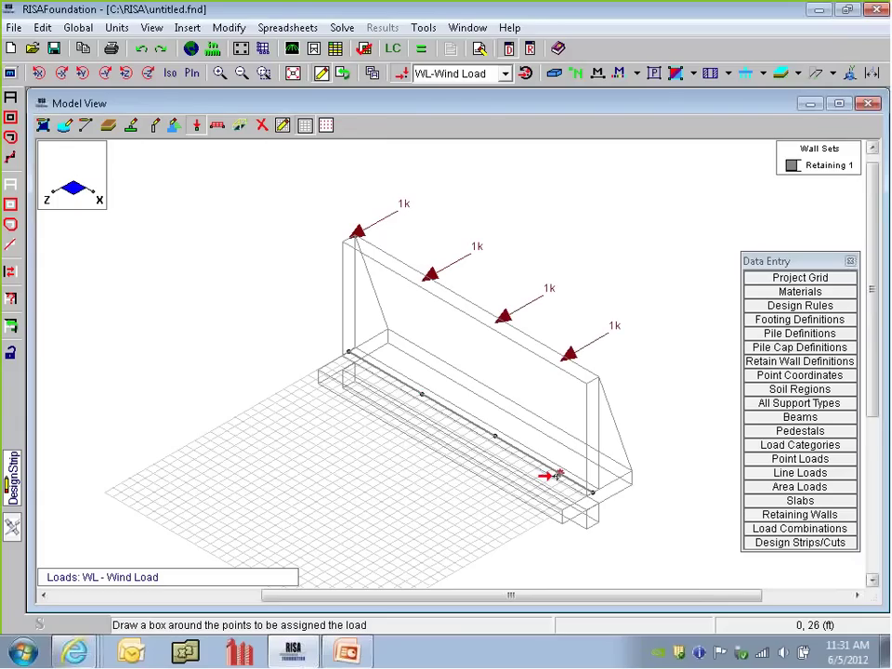
left_click(589, 491)
scroll(594, 438, "down", 2)
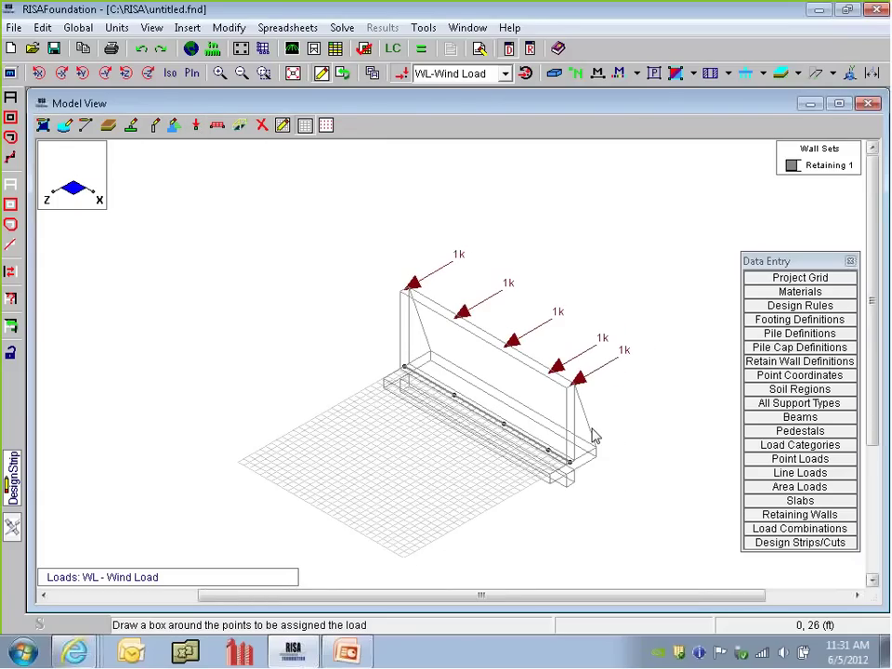
Step: Switch the displayed load category back to DL-Dead Load
left_click(455, 74)
scroll(450, 104, "up", 1)
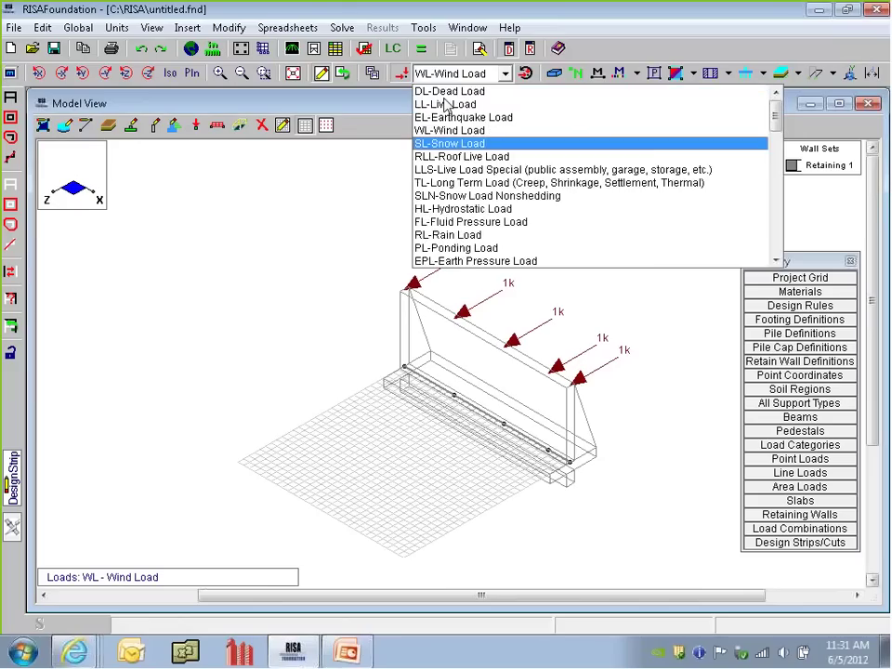
left_click(447, 102)
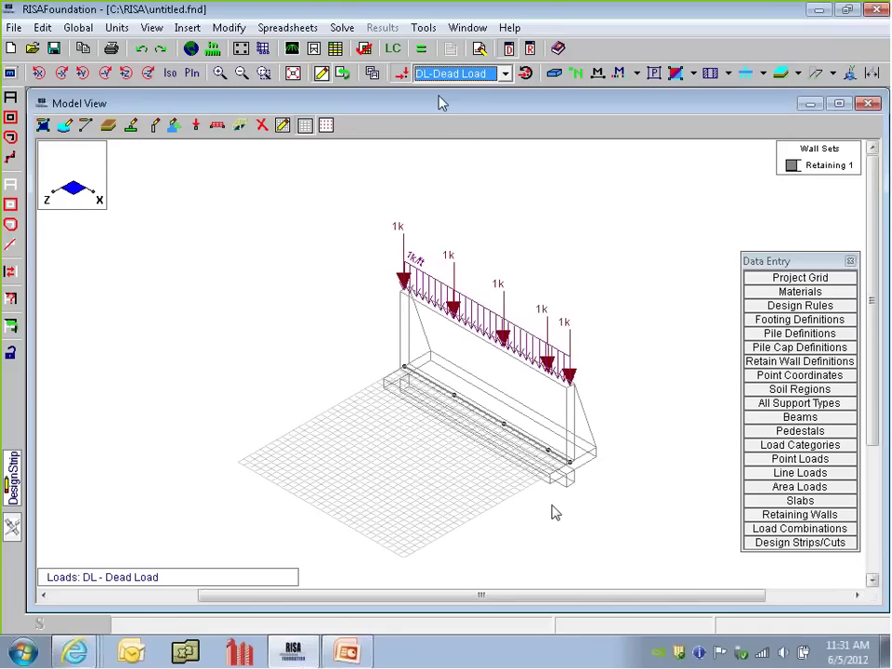
middle_click_drag(532, 478, 523, 465)
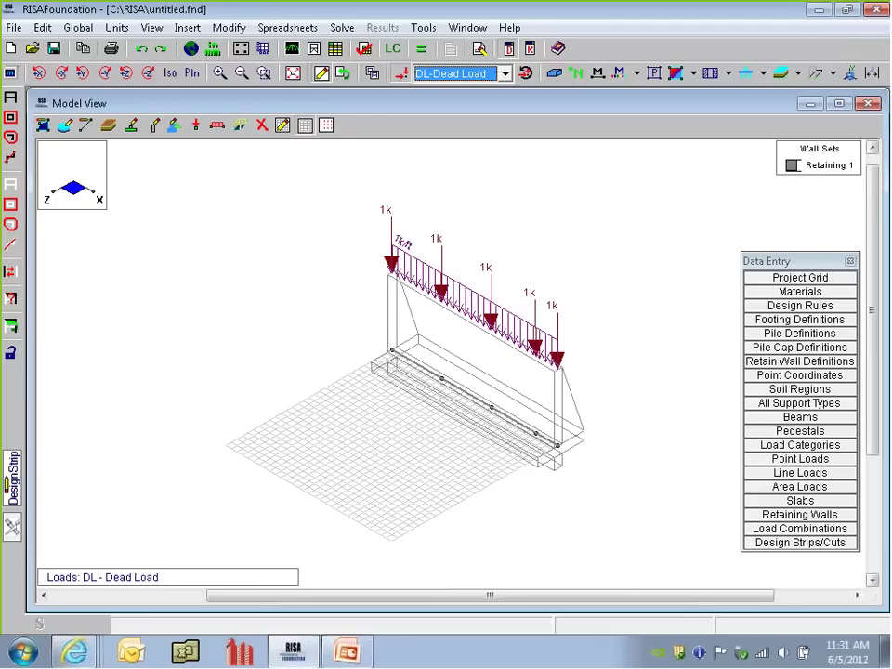
Step: Draw a beam parallel to the retaining wall in plan, from grid point 3, 0 ft to the opposite edge of the grid
left_click(86, 125)
left_click(131, 365)
scroll(344, 409, "up", 4)
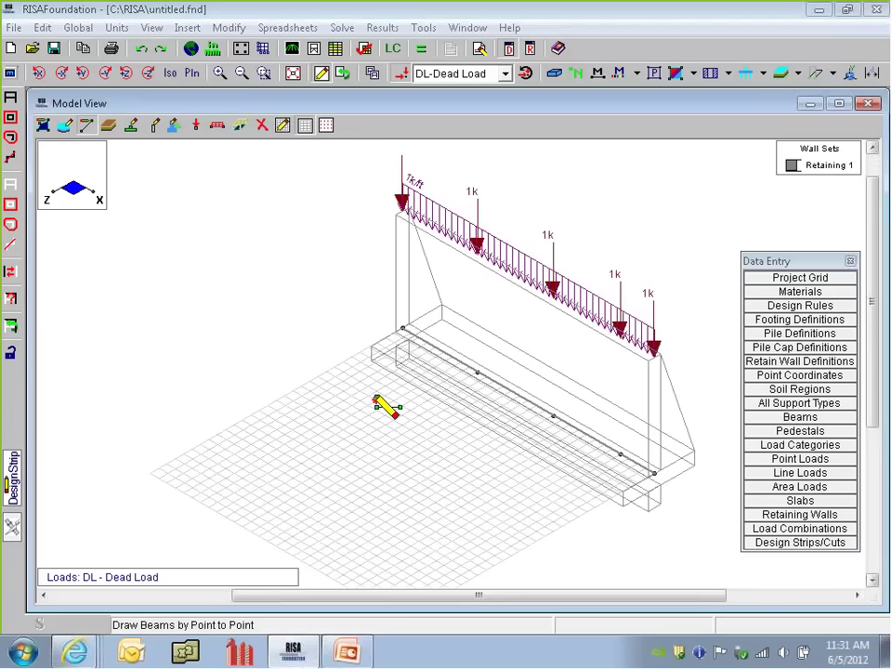
left_click(126, 73)
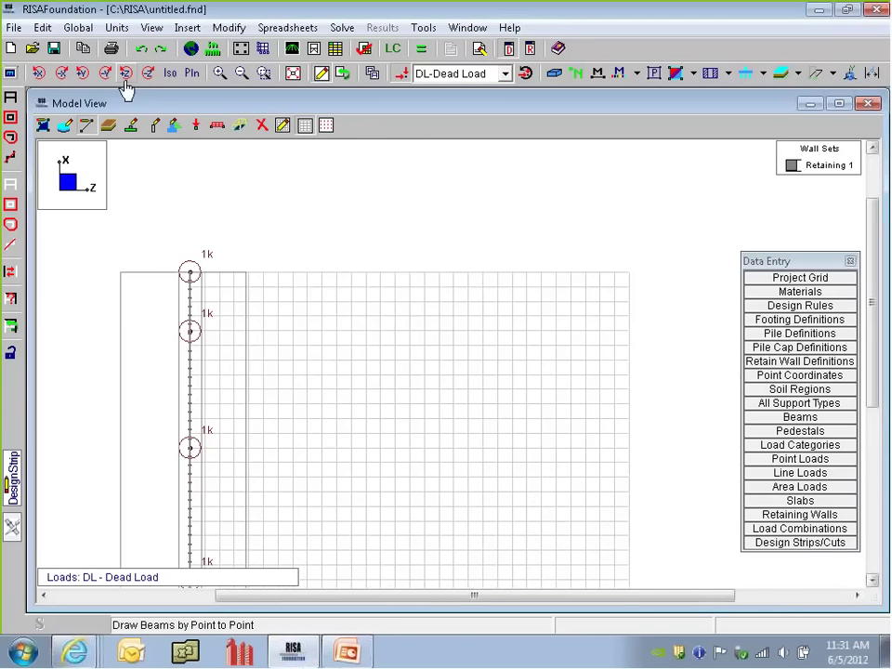
scroll(292, 408, "down", 3)
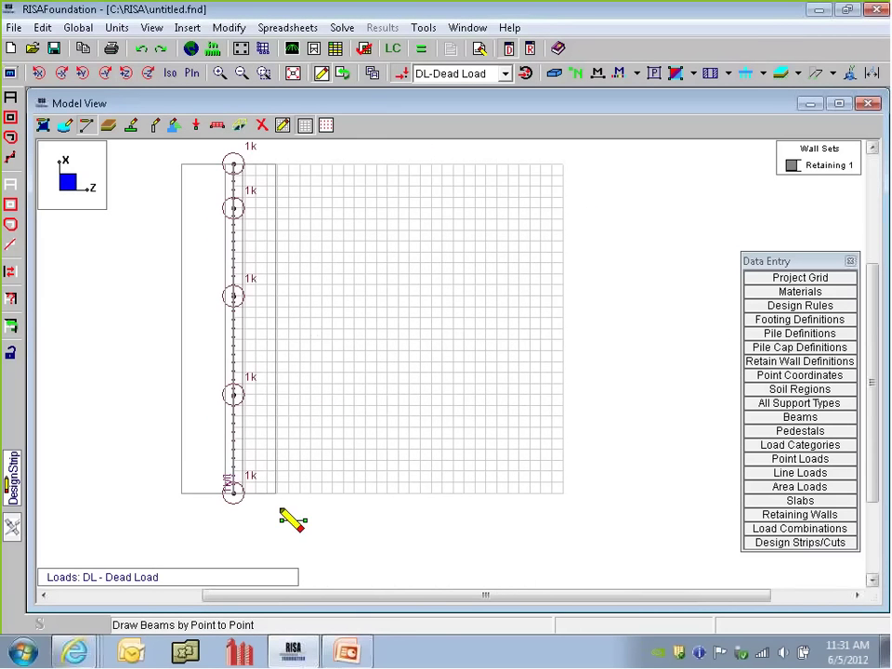
left_click(277, 539)
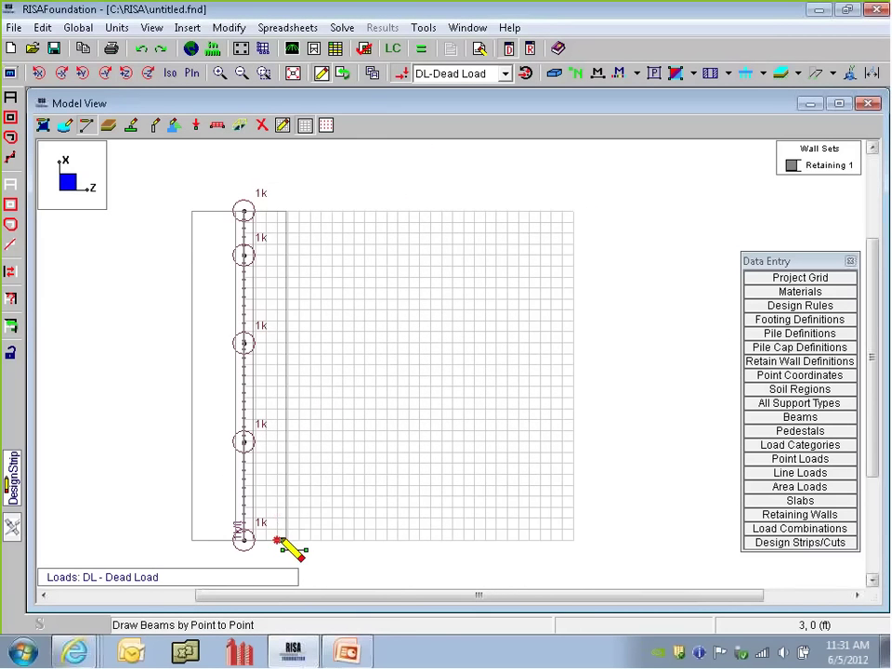
left_click(277, 212)
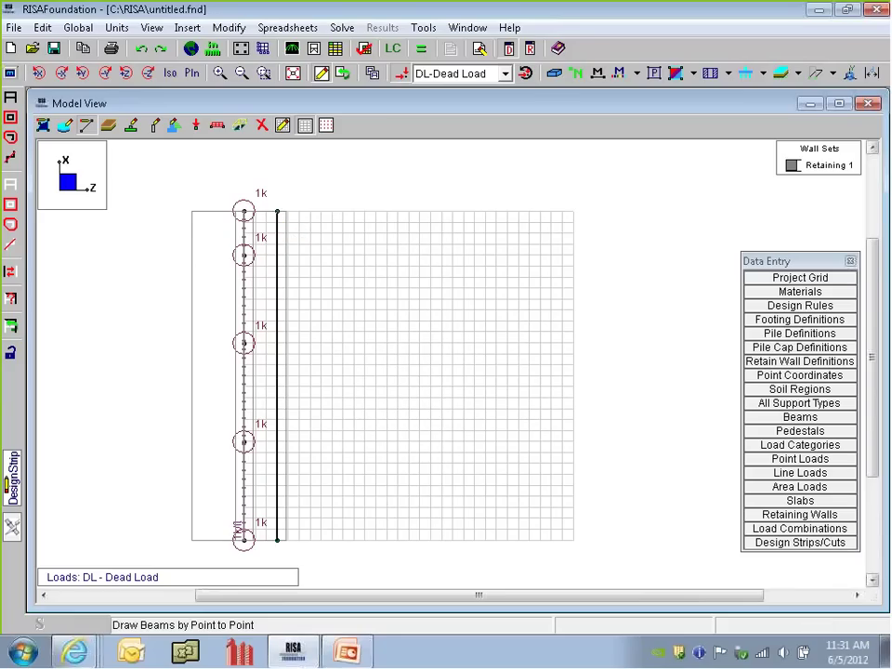
Step: Inspect the beam beside the retaining wall in rendered and wireframe isometric display
left_click(553, 74)
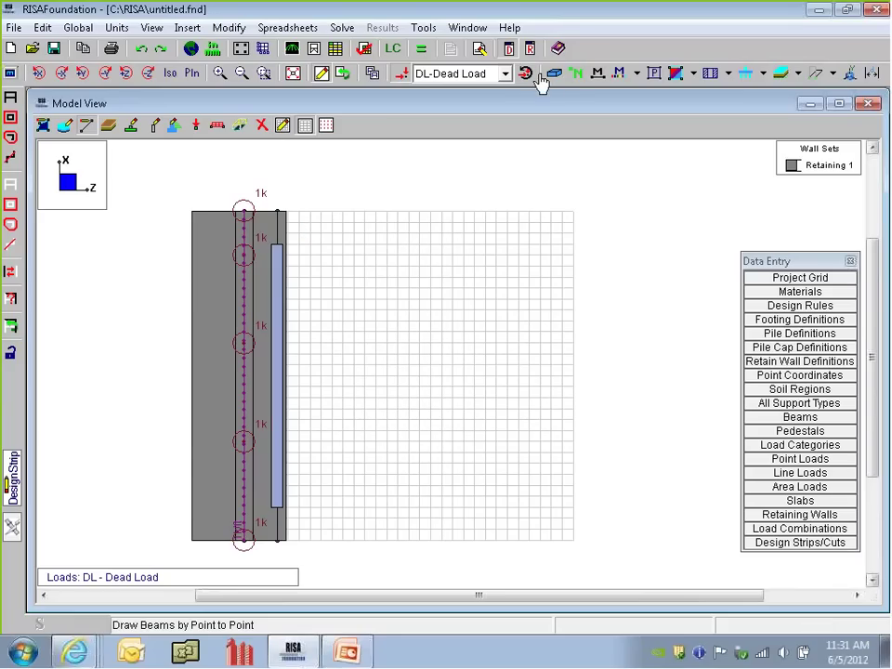
left_click(126, 73)
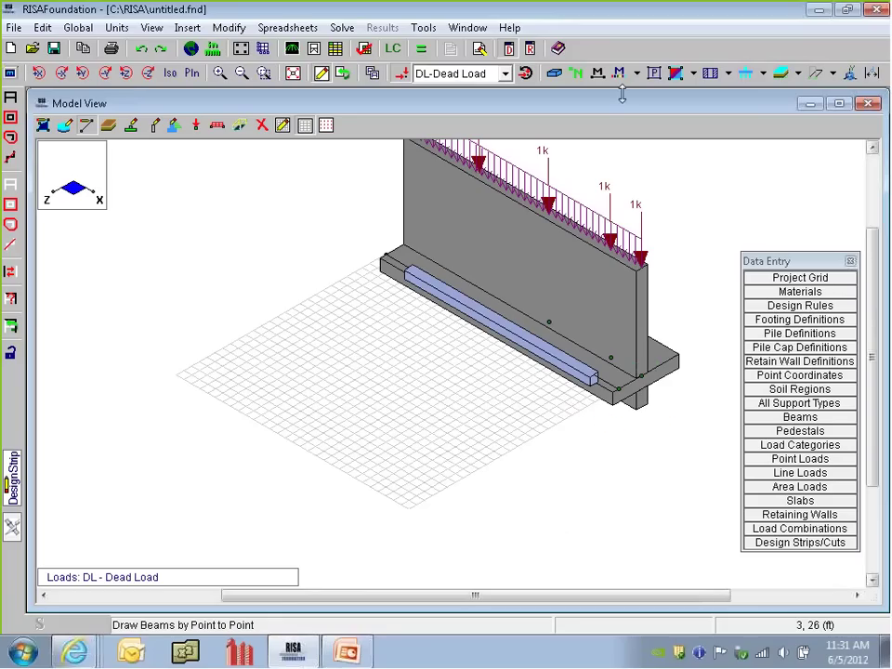
left_click(371, 73)
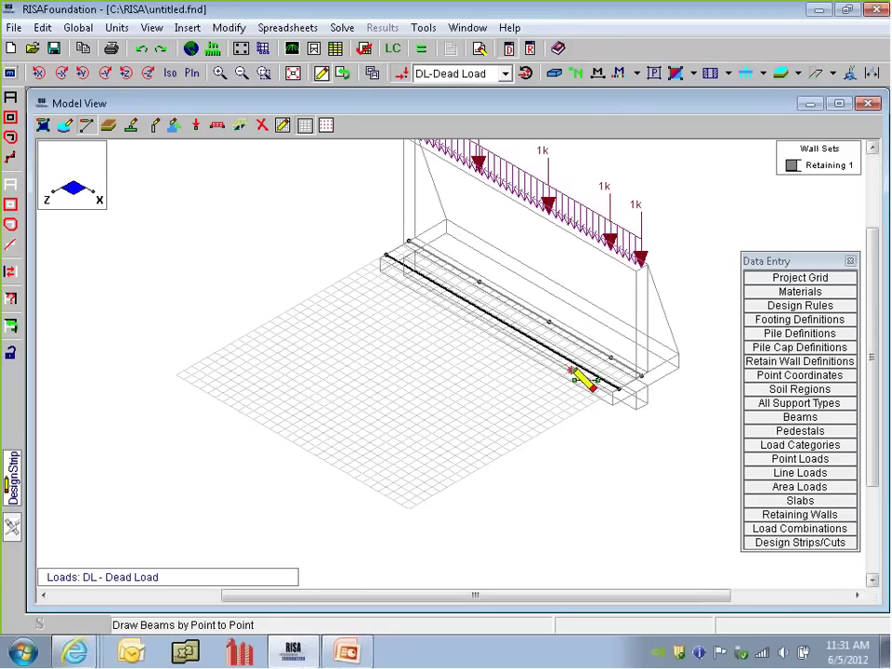
left_click(479, 379)
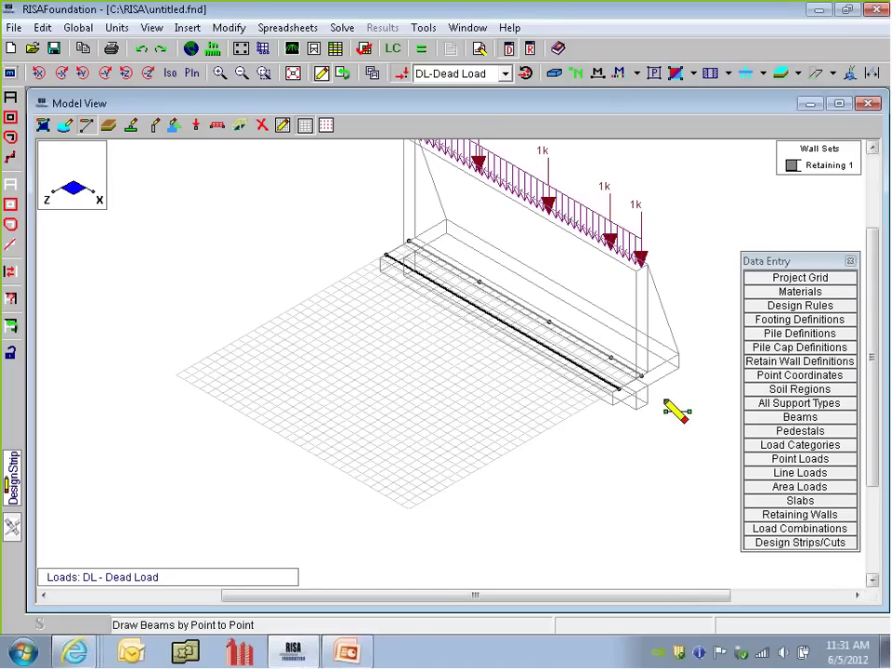
Step: Undo the beam drawn beside the wall and end beam drawing
left_click(587, 379)
left_click(143, 50)
middle_click_drag(463, 381, 392, 429)
left_click(314, 328)
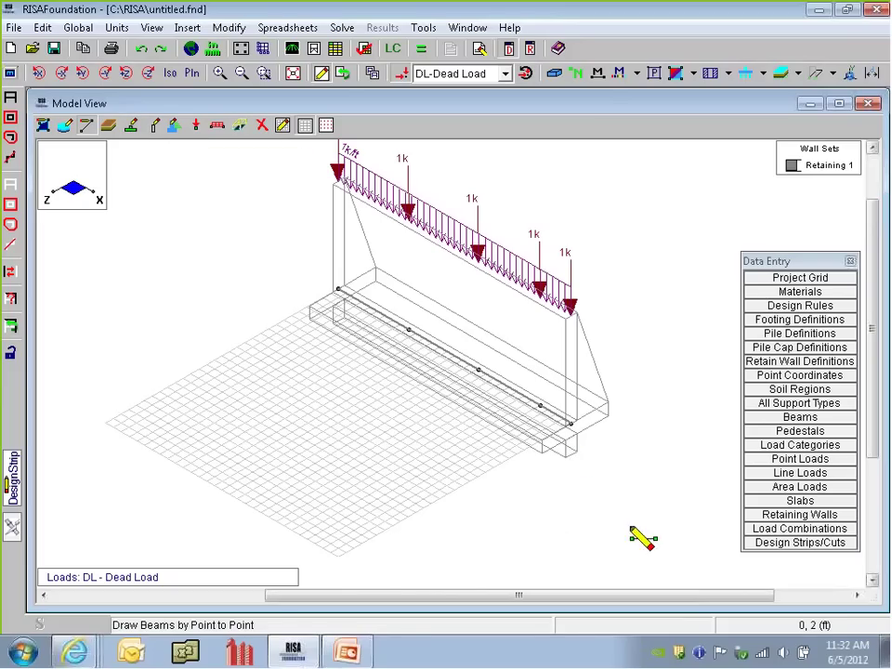
scroll(545, 477, "down", 1)
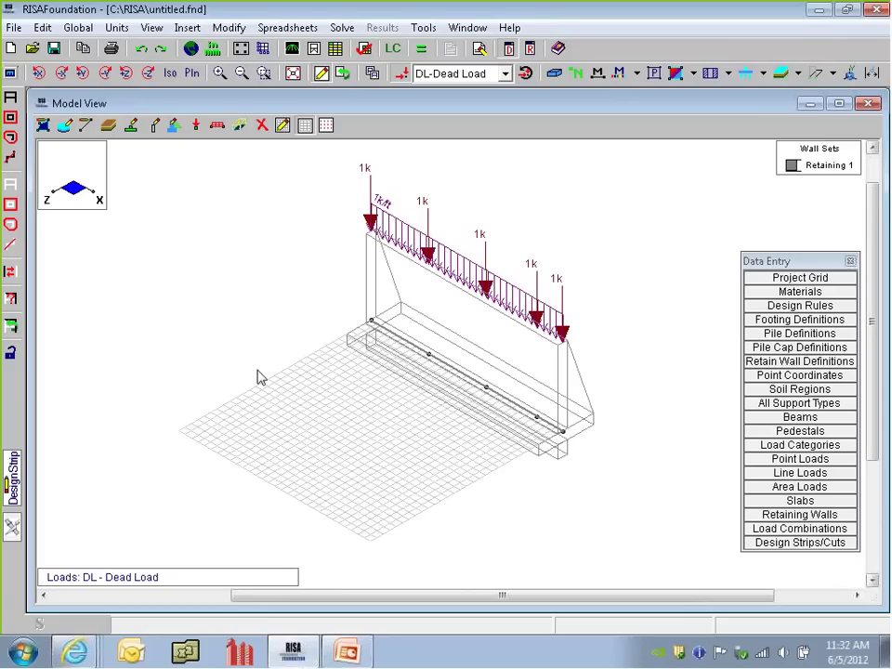
Step: Open the load combinations and generate the United States 2012 IBC Strength set with 2D Only wind loads and no seismic loads
left_click(814, 532)
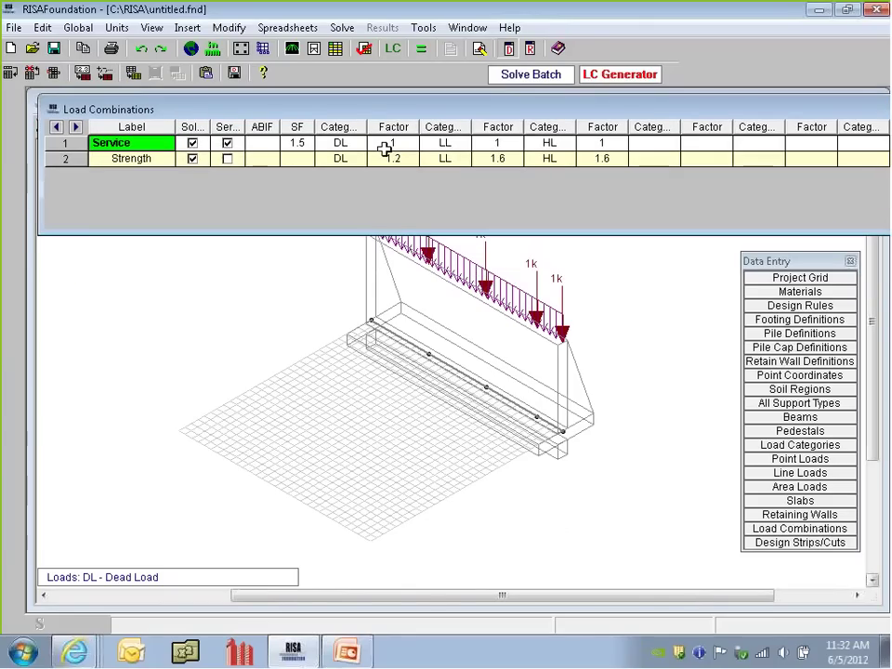
left_click(540, 147)
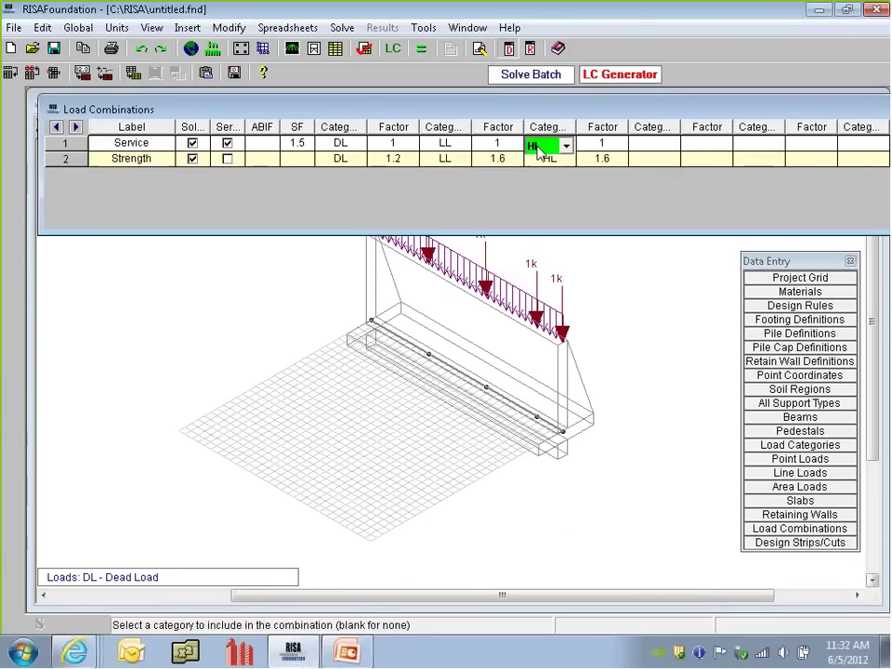
left_click(605, 142)
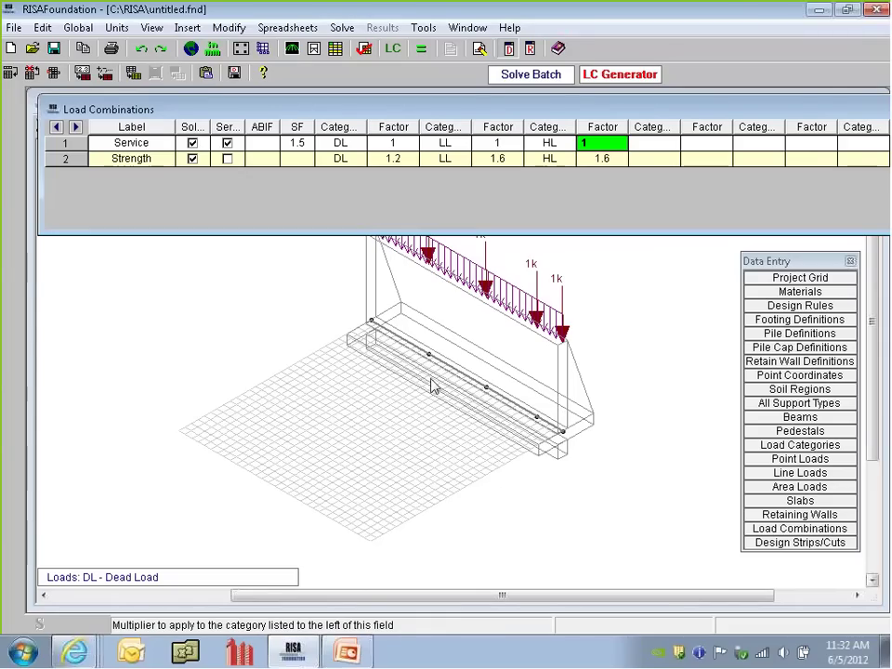
left_click(588, 74)
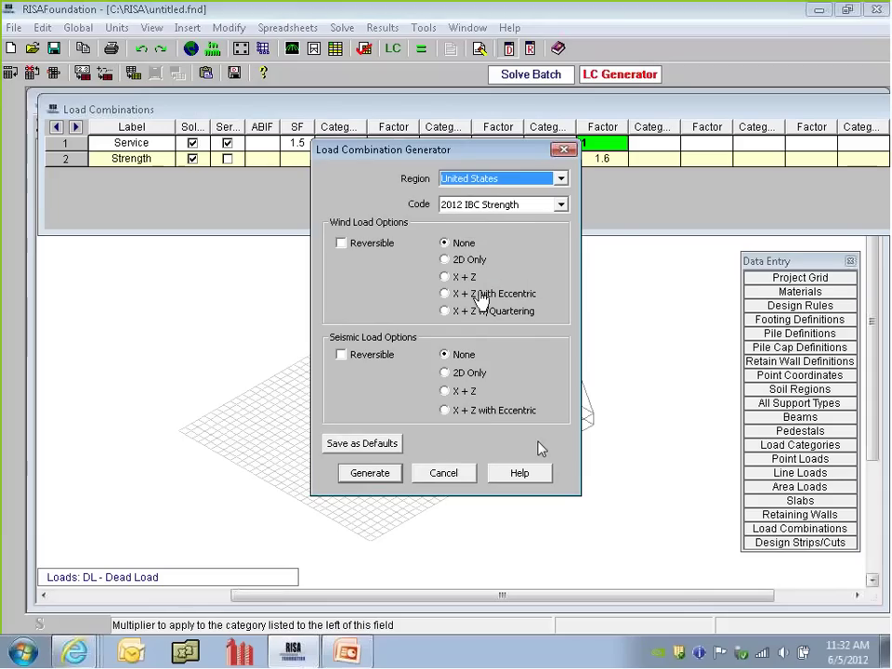
left_click(451, 260)
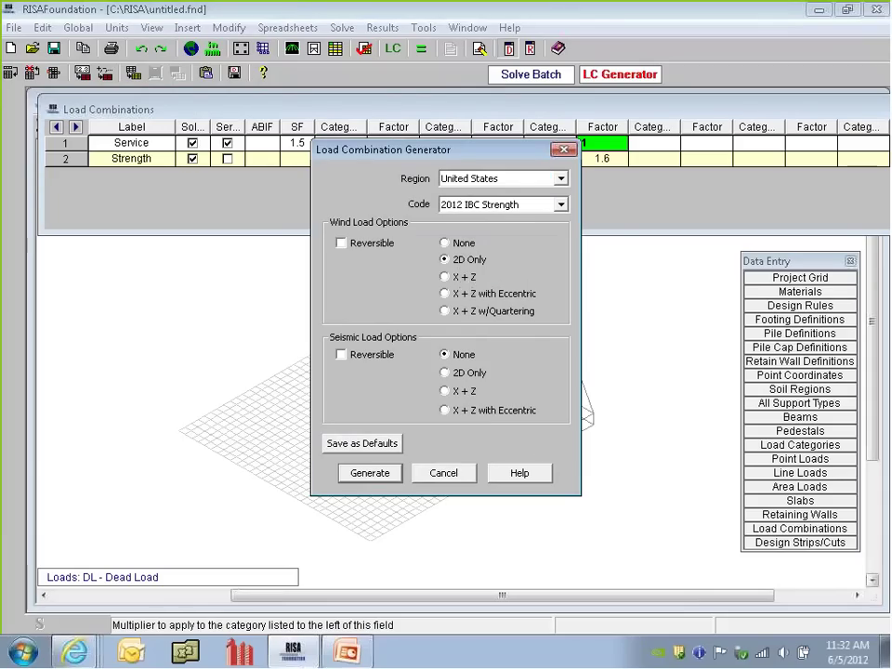
left_click(370, 473)
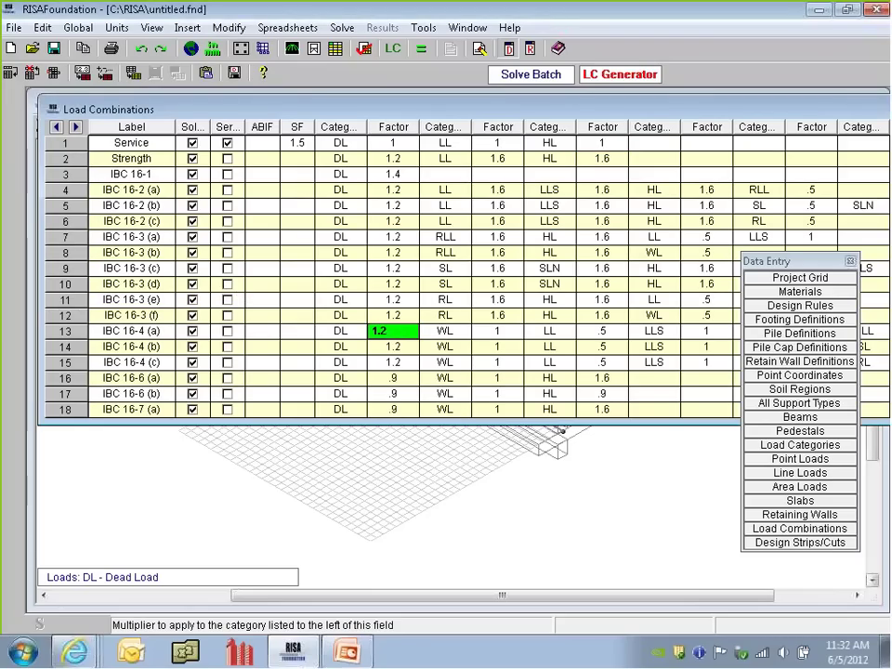
Step: Exclude all load combinations from the solution as a block, and re-include only Service and Strength
left_click(192, 130)
right_click(192, 130)
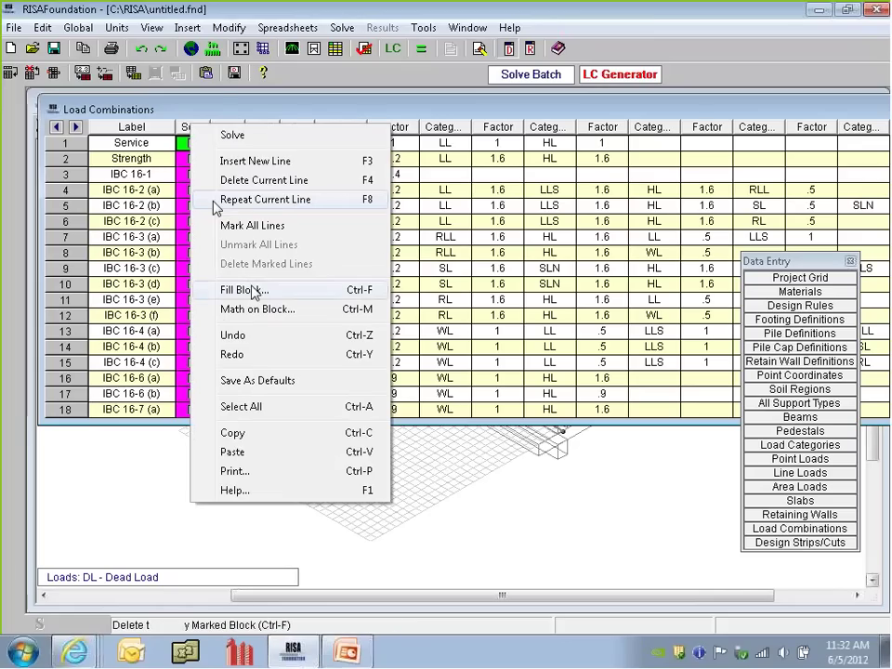
left_click(253, 291)
left_click(187, 223)
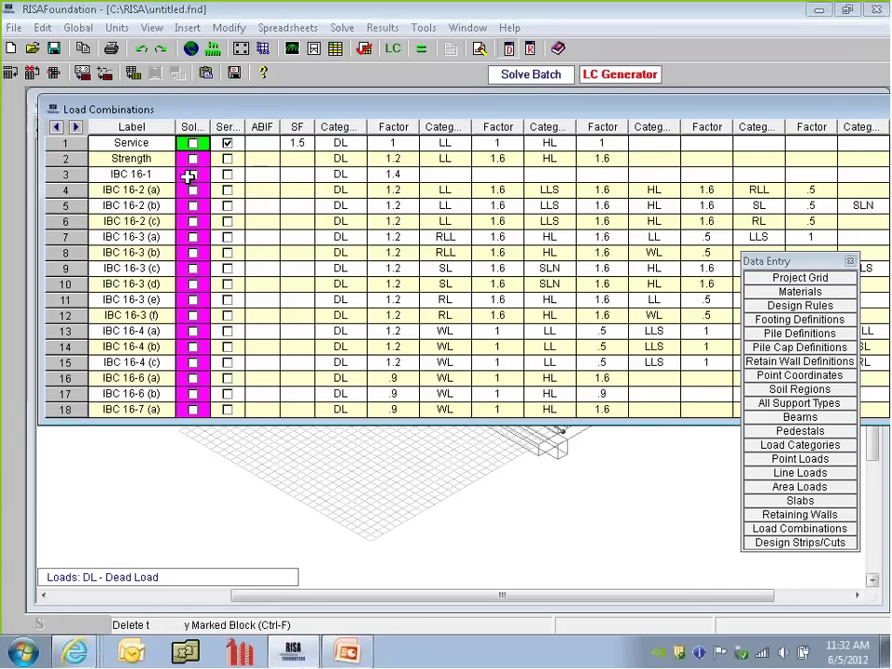
left_click(194, 159)
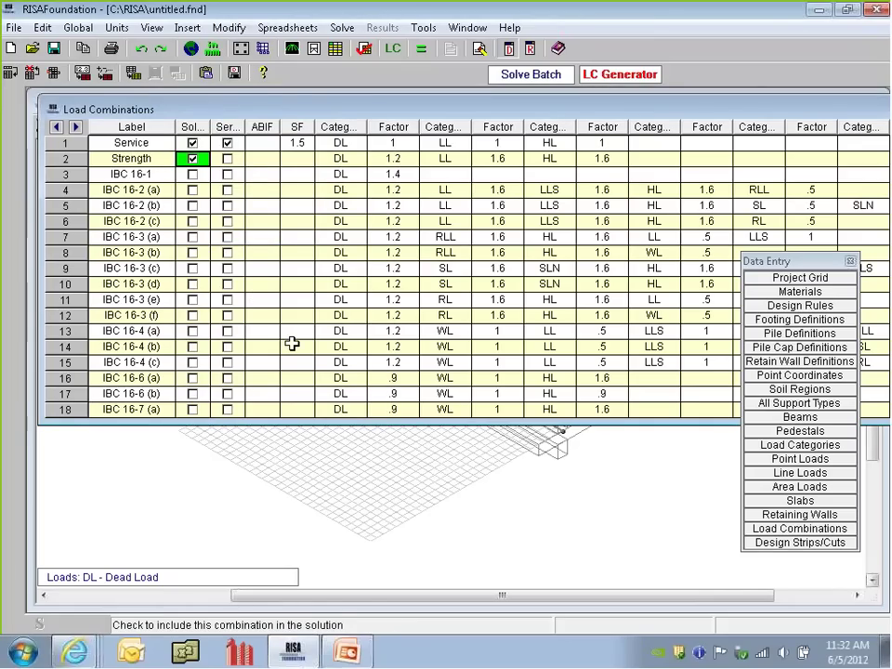
Step: Include combinations IBC 16-4 (a), (b) and (c), IBC 16-6 (a) and (b), and IBC 16-7 (a) in the solution
left_click(193, 332)
left_click(192, 347)
left_click(191, 394)
left_click(192, 378)
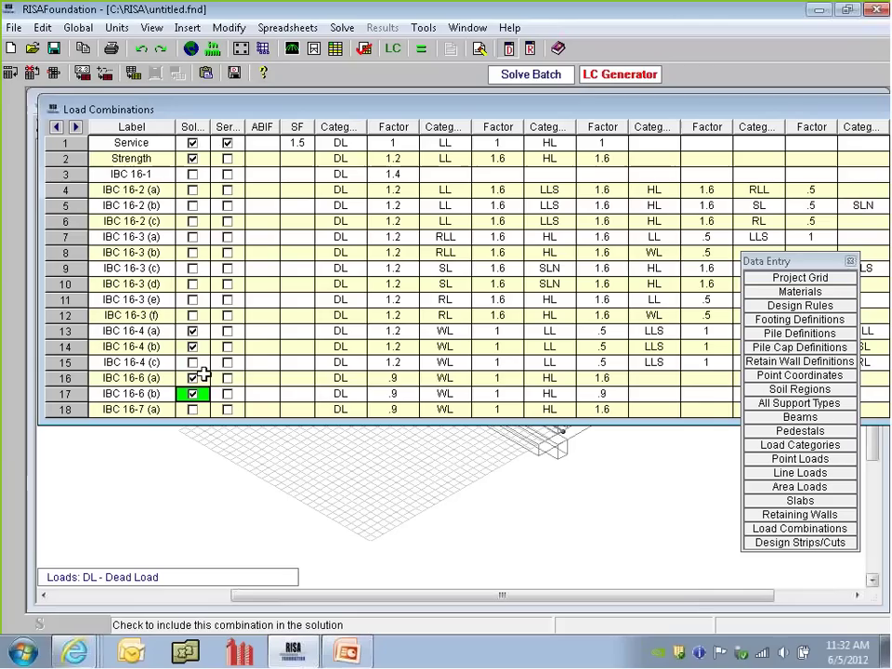
left_click(193, 363)
left_click(193, 395)
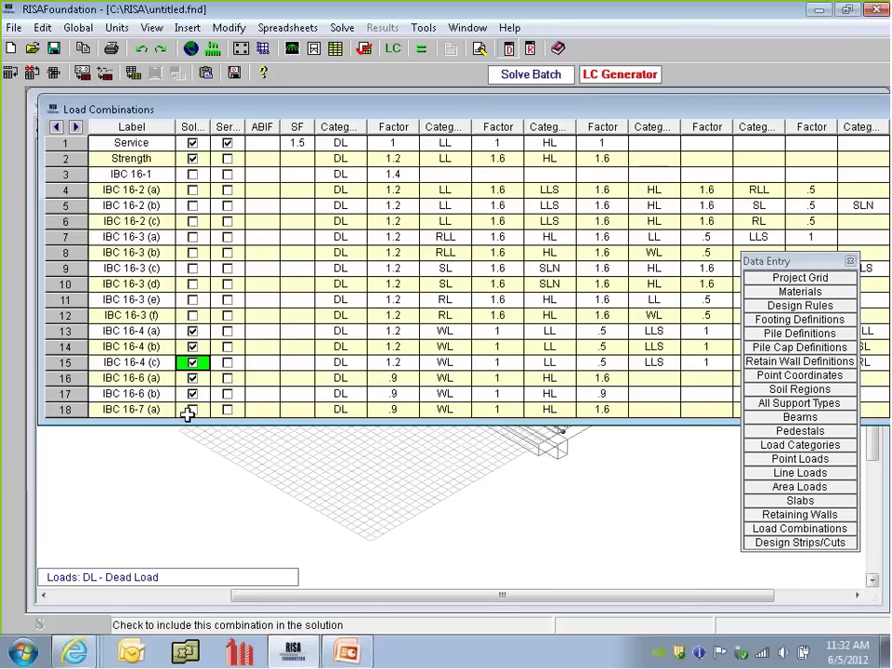
left_click(192, 410)
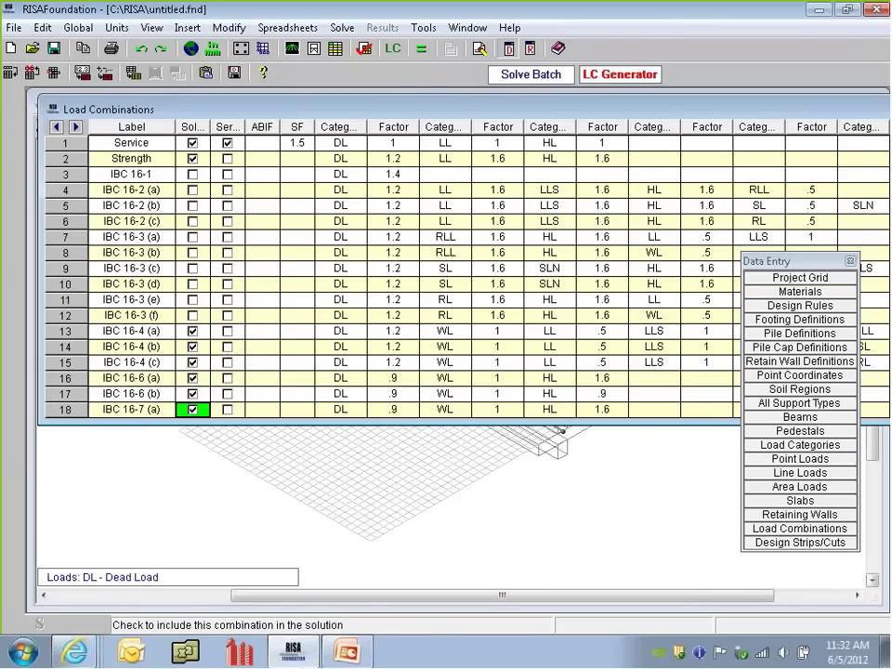
Step: Solve the model for the selected load combinations and open the retaining wall results
left_click(394, 49)
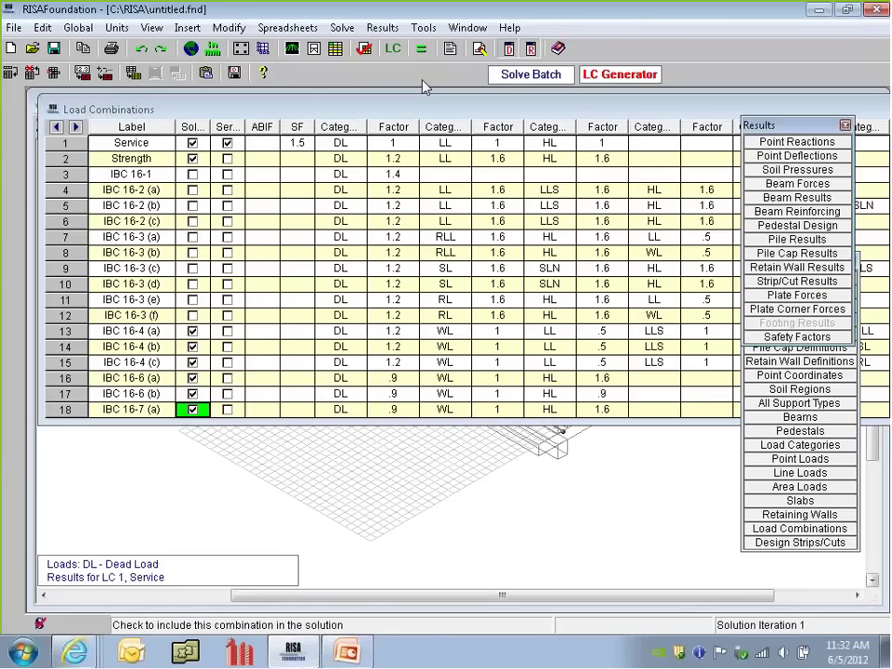
middle_click_drag(494, 348, 482, 350)
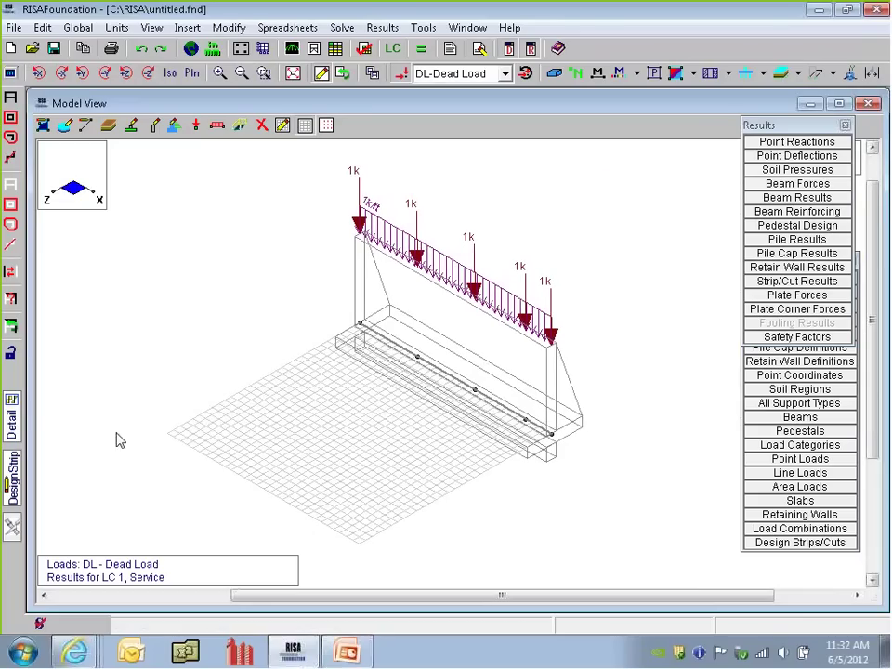
left_click(792, 143)
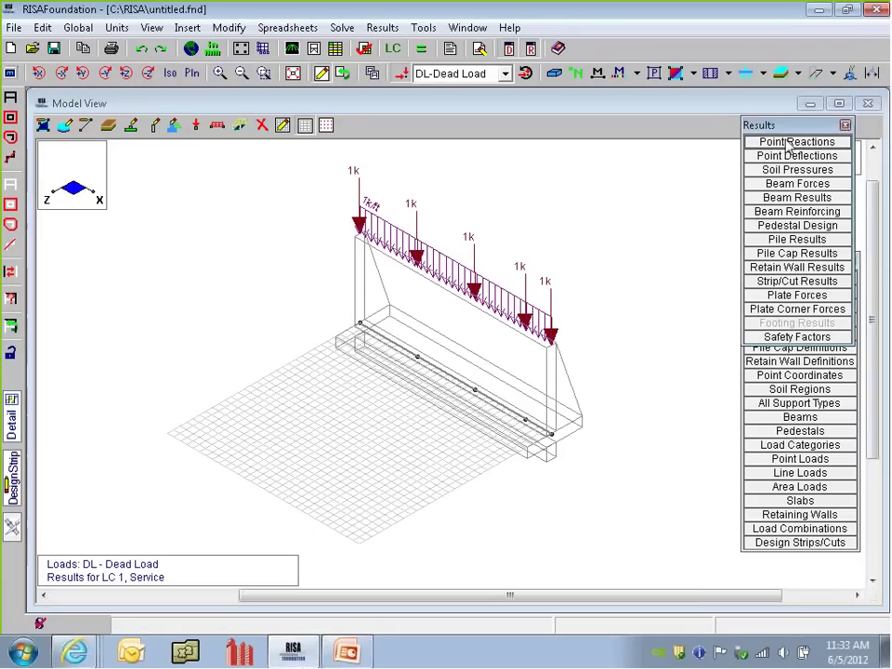
mouse_move(792, 130)
left_mouse_down()
mouse_move(800, 154)
mouse_move(804, 136)
left_mouse_up()
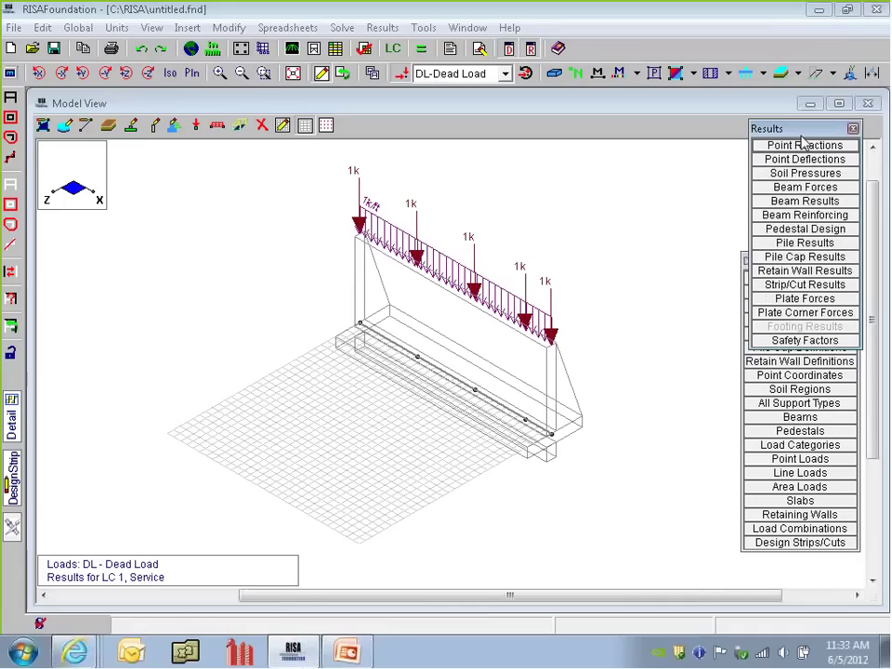
left_click(799, 270)
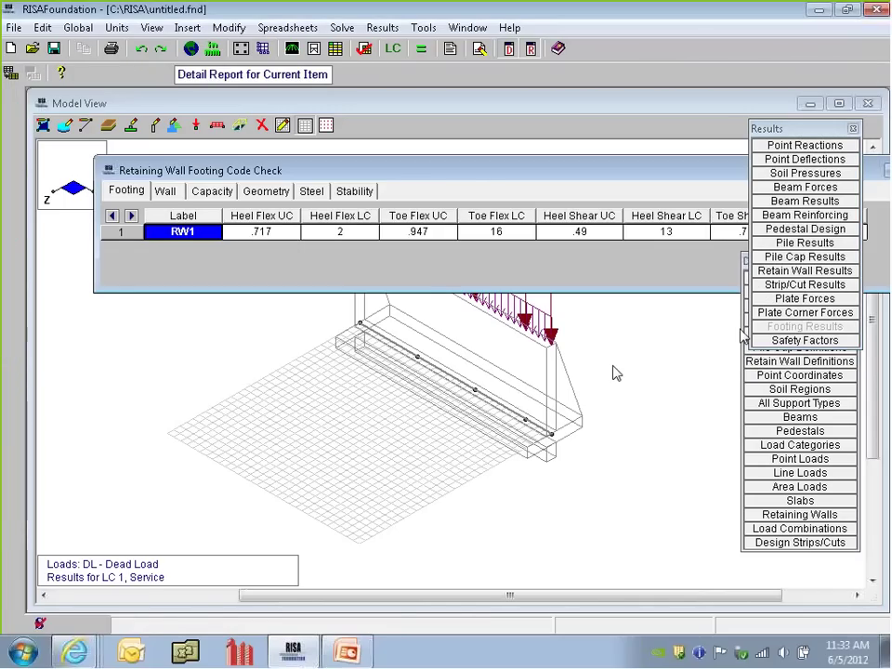
Step: Move the retaining wall results to the upper part of the workspace and hide the Results and Data Entry lists
left_click_drag(415, 173, 361, 127)
left_click(854, 129)
left_click(851, 261)
Step: Review RW1's footing code checks for heel and toe flexure and shear, with their governing load combinations
left_click(88, 146)
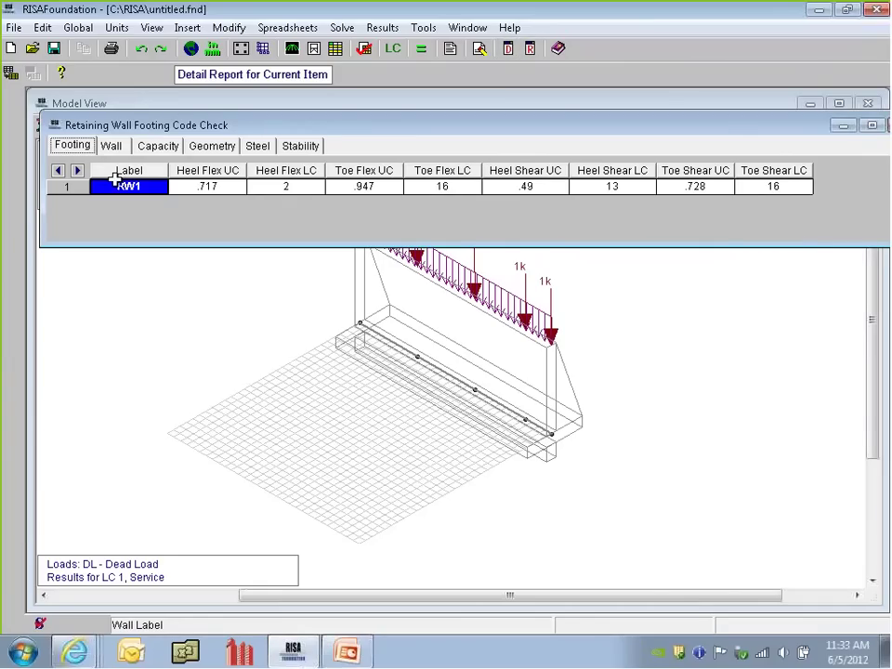
left_click(194, 190)
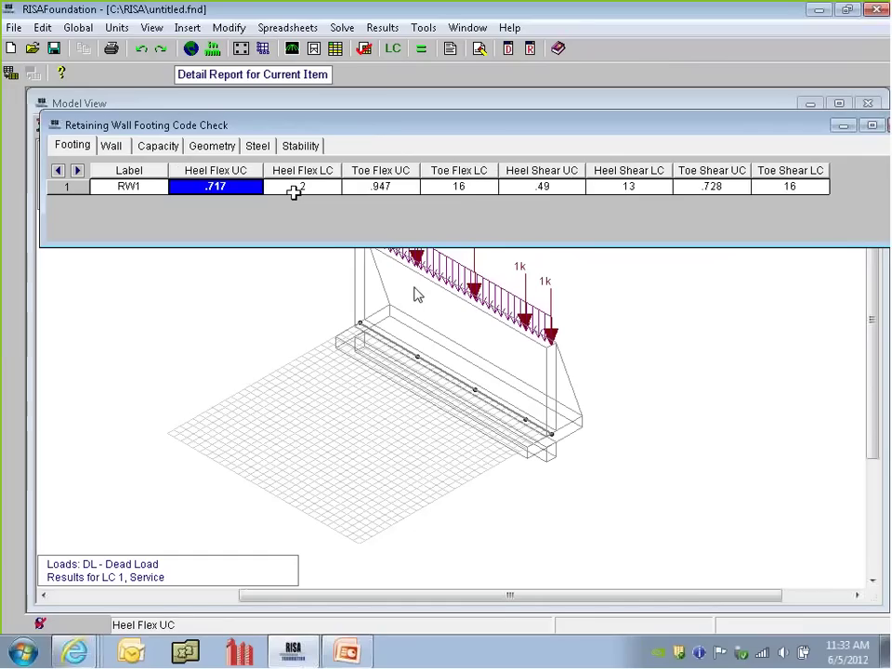
key("Right")
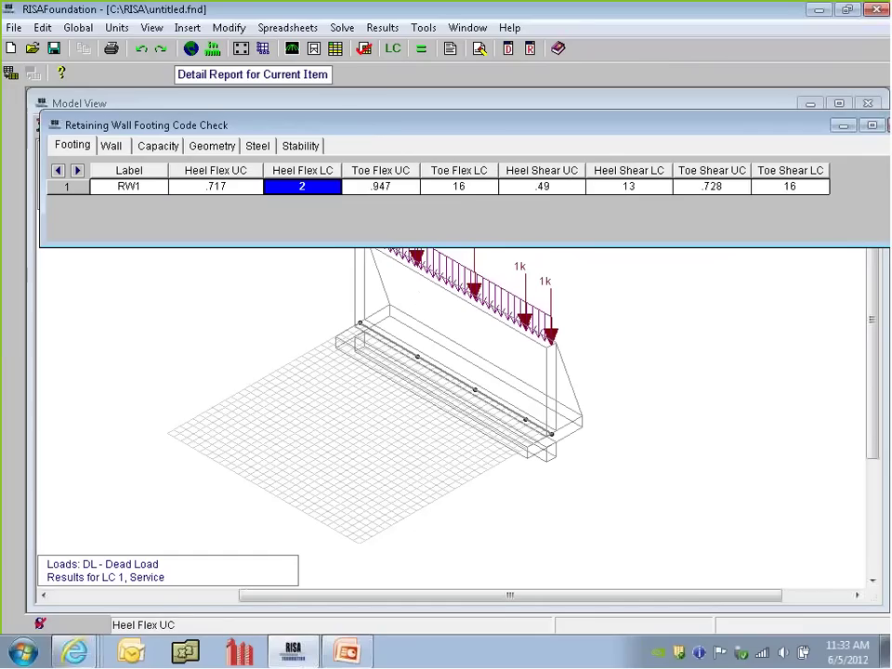
left_click(462, 187)
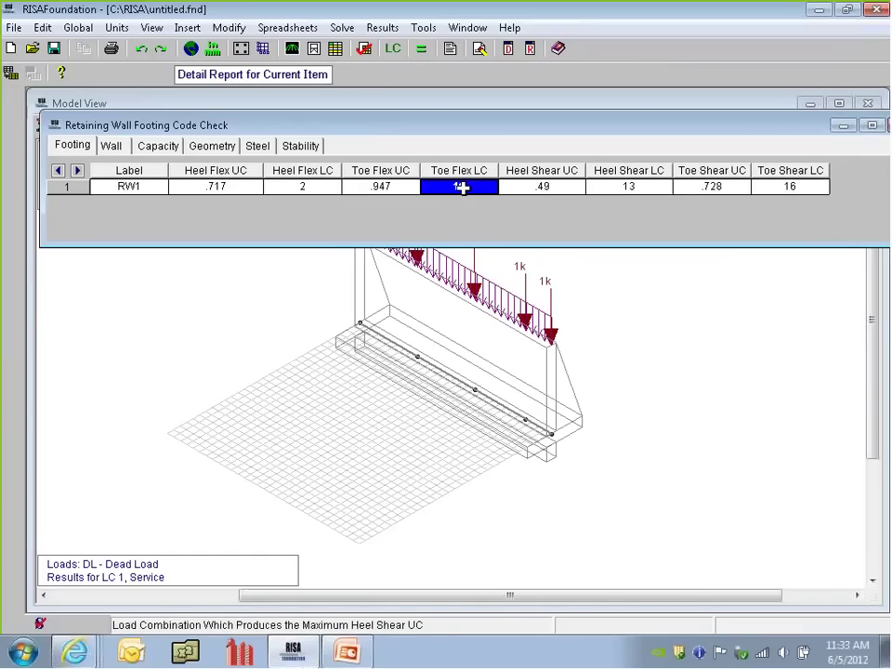
left_click(630, 188)
left_click(710, 189)
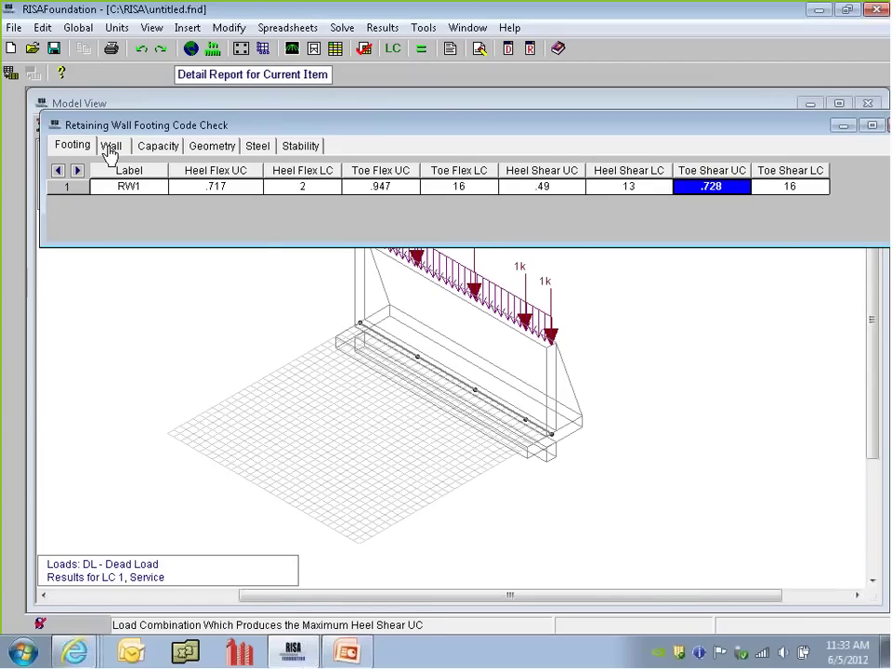
Step: Review RW1's wall code checks with their governing load combinations, and its wall, heel and toe capacities
left_click(109, 148)
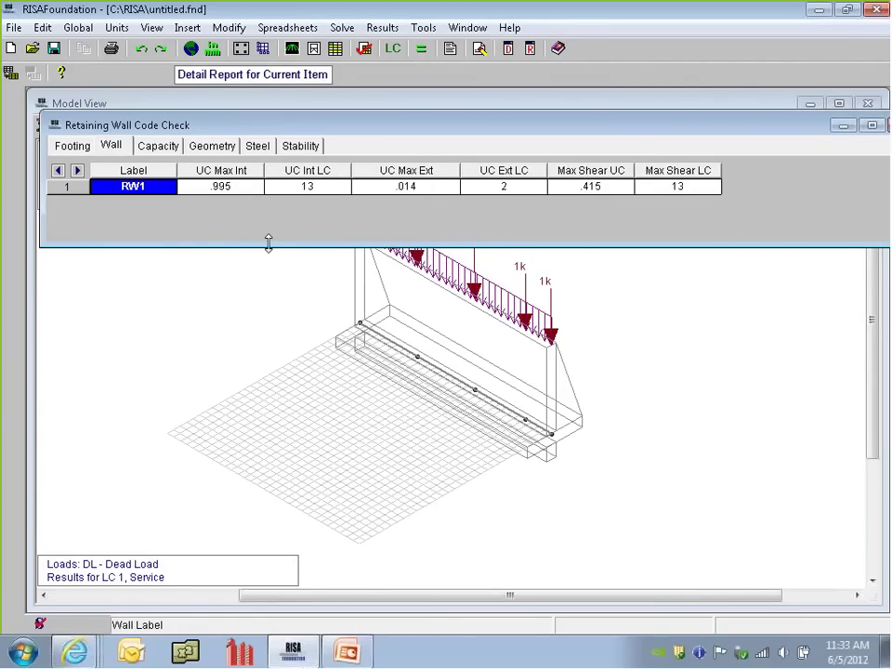
left_click(254, 189)
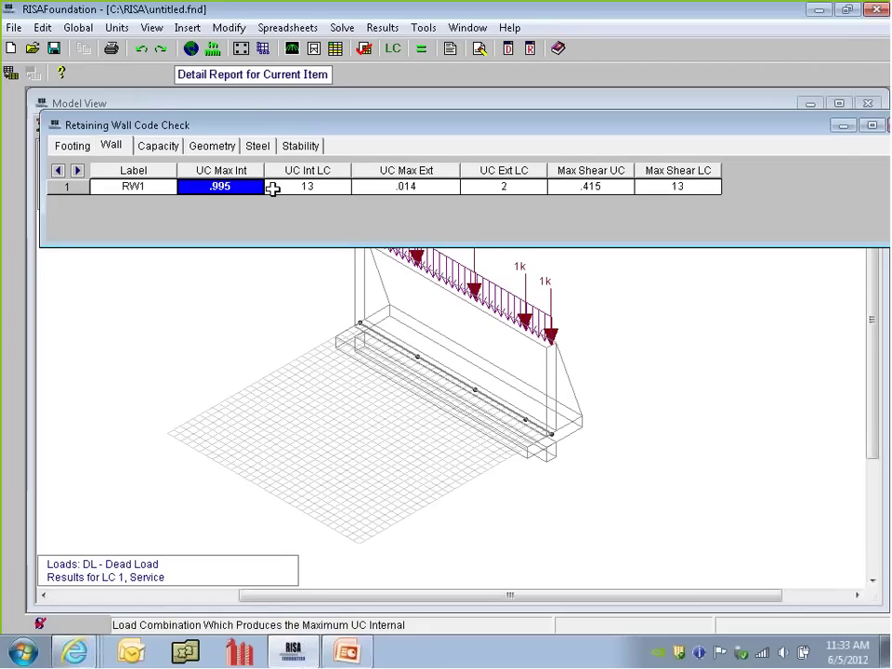
key("Right")
key("Right")
key("Right")
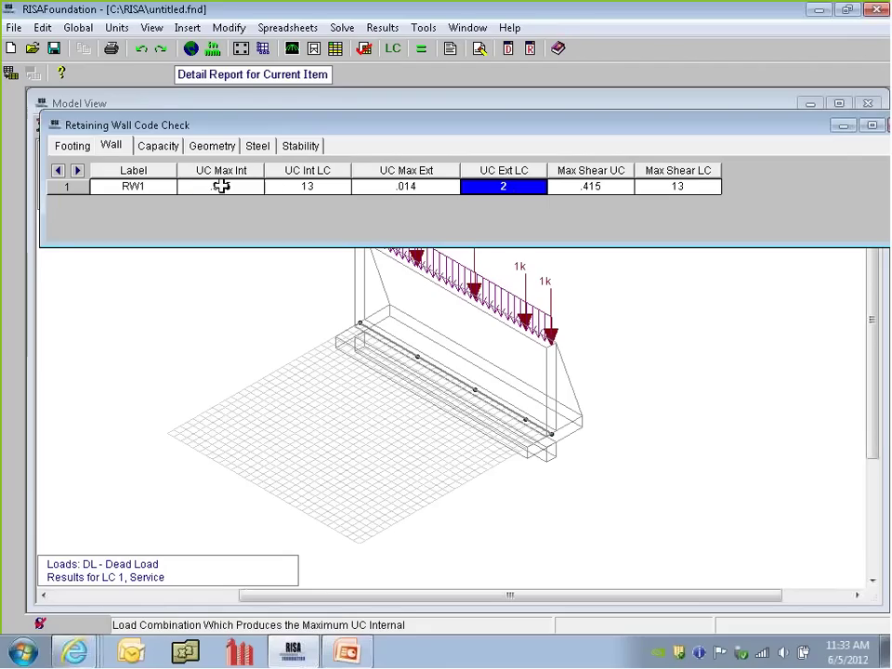
left_click(158, 147)
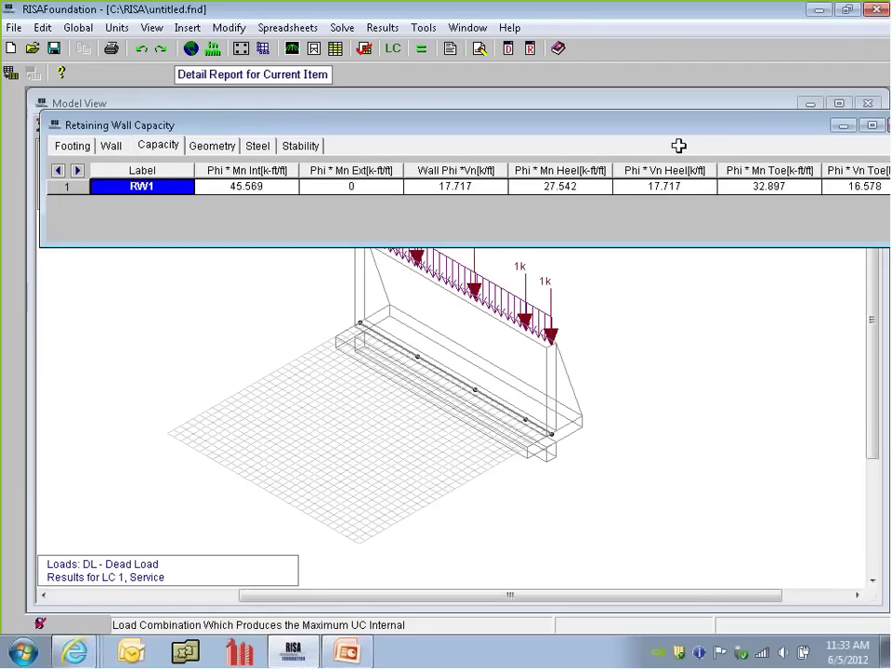
left_click_drag(679, 146, 642, 150)
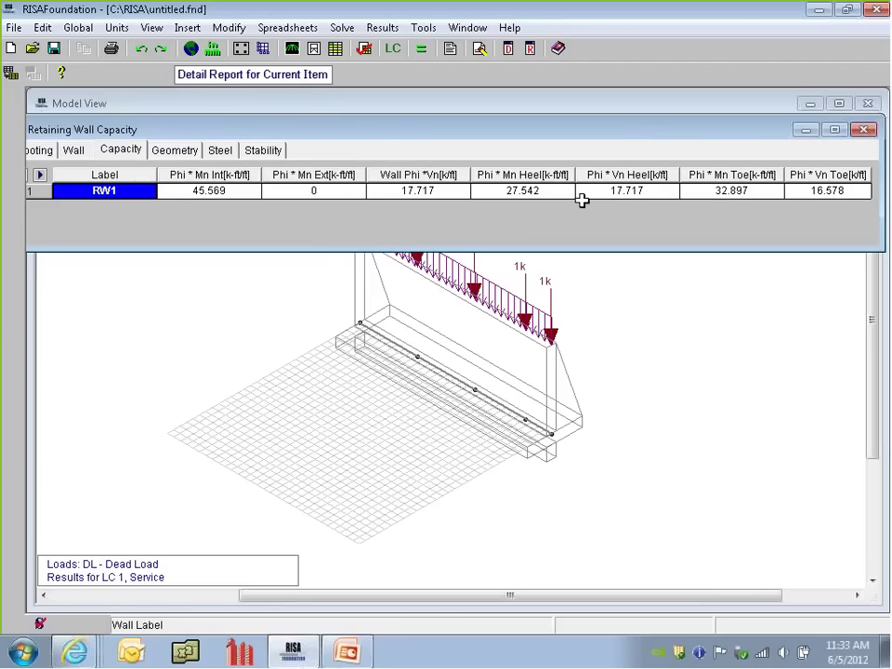
Step: Review RW1's wall, footing and shear key dimensions, and the reinforcing bars chosen for the wall and footing
left_click(176, 156)
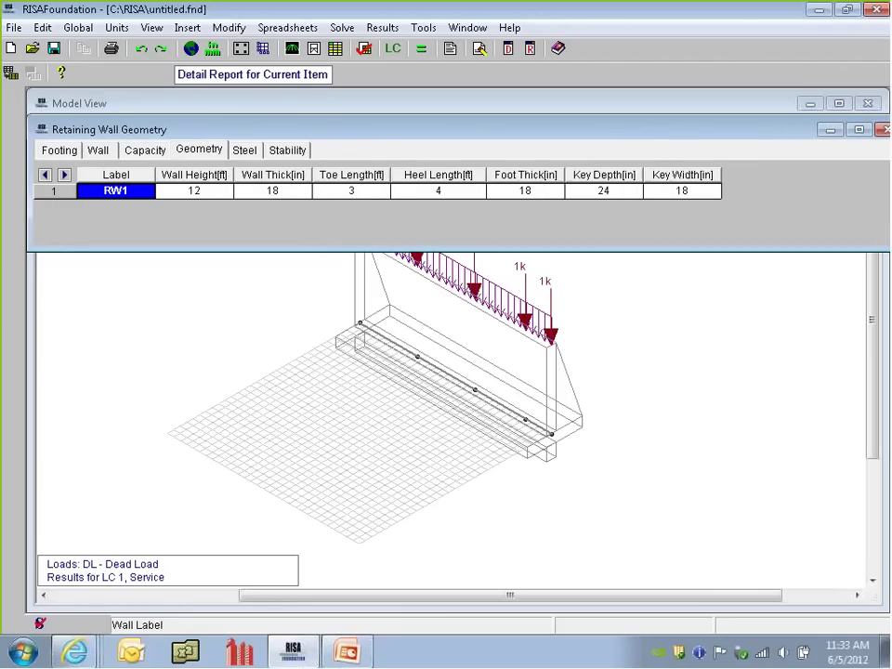
left_click(272, 194)
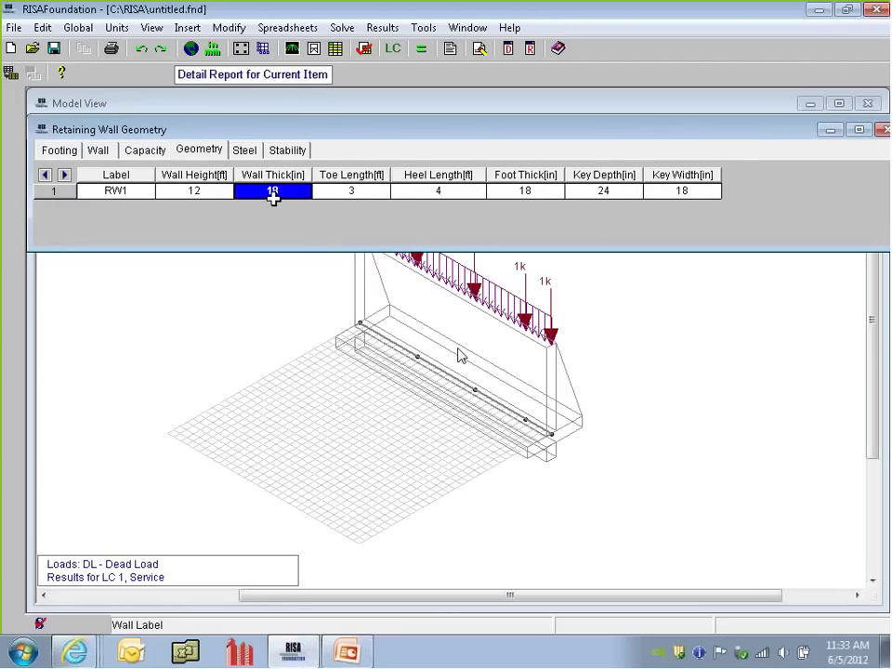
left_click(525, 193)
left_click(208, 194)
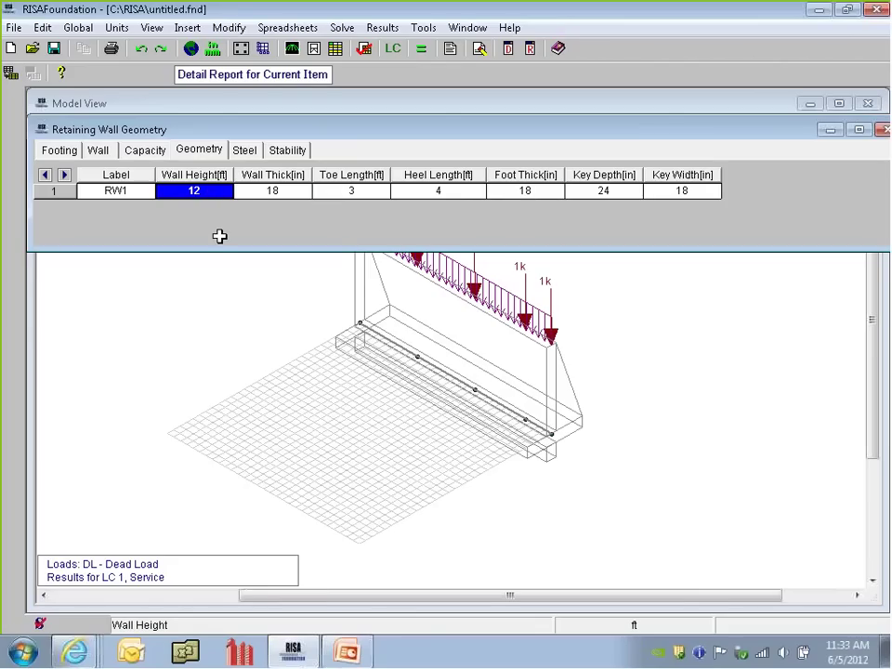
left_click(272, 193)
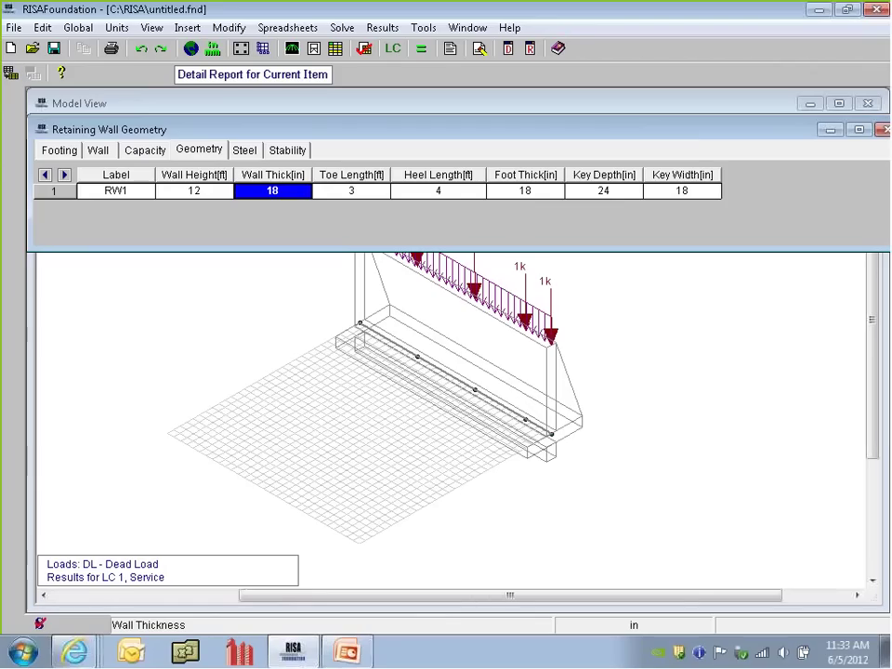
left_click(353, 192)
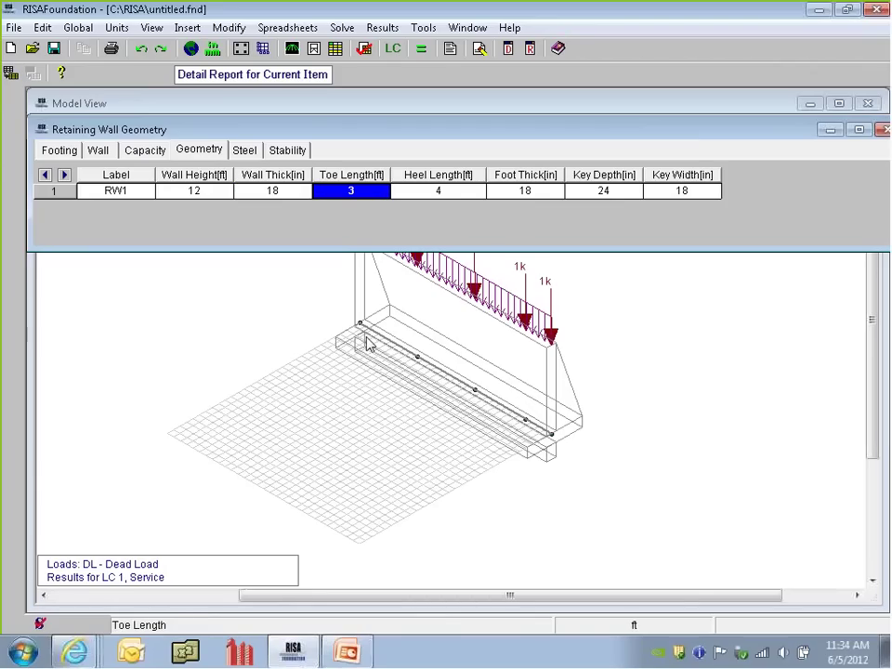
left_click(621, 190)
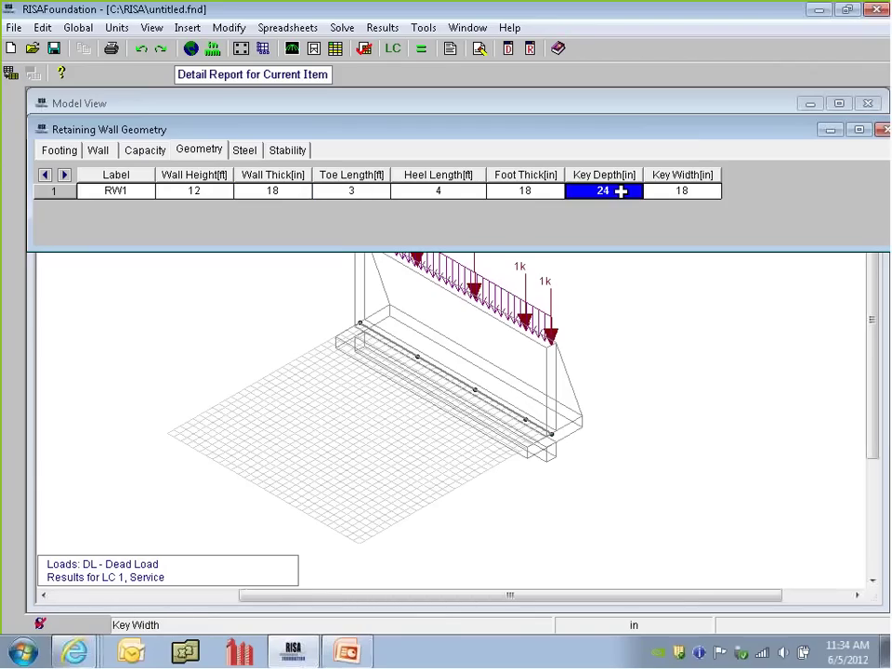
left_click(195, 191)
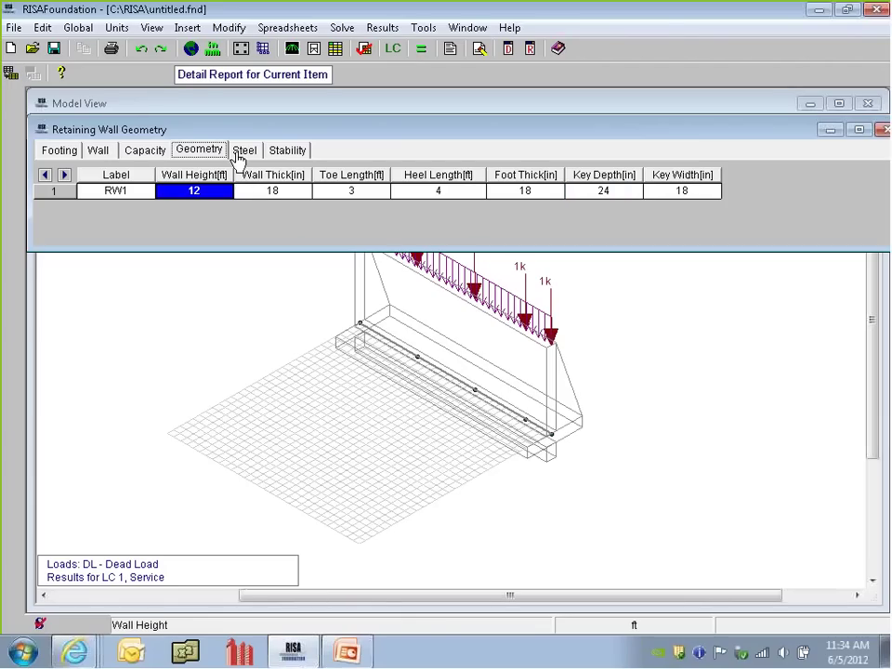
left_click(244, 151)
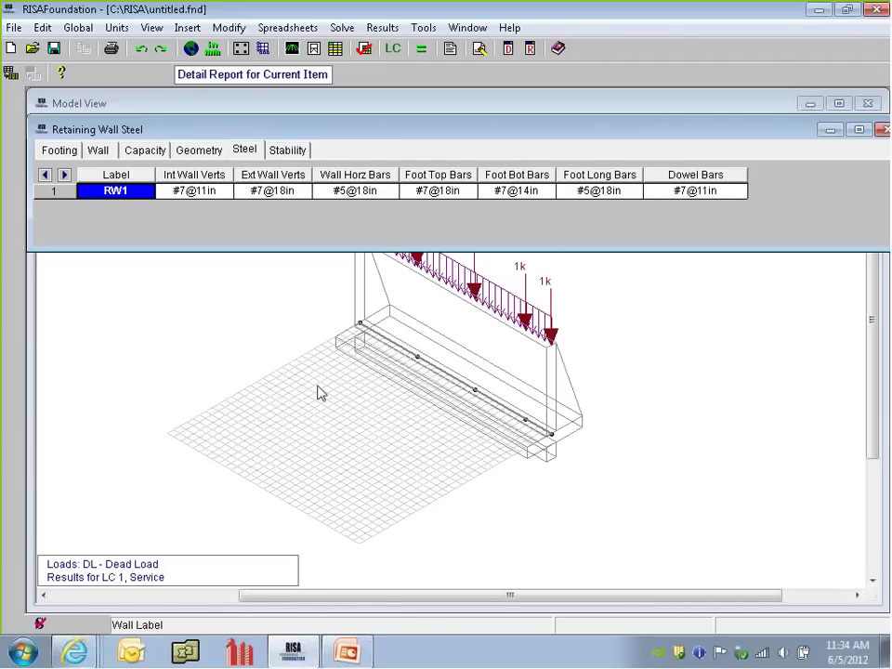
left_click(199, 191)
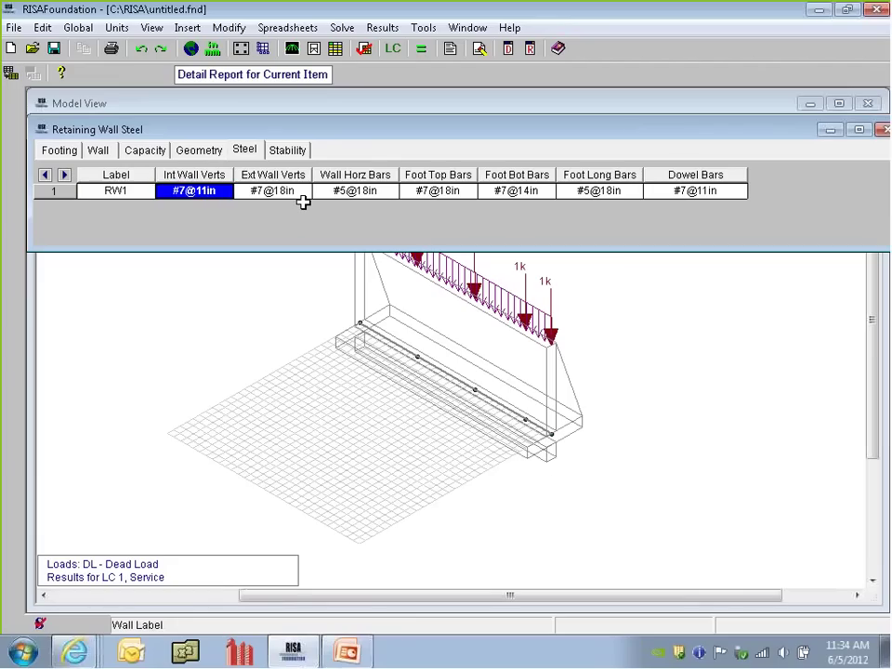
Step: Review RW1's stability results for bearing, overturning and sliding, and reduce the results window's height
left_click(288, 150)
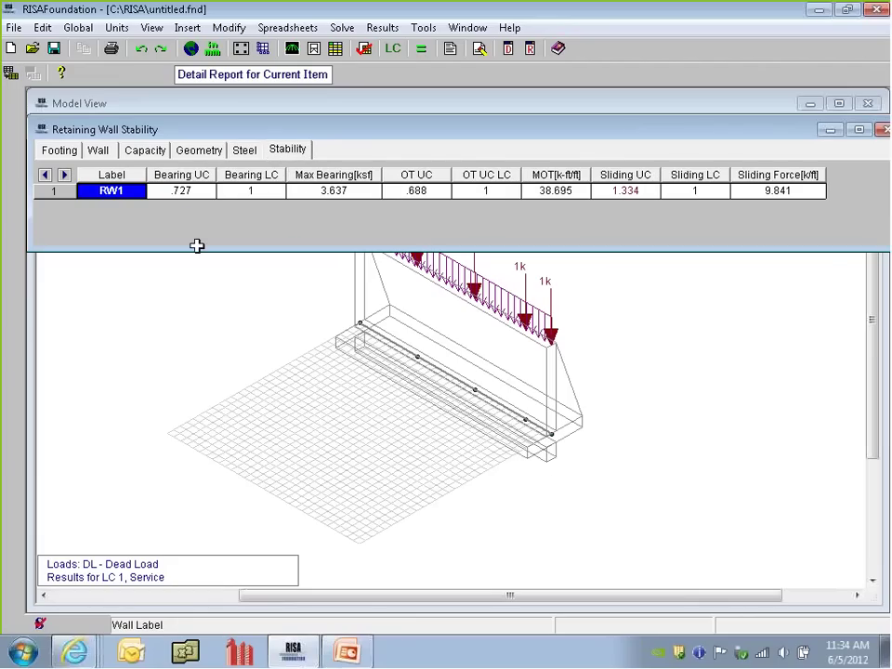
left_click(627, 190)
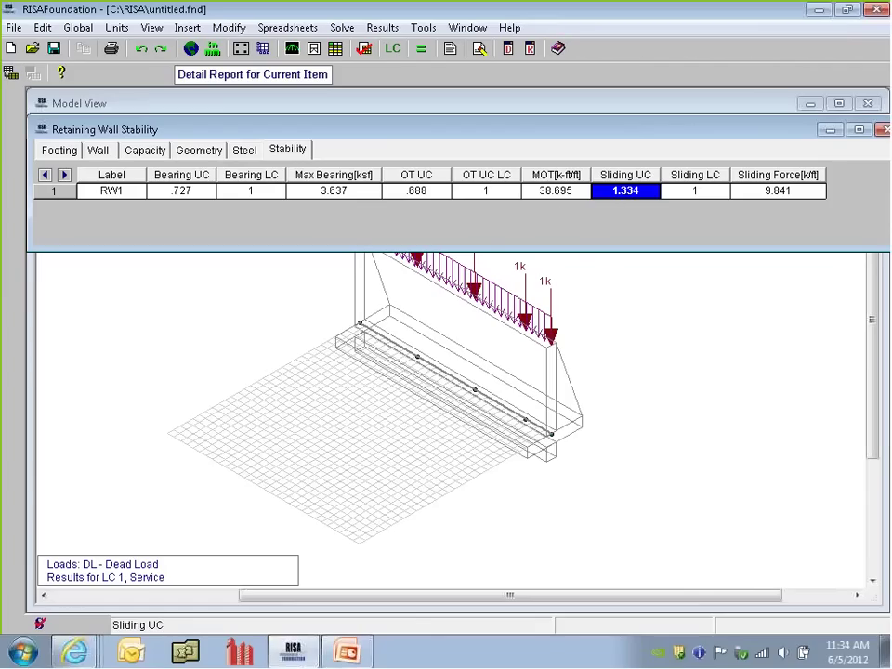
left_click_drag(354, 249, 356, 224)
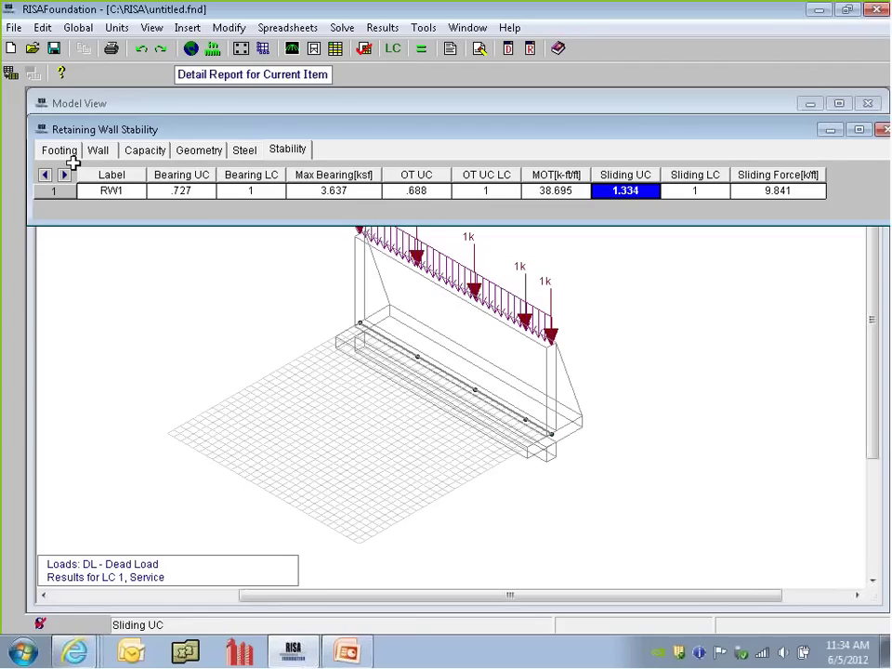
key("Right")
key("Right")
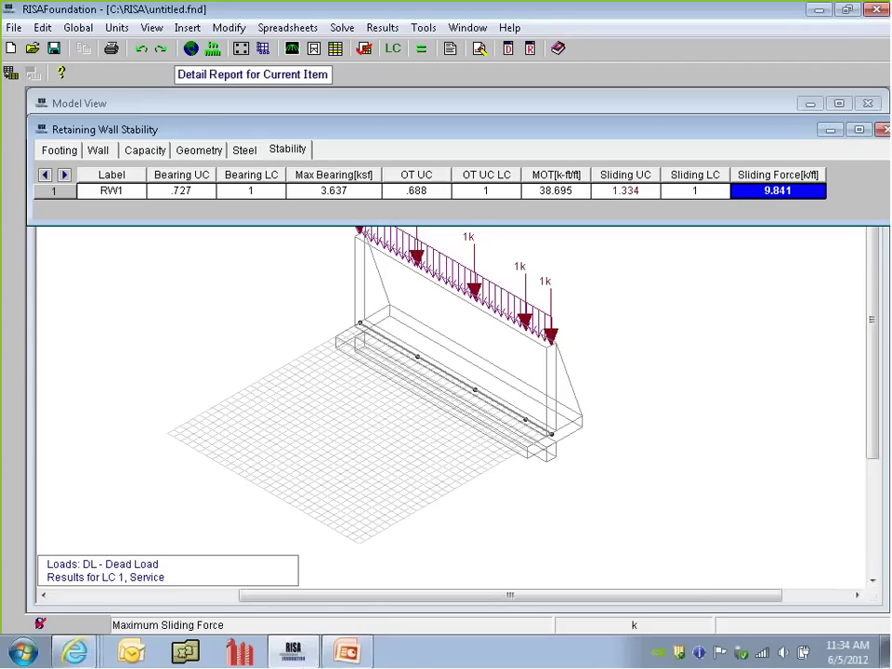
key("Home")
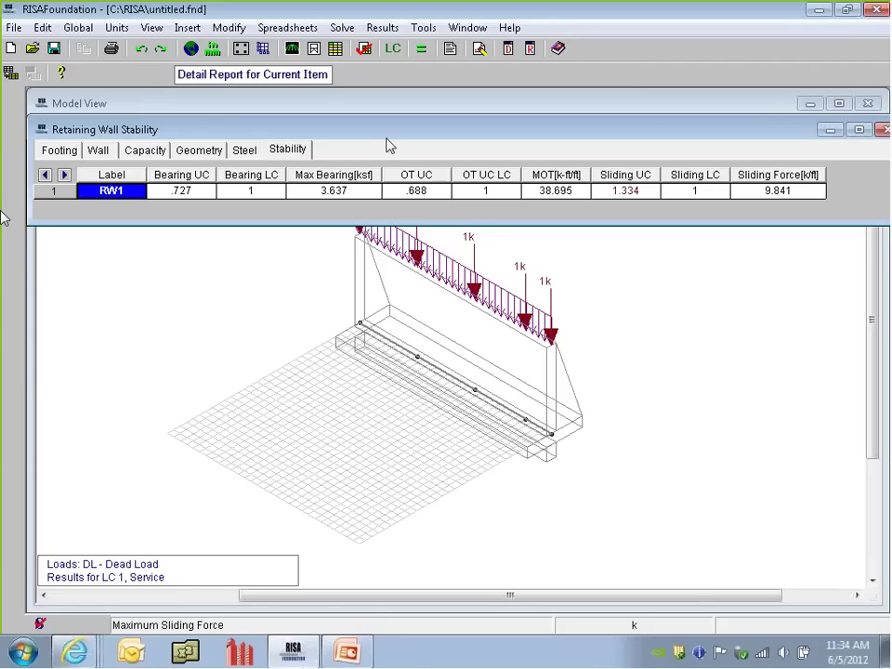
Step: Open the detail report for RW1, enlarge it vertically, and examine the wall's dimension and reinforcement sketch
left_click(264, 75)
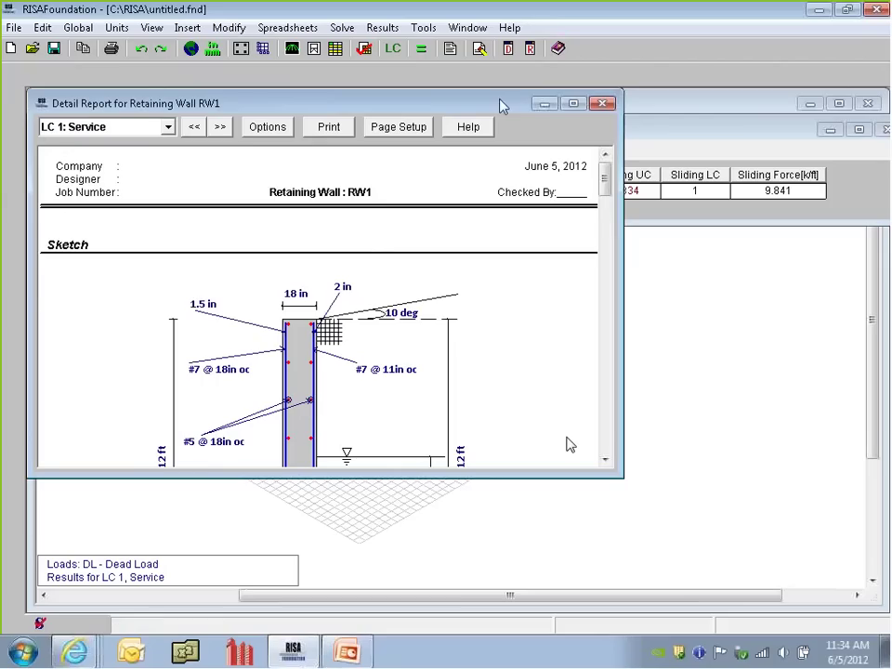
left_click_drag(498, 100, 504, 90)
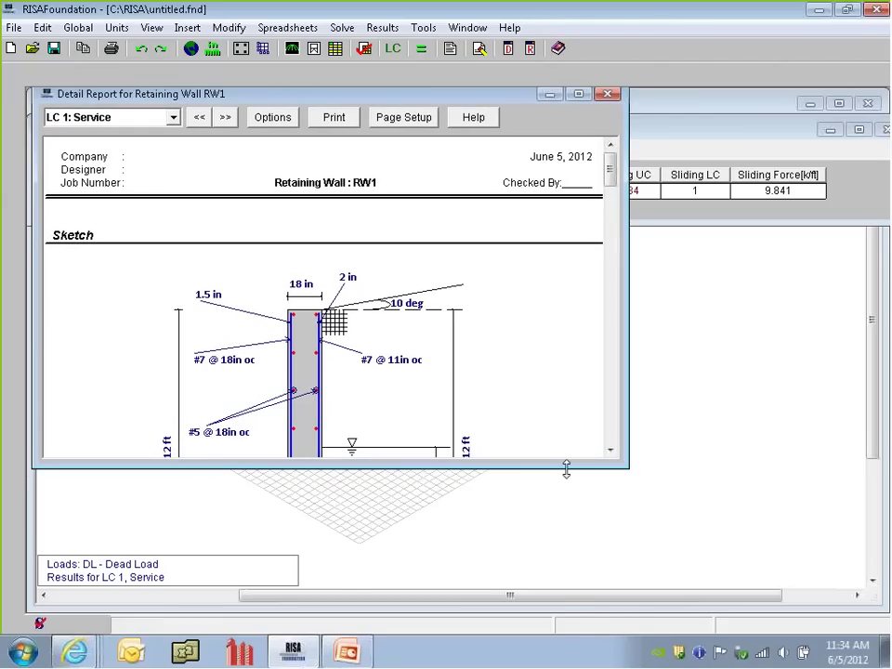
mouse_move(568, 466)
left_mouse_down()
mouse_move(568, 657)
mouse_move(568, 610)
left_mouse_up()
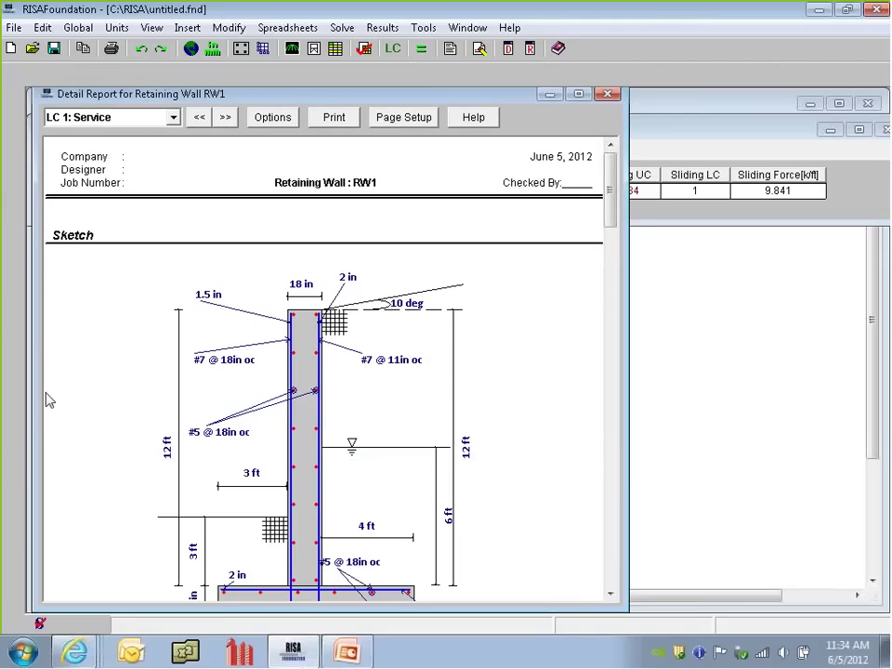
left_click_drag(610, 181, 608, 203)
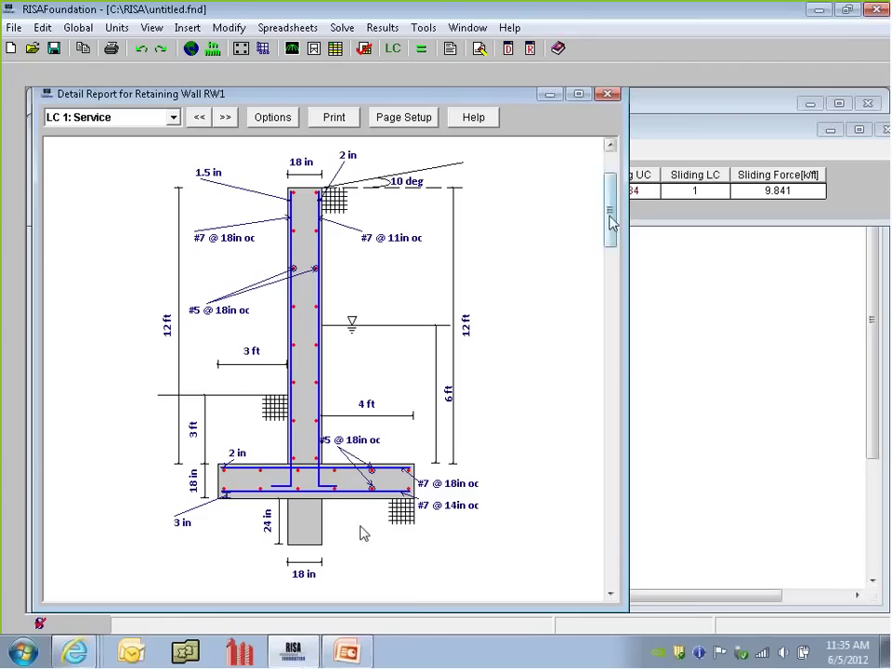
scroll(611, 228, "down", 1)
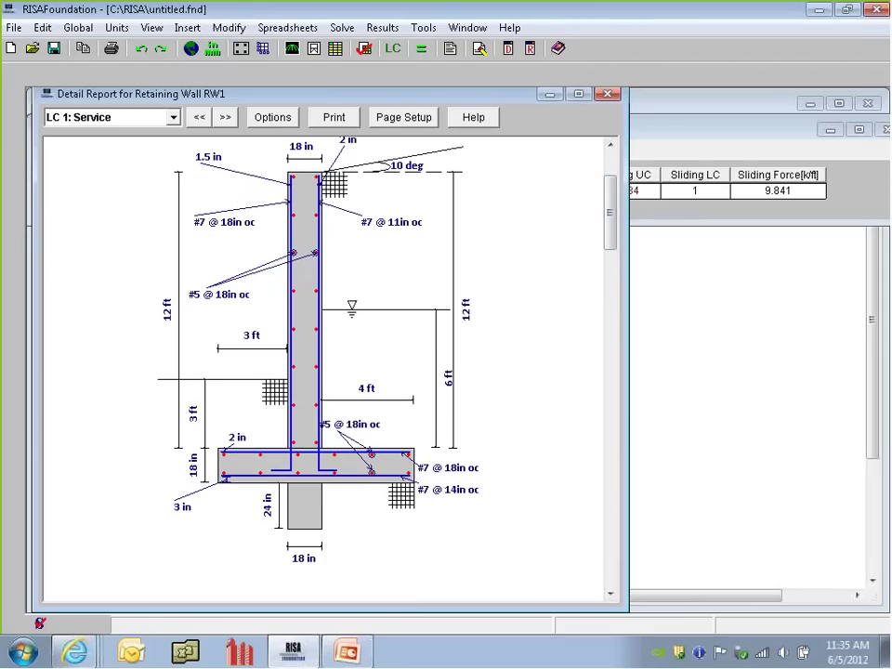
Step: Compare the report's loading diagrams for LC 1: Service and LC 2: Strength, including the soil bearing pressure under the footing
left_click_drag(611, 216, 610, 294)
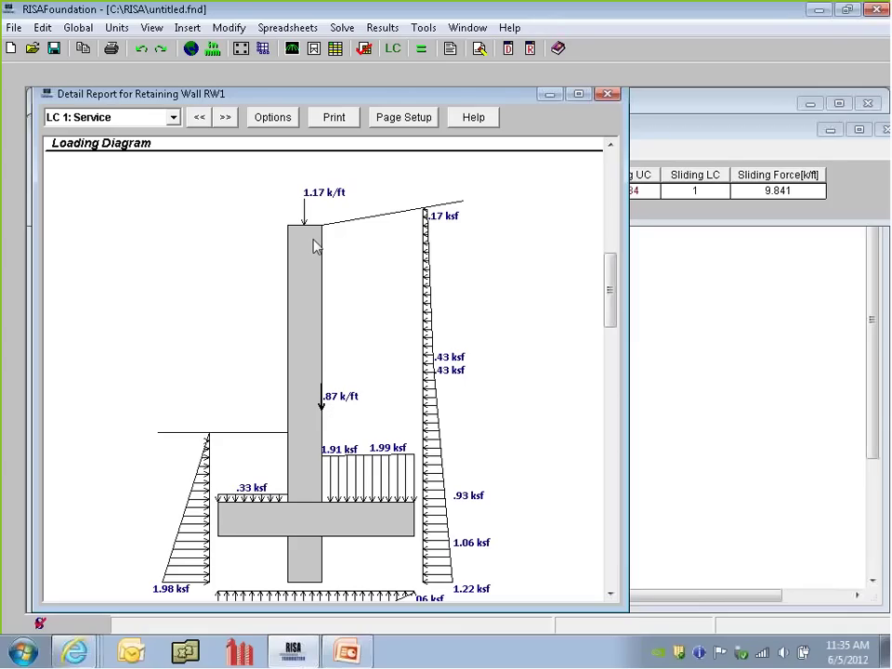
left_click(132, 123)
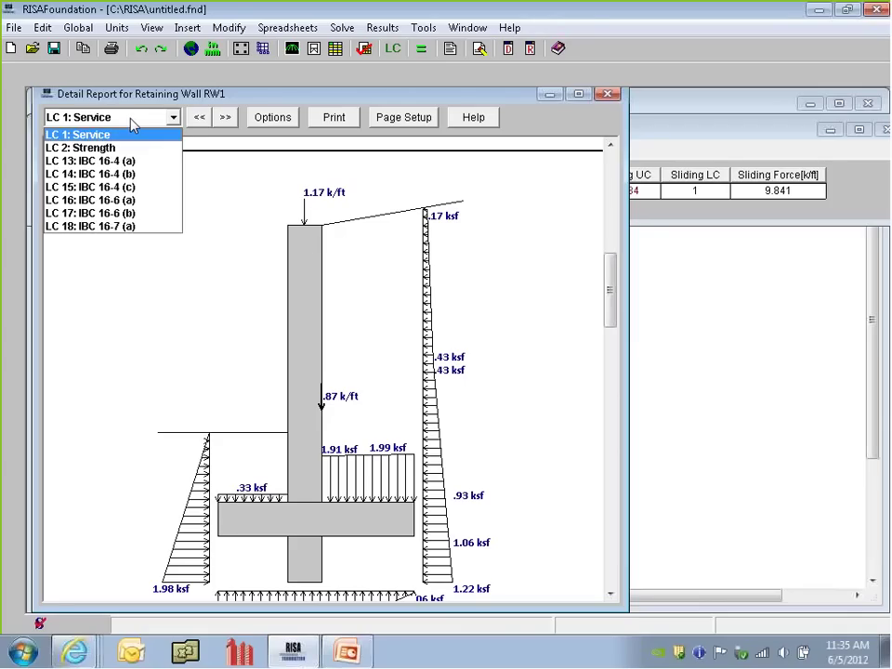
left_click(122, 151)
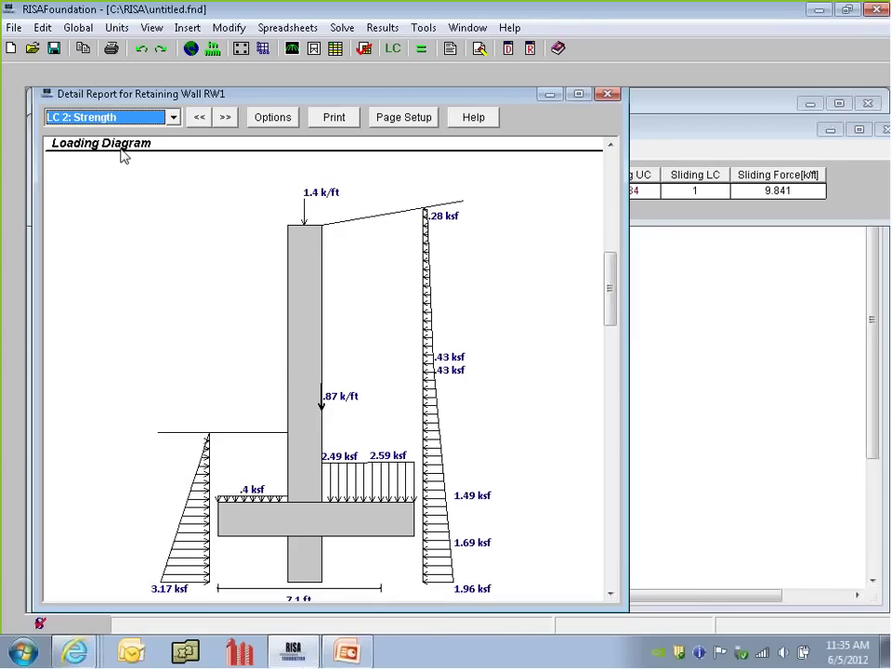
left_click(93, 118)
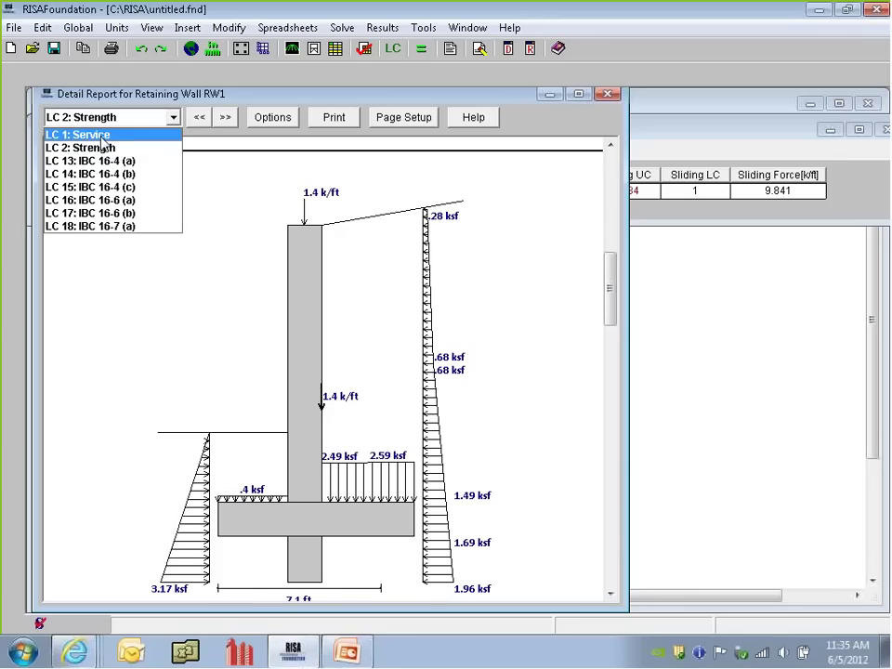
left_click(103, 146)
key("Down")
key("Down")
key("Down")
left_click(122, 119)
left_click(118, 135)
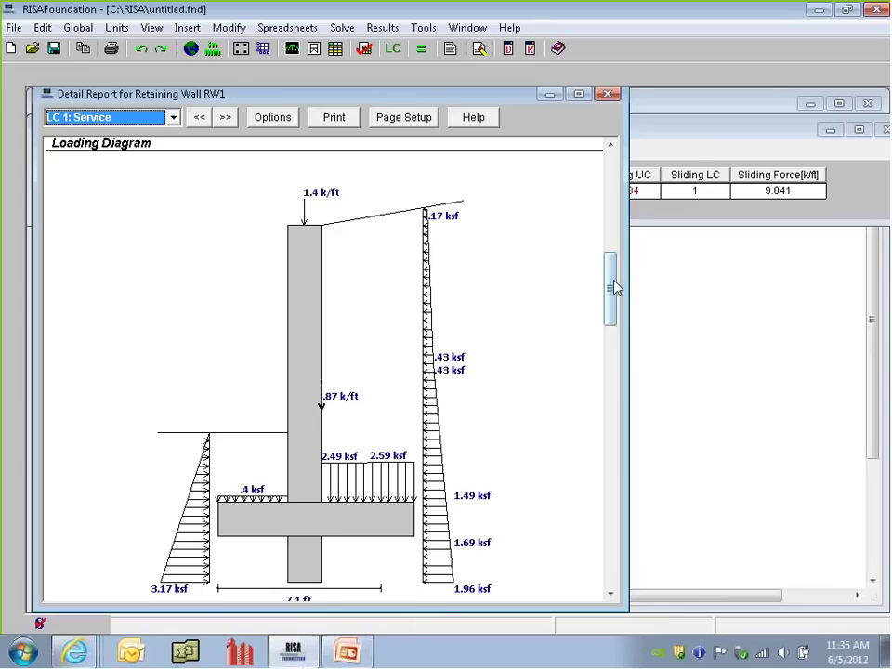
left_click_drag(613, 288, 615, 299)
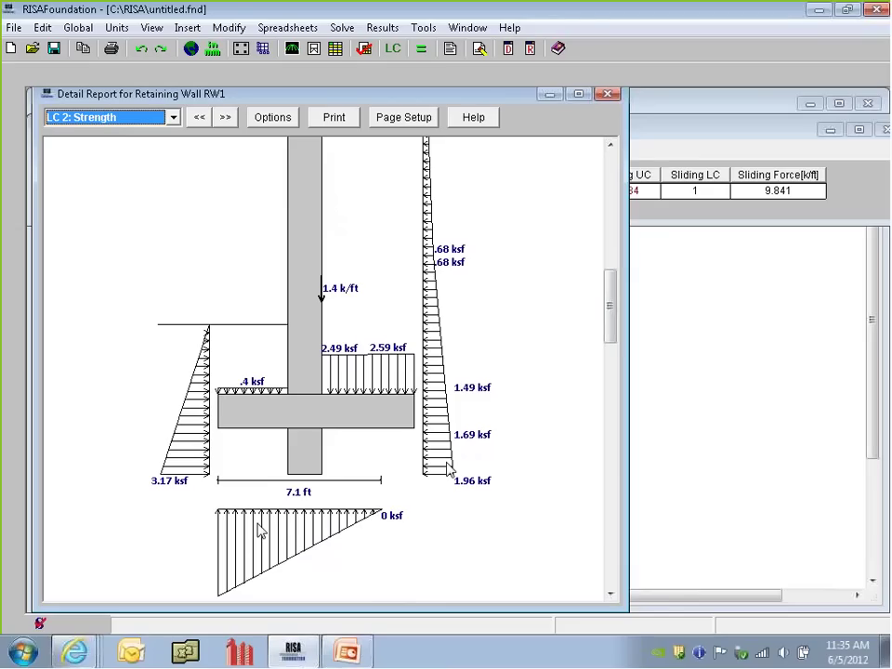
Step: Review the report's geometry, materials and criteria and the LC 2 wall design with its ACI 318-11 code check, and close the report
left_click_drag(617, 308, 632, 389)
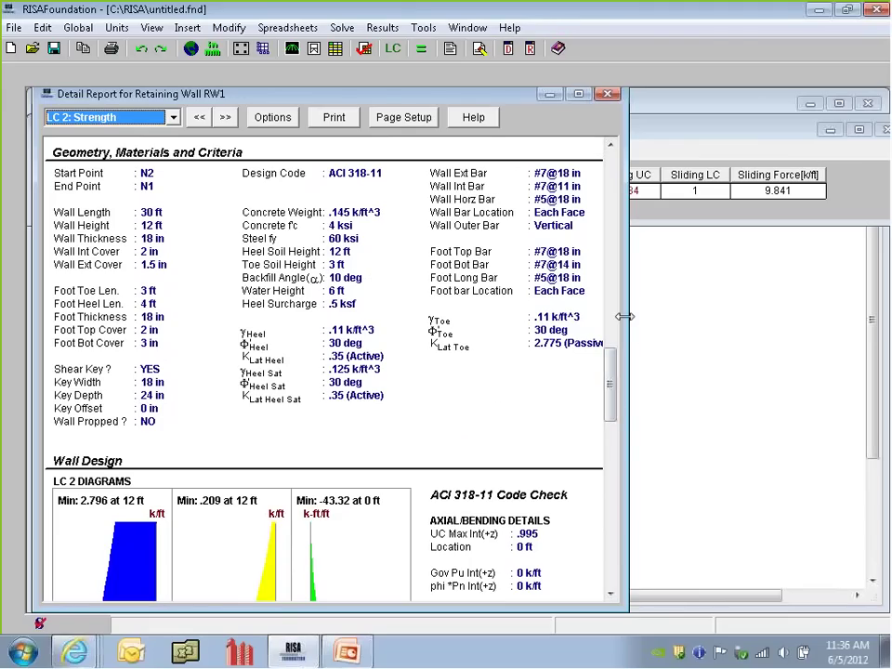
left_click_drag(625, 317, 671, 317)
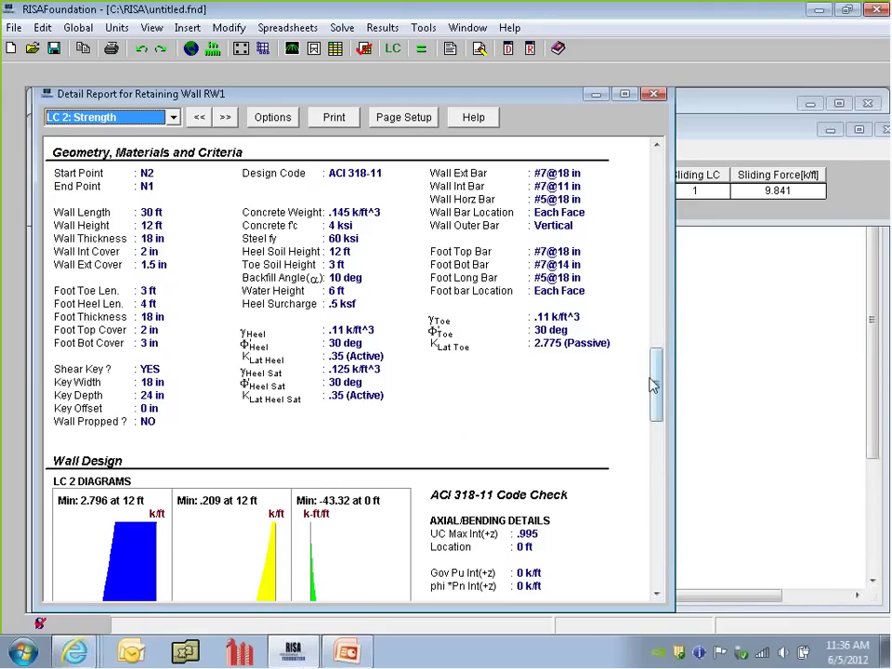
left_click_drag(655, 372, 657, 429)
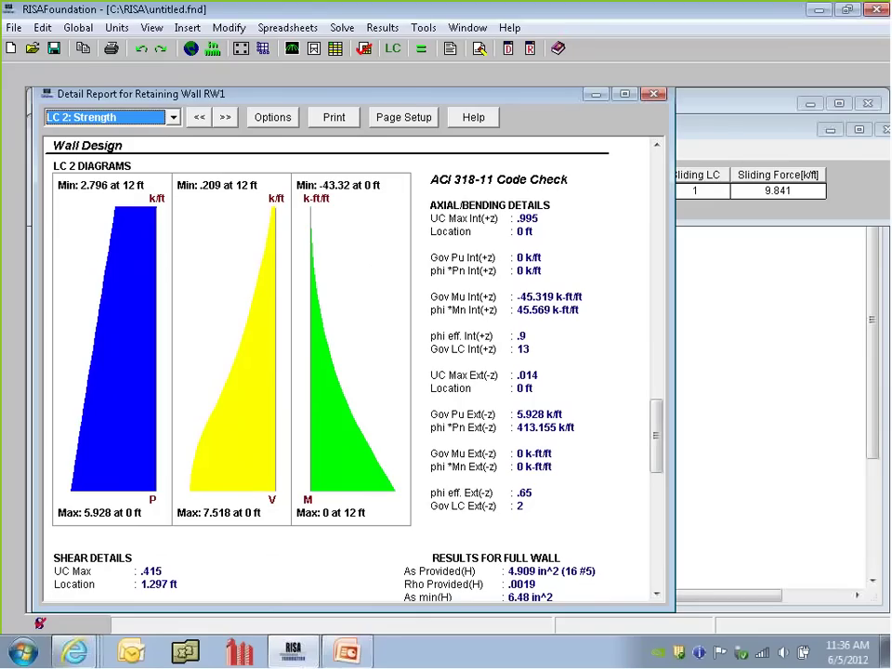
left_click(654, 94)
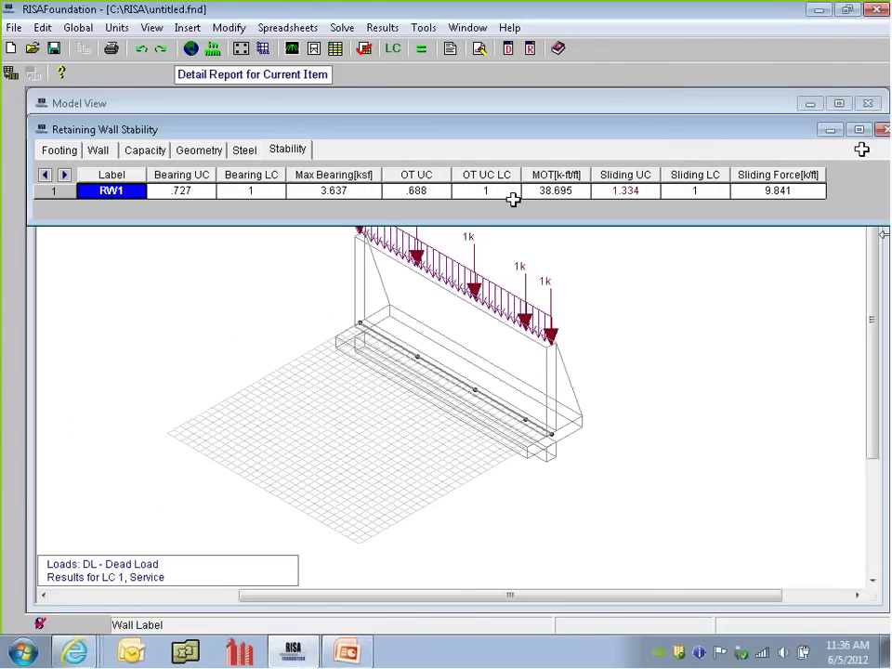
Step: Close the stability results and open the retaining wall's detail report to examine the reinforcement sketch, force diagrams and axial/bending code check
left_click(884, 131)
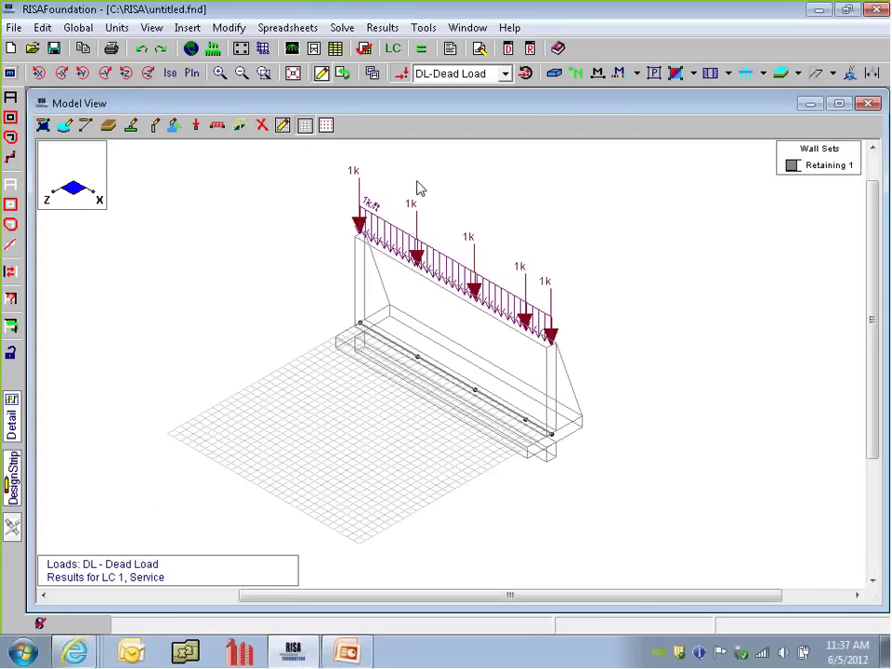
left_click(13, 423)
left_click(392, 350)
left_click_drag(627, 206, 627, 224)
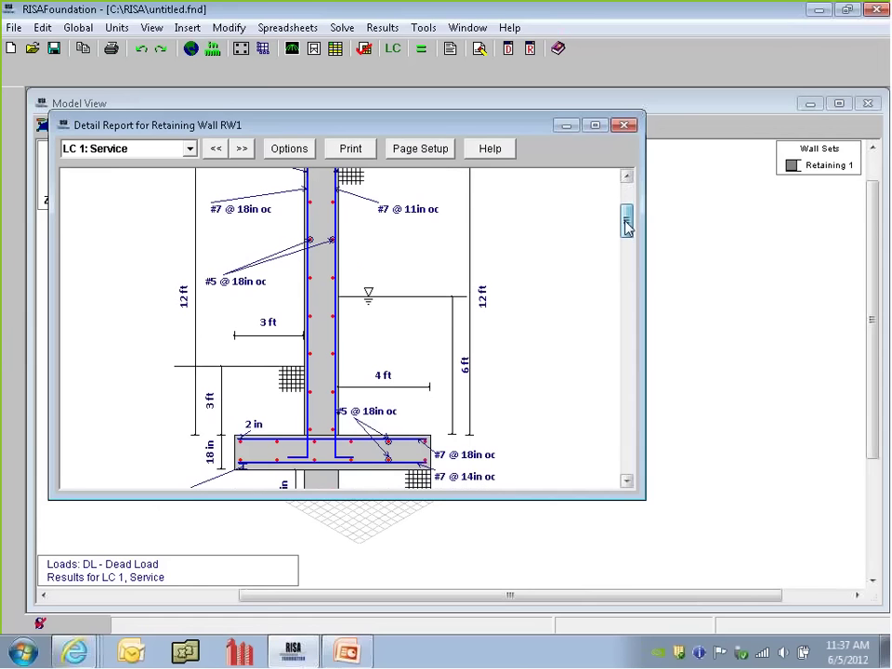
left_click_drag(574, 498, 574, 606)
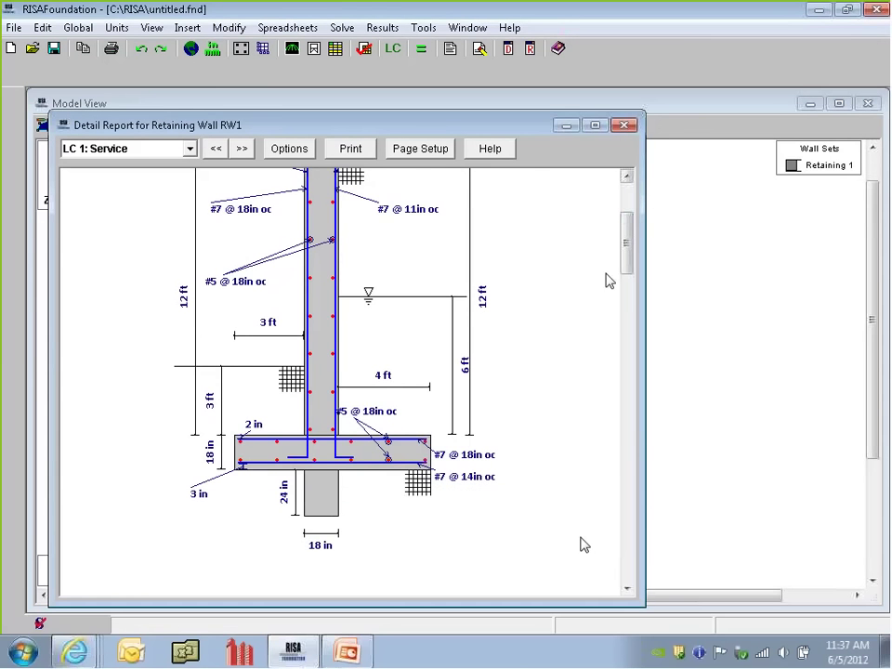
left_click_drag(627, 248, 630, 443)
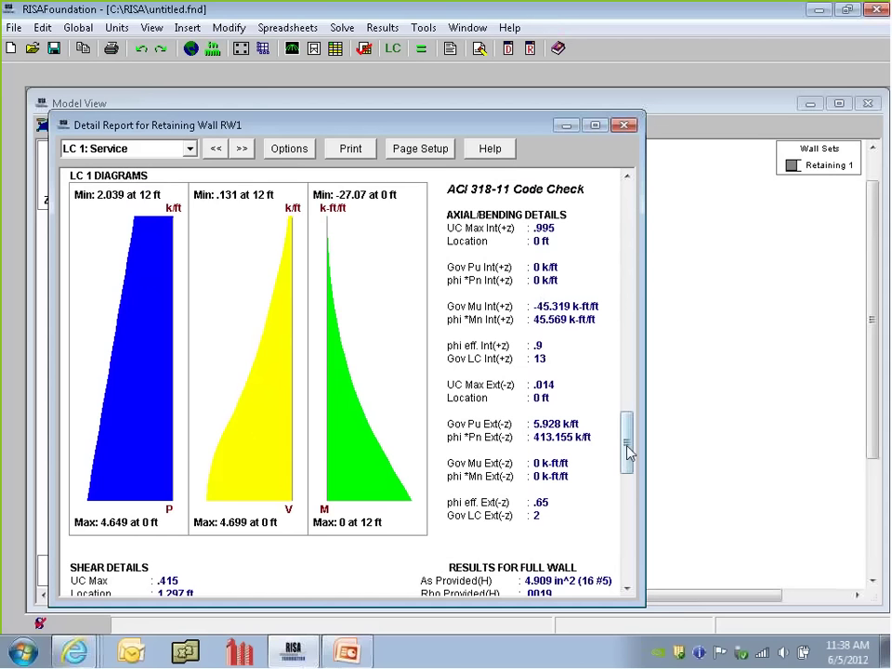
Step: Review the report's shear, full-wall, footing design, overturning, sliding and soil bearing results, and close the report
left_click_drag(629, 442, 629, 490)
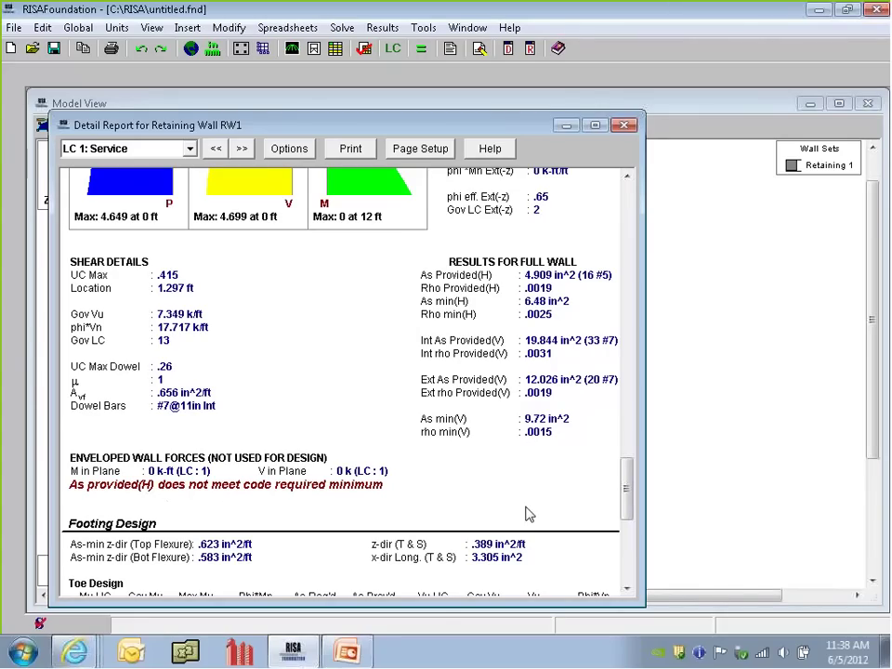
left_click_drag(628, 479, 624, 532)
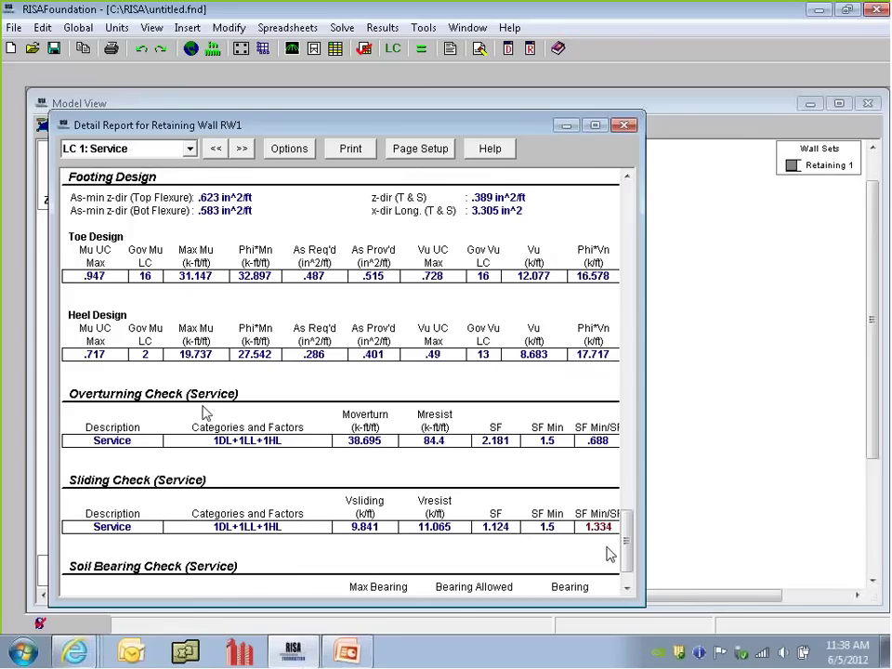
left_click_drag(644, 533, 696, 538)
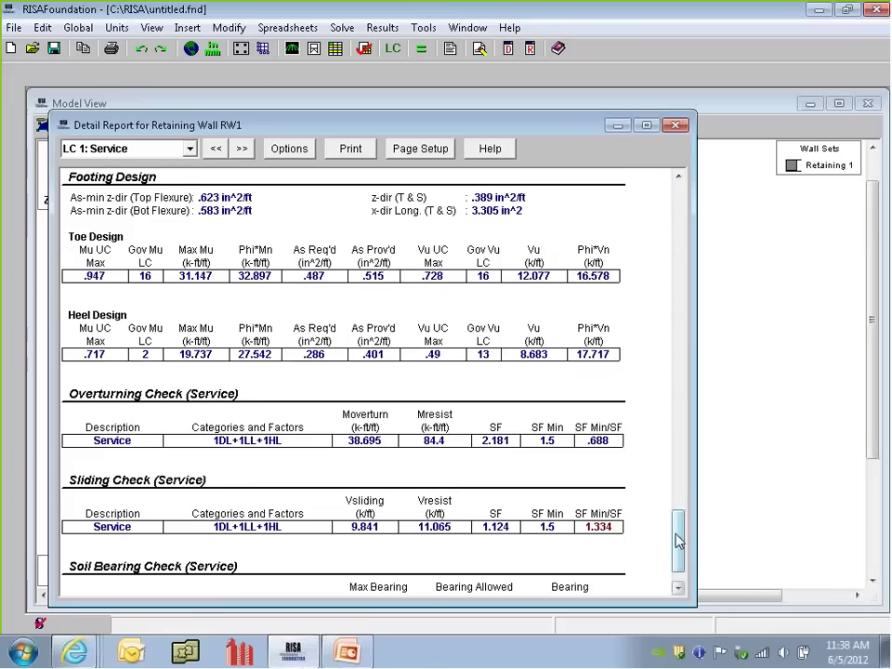
scroll(674, 539, "down", 2)
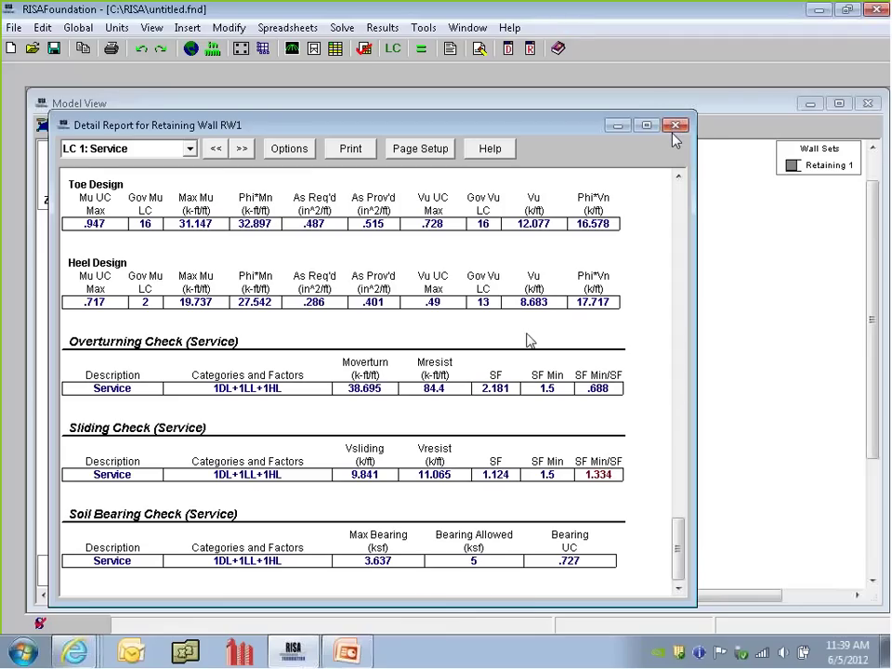
scroll(669, 558, "up", 5)
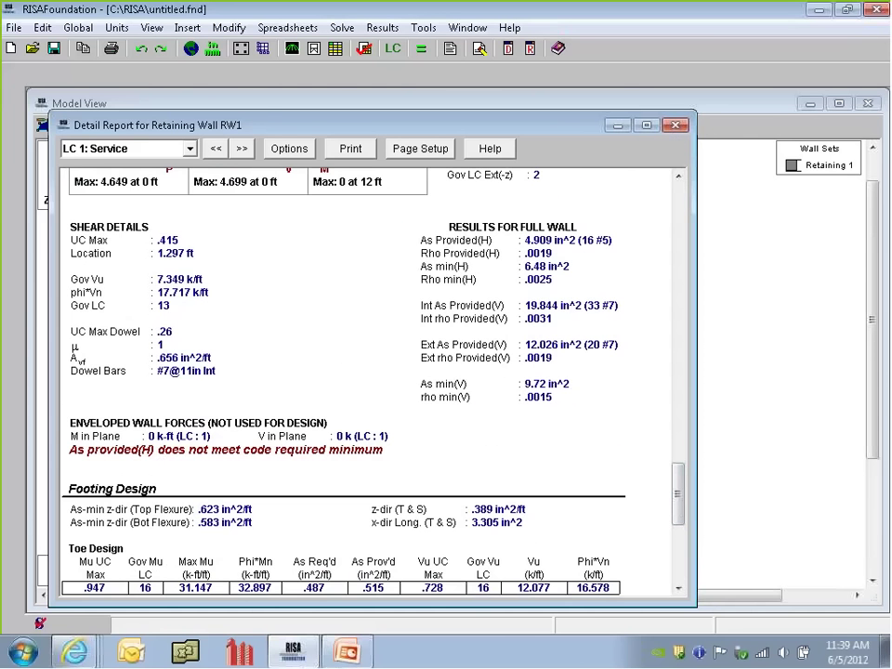
left_click(676, 124)
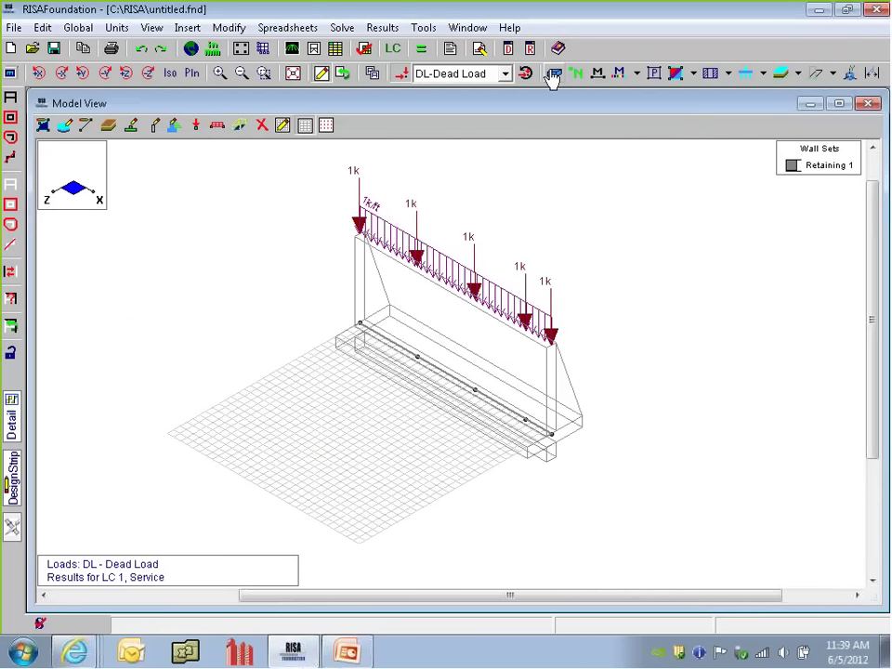
Step: Open the Retaining 1 wall definition for editing, accepting the clearing of results, and set the wall's horizontal bar spacing to 12 in
left_click(510, 54)
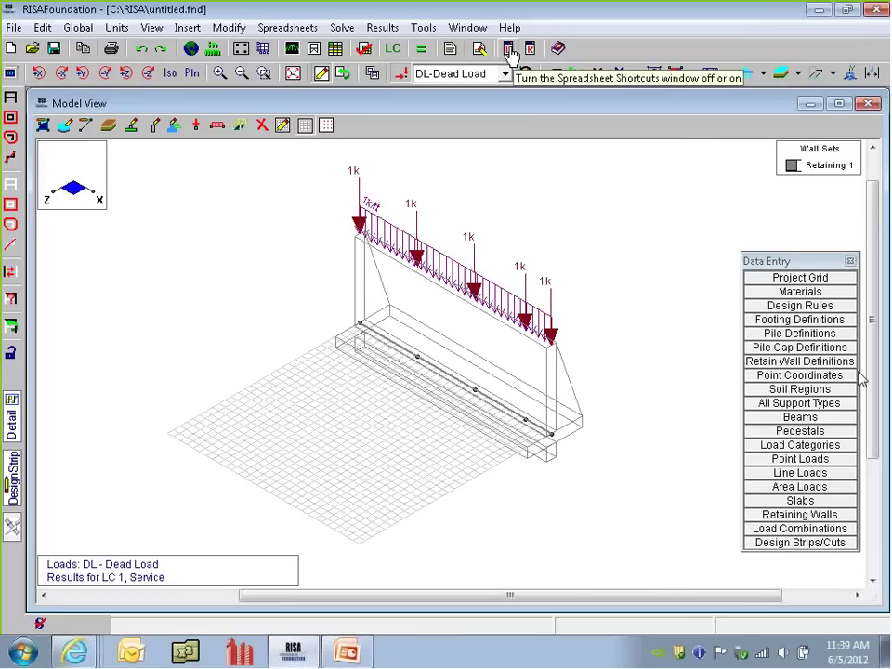
left_click(827, 363)
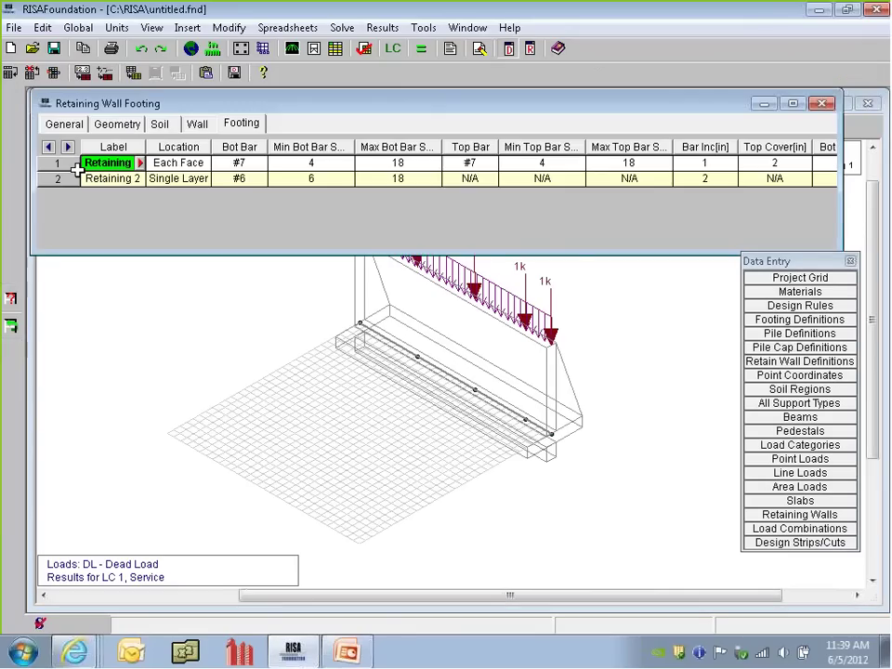
left_click(84, 166)
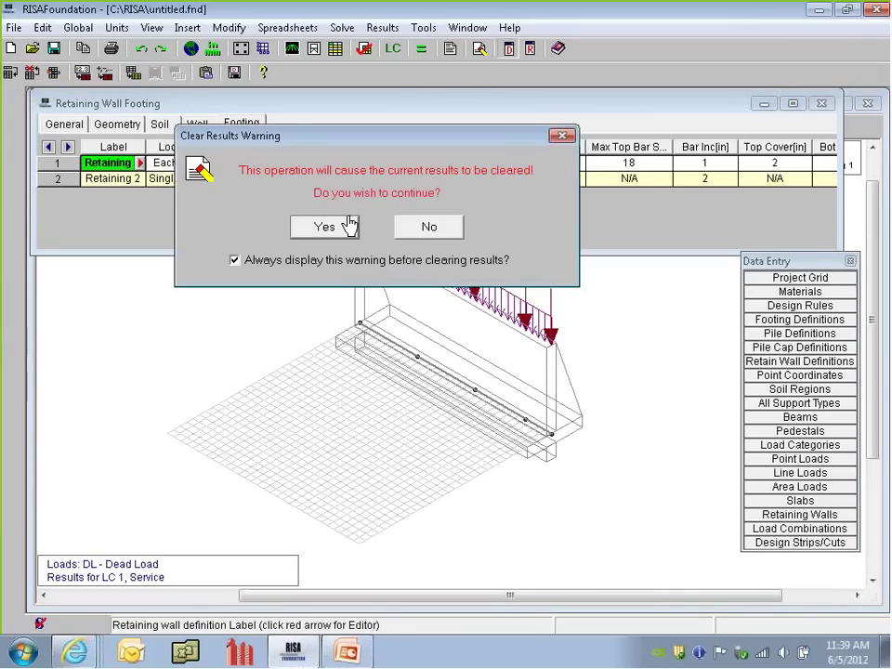
left_click(346, 224)
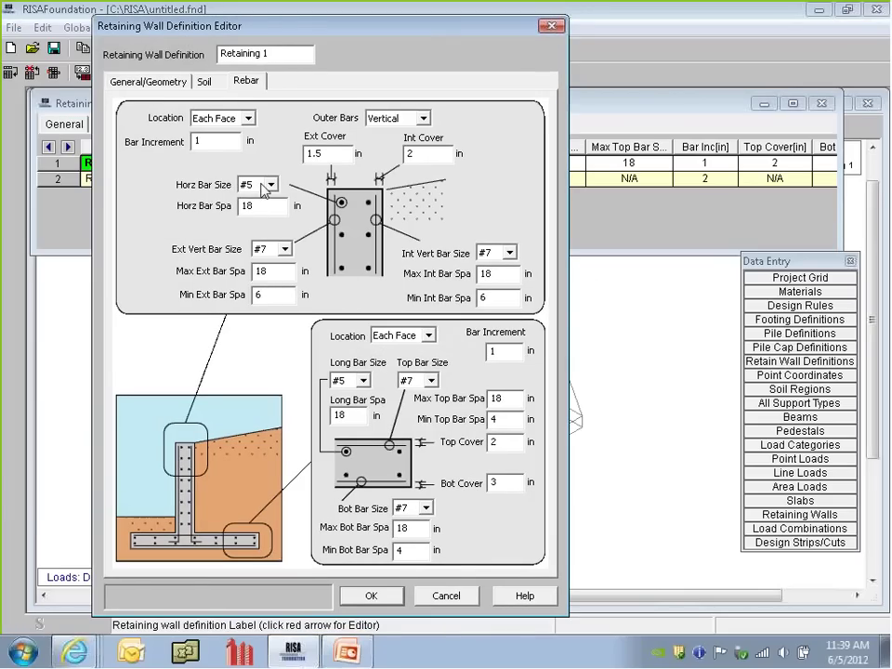
key("Tab")
type("12")
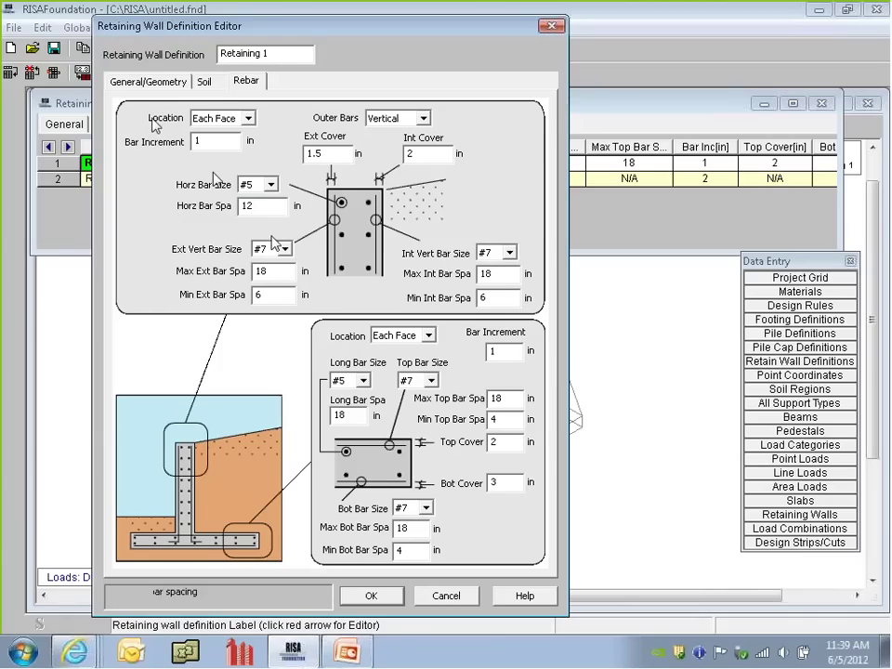
Step: Set the soil toe depth of Retaining 1 to 3.5 ft and apply the definition changes
left_click(207, 83)
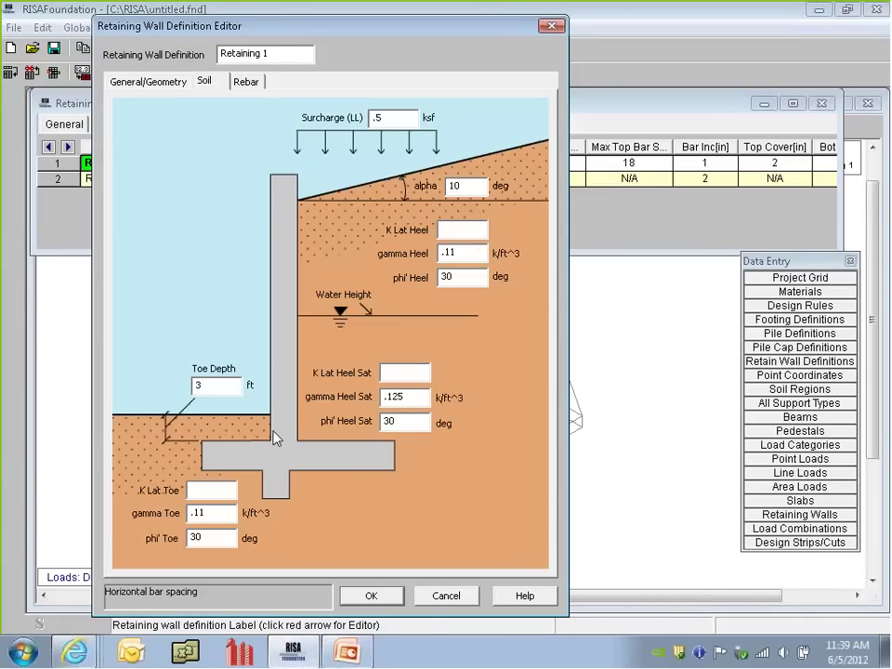
left_click(223, 385)
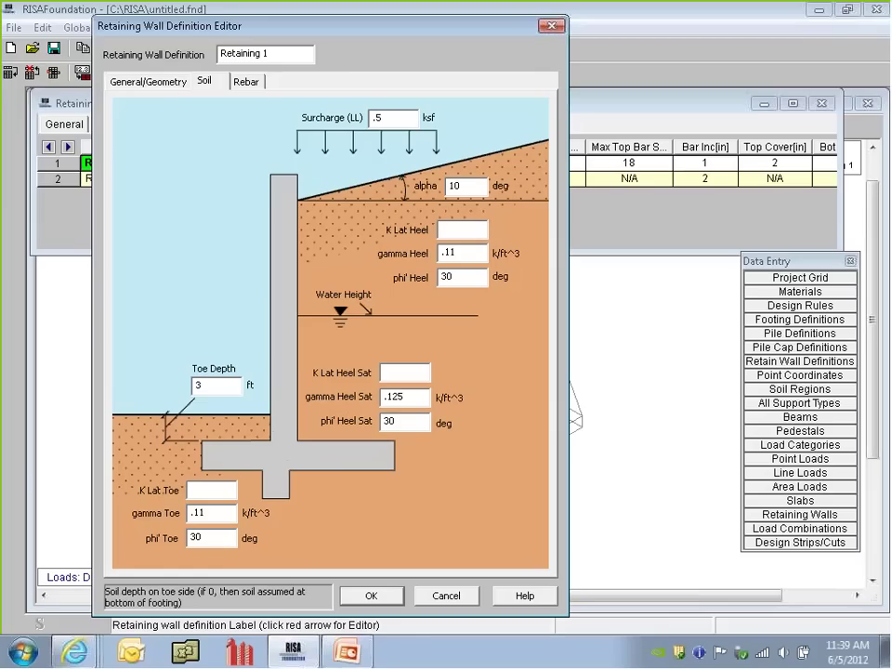
type(".5")
left_click(372, 597)
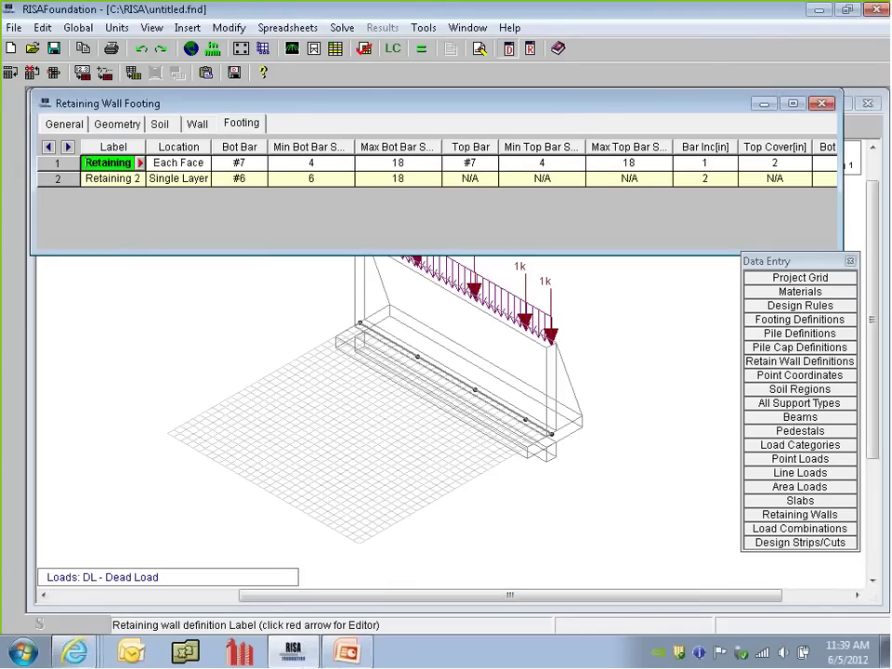
Step: Solve the model again and review the wall's detail report through the reinforcement, overturning, sliding and soil bearing checks
left_click(422, 50)
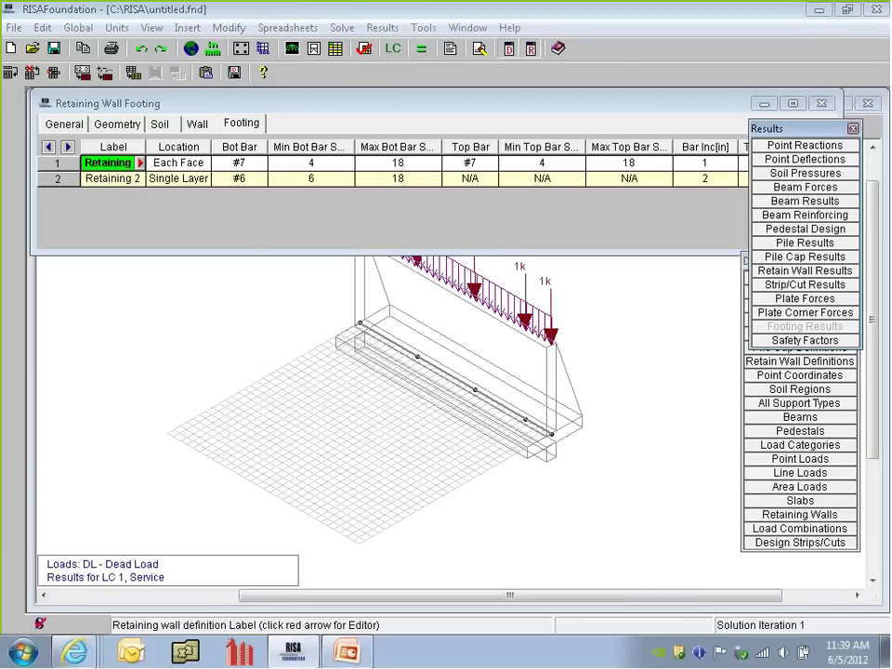
left_click(752, 487)
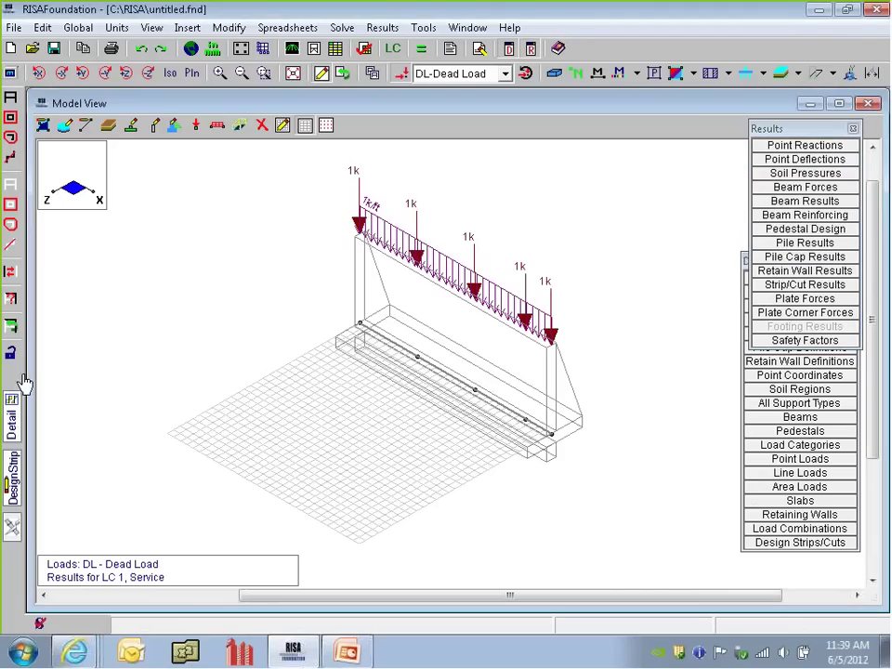
left_click(13, 418)
left_click(444, 375)
left_click_drag(648, 204, 667, 431)
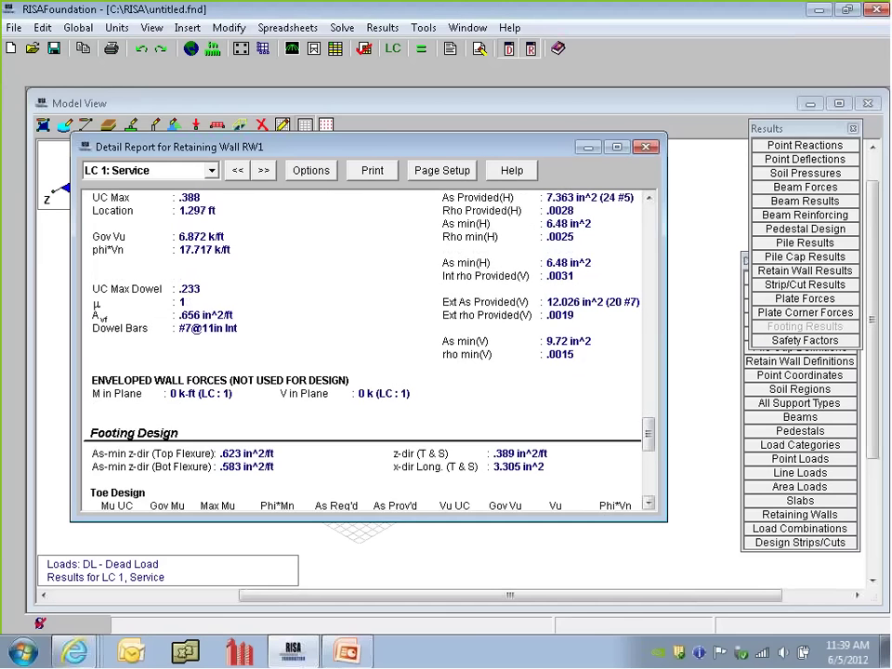
left_click_drag(610, 133, 610, 89)
left_click_drag(648, 437, 649, 472)
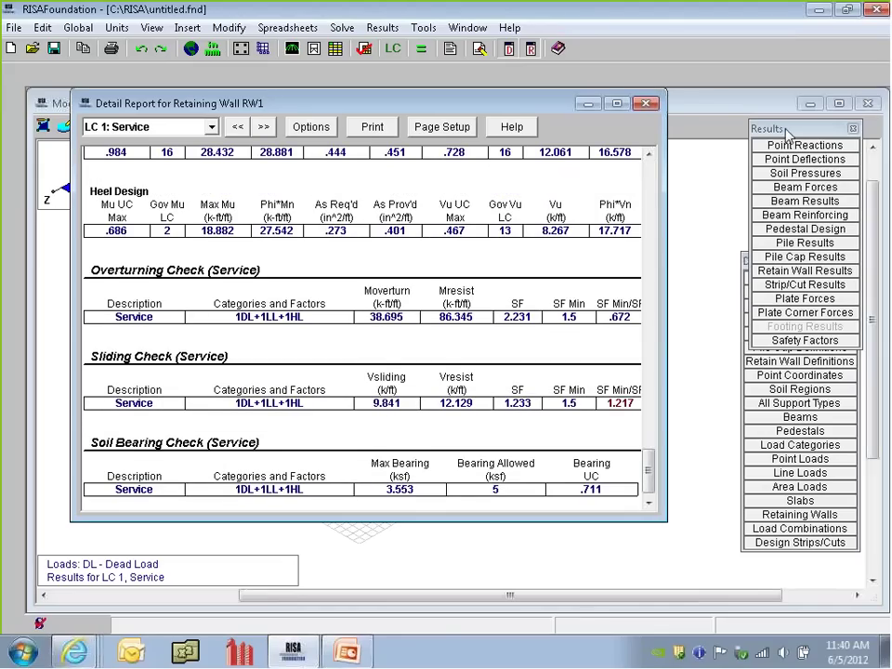
Step: Reopen the Retaining 1 definition, set the toe length to 4 ft and the key depth to 36 in, and apply the changes
left_click_drag(786, 130, 793, 103)
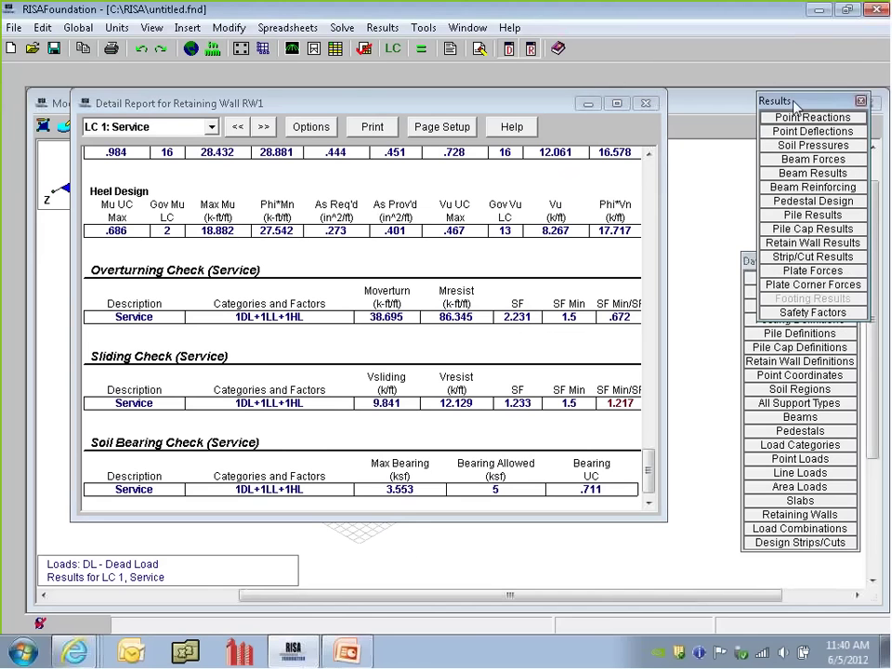
left_click(751, 261)
left_click(799, 360)
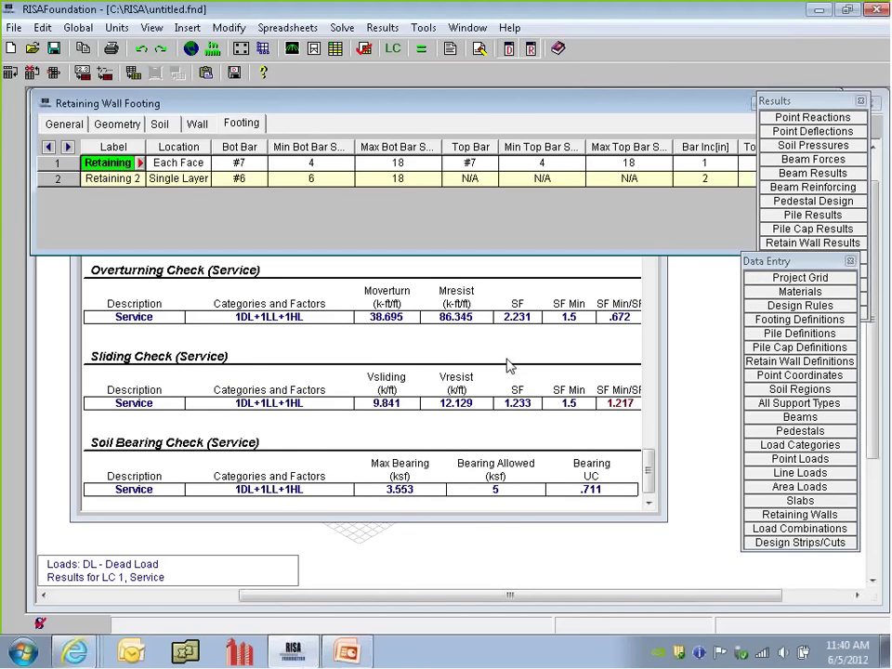
double_click(123, 174)
left_click(322, 227)
left_click(55, 95)
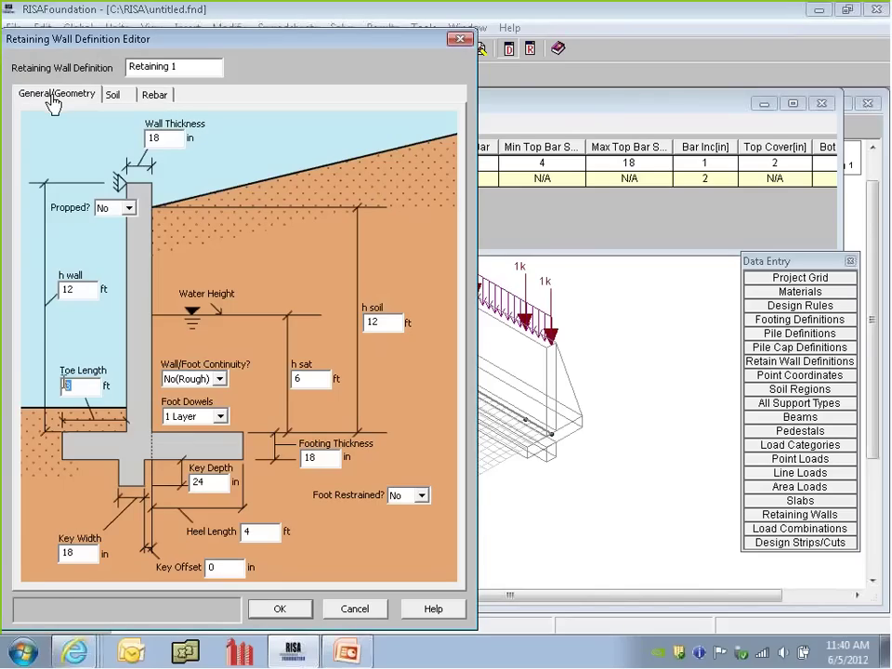
double_click(74, 386)
type("4")
key("Tab")
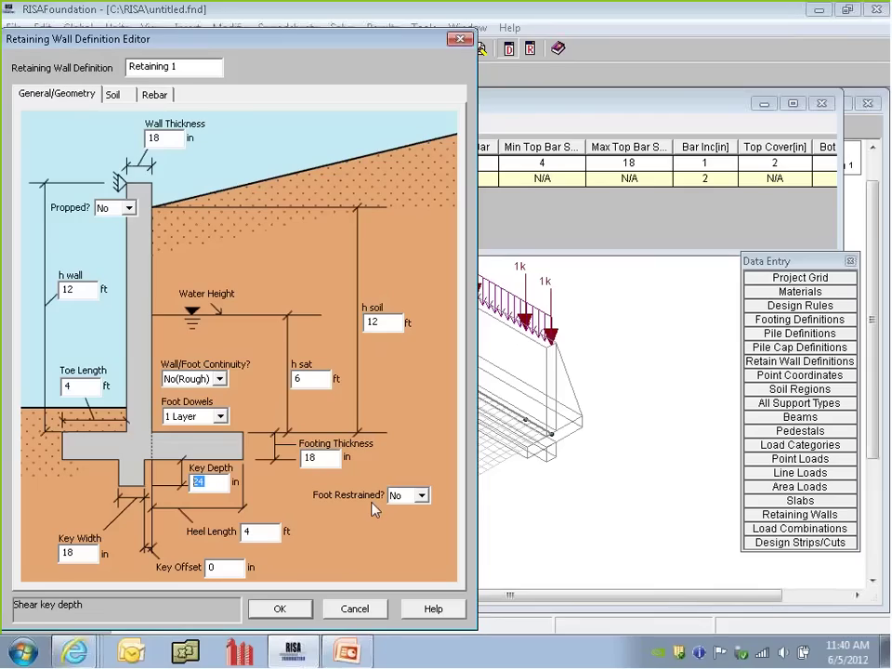
type("36")
left_click(277, 611)
Step: Solve the model with the revised footing geometry, check the sliding and overturning safety factors in the wall's detail report, and close it
left_click(422, 48)
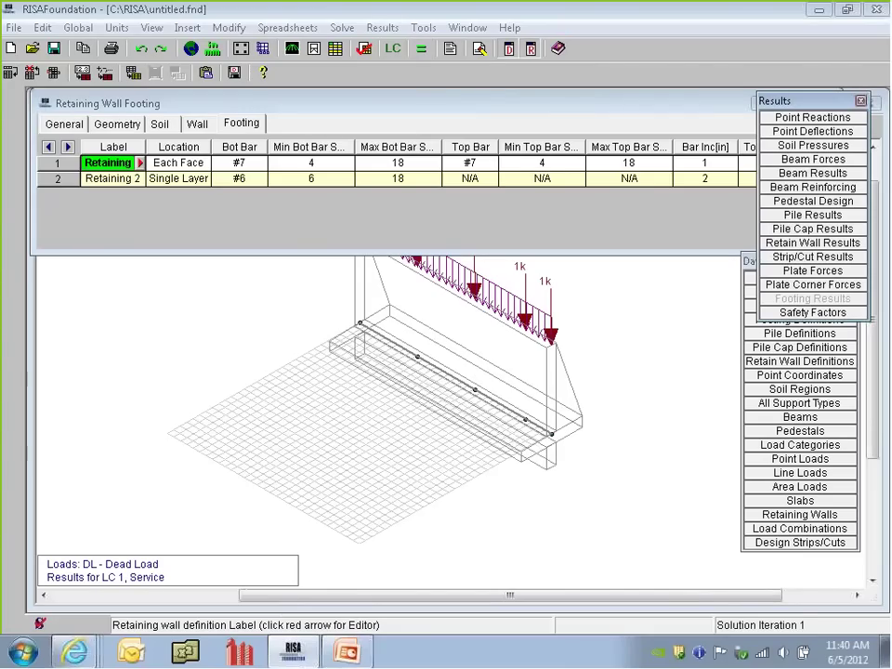
left_click(556, 402)
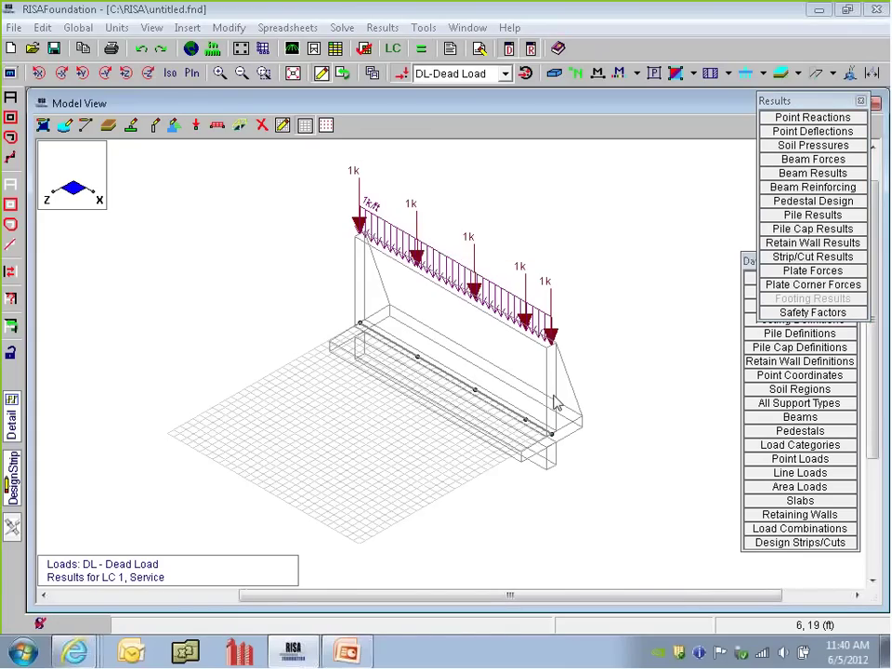
left_click(13, 418)
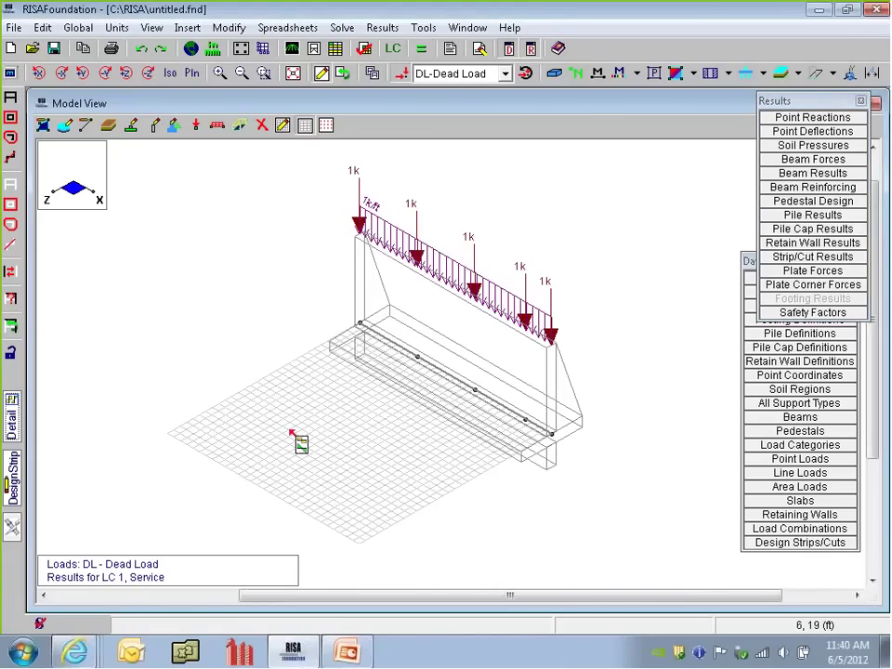
left_click(465, 383)
left_click_drag(672, 251, 692, 502)
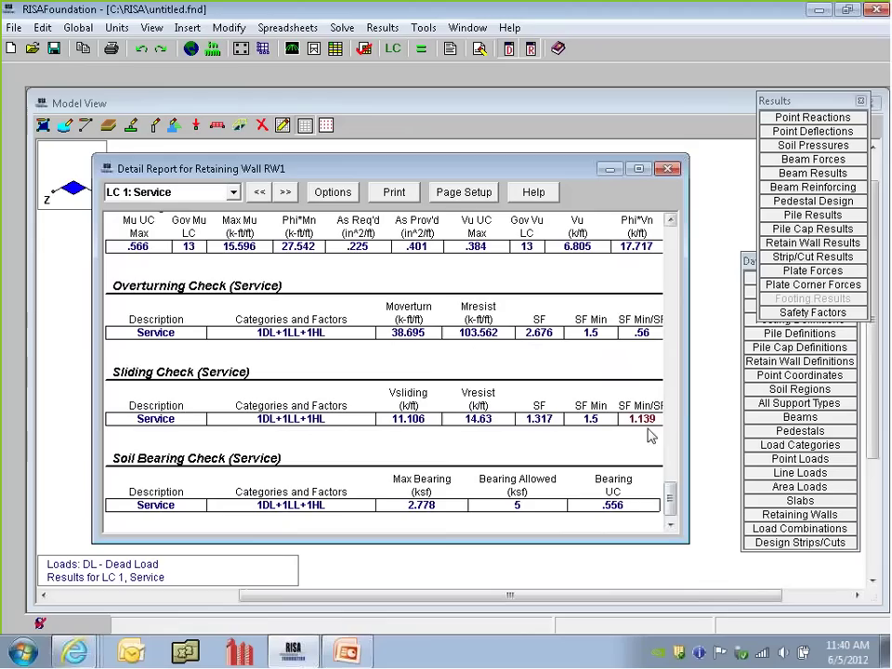
left_click_drag(684, 412, 714, 411)
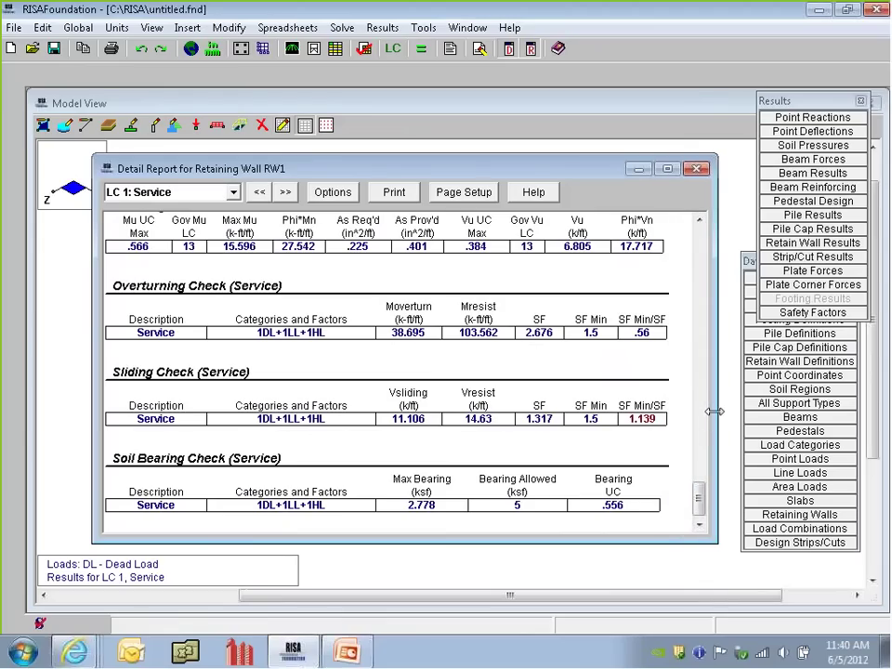
left_click(697, 169)
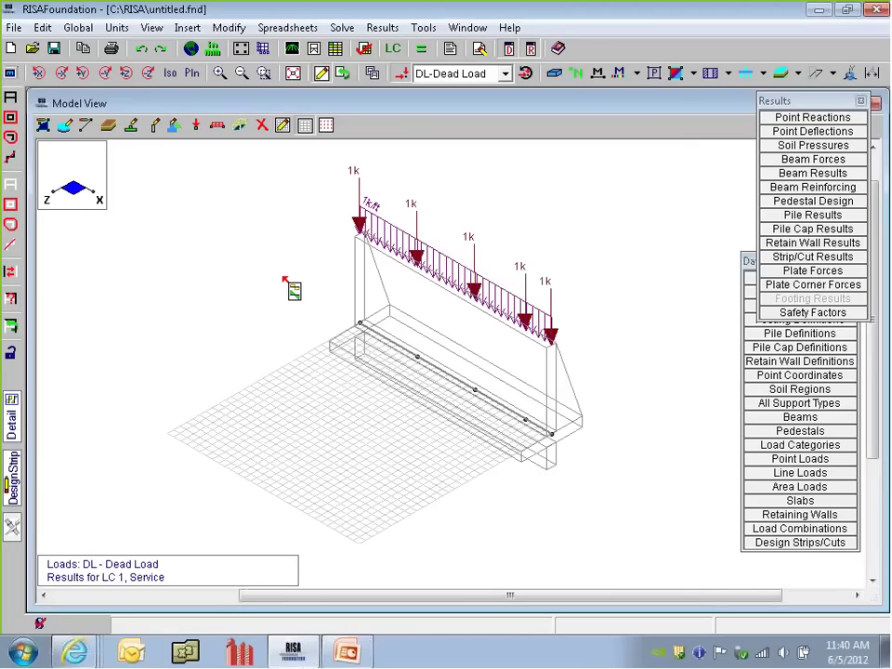
Step: Inspect the retaining wall model from another angle, then close RISAFoundation without saving the changes to untitled.fnd
middle_click_drag(400, 323, 358, 321)
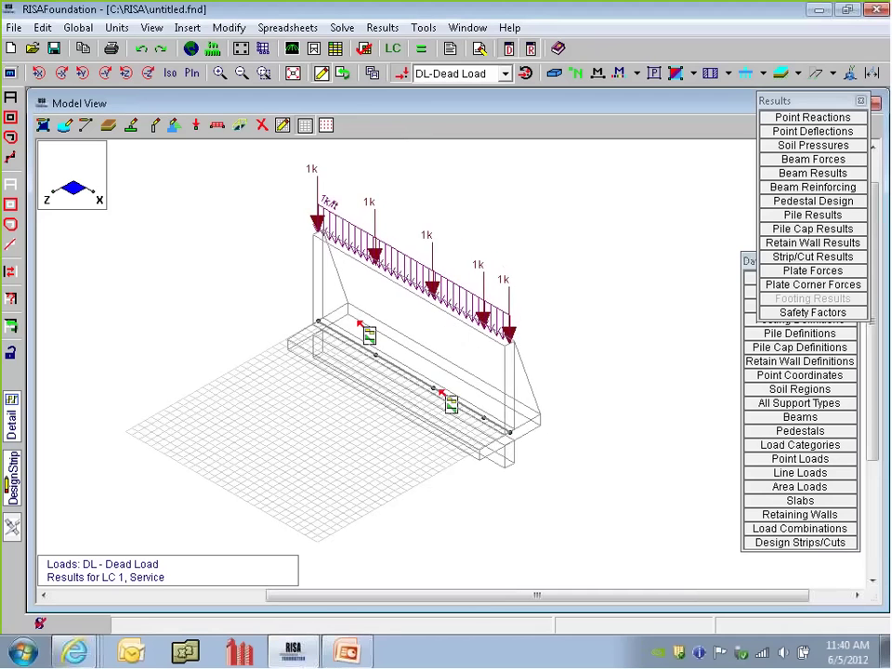
middle_click_drag(446, 400, 473, 366, "ctrl")
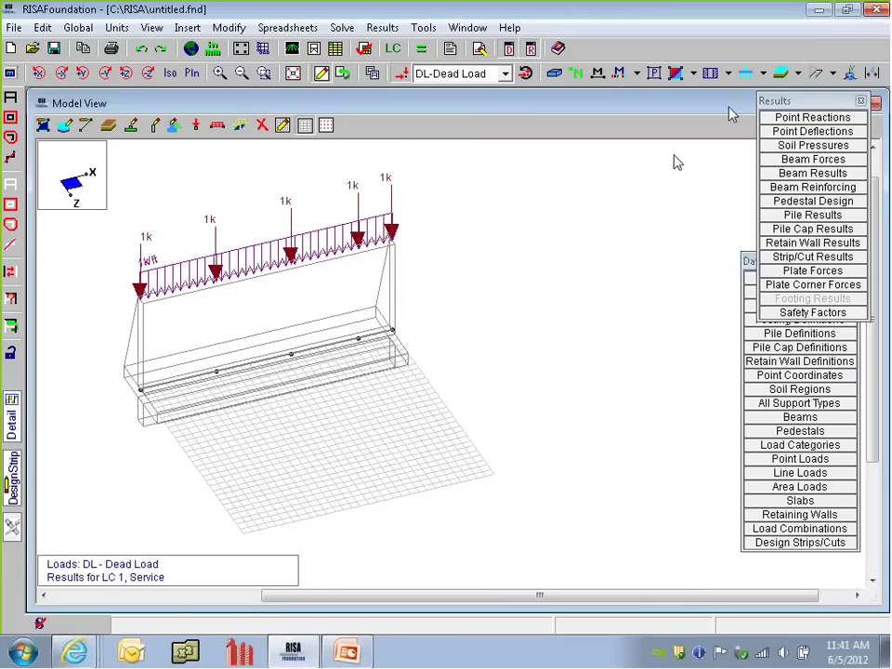
left_click(877, 10)
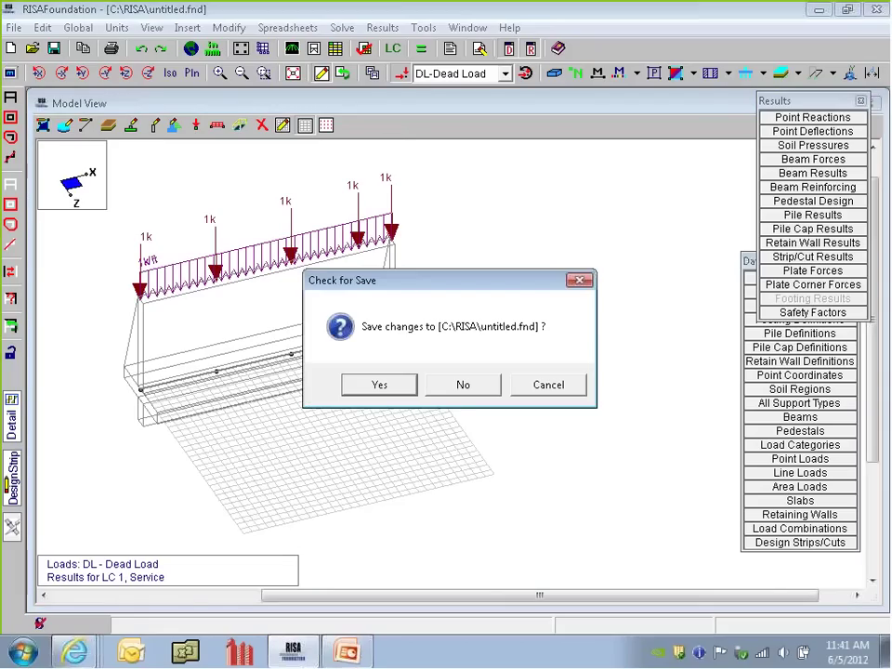
left_click(443, 395)
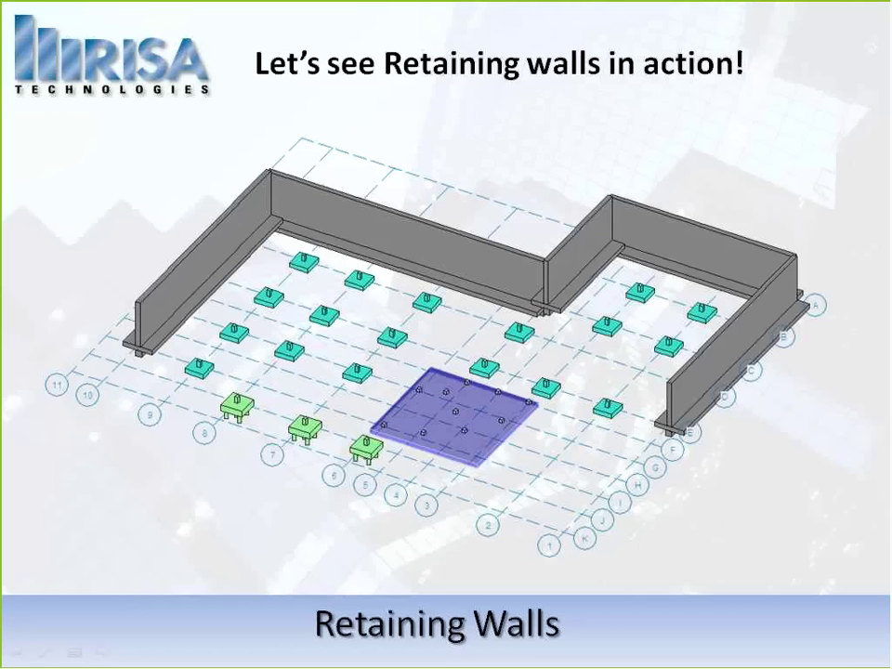
Step: Start RISAFloor, open the recent model Foundation Model-AFTER.rfl, and close its warning log and beam design results
key("super")
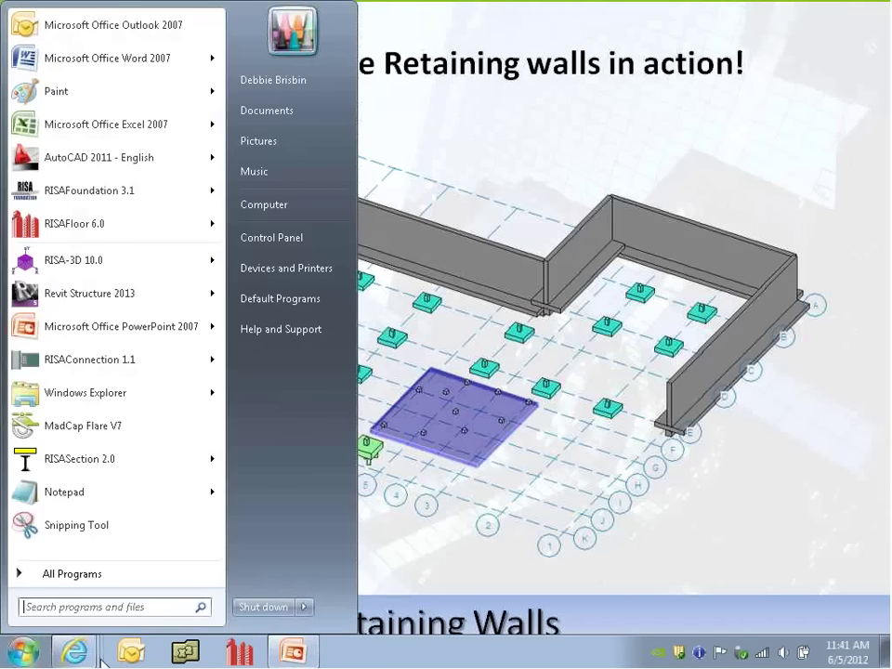
left_click(243, 657)
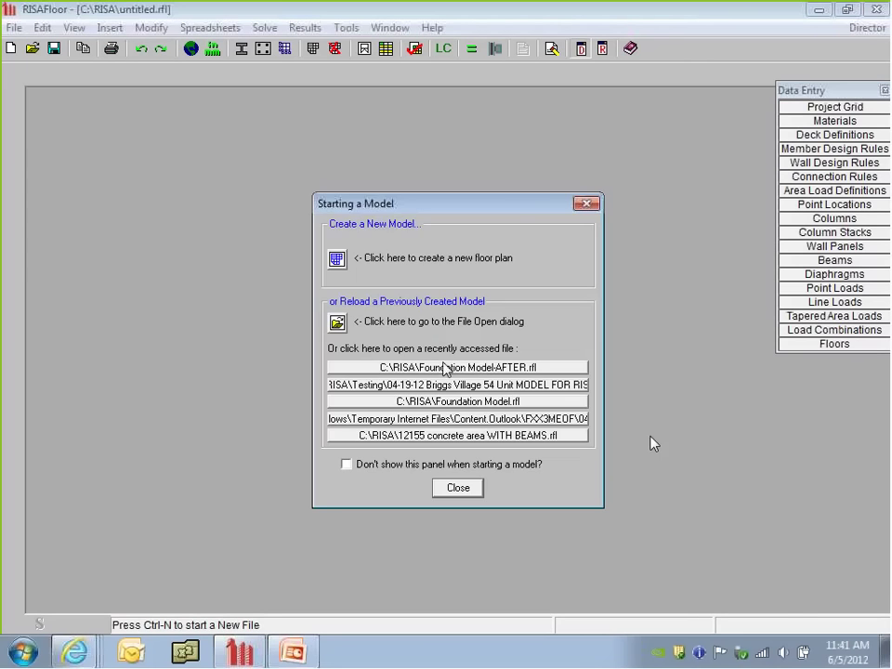
left_click(445, 368)
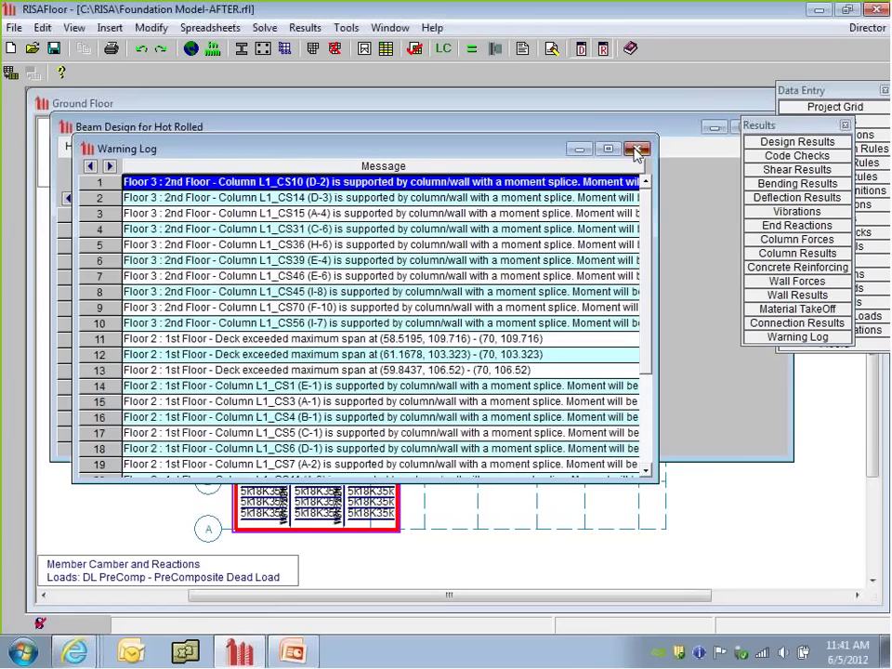
left_click(634, 149)
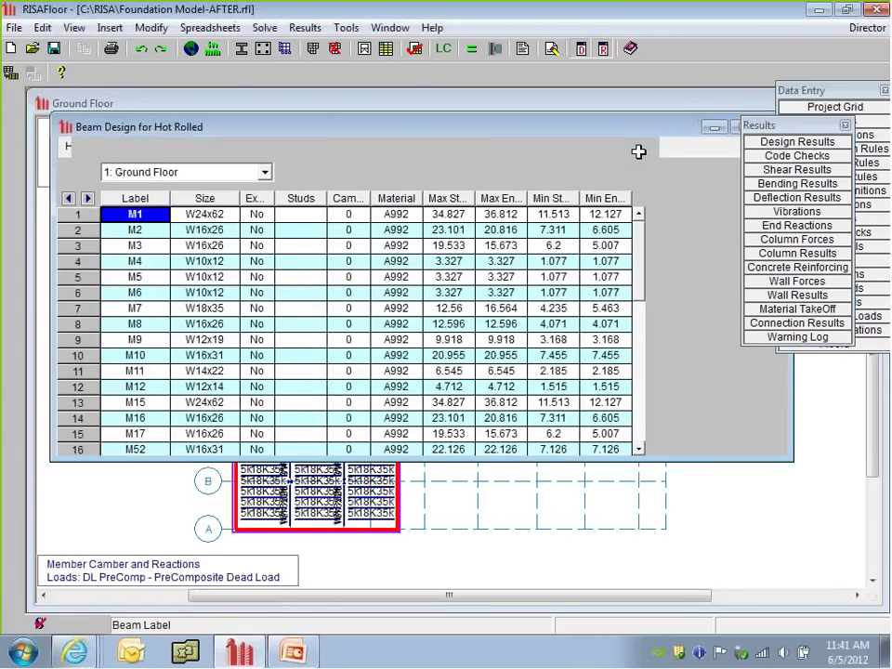
left_click(662, 145)
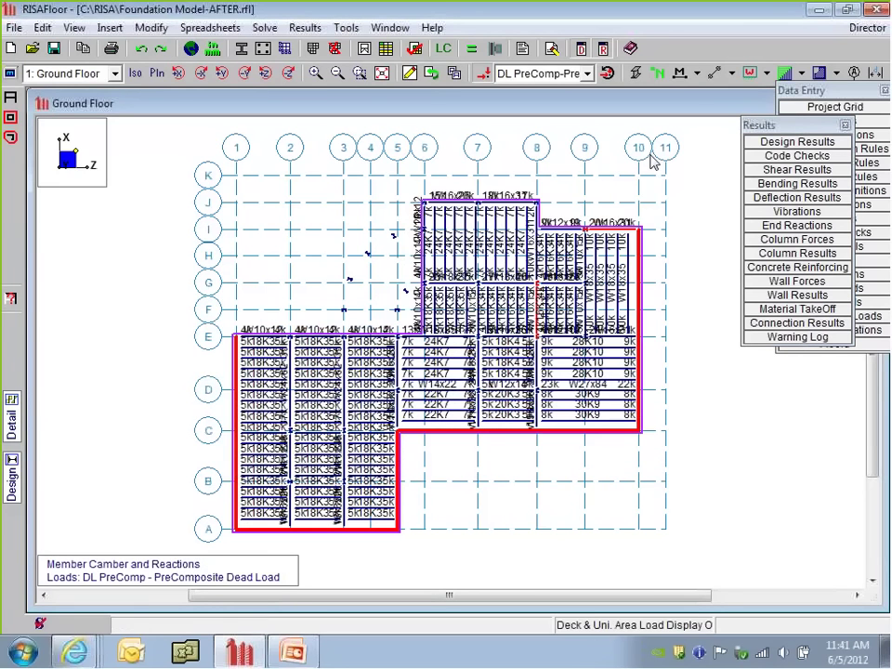
Step: Display the full model in 3D and examine the basement walls around the building from the outside and above
left_click(115, 74)
left_click(83, 131)
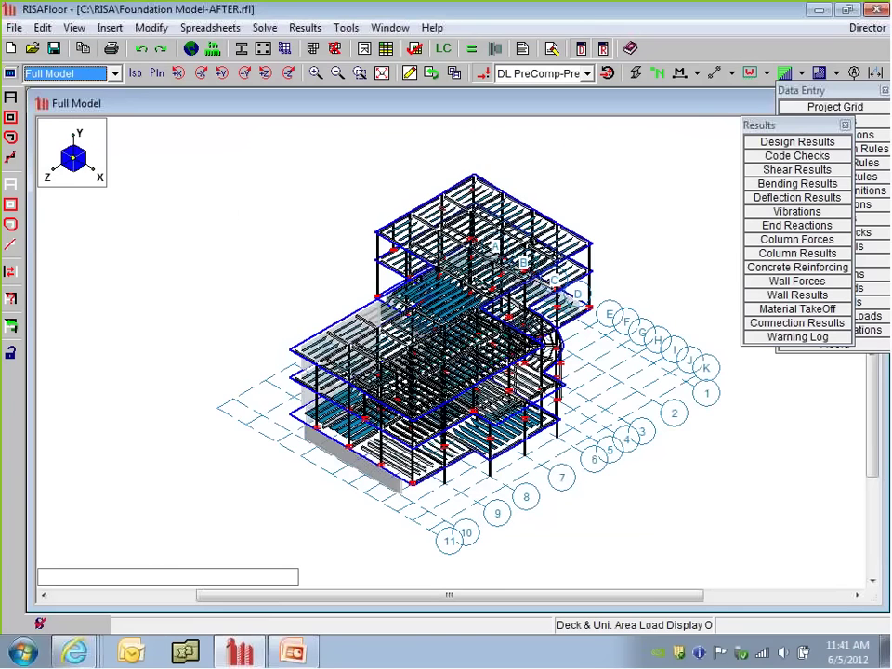
middle_click_drag(339, 447, 528, 411, "ctrl")
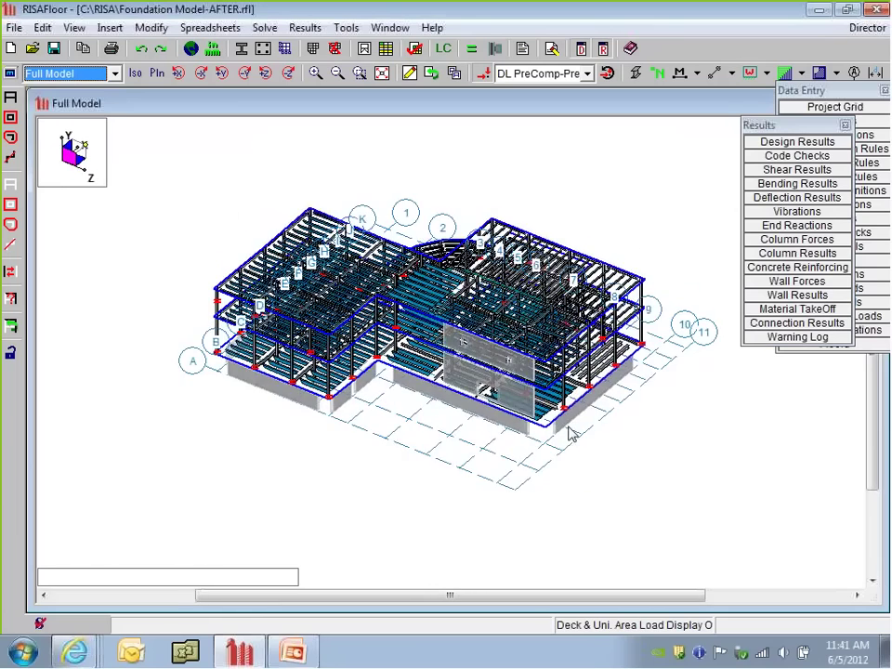
middle_click_drag(571, 435, 531, 442, "ctrl")
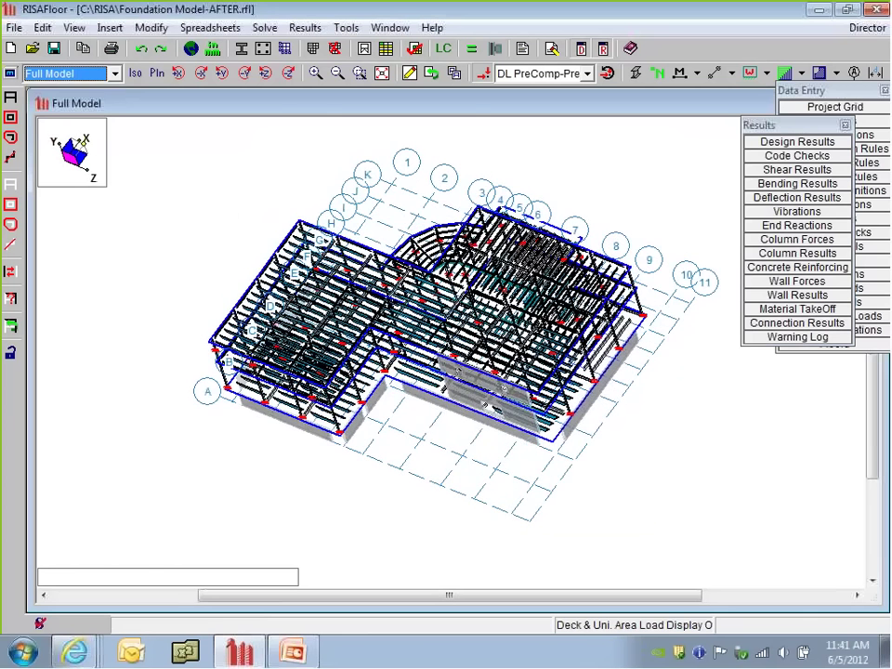
Step: Review the ground floor, 1st floor and 2nd floor plans one after another, ending on the ground floor plan
left_click(74, 73)
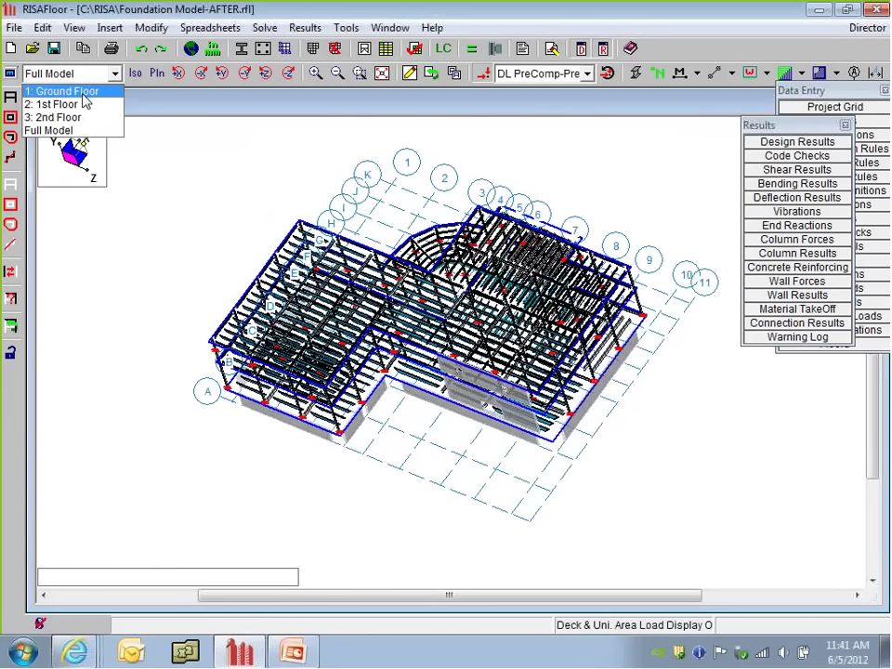
left_click(93, 92)
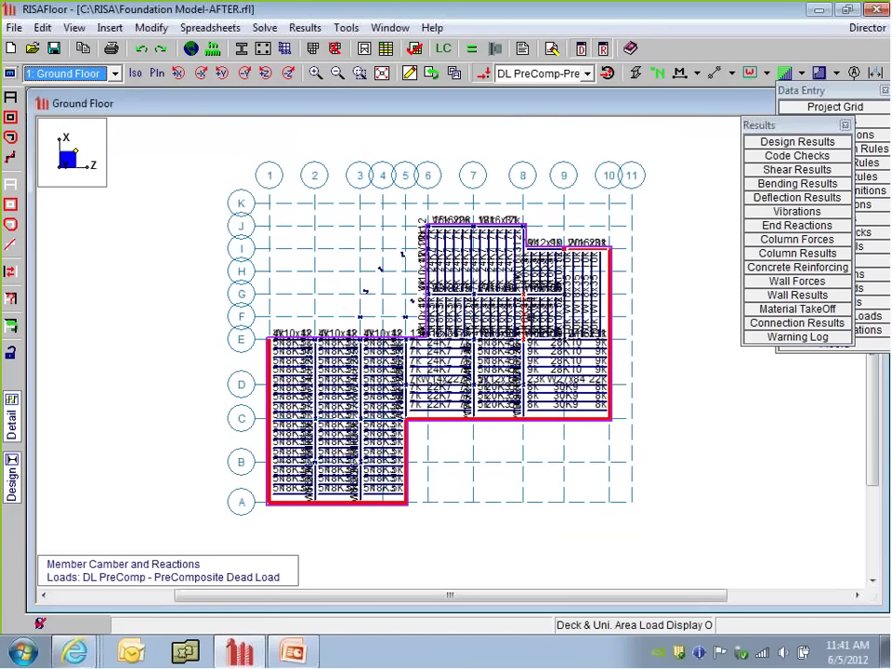
left_click(65, 73)
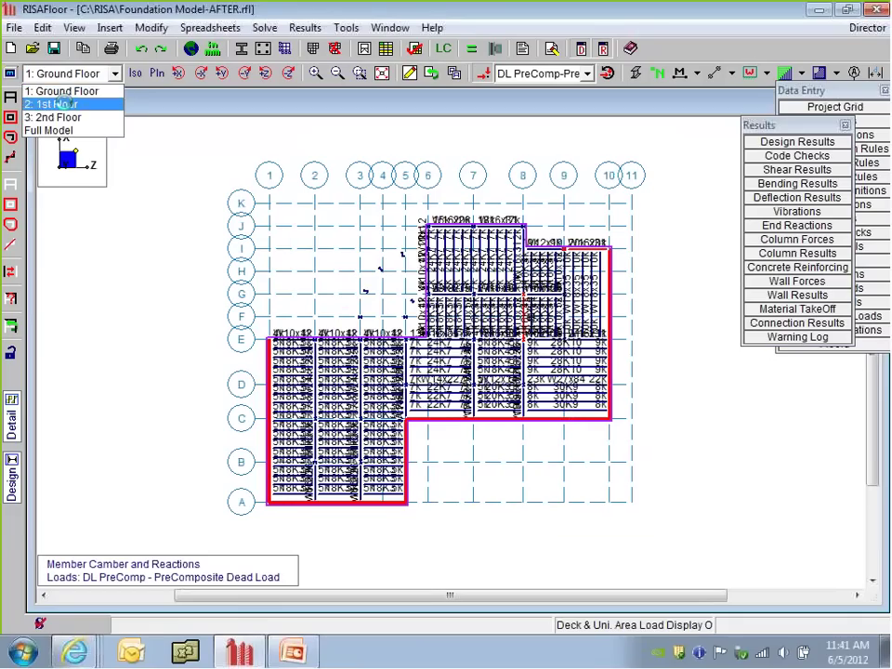
left_click(65, 104)
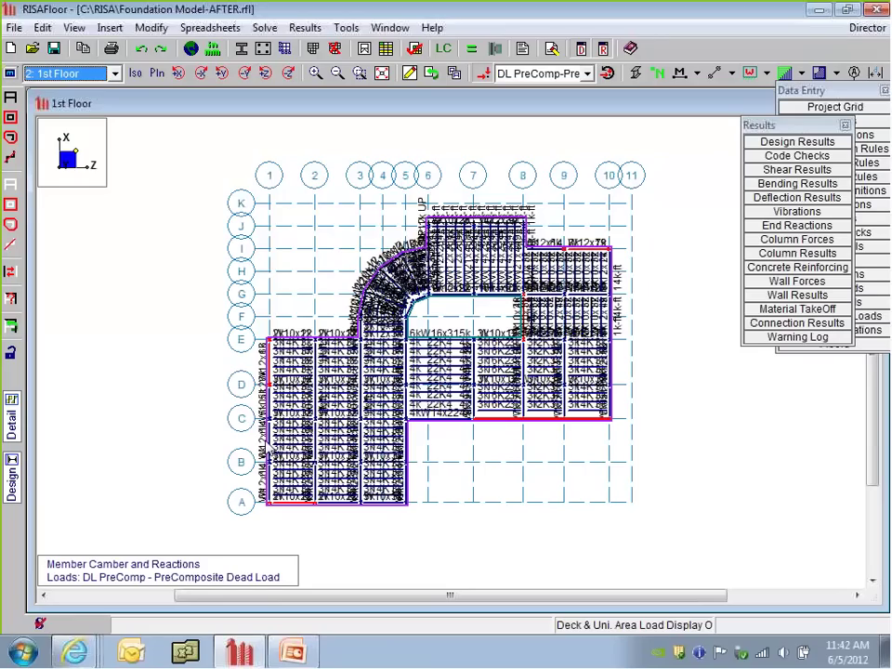
middle_click_drag(71, 73, 64, 69)
left_click(51, 75)
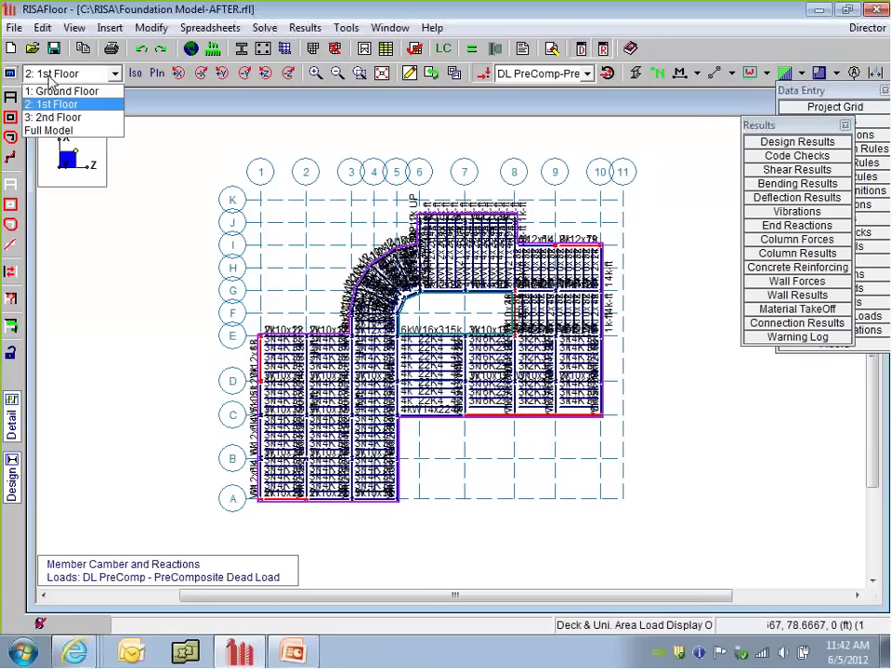
left_click(57, 117)
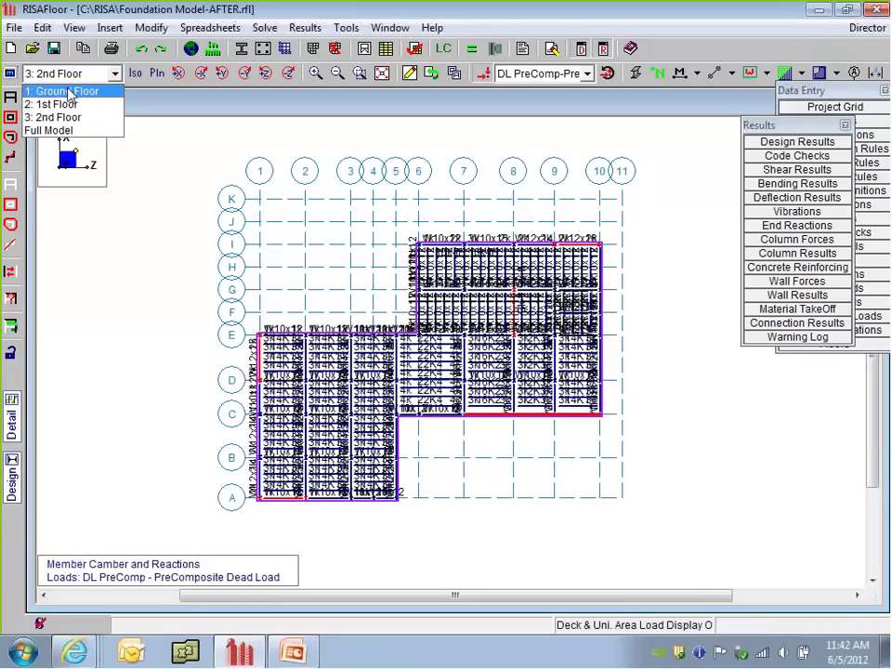
left_click(66, 90)
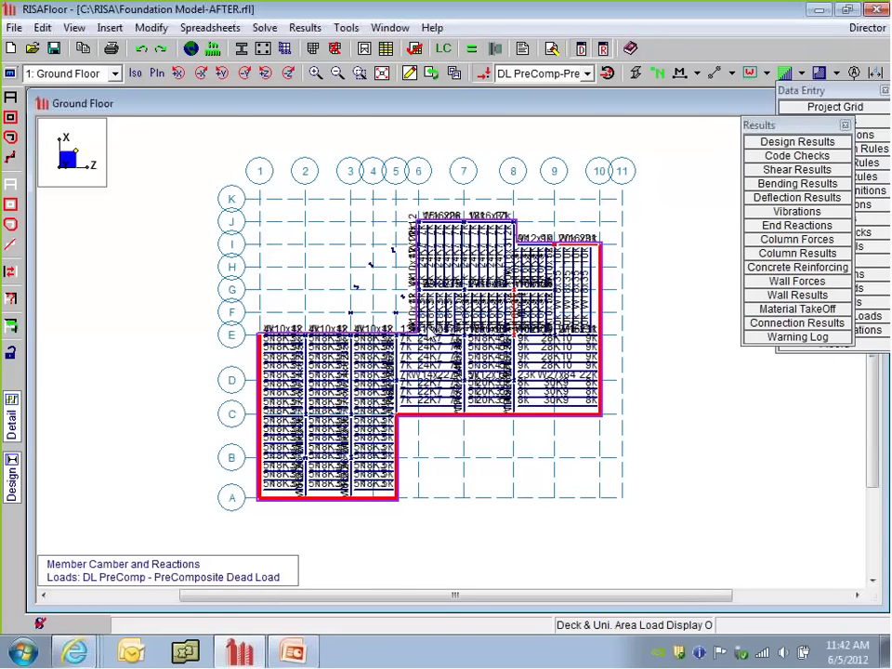
Step: Solve the floor model again and close the warning log
scroll(553, 402, "up", 4)
middle_click_drag(528, 385, 586, 366)
left_click(498, 48)
left_click(322, 225)
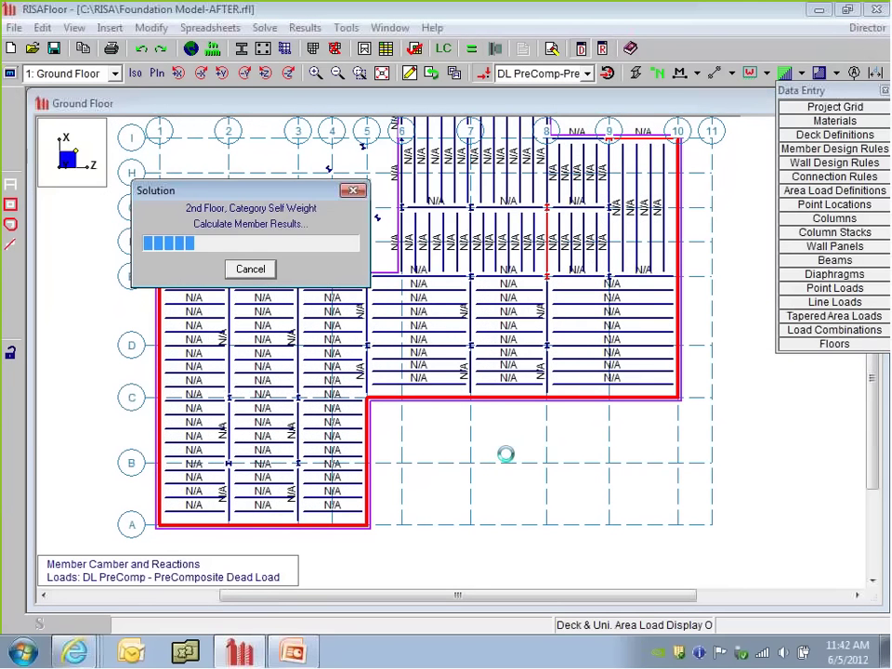
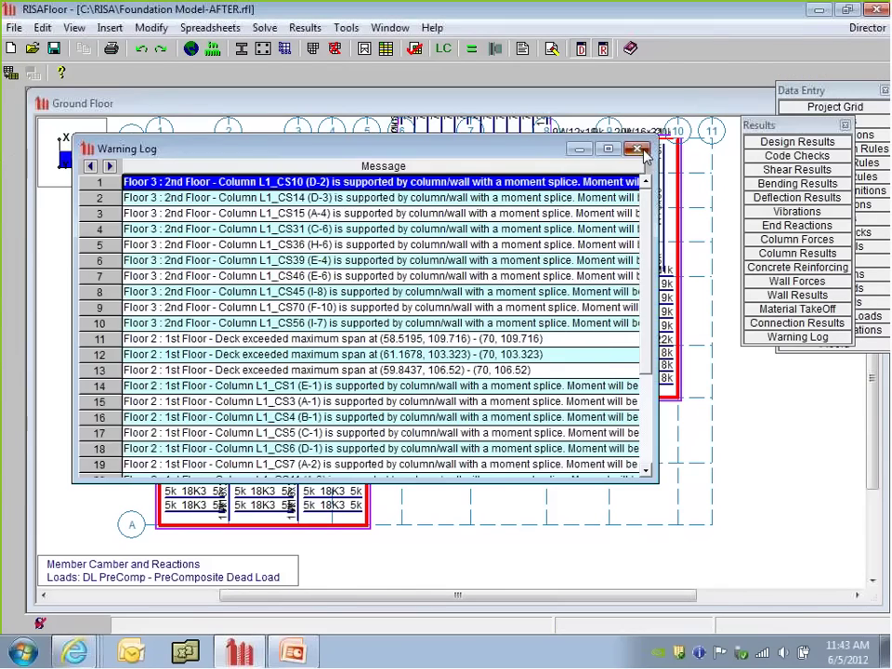
left_click(637, 149)
Step: Examine the member sizes, end reactions and perimeter walls on the solved ground floor plan with the detail report selection active
scroll(469, 308, "up", 3)
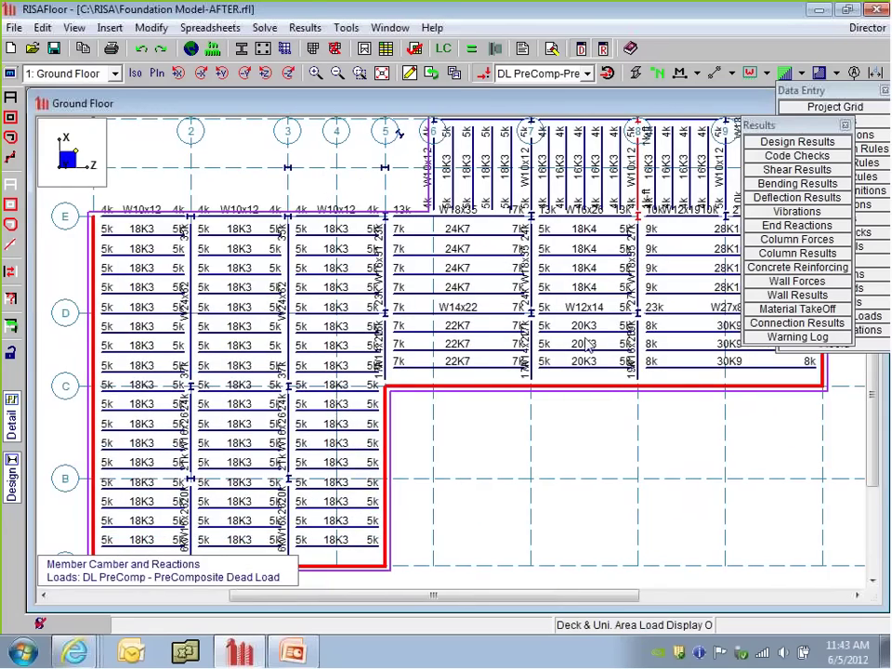
middle_click_drag(581, 340, 532, 412)
scroll(583, 267, "down", 2)
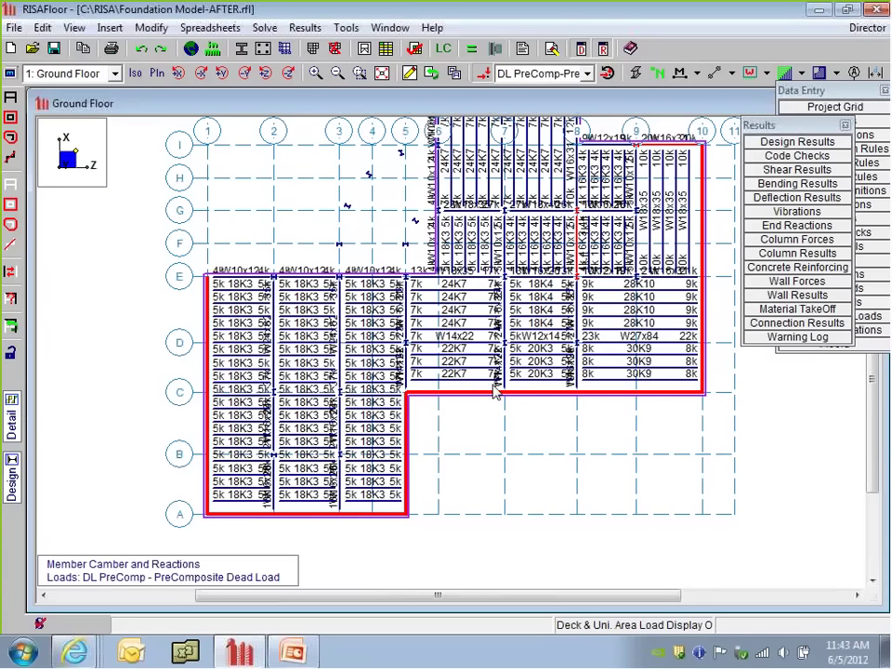
left_click(13, 419)
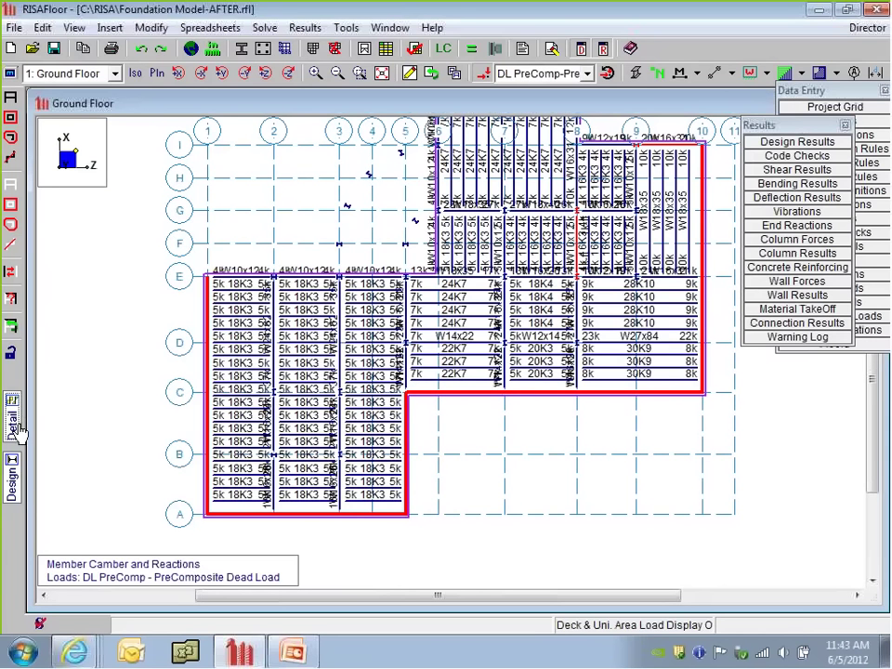
left_click(539, 398)
left_click_drag(693, 314, 691, 229)
left_click(690, 191)
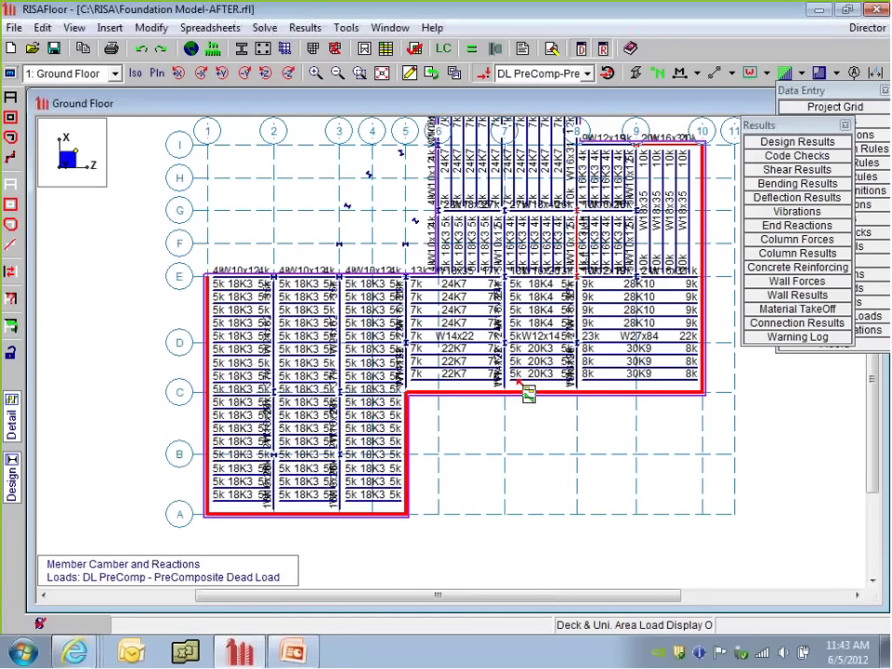
scroll(492, 376, "down", 2)
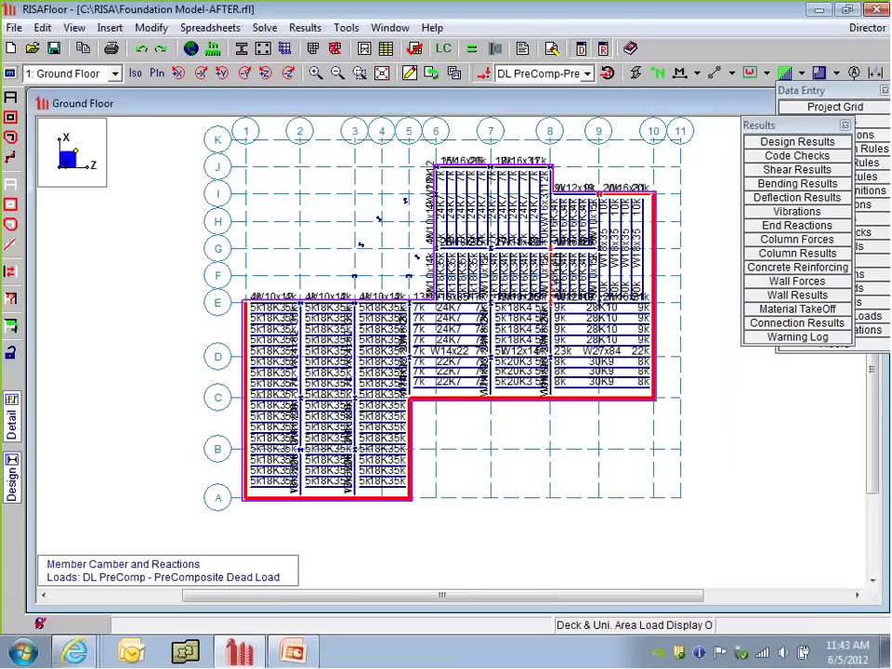
Step: Transfer the model to RISA-3D, review the generated ASCE 7-10 wind loads down to the floor forces, and accept them
left_click(867, 28)
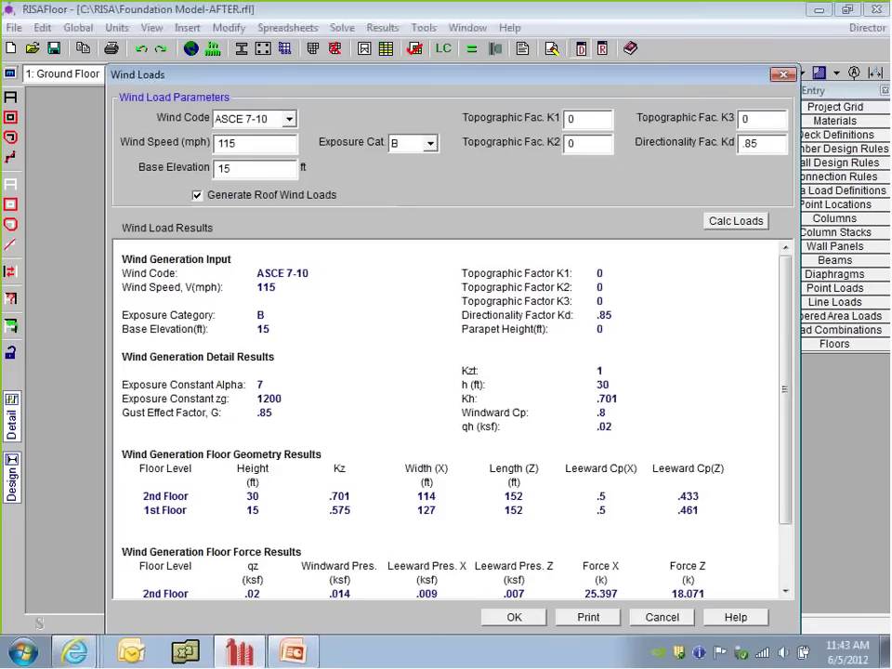
left_click_drag(232, 74, 225, 32)
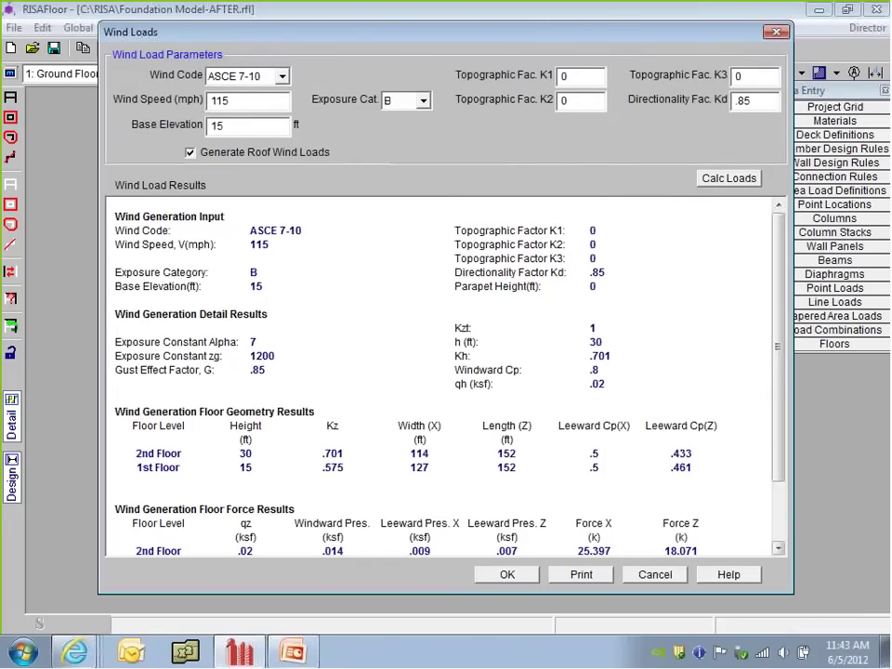
left_click_drag(784, 372, 783, 438)
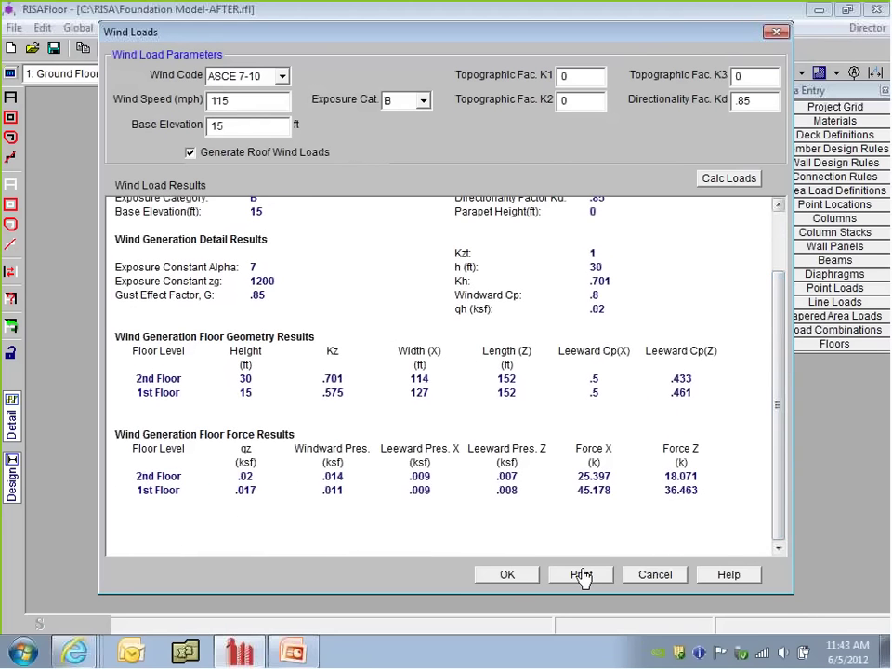
left_click(511, 576)
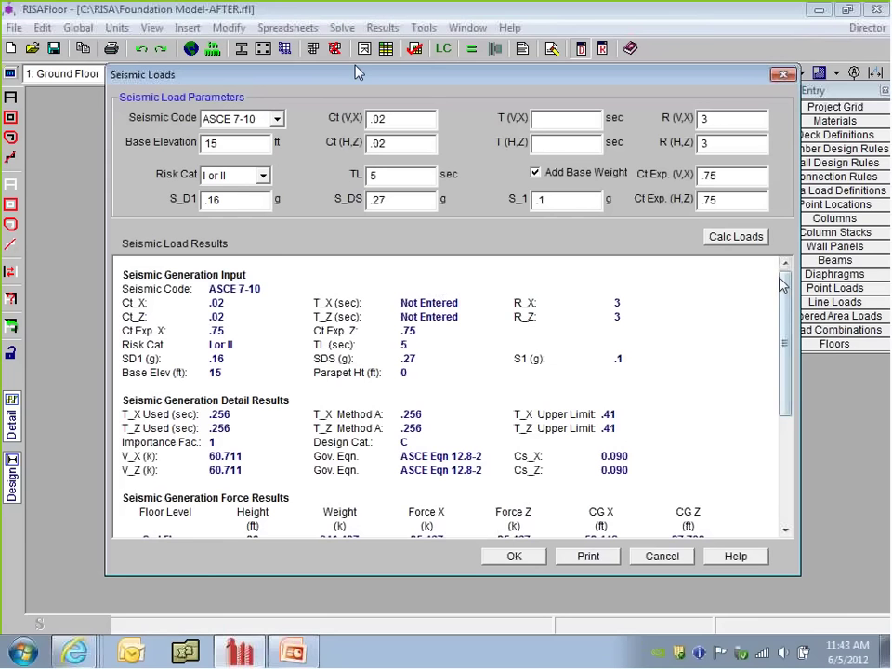
Step: Review the ASCE 7-10 seismic load results down to the diaphragm results, accept them, and accept the global parameters
left_click_drag(789, 290, 789, 398)
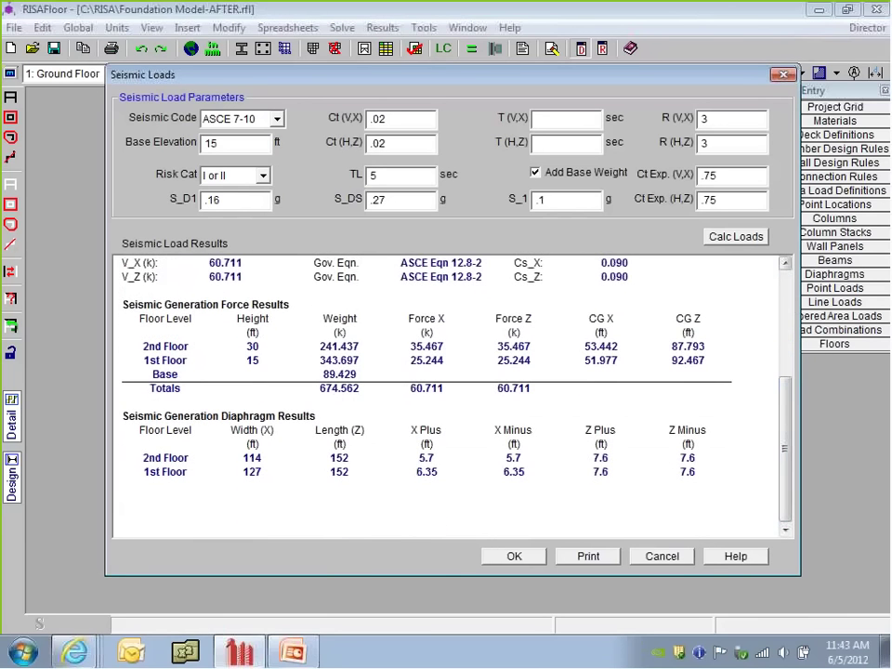
left_click(517, 558)
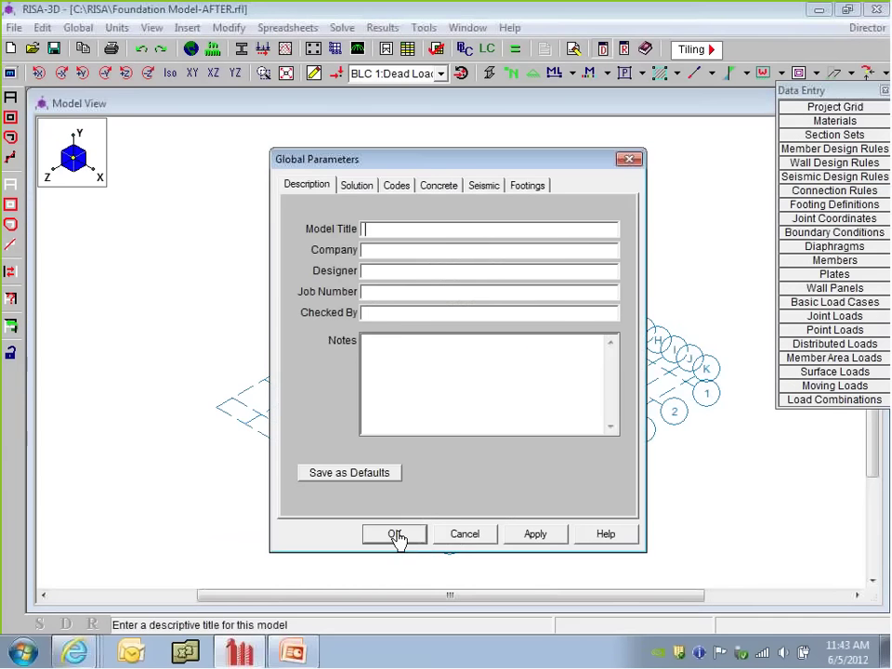
left_click(397, 535)
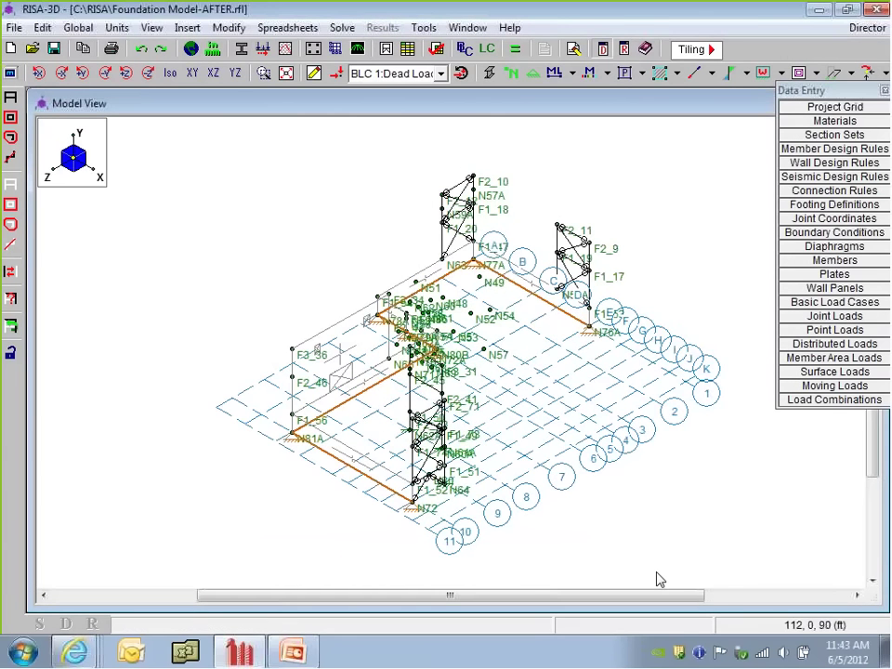
Step: Orient the RISA-3D model to face the basement walls and show the members and walls fully rendered without labels
middle_click_drag(412, 467, 497, 480, "ctrl")
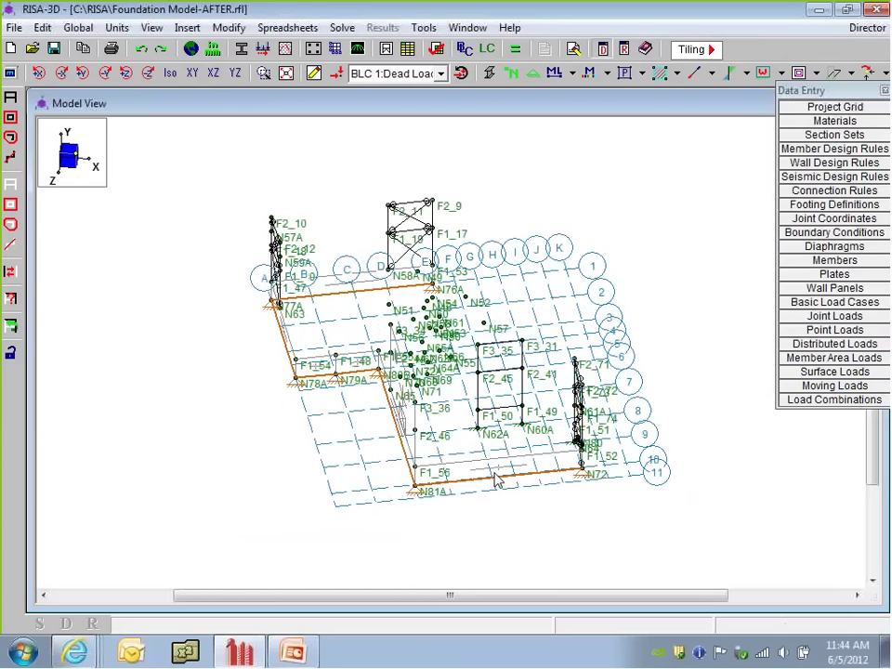
left_click(490, 77)
left_click(490, 78)
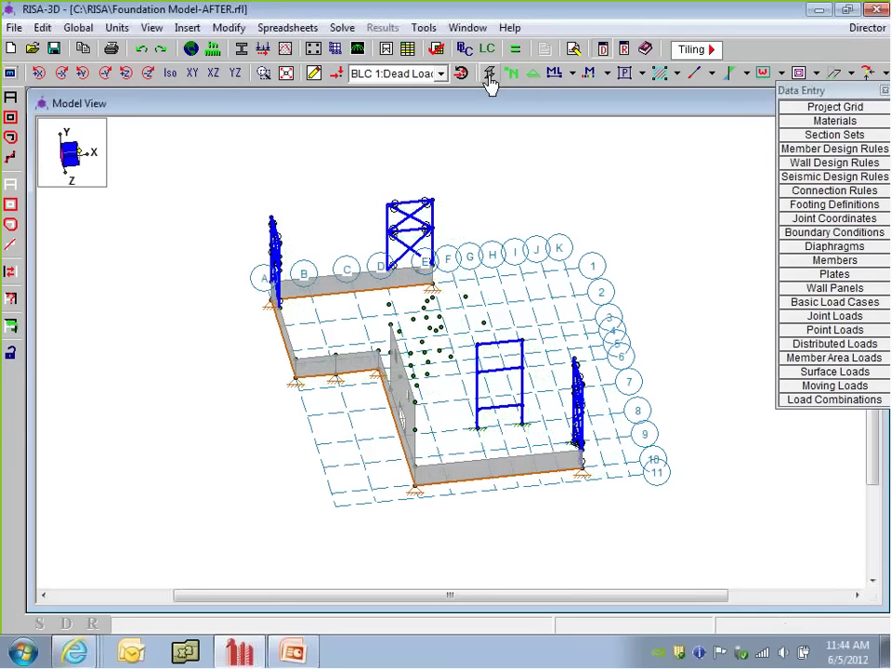
Step: Solve the RISA-3D model for the envelope of marked combinations and close the joint reactions spreadsheet
middle_click_drag(578, 291, 514, 295)
middle_click_drag(494, 364, 484, 422, "ctrl")
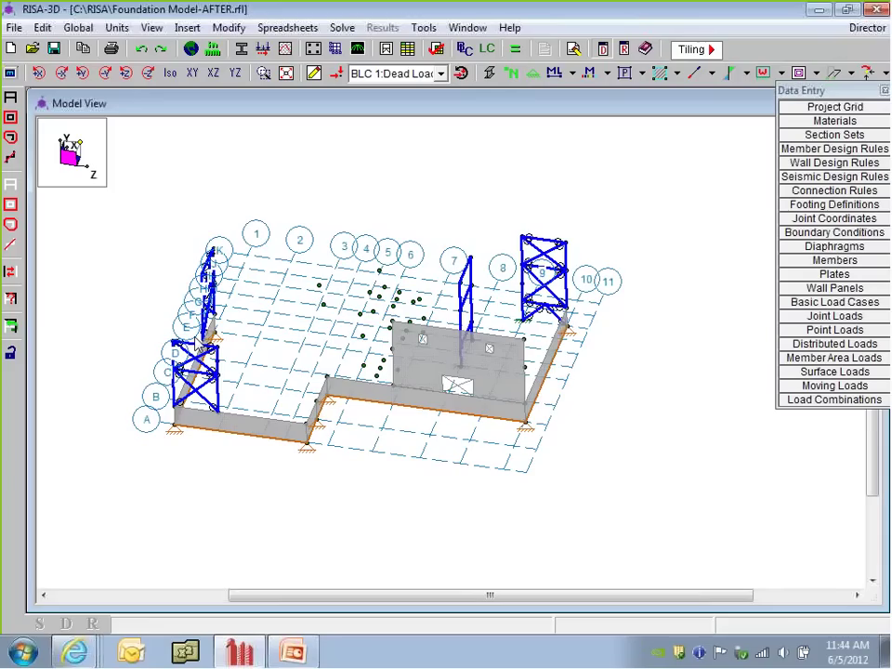
left_click(516, 50)
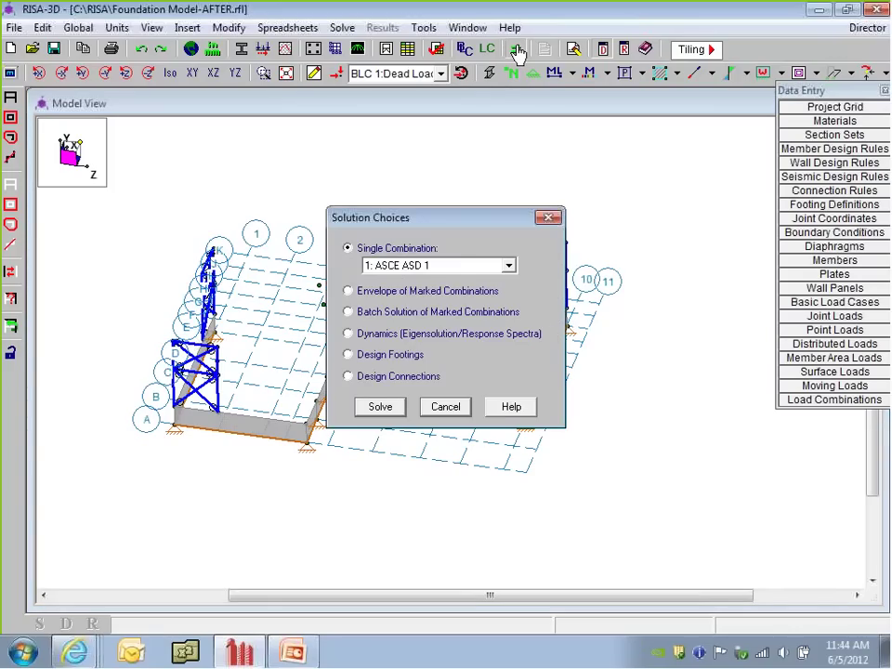
left_click(380, 406)
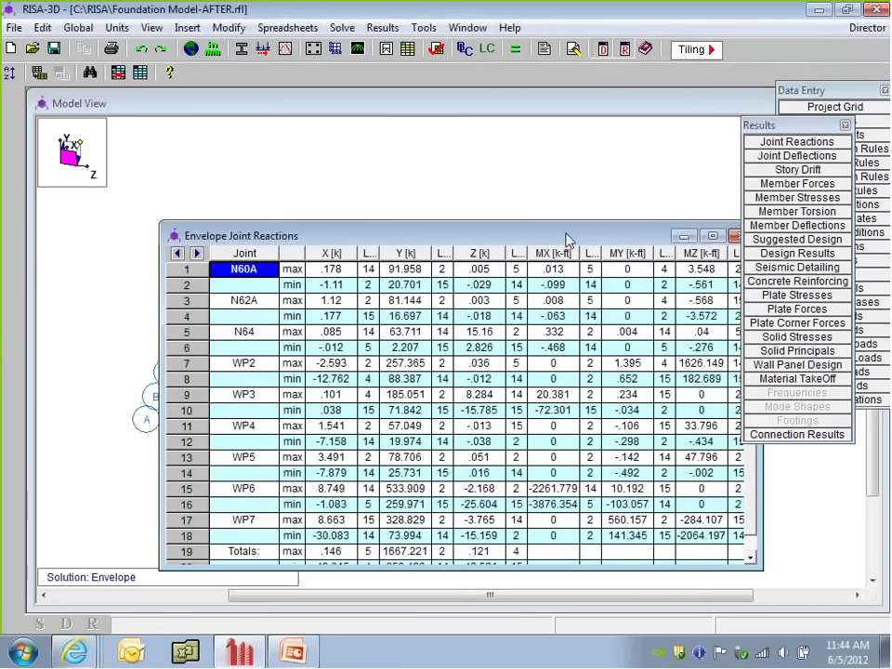
left_click_drag(565, 234, 481, 225)
left_click(654, 230)
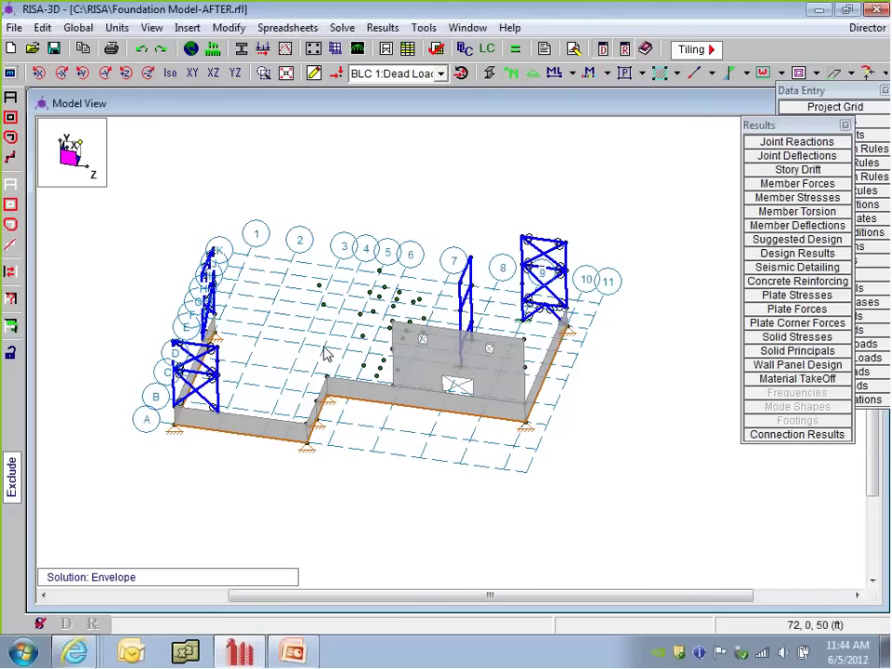
Step: Display the dead loads and the BLC 8 Wind Load X loads on the model, and show the diaphragm outlines
left_click(338, 75)
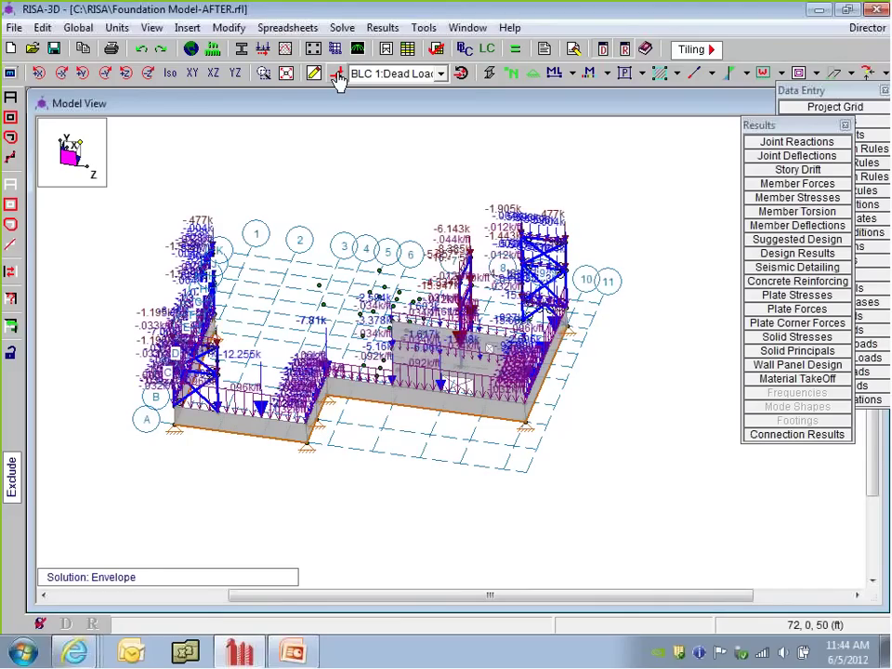
middle_click_drag(573, 417, 491, 420)
left_click(398, 74)
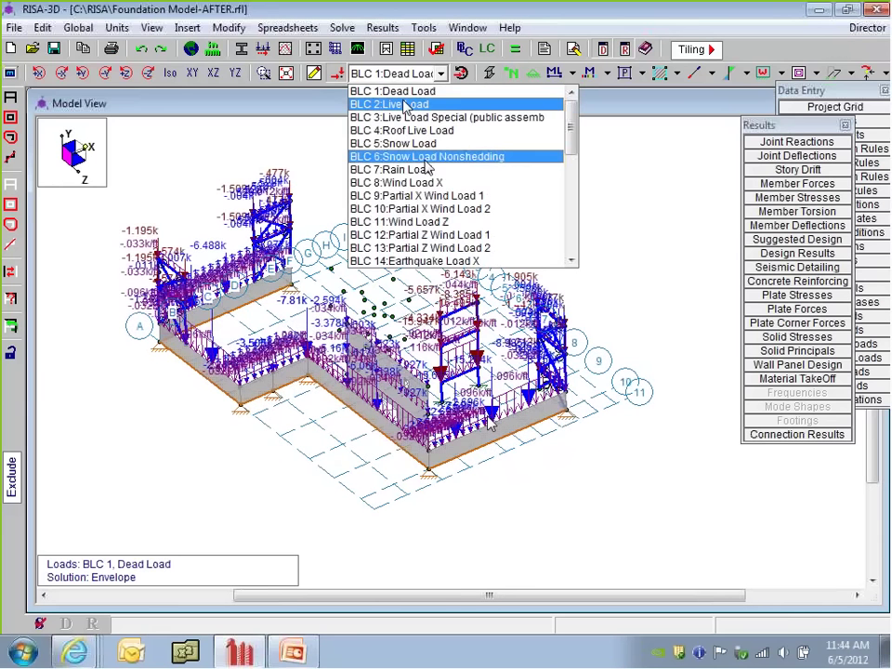
left_click(433, 184)
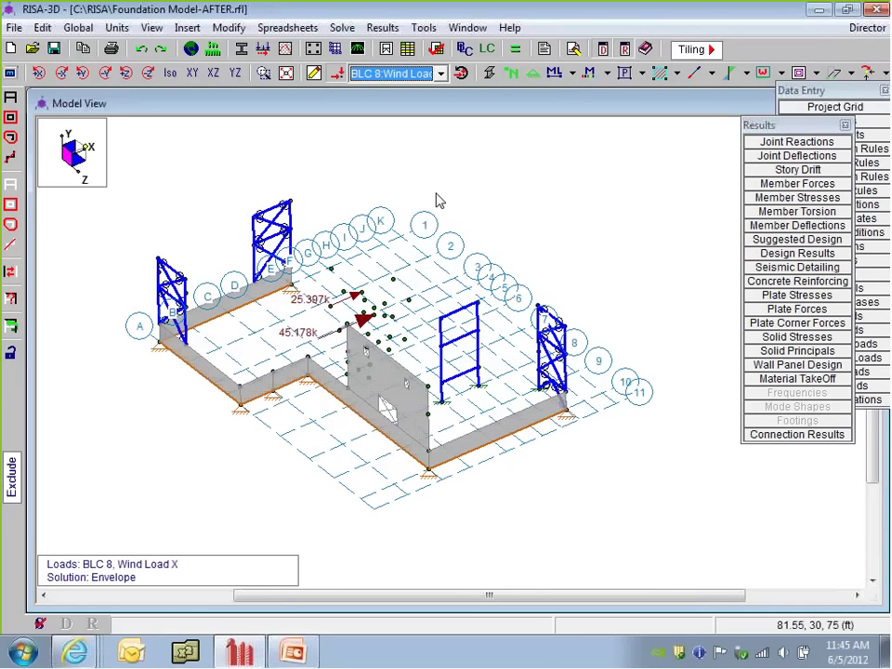
left_click(801, 73)
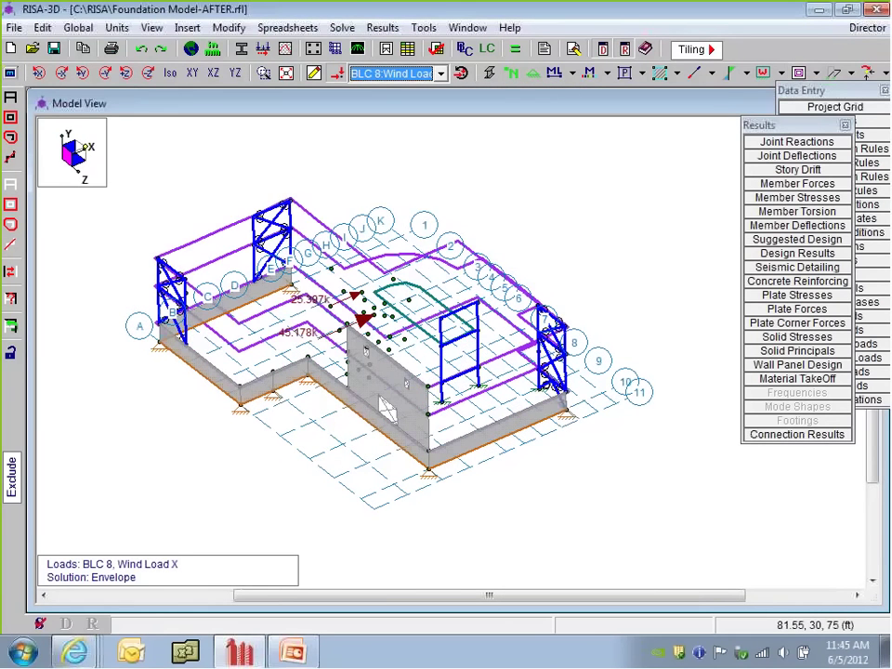
middle_click_drag(402, 352, 306, 355, "ctrl")
scroll(306, 354, "up", 2)
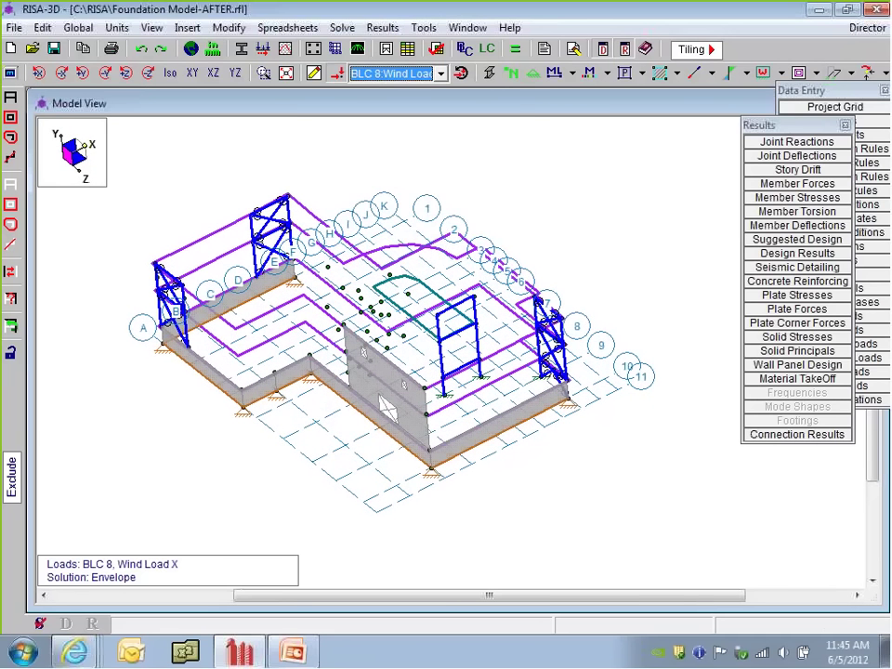
Step: Display the BLC 14 Earthquake Load X loads on the diaphragms and inspect them from a different angle
left_click(441, 74)
scroll(428, 205, "down", 3)
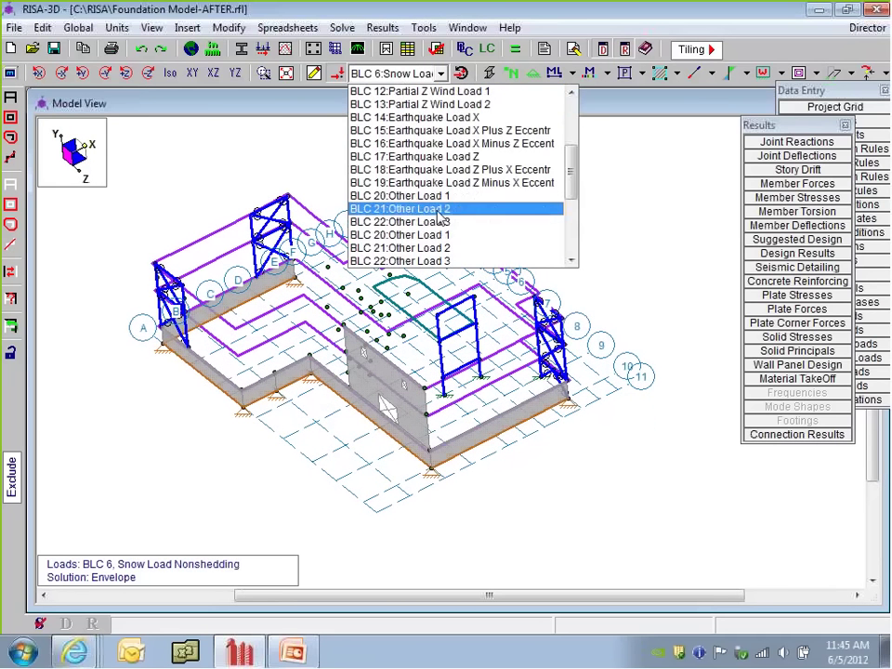
scroll(465, 263, "down", 1)
scroll(448, 195, "up", 3)
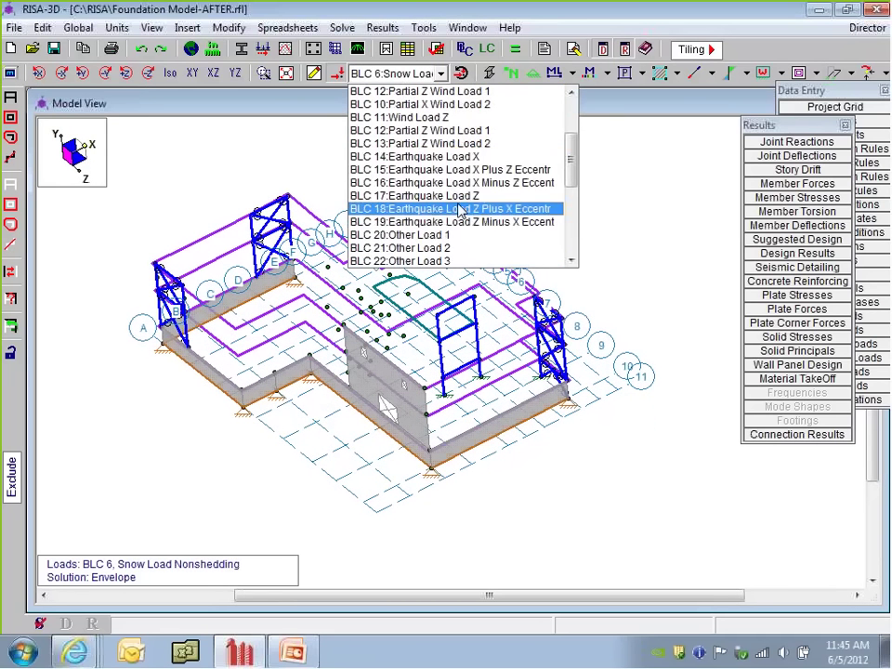
left_click(471, 171)
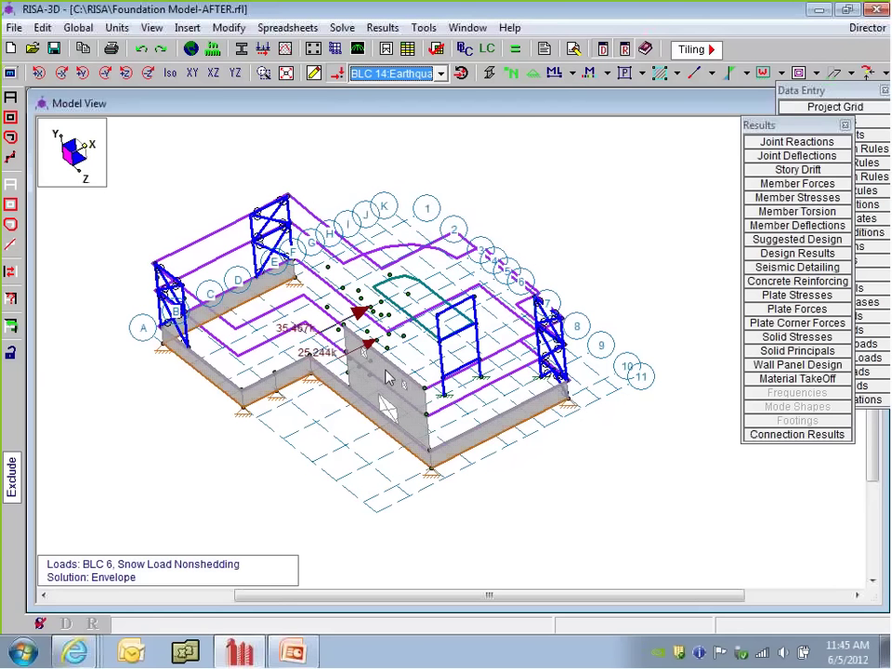
middle_click_drag(392, 372, 398, 342, "ctrl")
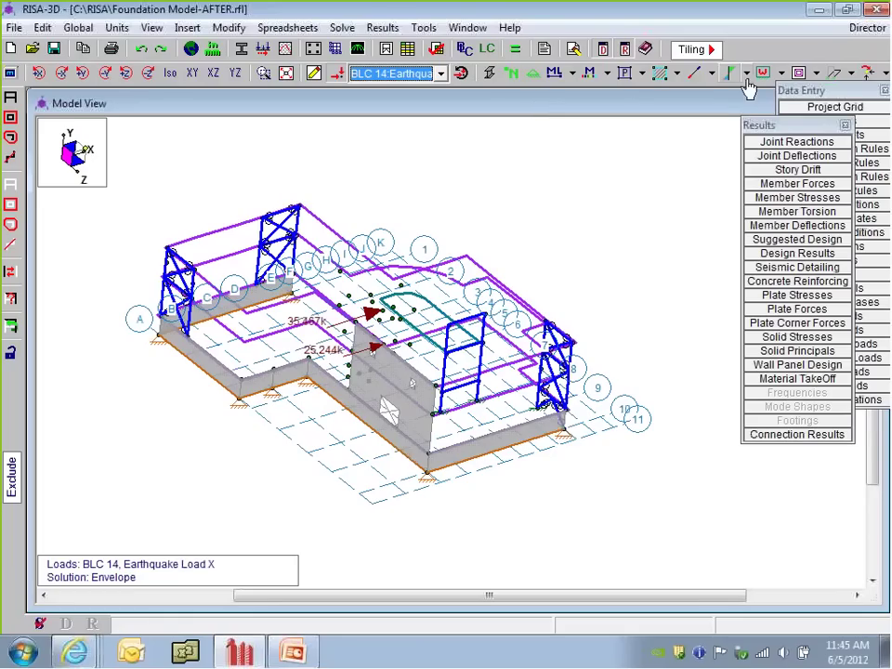
Step: Transfer the model to RISAFoundation and dismiss the global parameters without changes
left_click(867, 27)
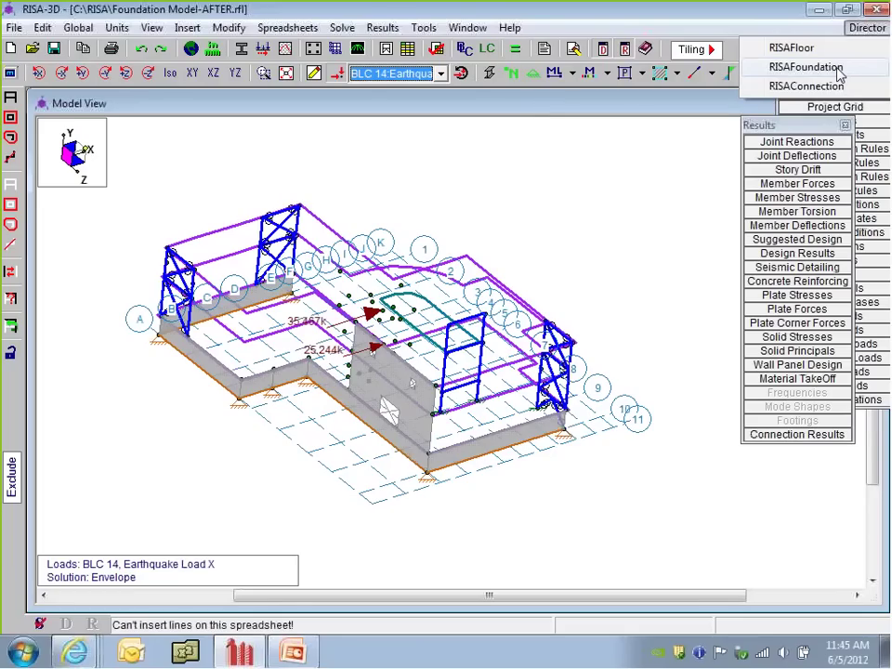
left_click(805, 67)
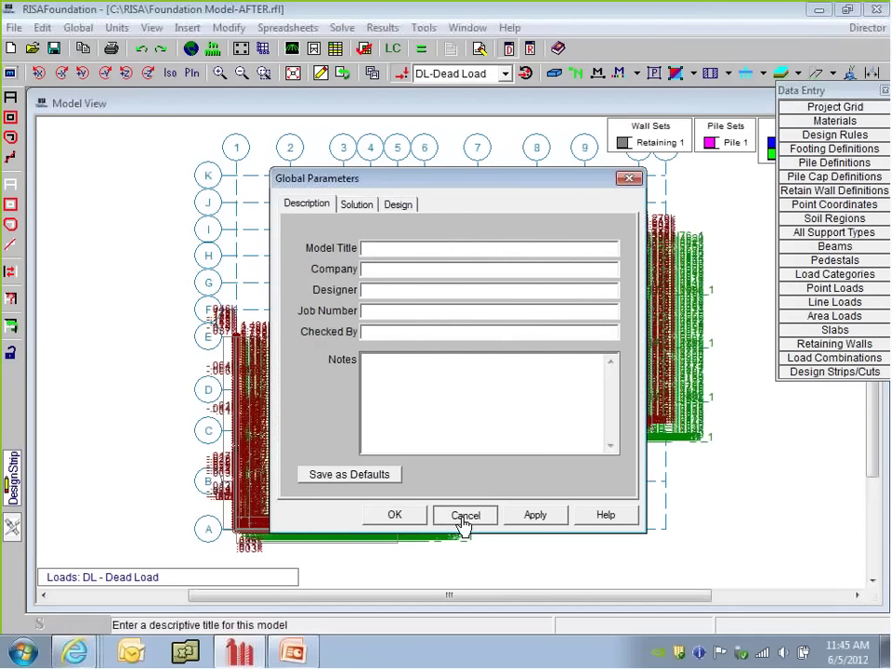
left_click(465, 517)
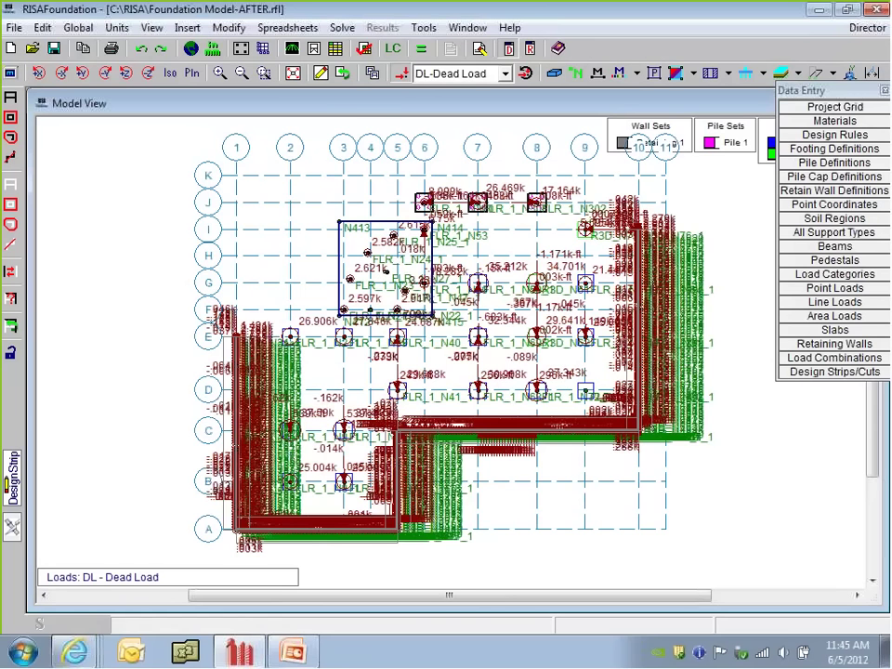
Step: Show the foundation model in isometric view with the loads and point labels hidden
scroll(425, 418, "up", 1)
scroll(425, 419, "down", 2)
left_click(170, 75)
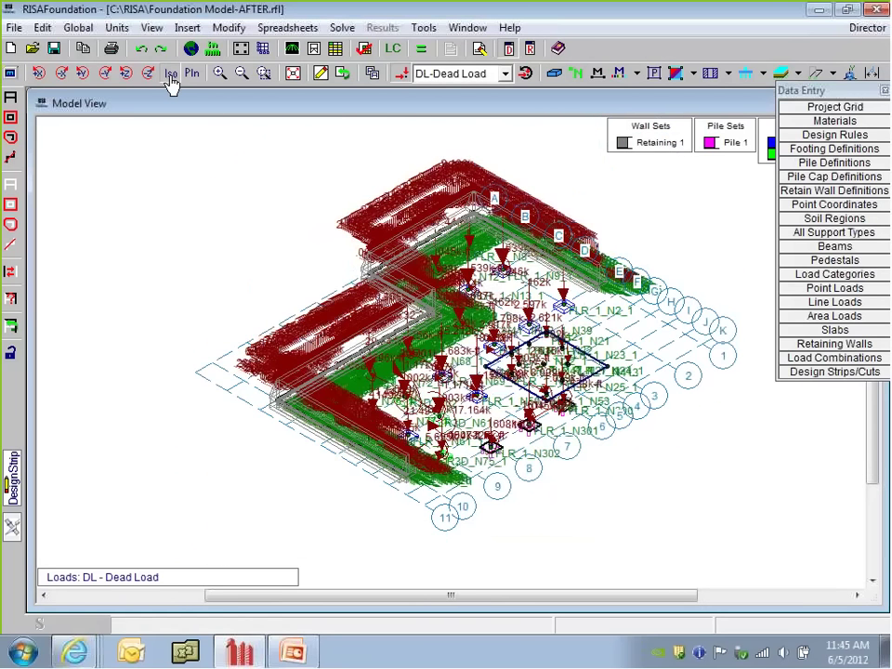
left_click(402, 74)
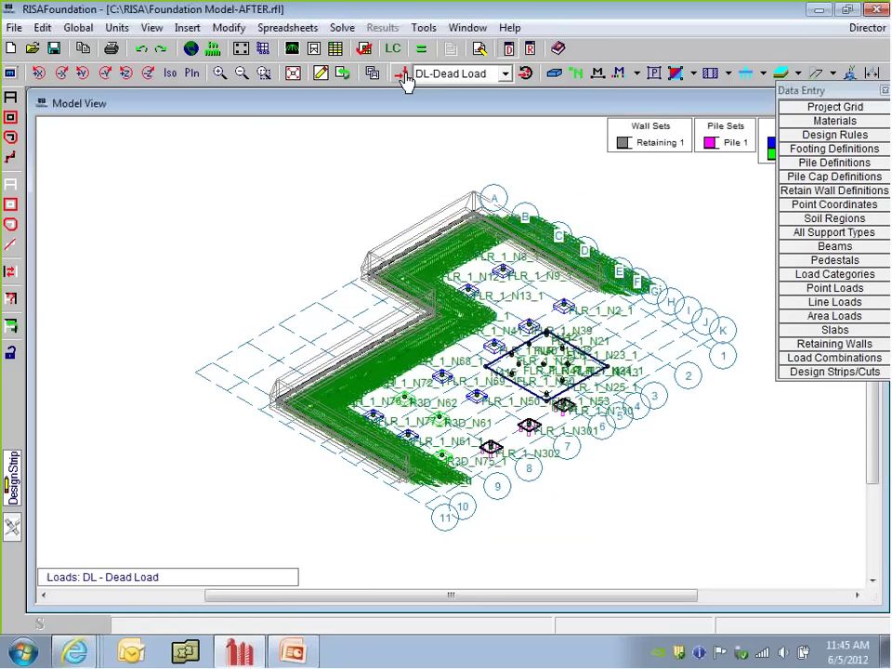
left_click(575, 75)
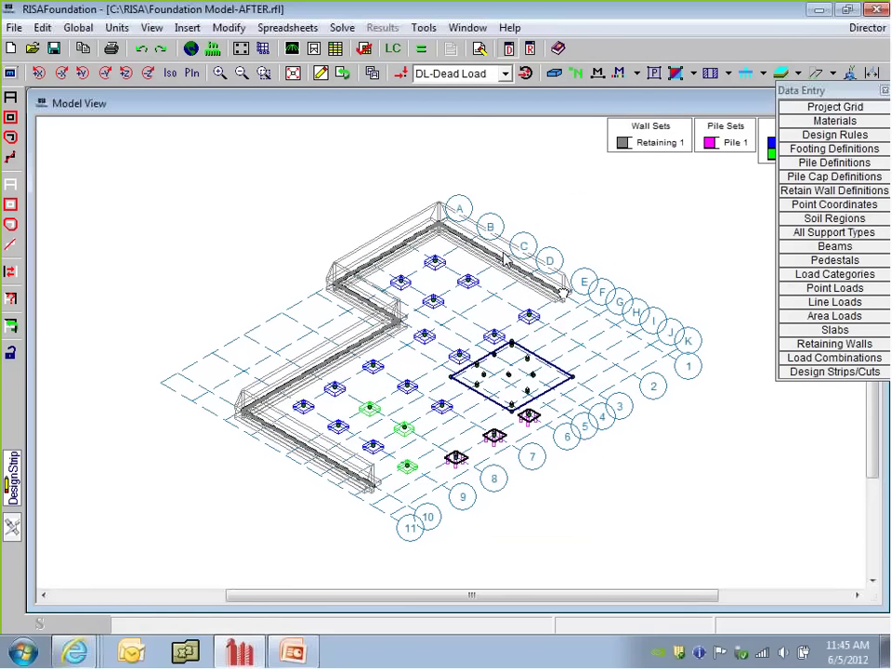
Step: Examine the retaining walls around the foundation perimeter in the isometric view
scroll(479, 354, "up", 3)
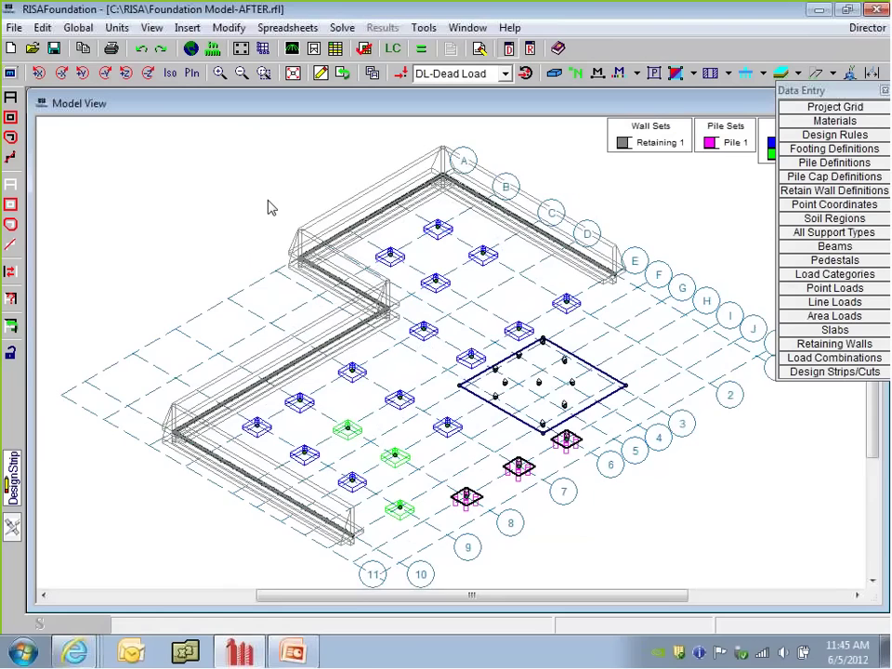
scroll(486, 388, "up", 2)
scroll(486, 387, "down", 2)
scroll(641, 273, "up", 2)
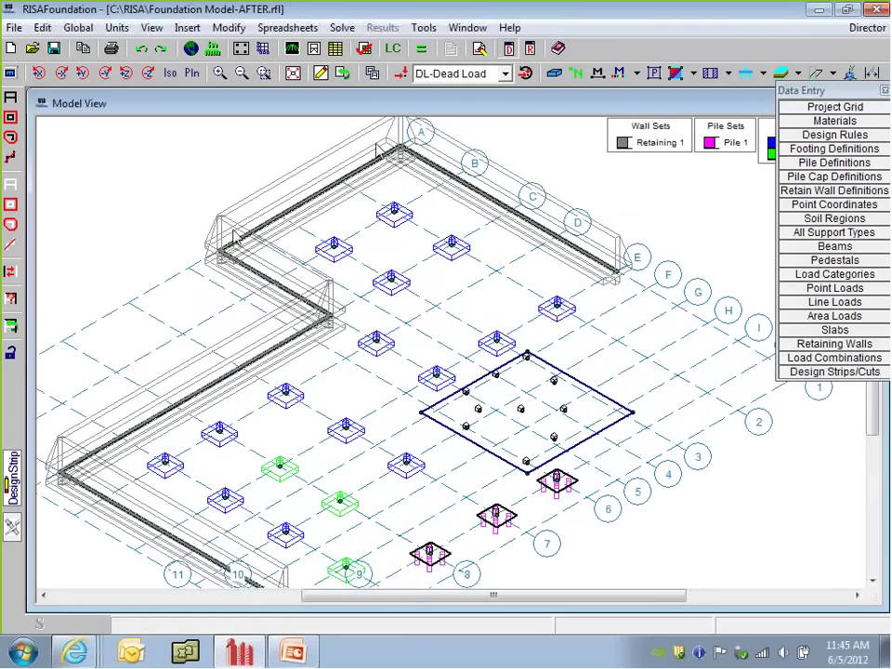
scroll(344, 330, "down", 2)
middle_click_drag(297, 287, 340, 320)
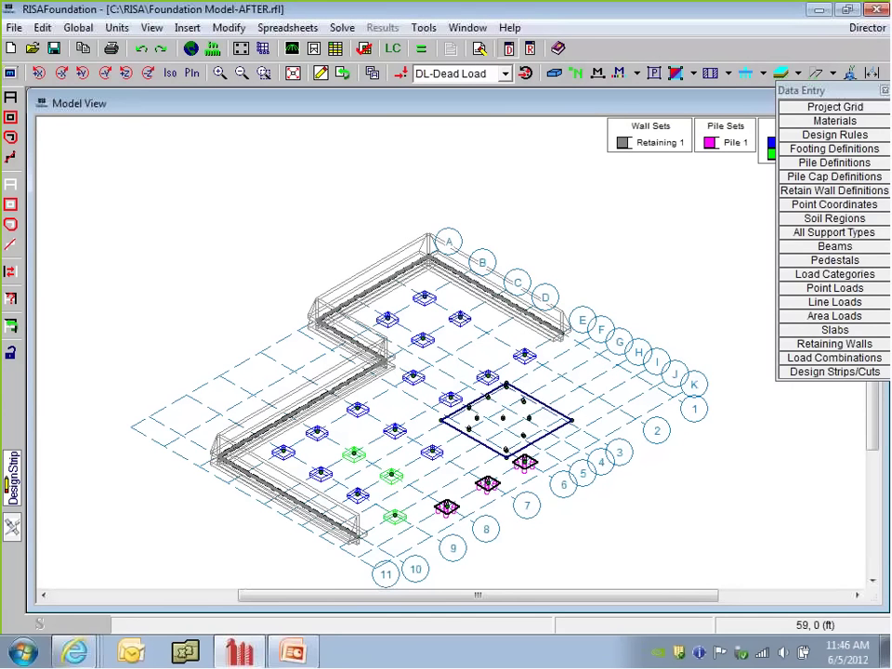
Step: Examine the retaining wall footings and corners in plan view, and uncover the footing sets legend hidden behind the data entry list
left_click(193, 75)
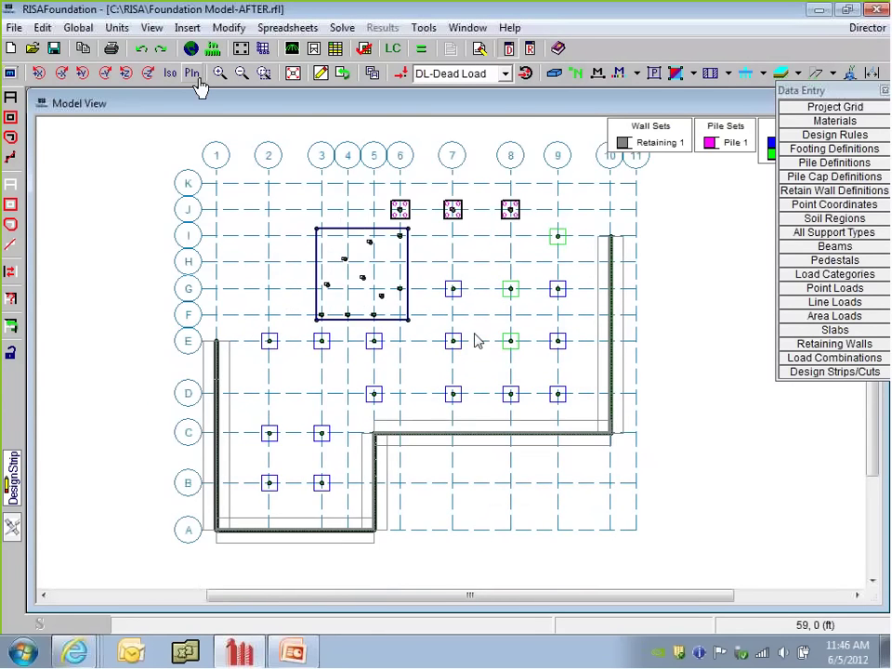
scroll(634, 395, "up", 3)
middle_click_drag(614, 440, 726, 390)
middle_click_drag(339, 445, 485, 431)
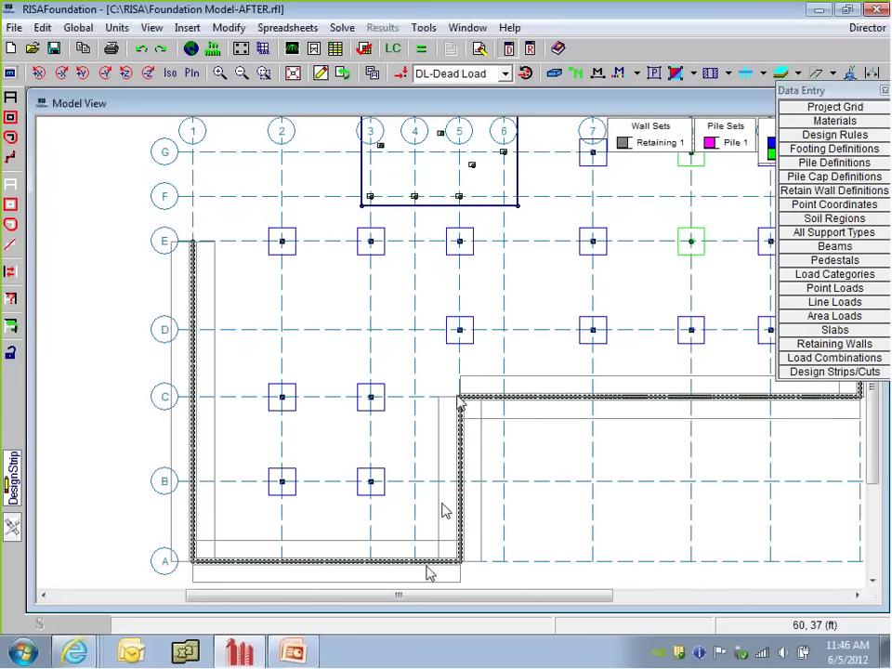
middle_click_drag(467, 382, 443, 434)
scroll(443, 434, "down", 3)
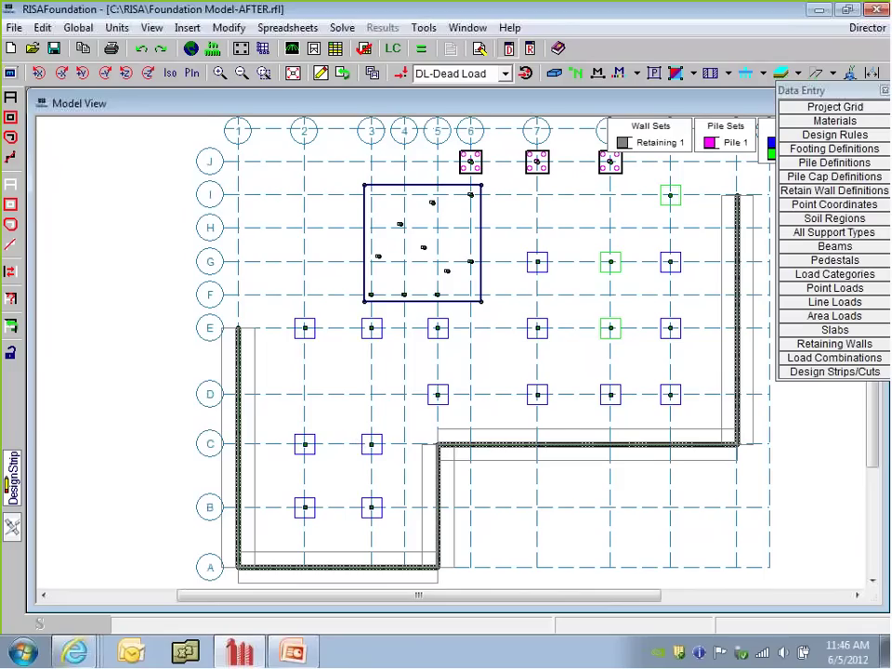
middle_click_drag(636, 274, 631, 275)
left_click_drag(846, 90, 841, 250)
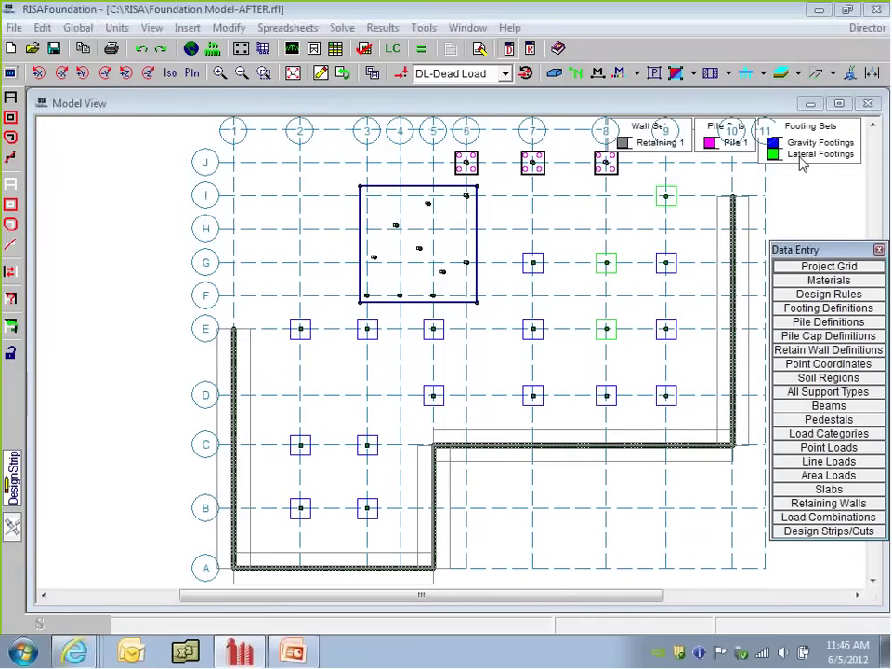
middle_click_drag(632, 269, 621, 289)
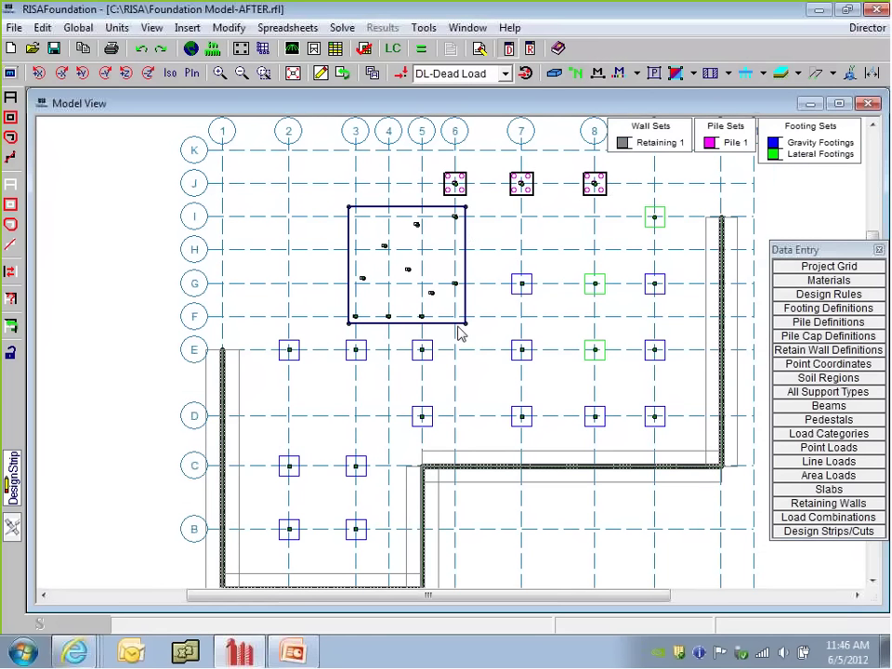
Step: Examine the slab, pedestals, pile caps and spread footings in isometric view
left_click(172, 73)
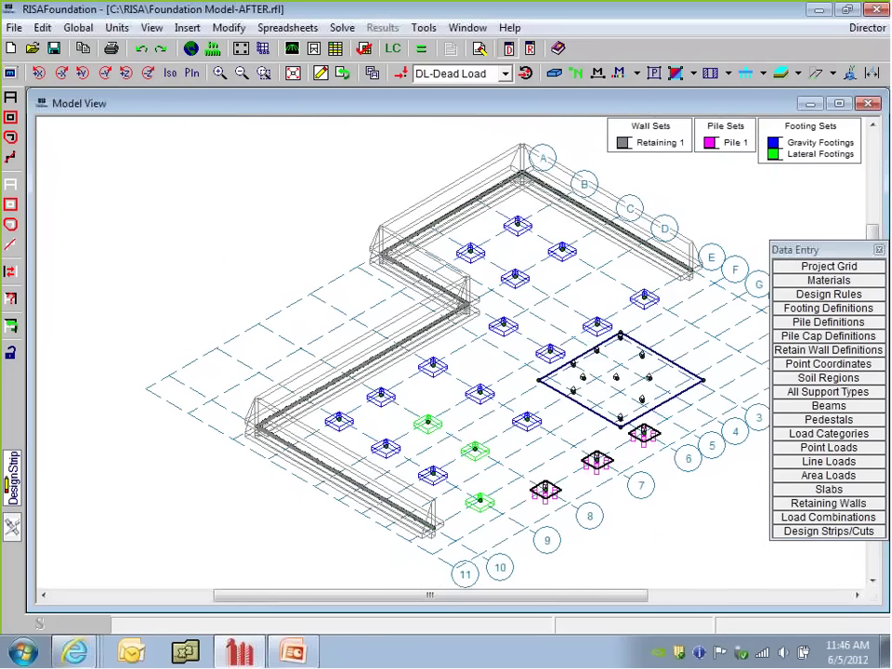
middle_click_drag(633, 372, 568, 356)
scroll(570, 358, "up", 6)
scroll(581, 333, "down", 3)
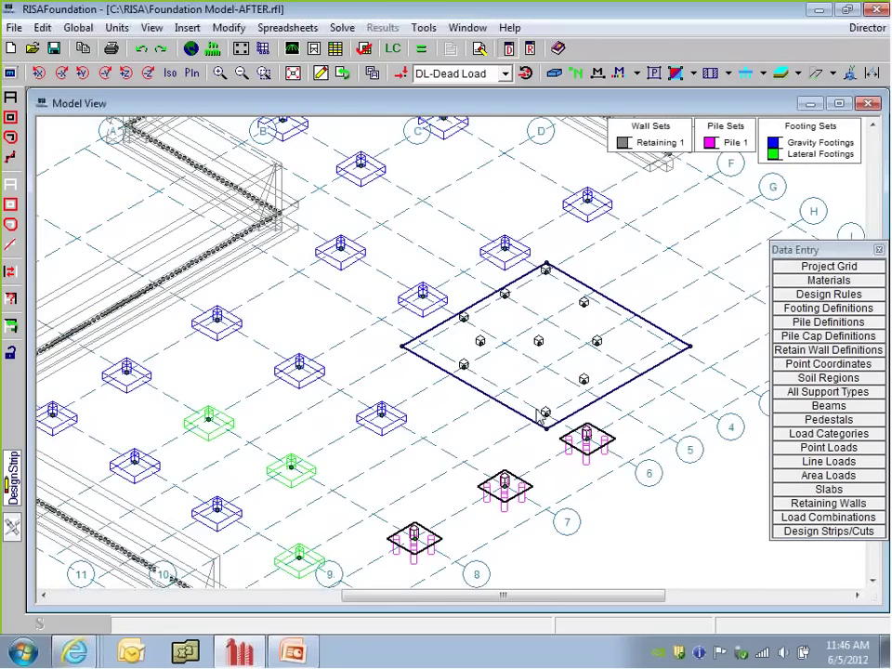
scroll(541, 414, "down", 1)
middle_click_drag(568, 397, 599, 395)
scroll(600, 395, "down", 1)
middle_click_drag(488, 294, 483, 313)
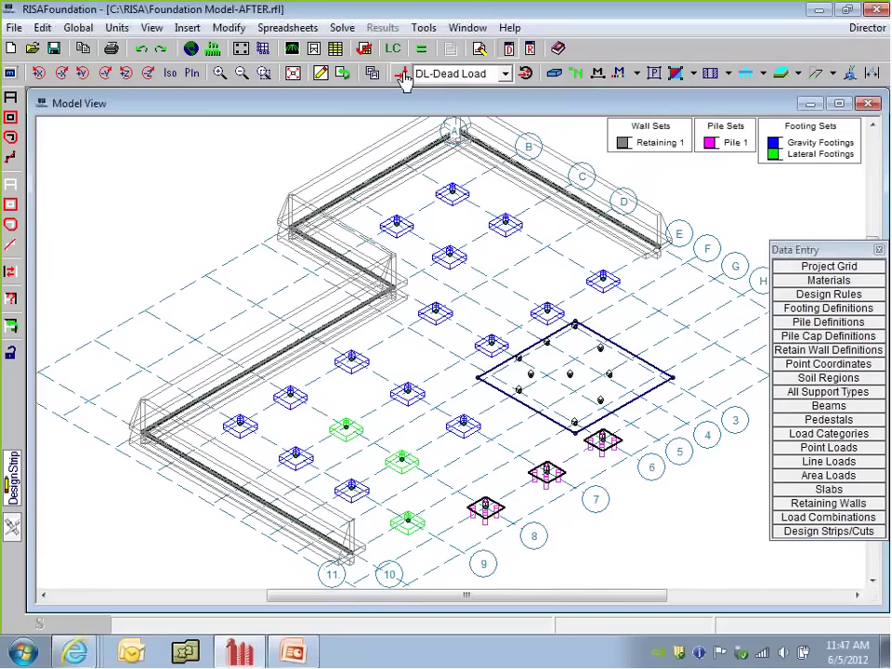
Step: Display the DL-Dead Load loads and inspect those along the top of the retaining wall between grids C and E up close
left_click(452, 75)
left_click(451, 80)
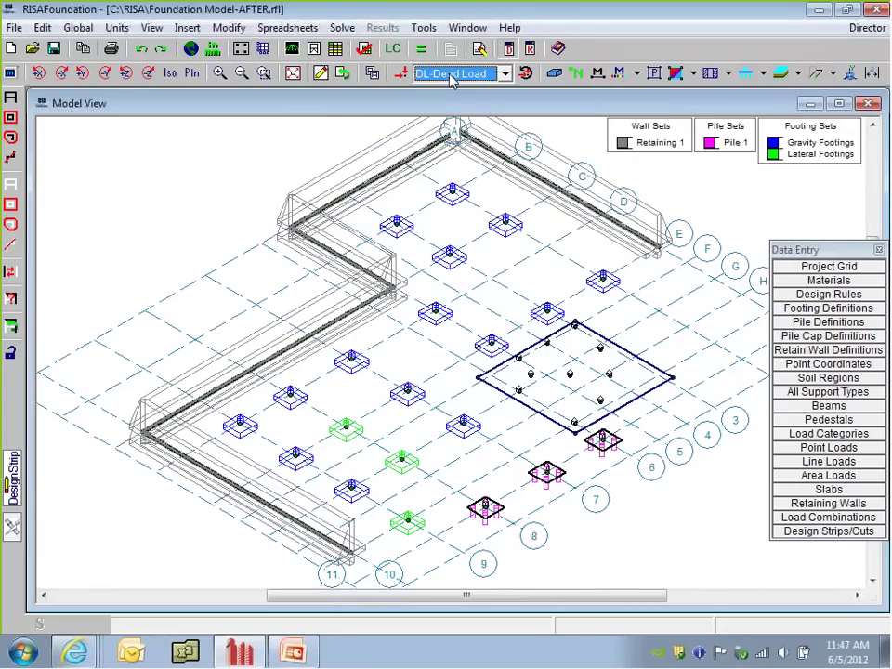
left_click(400, 76)
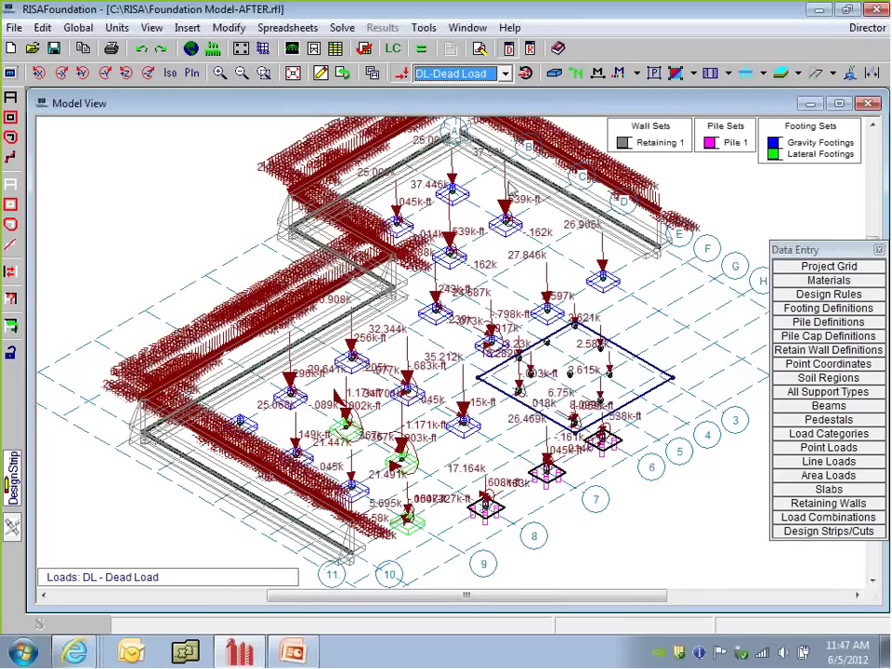
middle_click_drag(534, 263, 516, 317)
left_click(630, 322)
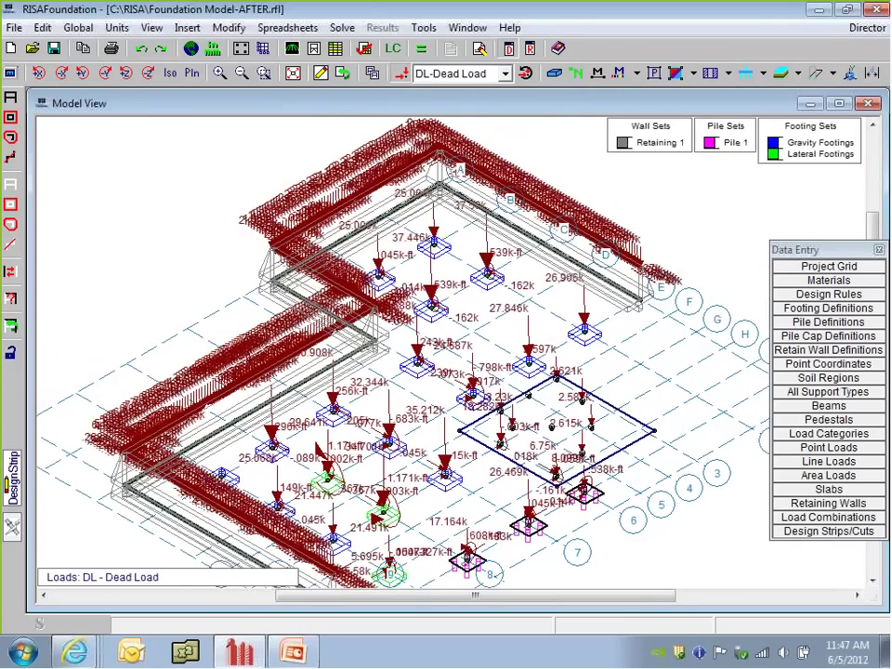
scroll(627, 258, "up", 1)
scroll(627, 260, "up", 5)
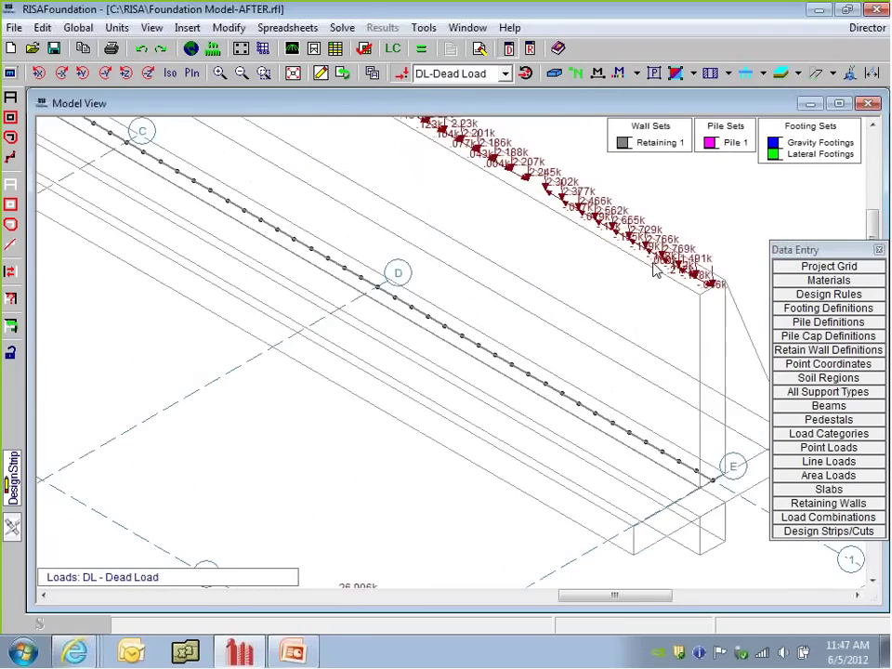
scroll(460, 232, "up", 4)
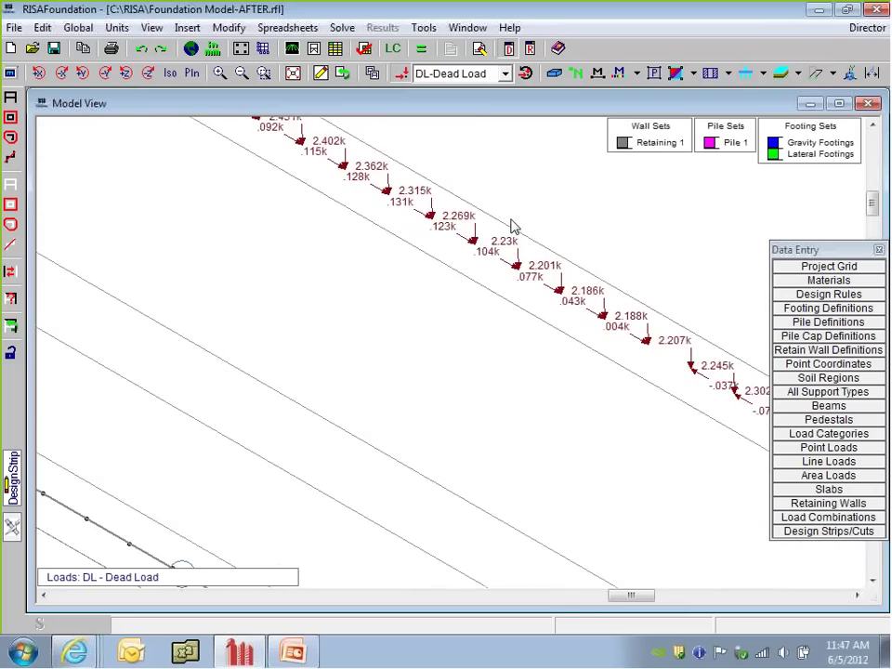
Step: Examine the DL-Dead Load loads along the retaining walls and on the spread footings, slab pedestals and pile caps
scroll(514, 227, "down", 8)
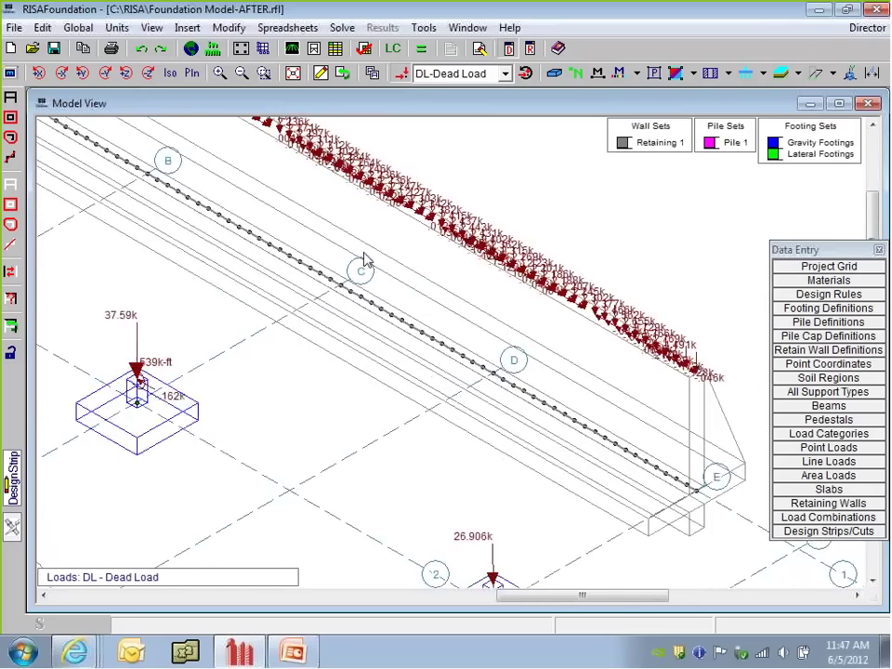
middle_click_drag(302, 262, 472, 230)
middle_click_drag(436, 319, 555, 291)
middle_click_drag(412, 295, 506, 276)
middle_click_drag(292, 308, 430, 373)
scroll(292, 199, "up", 3)
scroll(420, 375, "down", 6)
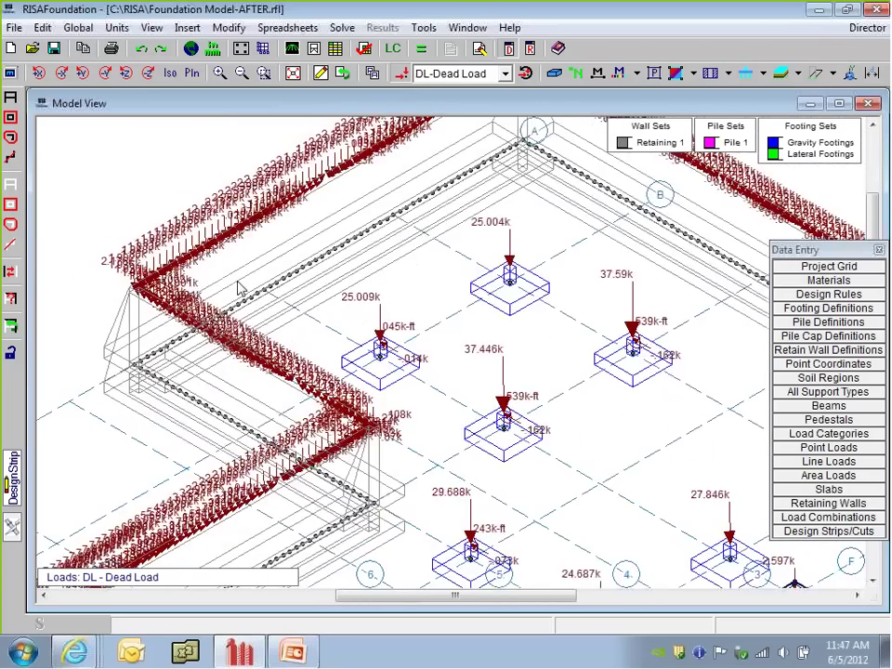
middle_click_drag(555, 569, 567, 398)
scroll(567, 398, "up", 5)
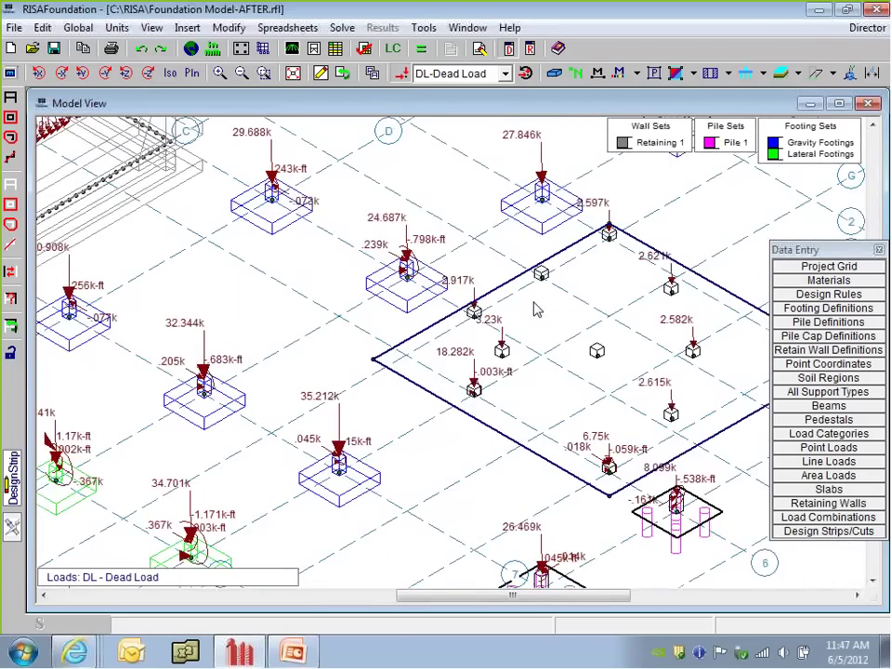
scroll(535, 335, "down", 6)
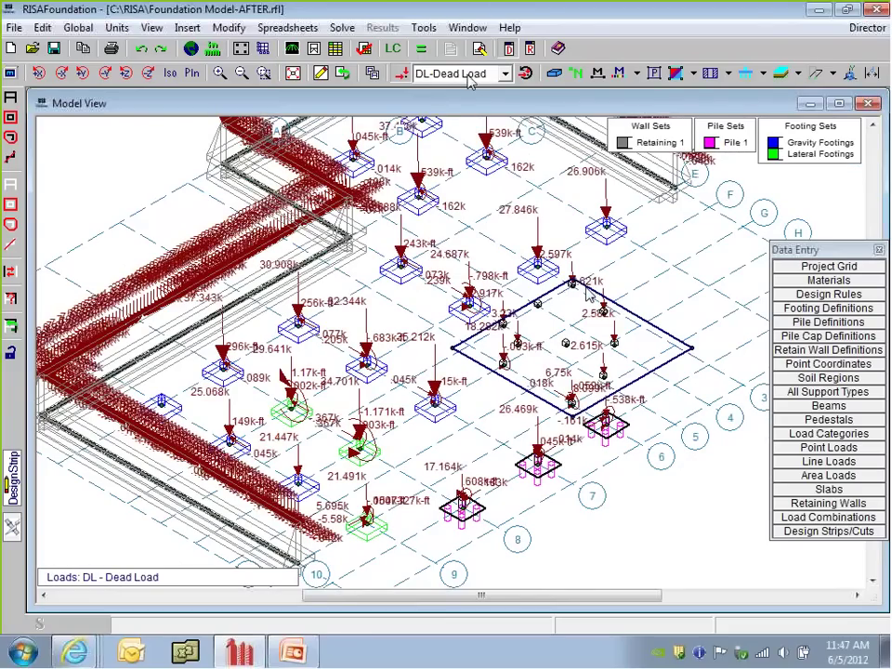
Step: Display the LL-Live Load loads and the WLX and WLZ wind loads one at a time across the whole foundation
left_click(506, 73)
left_click(446, 102)
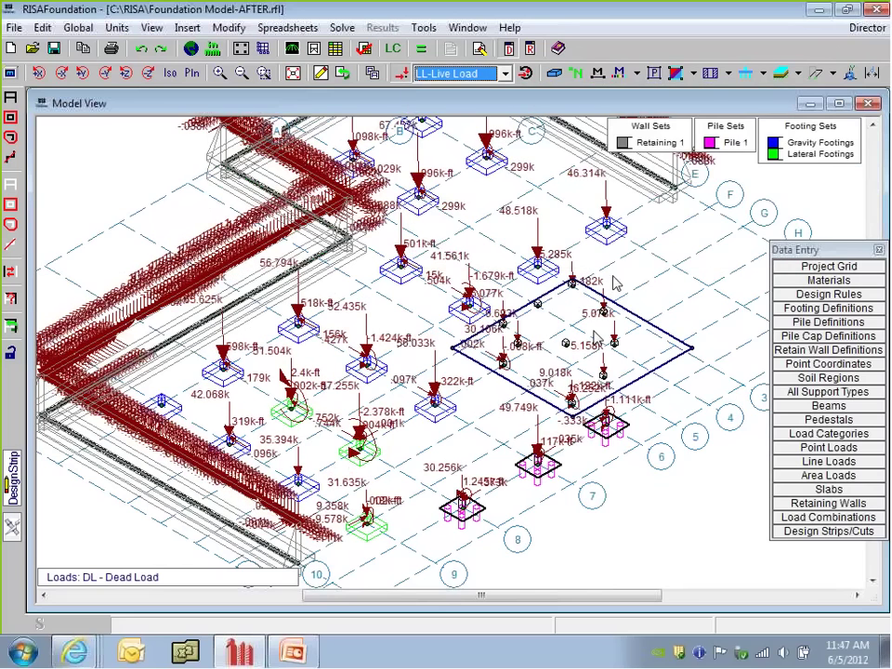
left_click(461, 73)
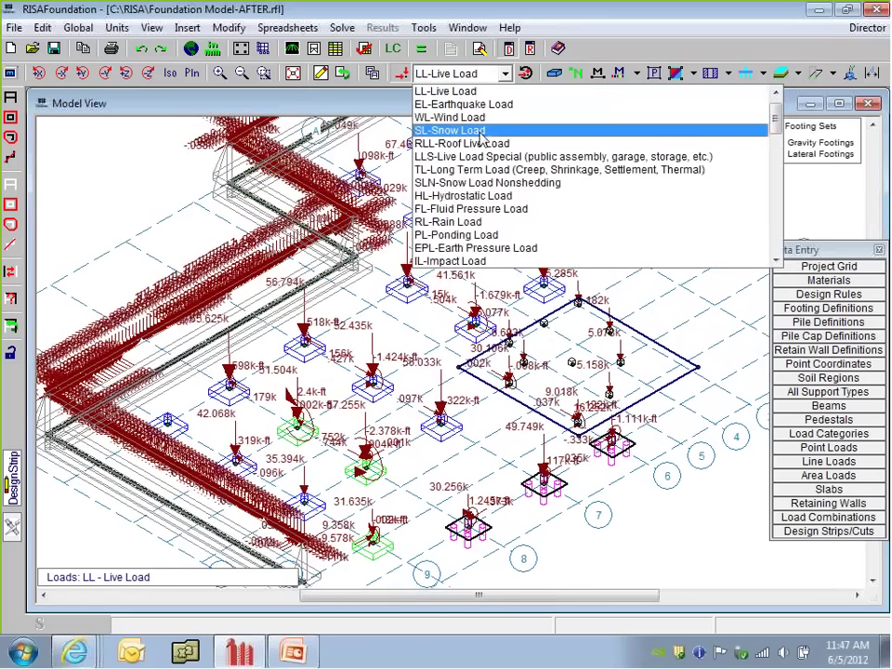
scroll(493, 186, "down", 6)
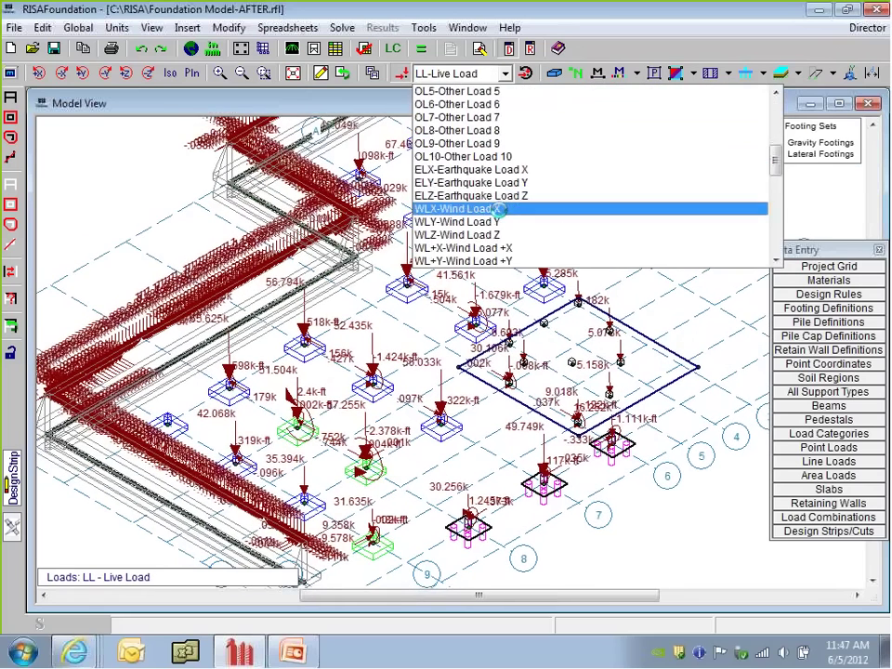
left_click(499, 209)
scroll(496, 283, "down", 4)
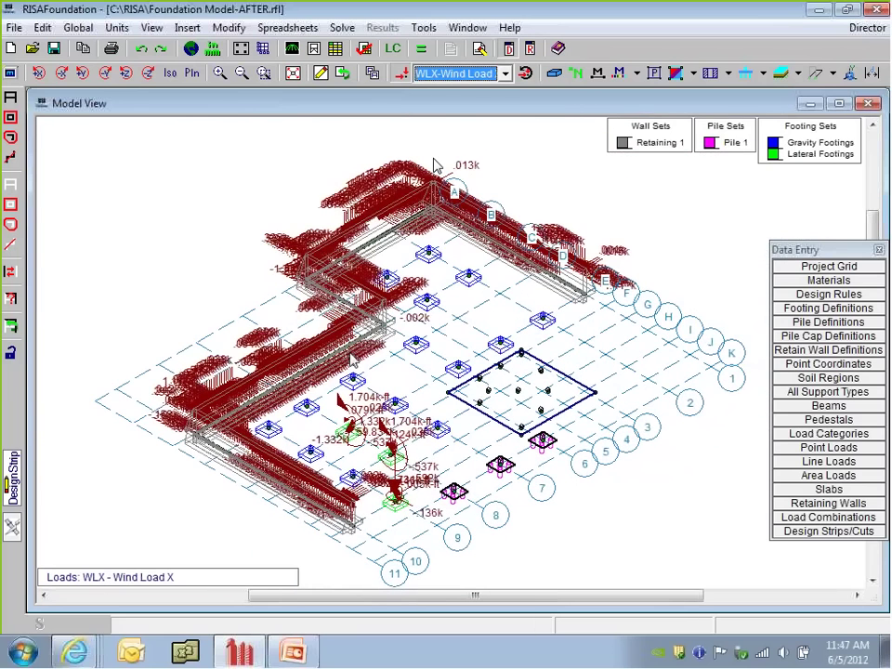
left_click(506, 74)
left_click(457, 117)
scroll(265, 394, "up", 3)
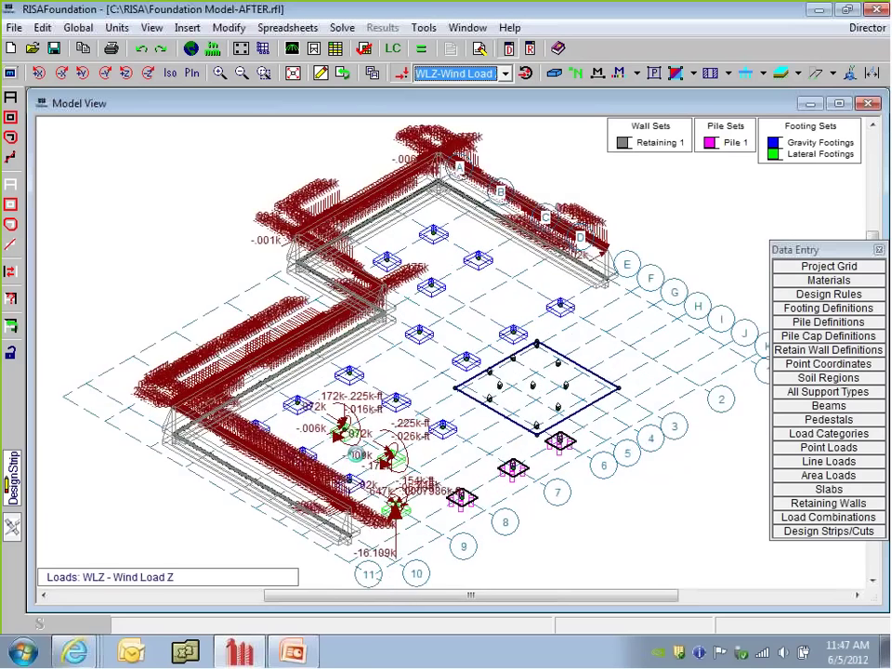
Step: Display the ELX+Y-Earthquake Load X Plus Y Eccentricity loads on the foundation
left_click(471, 75)
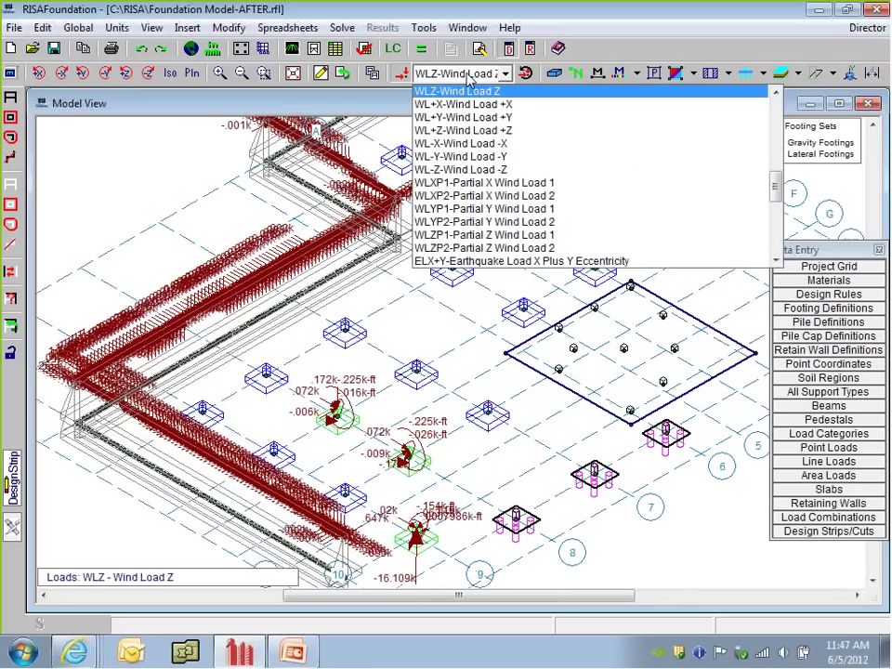
scroll(558, 158, "down", 3)
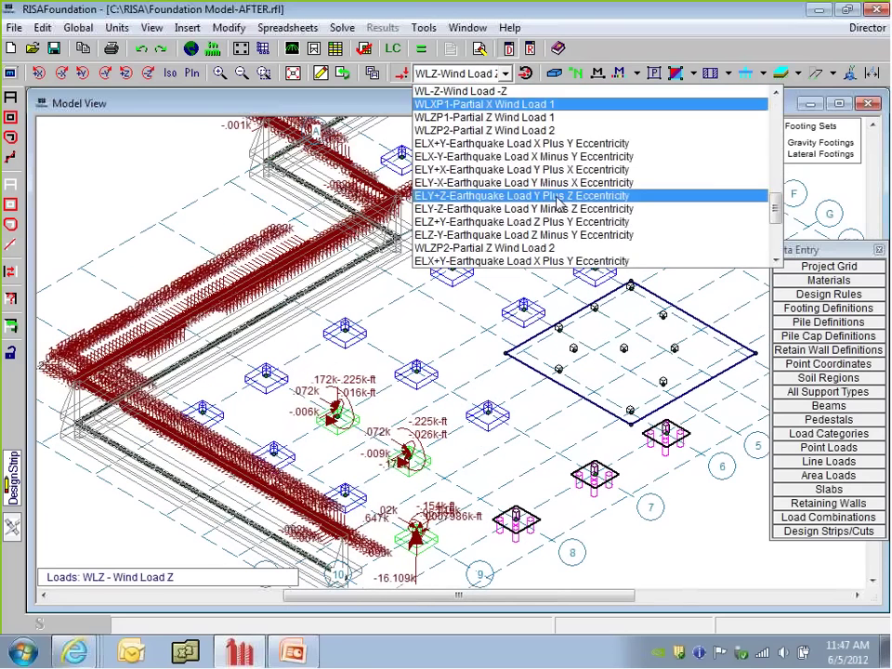
left_click(564, 144)
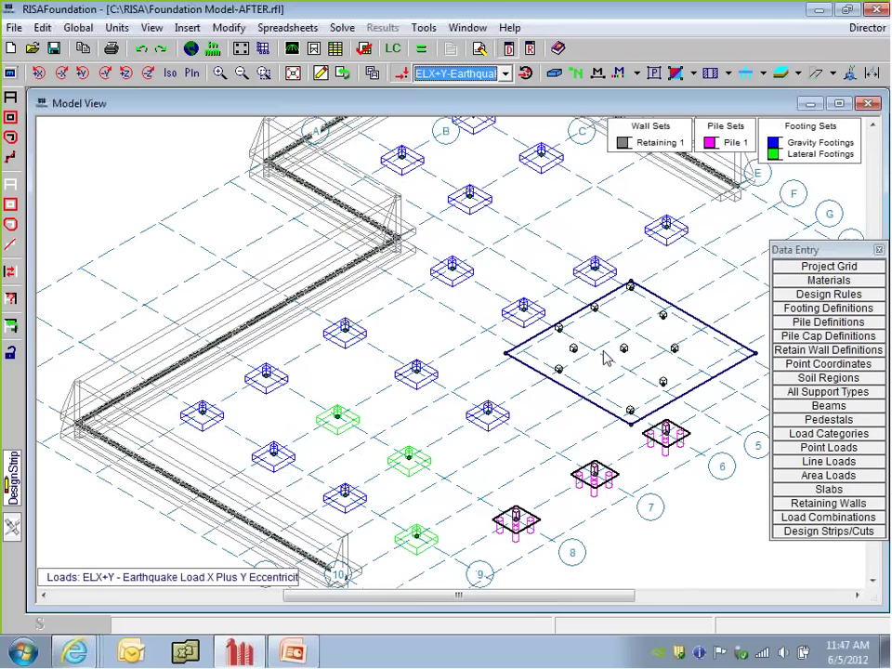
Step: Display the ELX-Earthquake Load X loads and the ELZ-Earthquake Load Z loads one at a time on the foundation
left_click(468, 74)
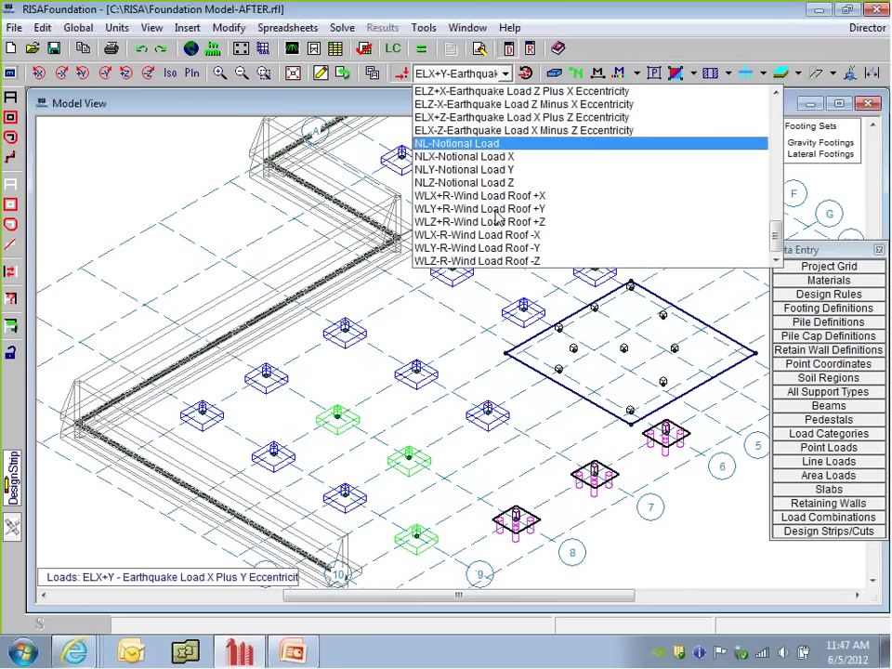
scroll(483, 196, "up", 4)
scroll(499, 216, "up", 3)
left_click(499, 138)
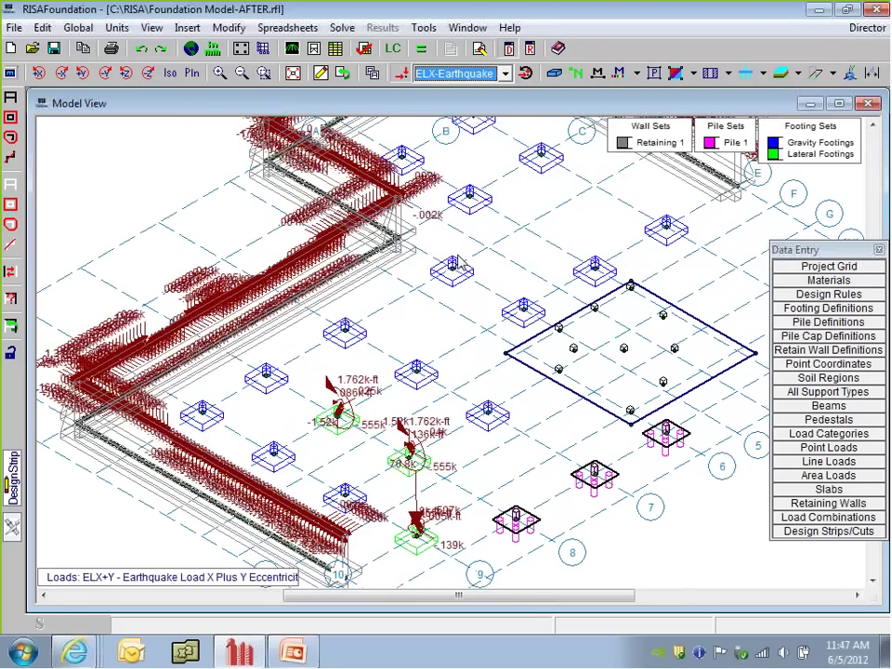
scroll(509, 281, "down", 5)
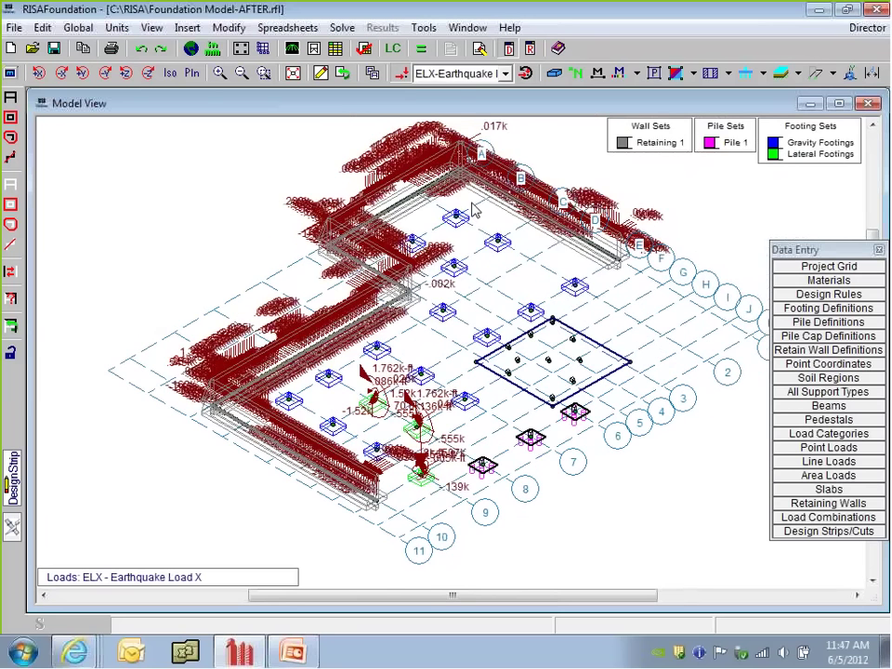
left_click(455, 74)
left_click(461, 117)
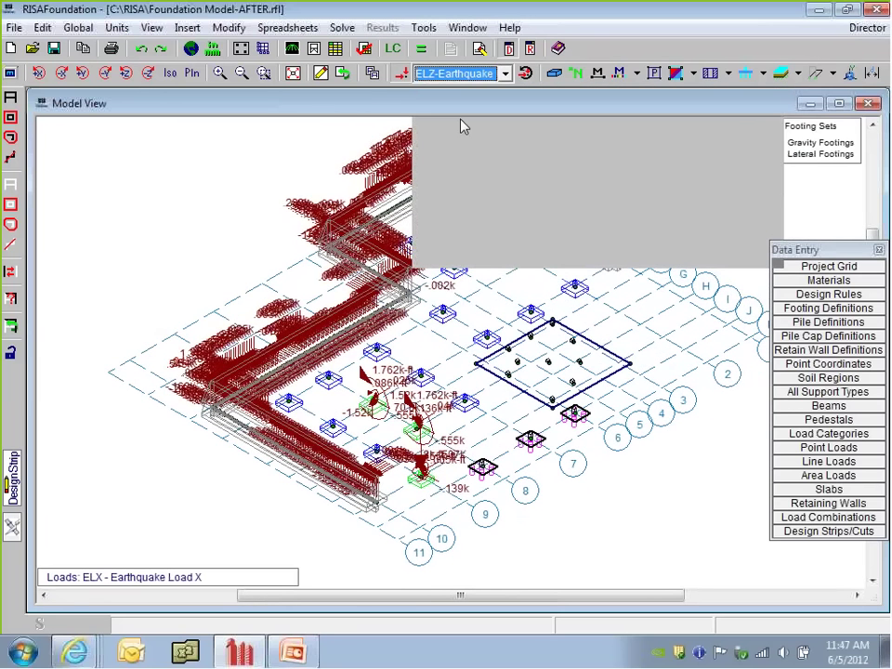
Step: Review the load categories spreadsheet with its point load counts, and close it again
left_click(806, 436)
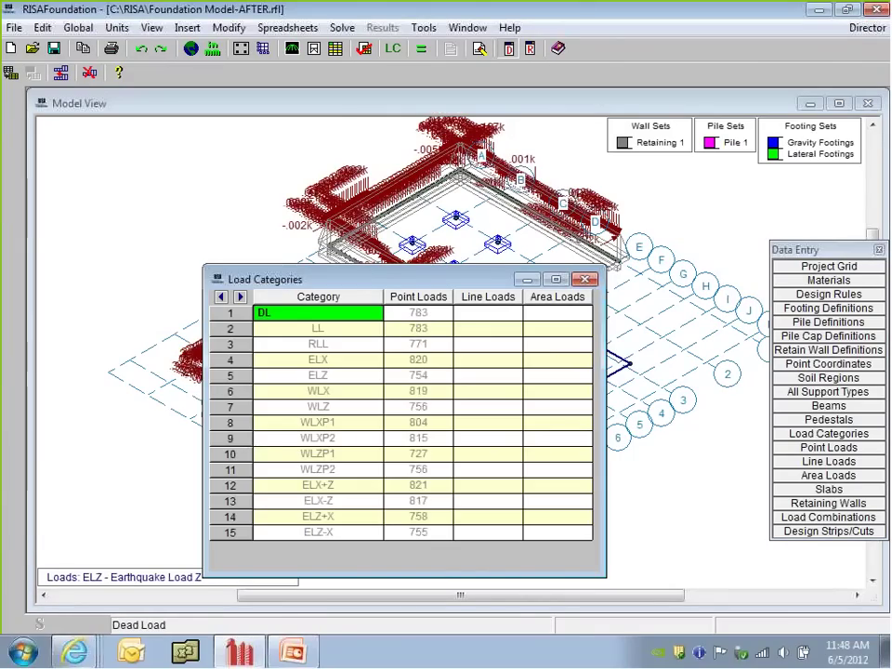
left_click(586, 279)
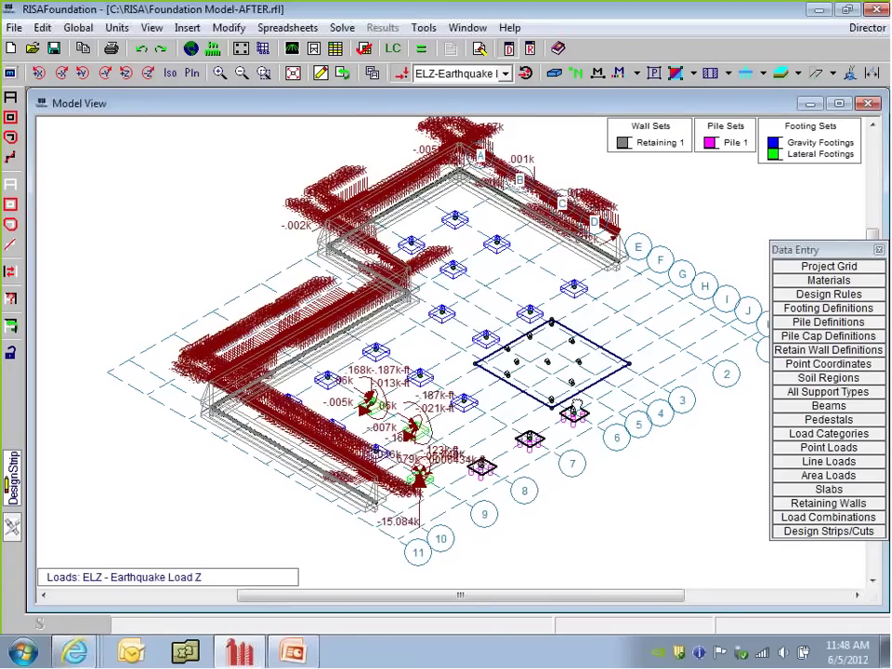
middle_click_drag(574, 408, 554, 415)
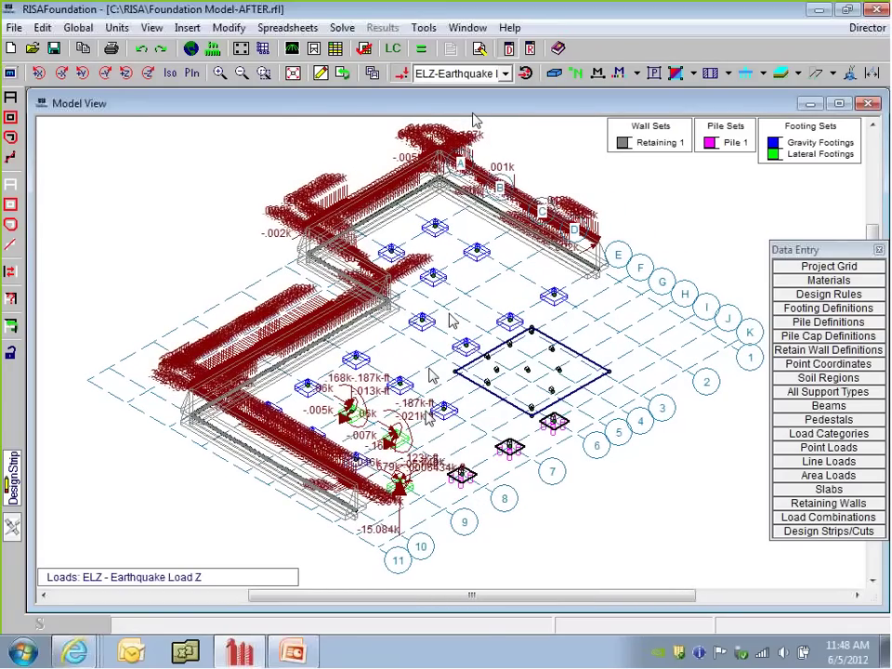
Step: Review the whole load combinations spreadsheet, enlarging it to read the service, strength and IBC rows, and return to the model view
left_click(831, 520)
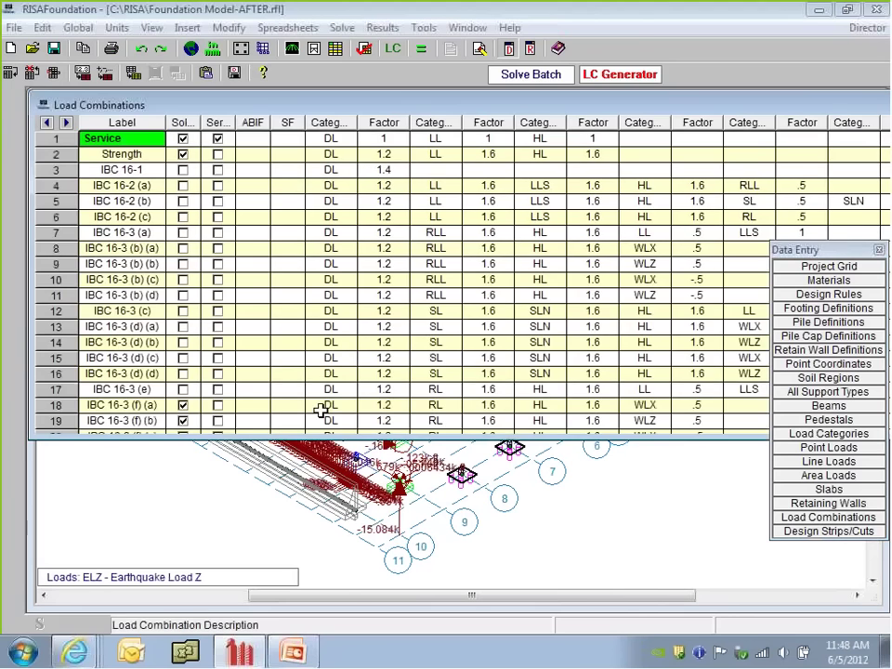
left_click_drag(770, 106, 496, 110)
left_click_drag(871, 142, 719, 169)
left_click_drag(532, 103, 727, 93)
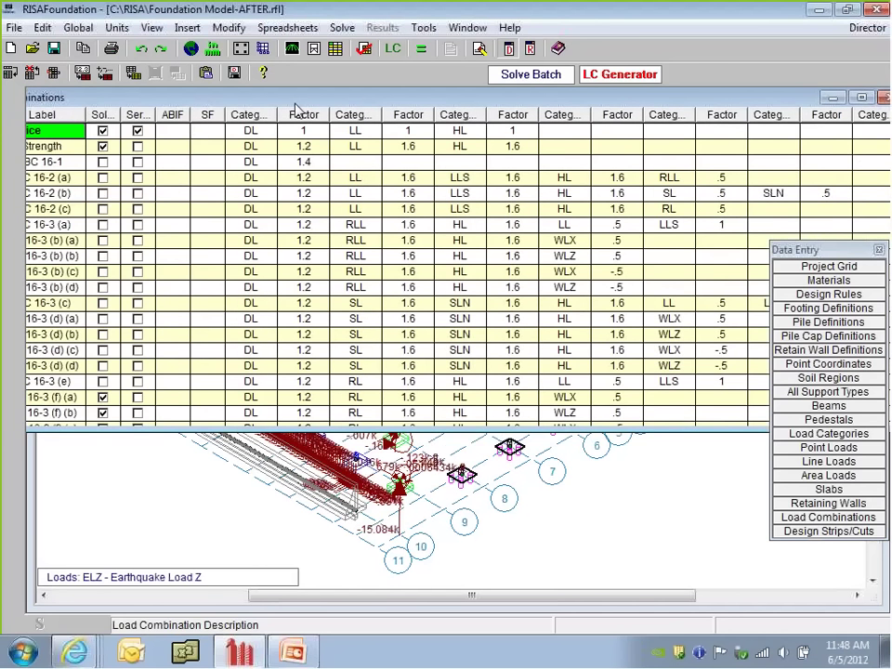
left_click_drag(299, 99, 364, 108)
scroll(226, 429, "down", 17)
left_click_drag(226, 438, 226, 543)
scroll(216, 413, "down", 2)
scroll(217, 412, "down", 15)
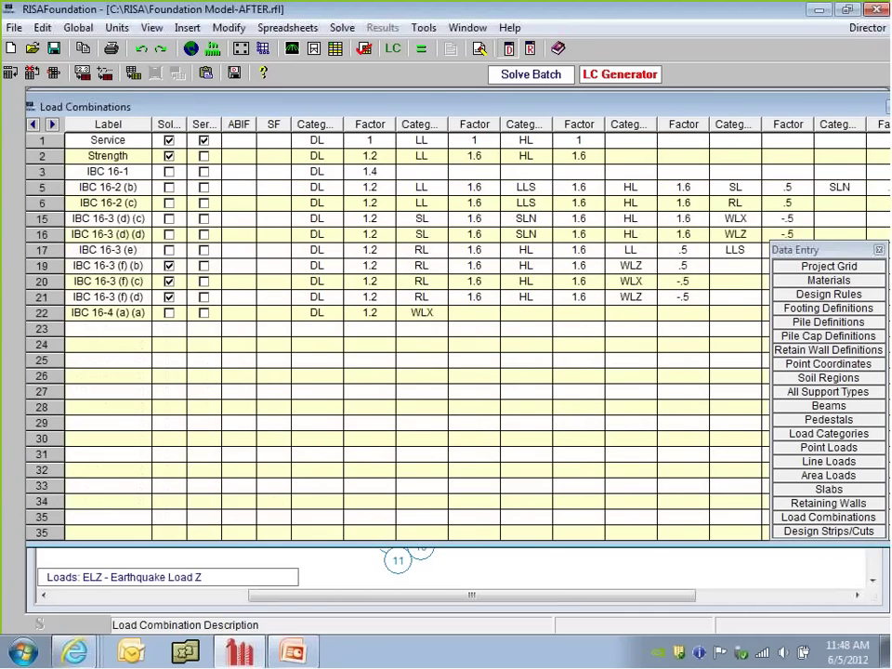
scroll(216, 413, "down", 9)
left_click(488, 576)
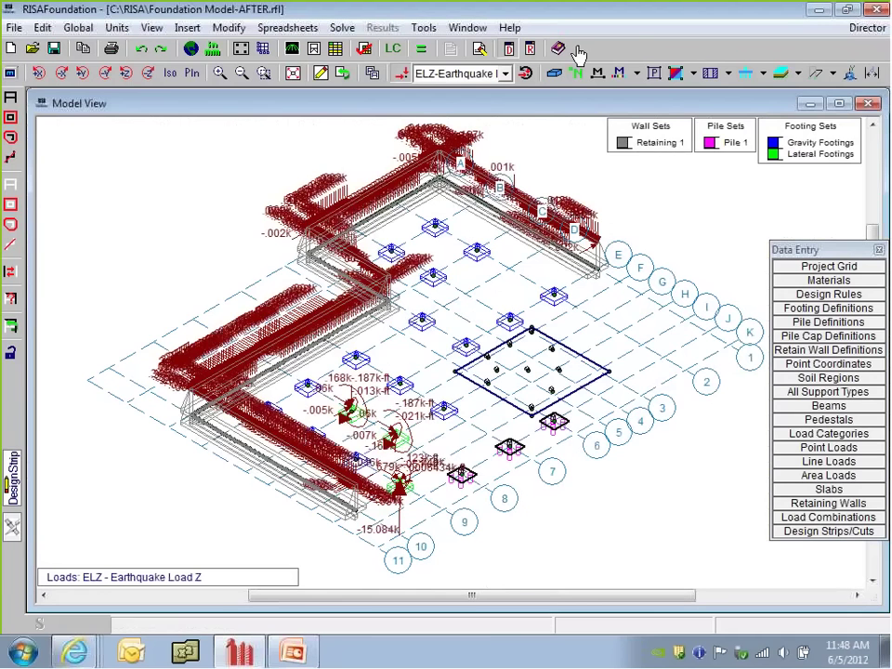
Step: Solve the model for the marked load combinations and render the foundation elements as solids
left_click(558, 49)
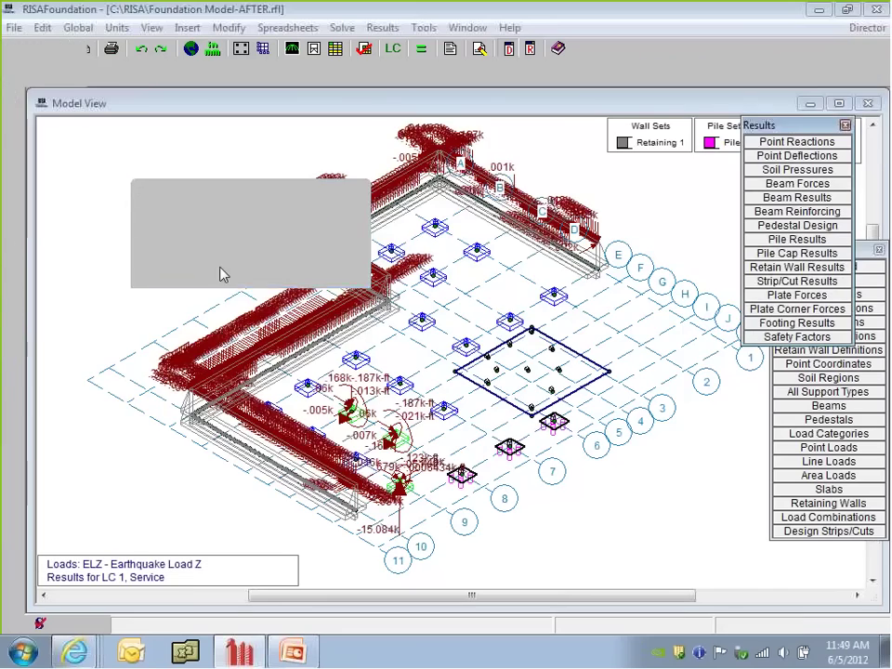
left_click(538, 150)
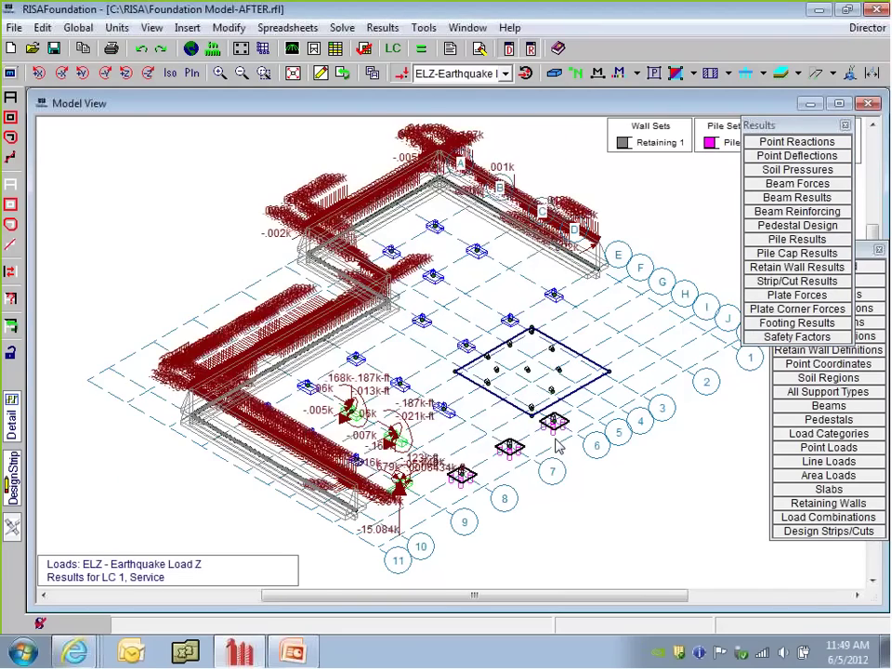
scroll(558, 444, "up", 3)
left_click(554, 74)
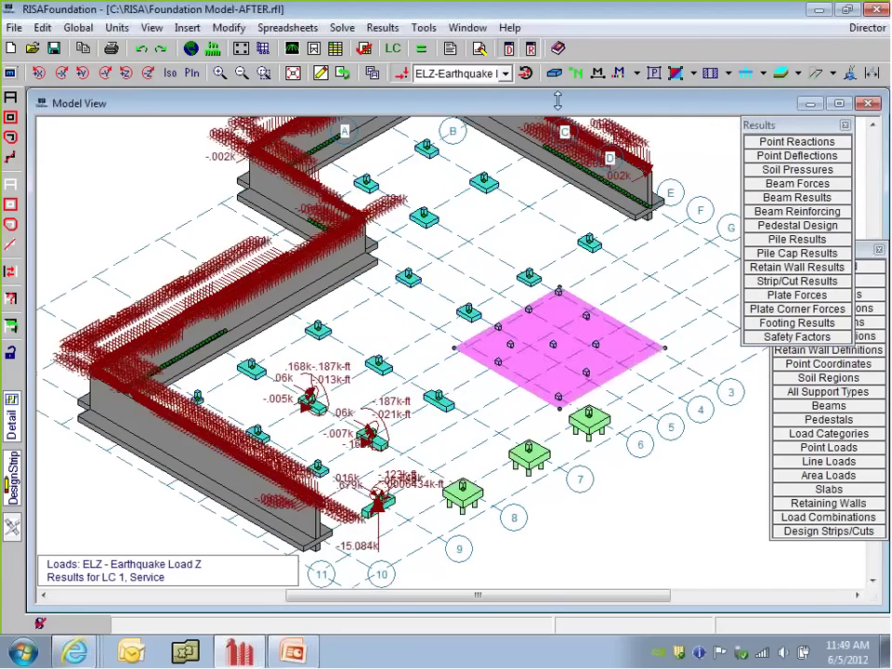
scroll(678, 346, "down", 2)
scroll(678, 346, "up", 1)
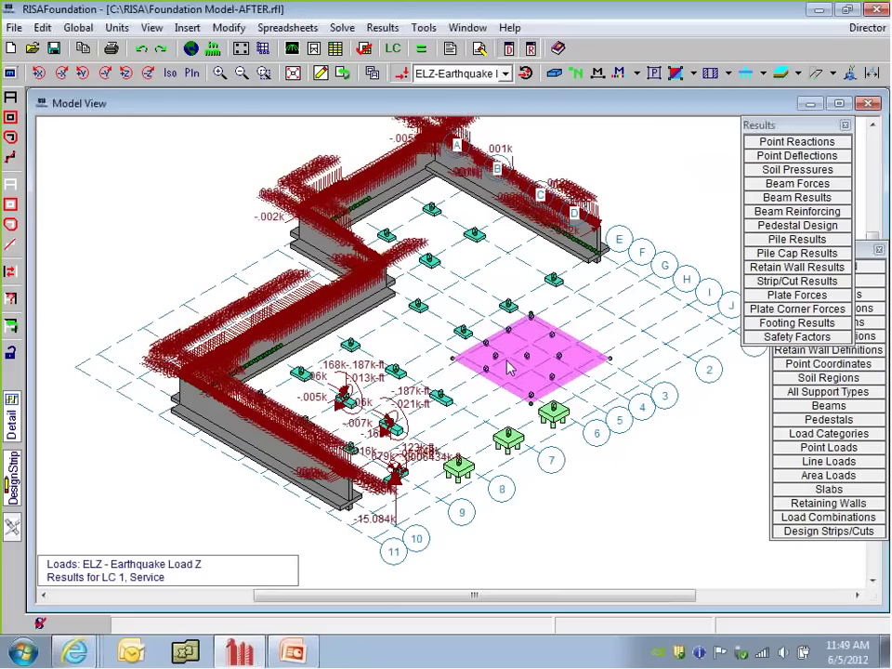
Step: Examine the heel flexure code checks and governing load combinations for the retaining wall footings, keeping the results list clear of the spreadsheet
left_click_drag(794, 130, 812, 130)
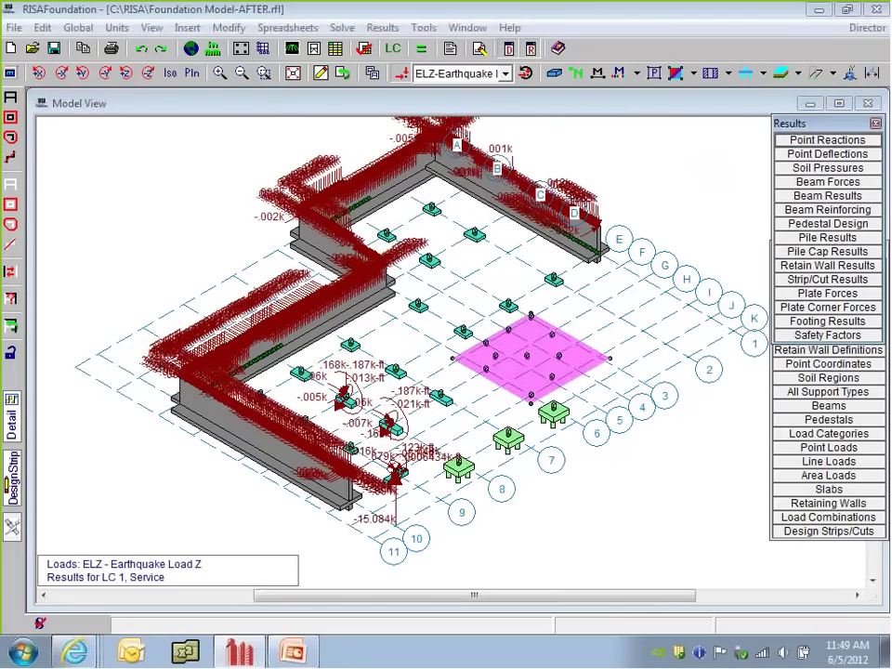
left_click(805, 267)
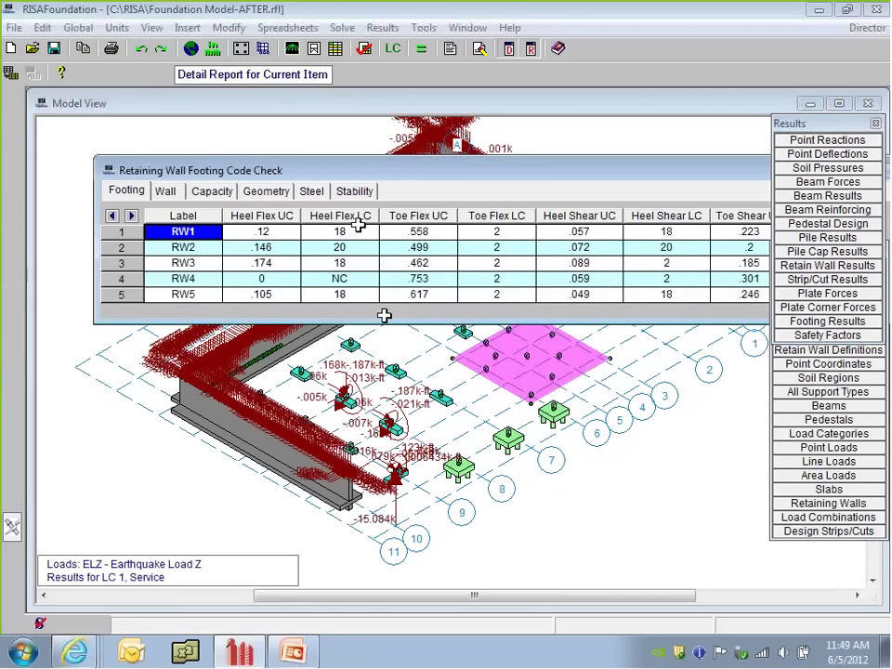
left_click_drag(422, 167, 366, 125)
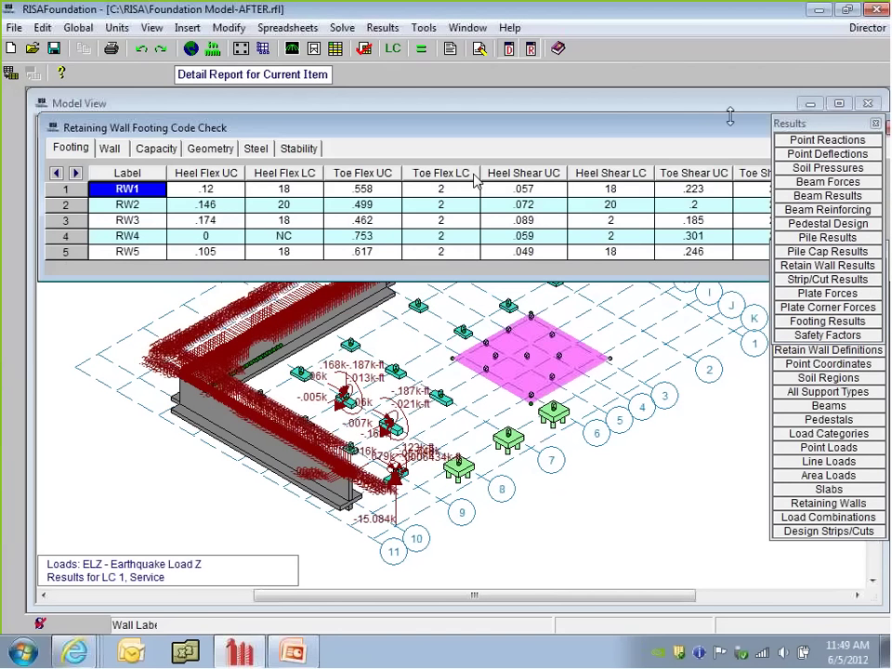
left_click_drag(823, 122, 831, 280)
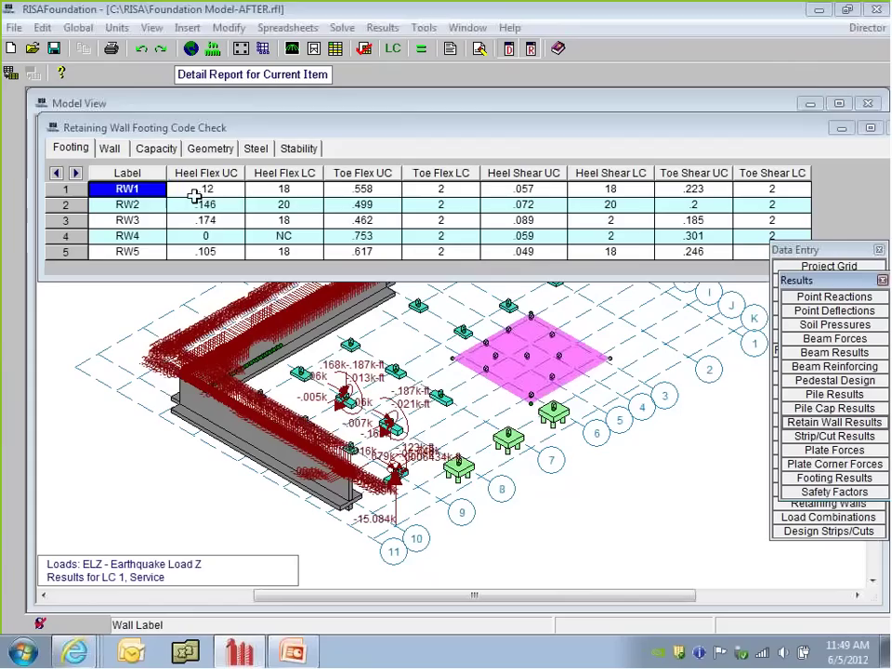
left_click_drag(207, 204, 208, 260)
left_click_drag(284, 188, 287, 262)
Step: Examine the interior and exterior code checks for the retaining wall stems, and bring the data entry list to the front
left_click(110, 148)
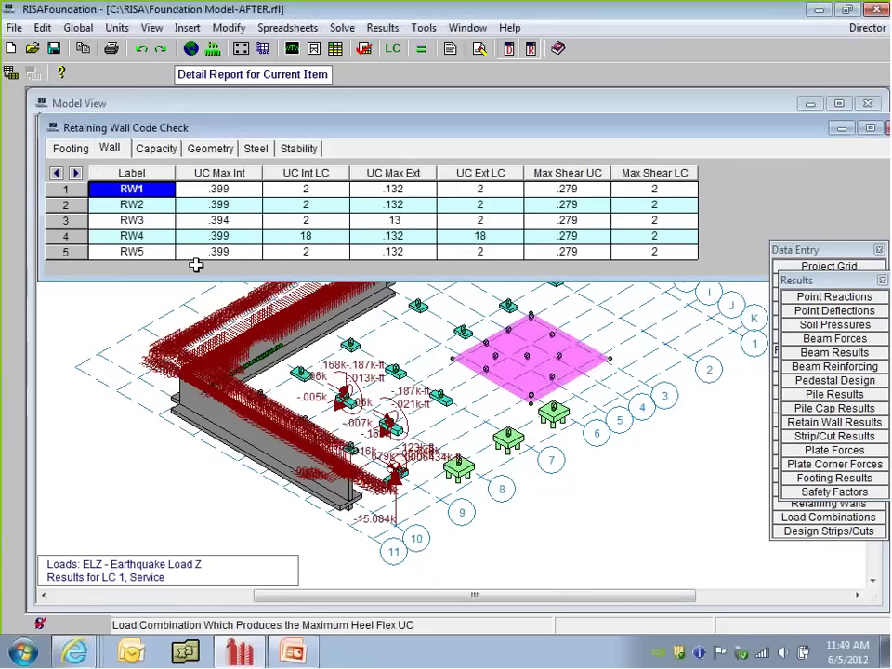
left_click_drag(219, 189, 228, 249)
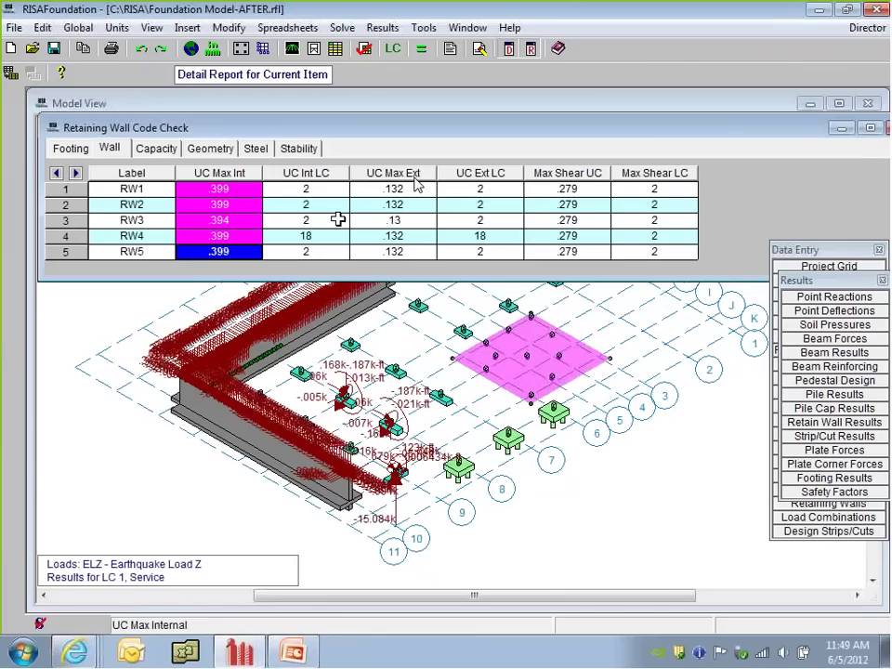
left_click(219, 188)
left_click(392, 189)
left_click(214, 191)
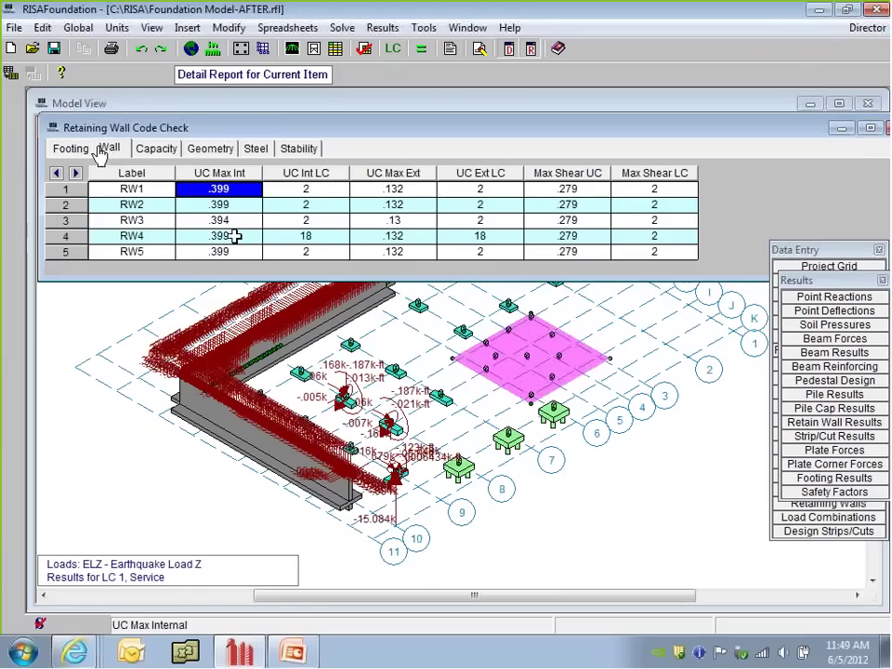
left_click(803, 250)
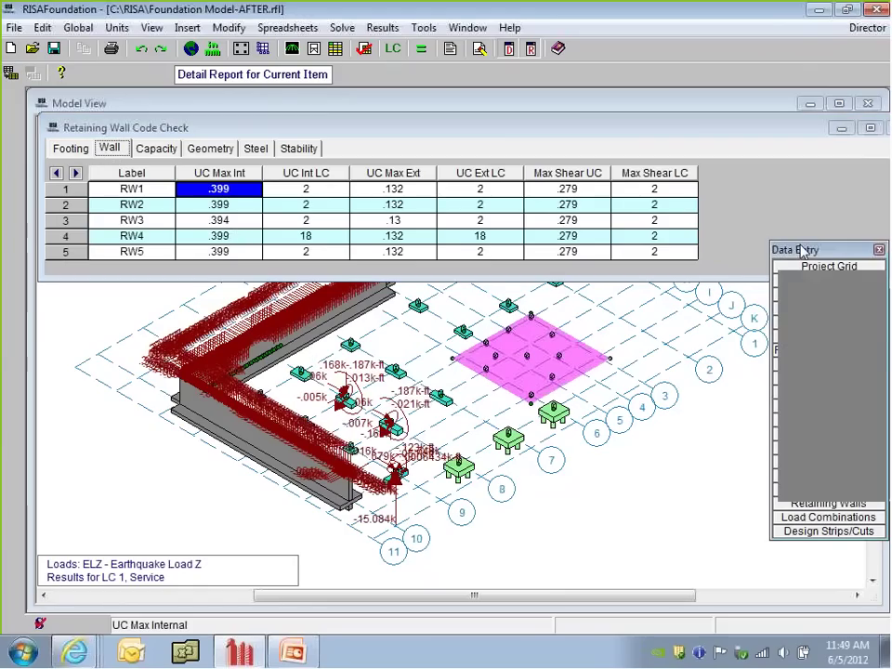
Step: Examine the wall thickness and other geometry results and the retaining wall capacities, returning to the stem code checks
left_click(197, 151)
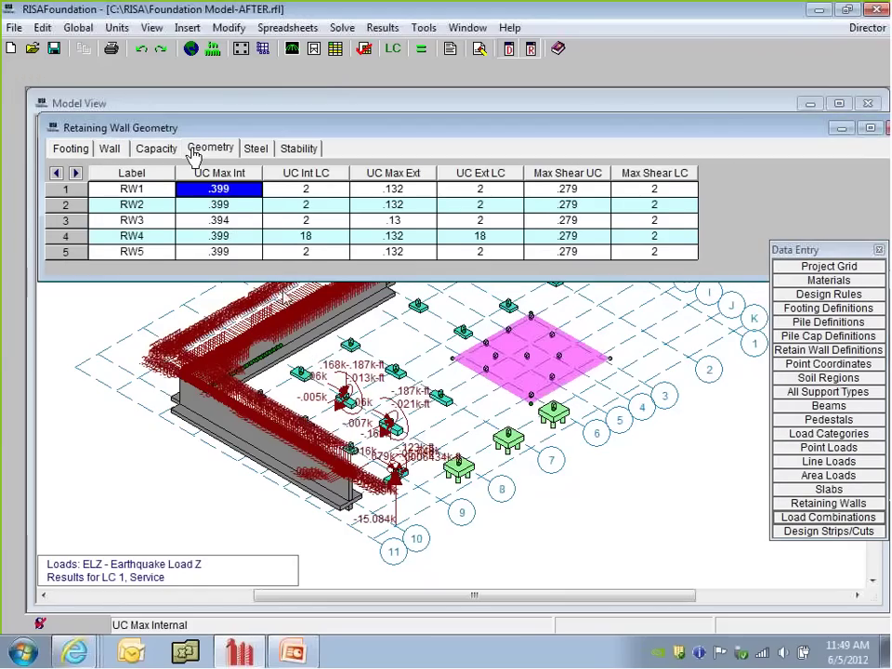
left_click(296, 190)
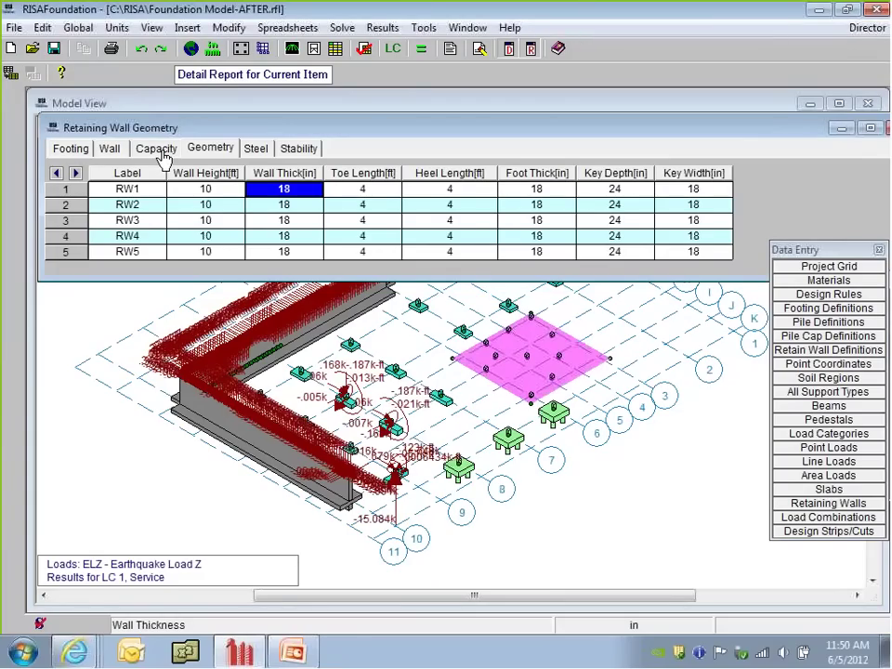
left_click(156, 154)
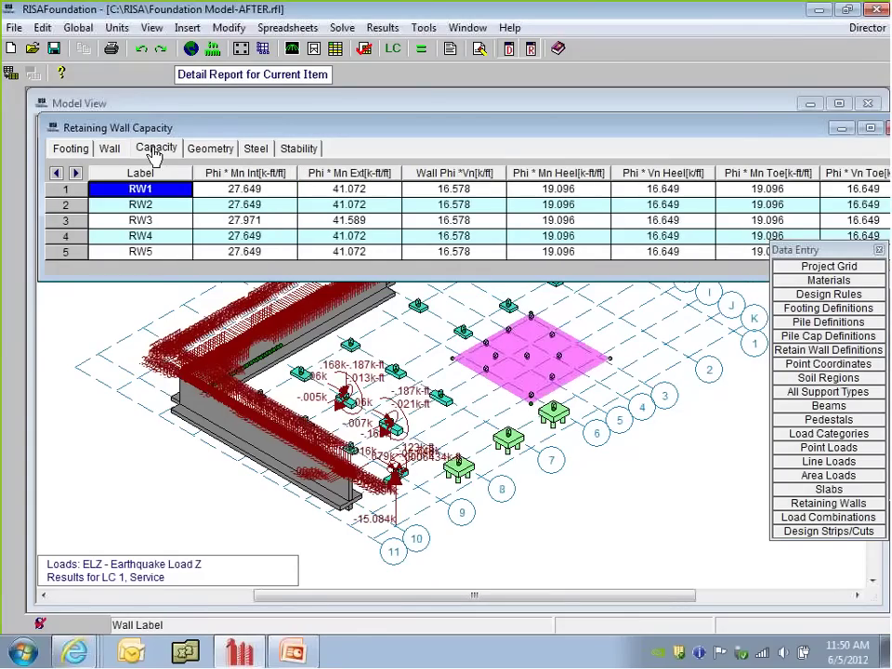
left_click(107, 151)
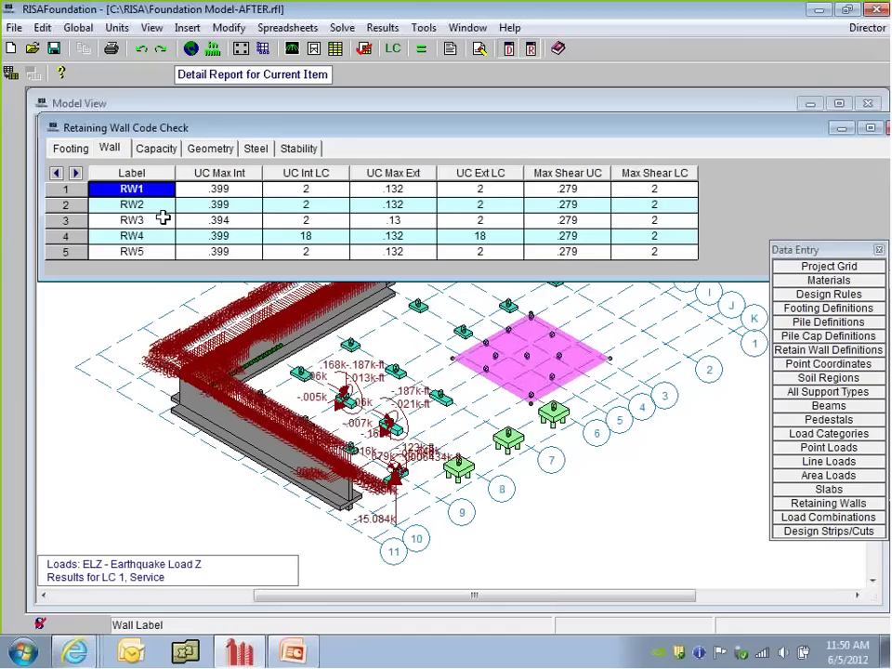
Step: Examine the interior and exterior vertical bars and the horizontal bars designed for retaining walls RW1 to RW5
left_click(258, 149)
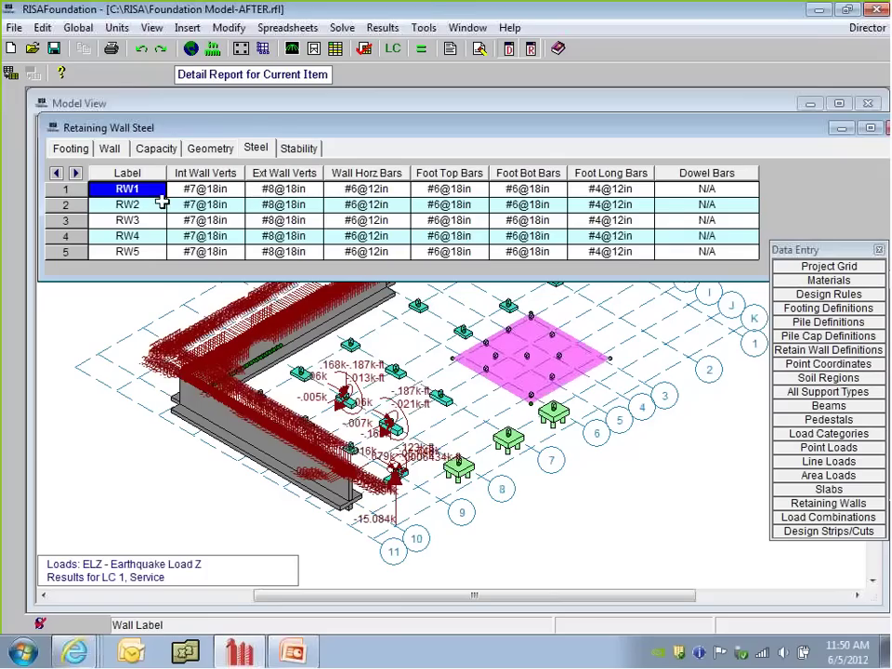
key("Right")
key("Right")
key("Right")
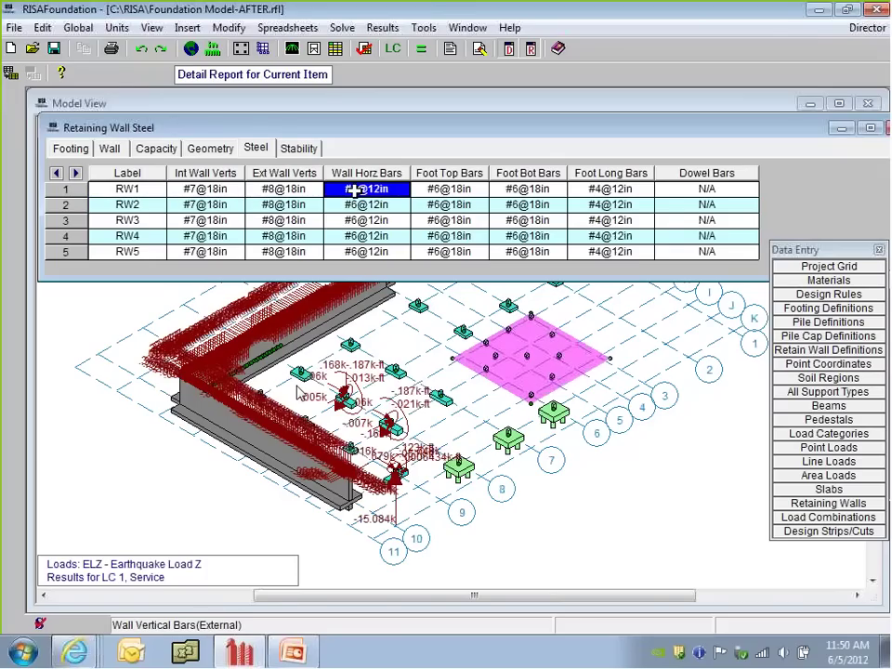
key("Left")
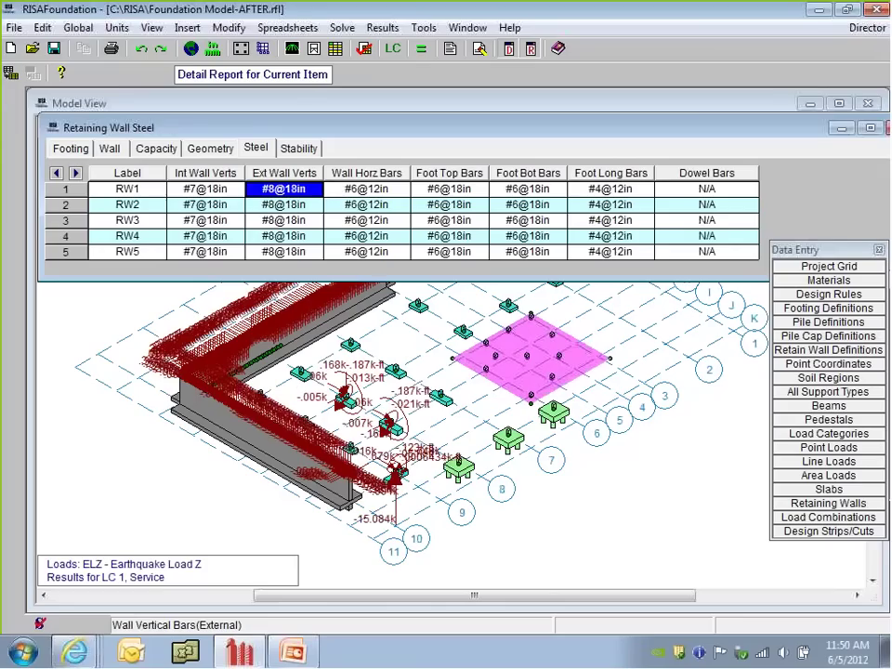
key("Left")
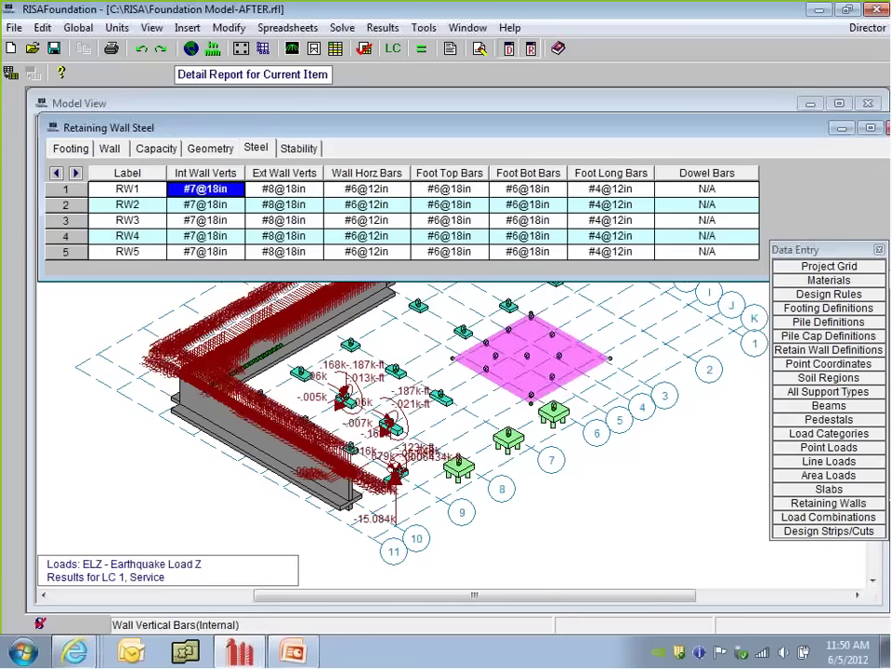
key("Down")
key("Down")
key("Down")
key("Down")
key("Up")
key("Up")
key("Up")
key("Up")
key("Right")
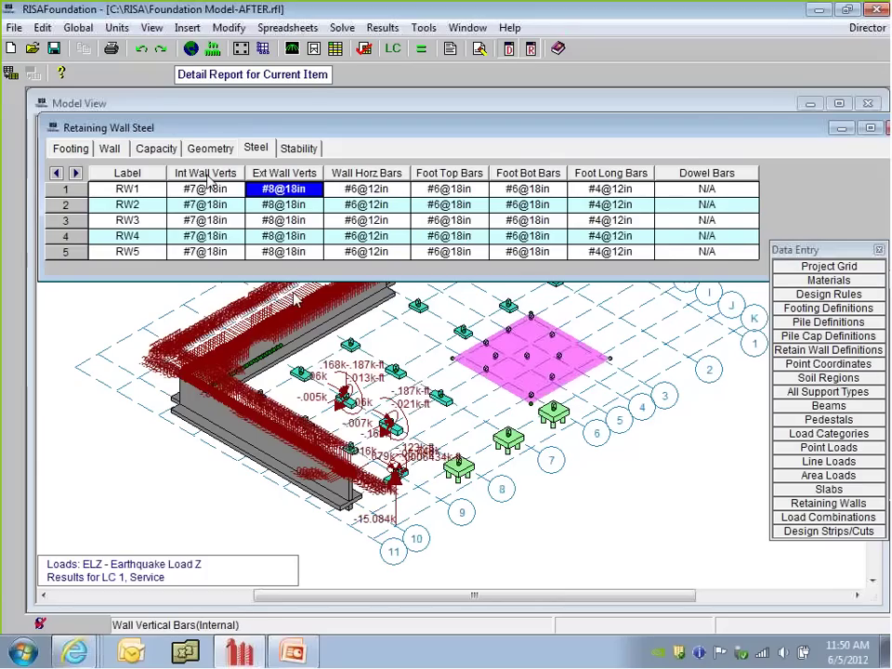
Step: Examine the overturning and sliding stability results and the Propped setting of the Retaining 1 definition, and return to the model view
left_click(300, 148)
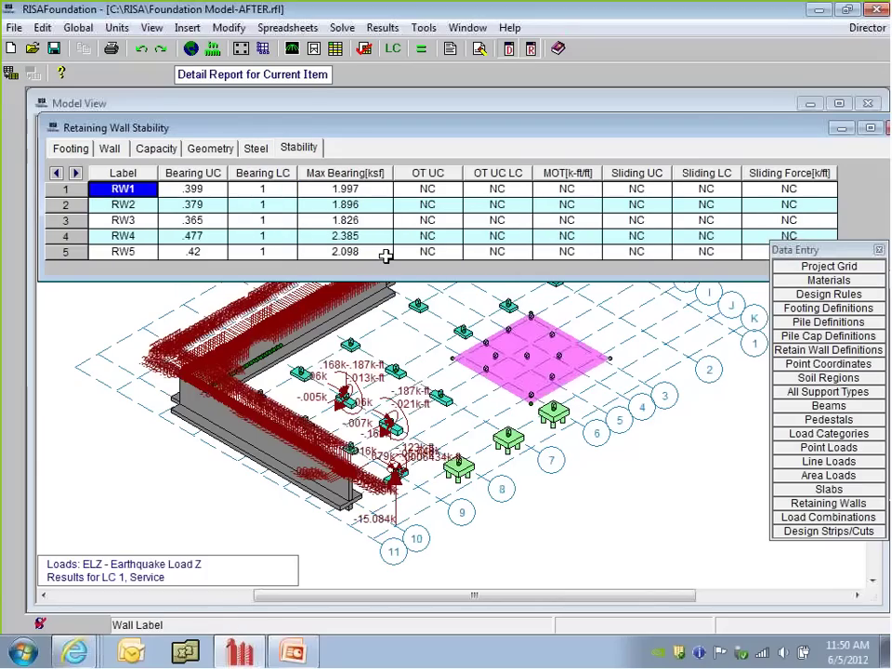
left_click_drag(427, 189, 786, 190)
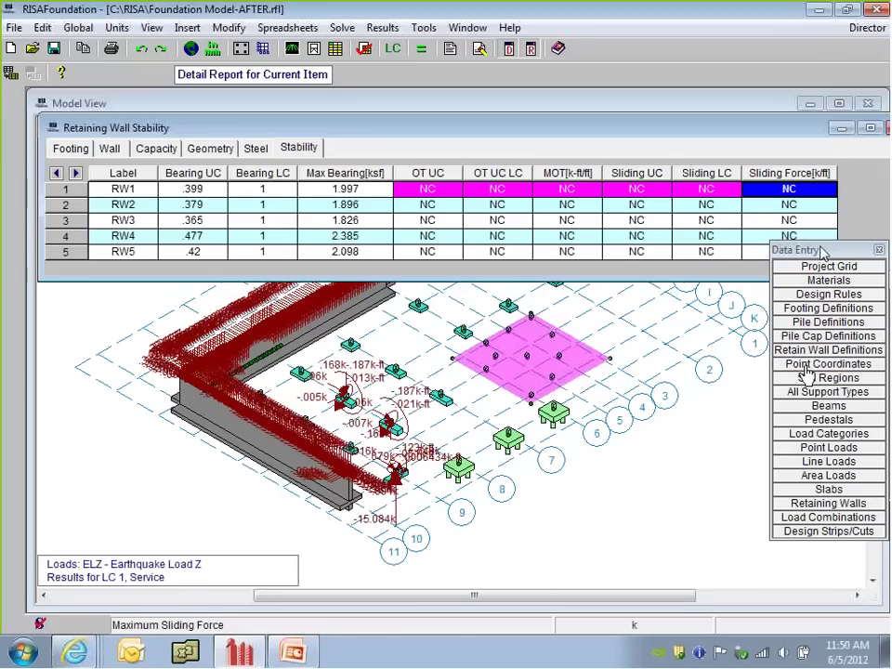
left_click(831, 331)
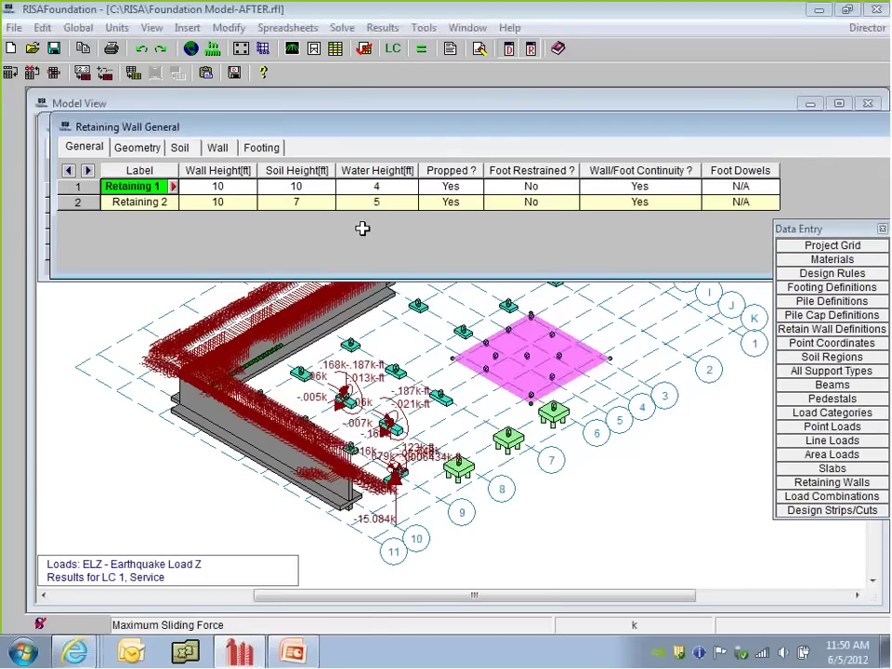
left_click(463, 189)
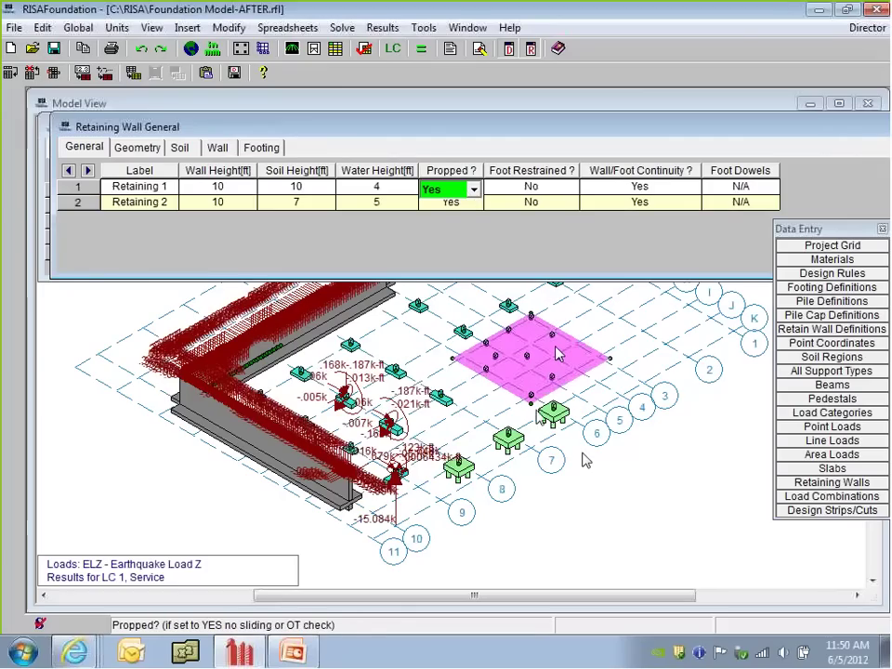
left_click(558, 353)
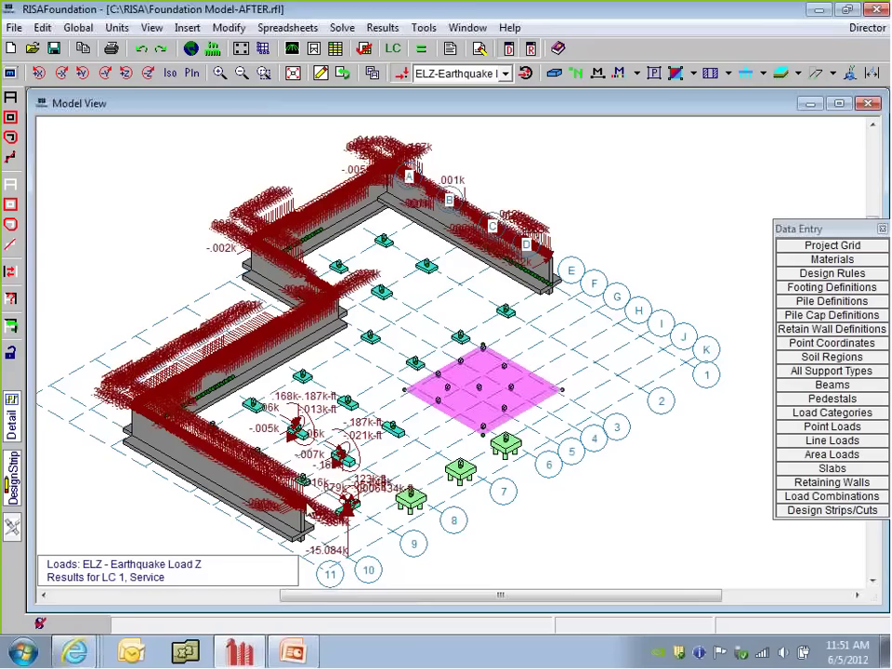
Step: Set Propped to No for the Retaining 1 wall definition and solve the model again
left_click(827, 329)
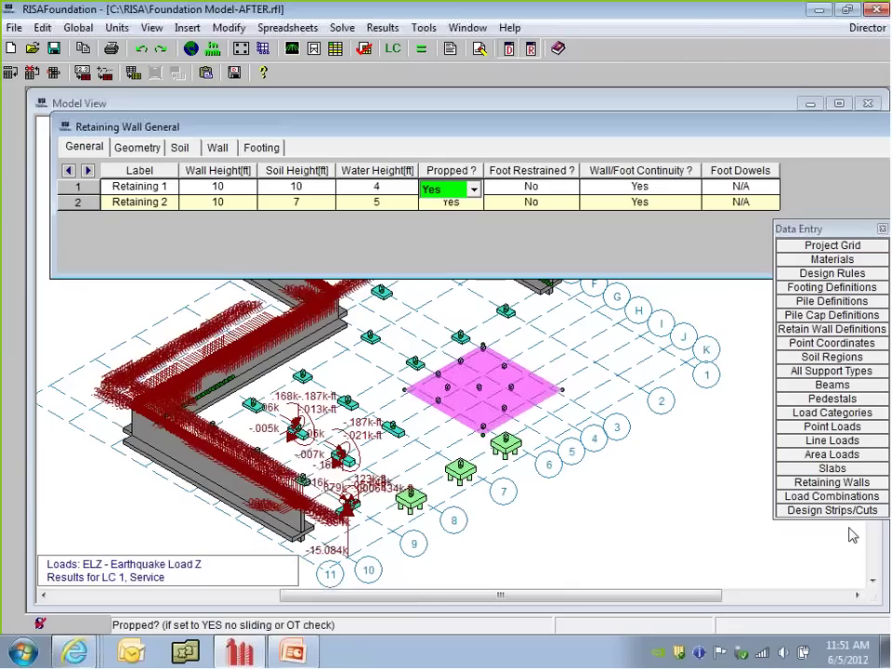
left_click(474, 189)
left_click(447, 220)
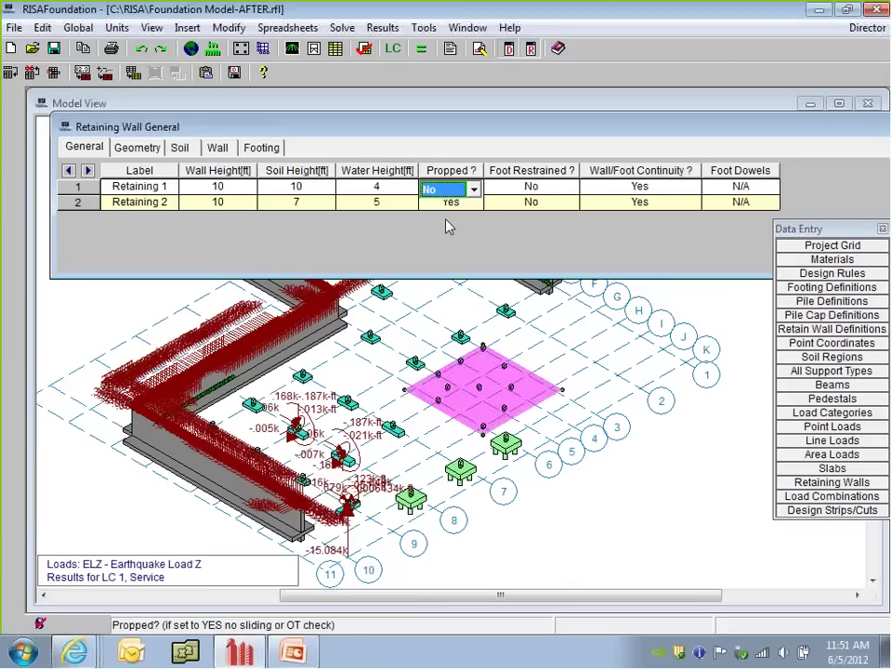
left_click(542, 185)
key("Return")
left_click(439, 187)
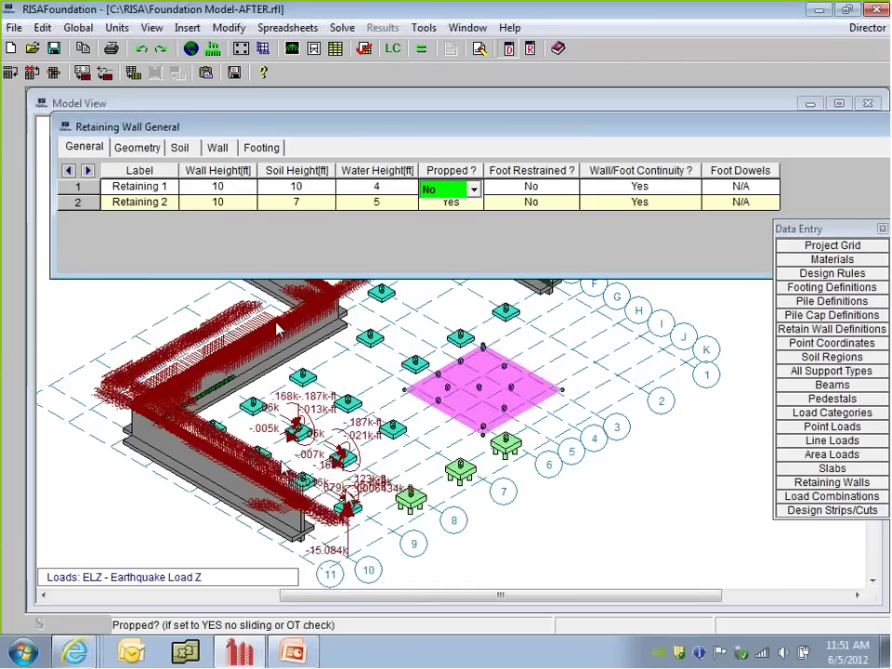
left_click(421, 54)
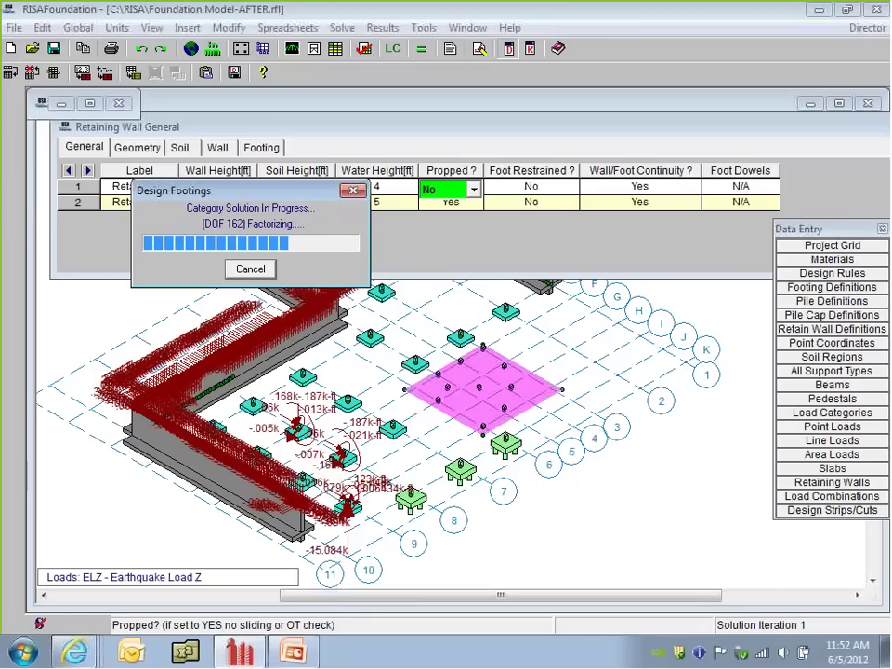
Step: Examine the toe and heel flexure code checks for all retaining wall footings, and bring the data entry list to the front
left_click(72, 148)
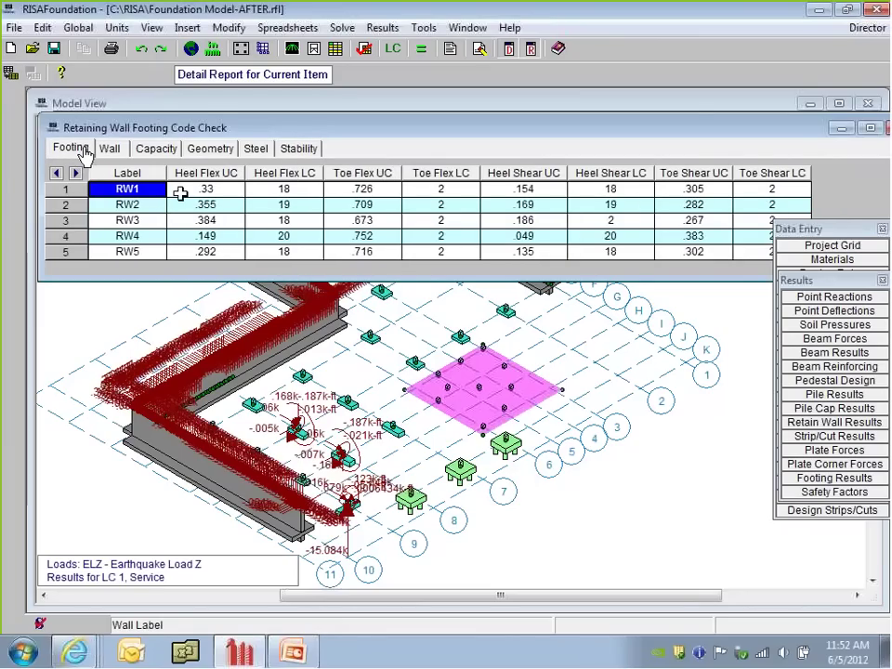
left_click_drag(339, 188, 337, 250)
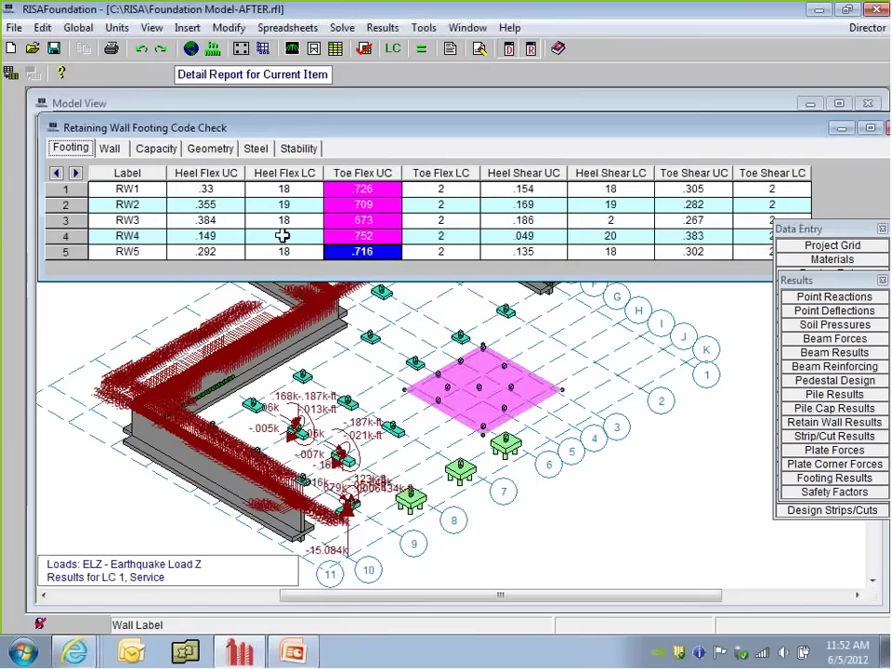
left_click_drag(205, 189, 198, 249)
left_click_drag(803, 229, 803, 282)
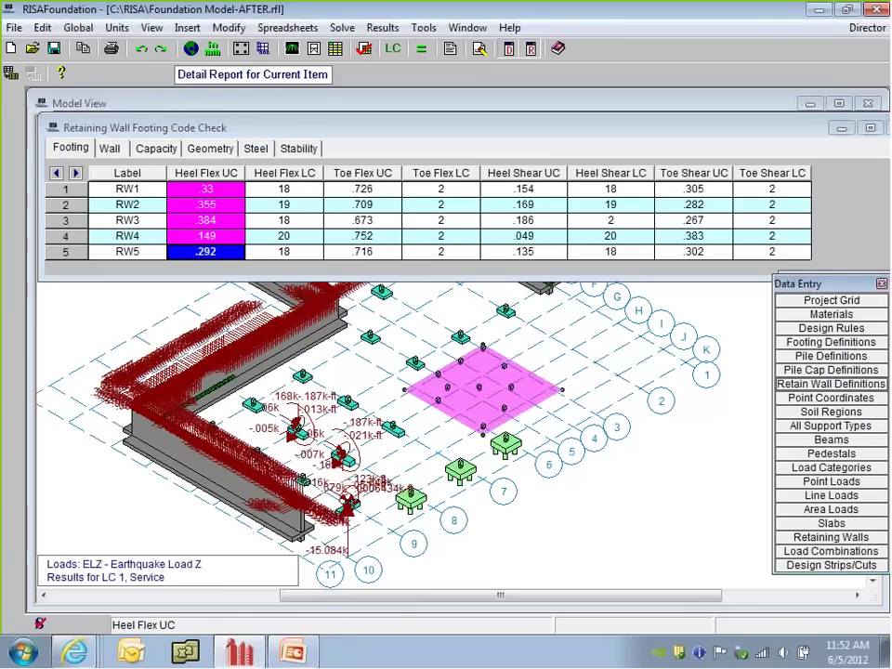
Step: Examine the maximum interior code checks for all retaining wall stems and the exterior code check for RW1
left_click(110, 148)
left_click_drag(219, 189, 228, 248)
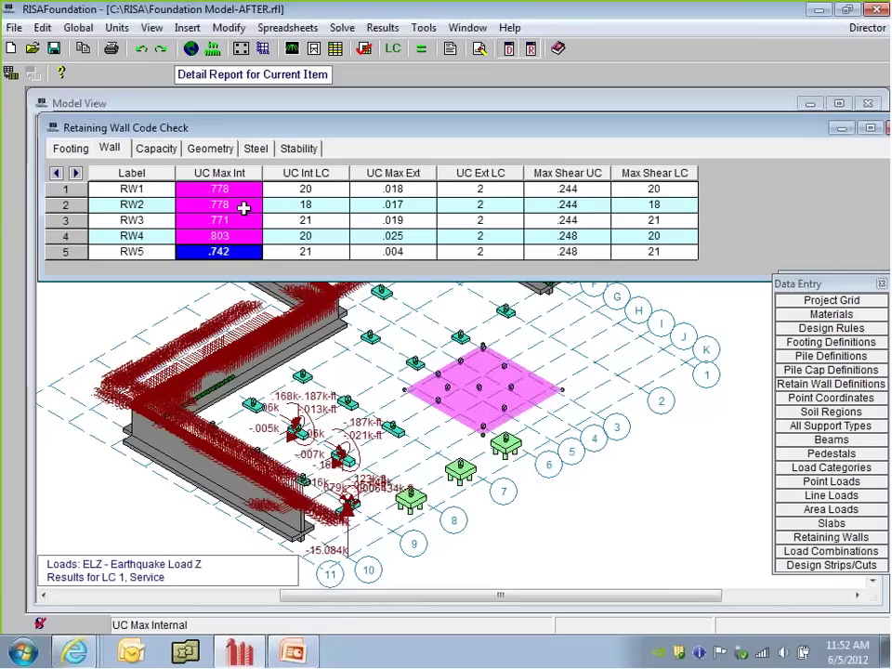
left_click(223, 204)
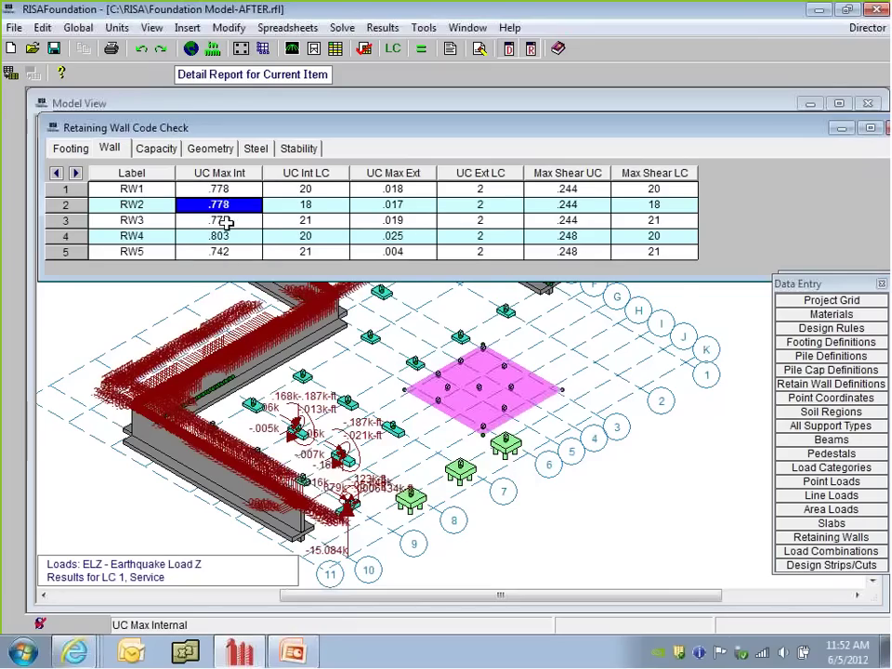
left_click(223, 190)
left_click_drag(223, 190, 223, 246)
left_click(398, 191)
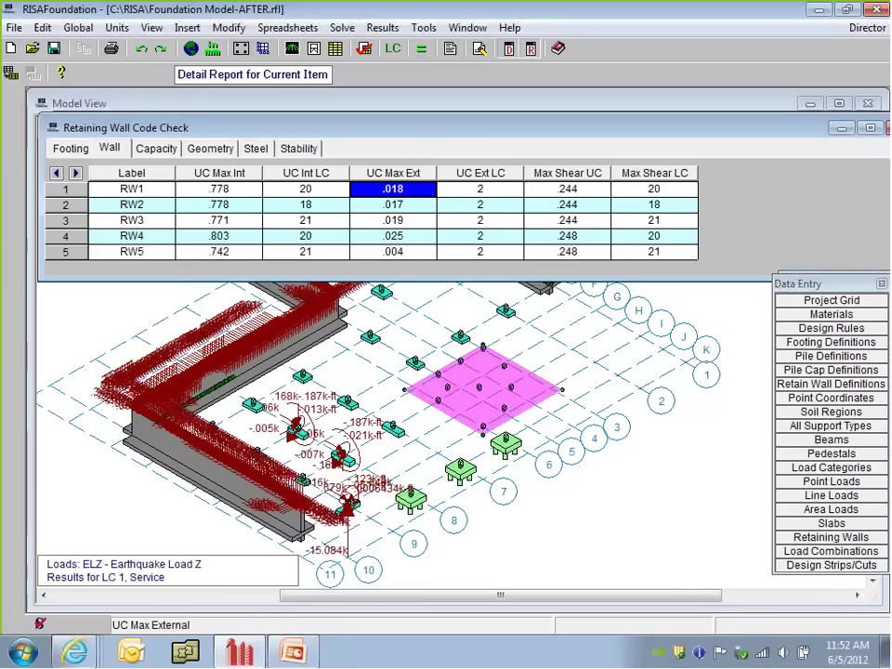
Step: Examine the retaining wall capacity, geometry, steel and stability results, highlighting the sliding code checks for all walls
left_click(155, 150)
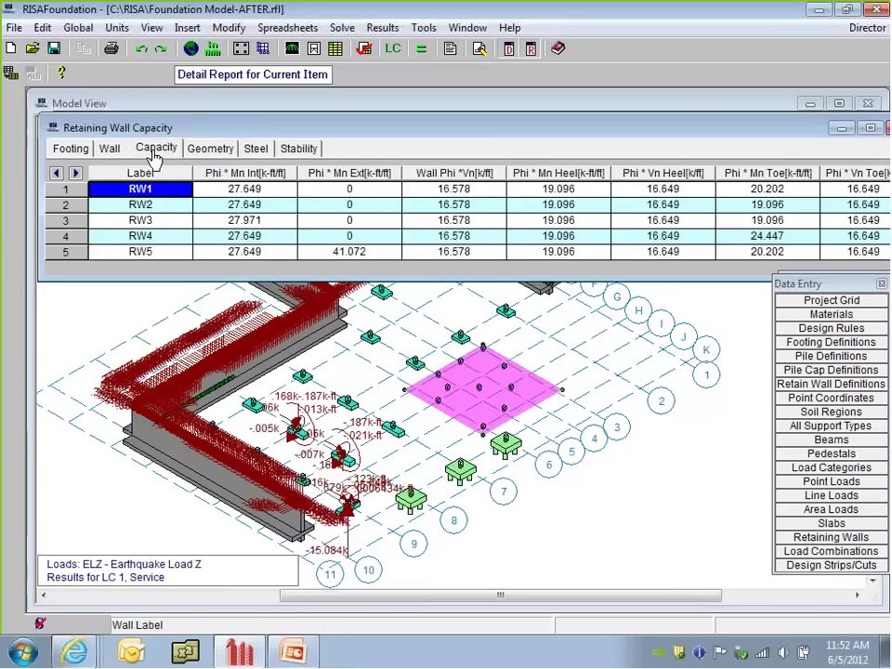
left_click(214, 150)
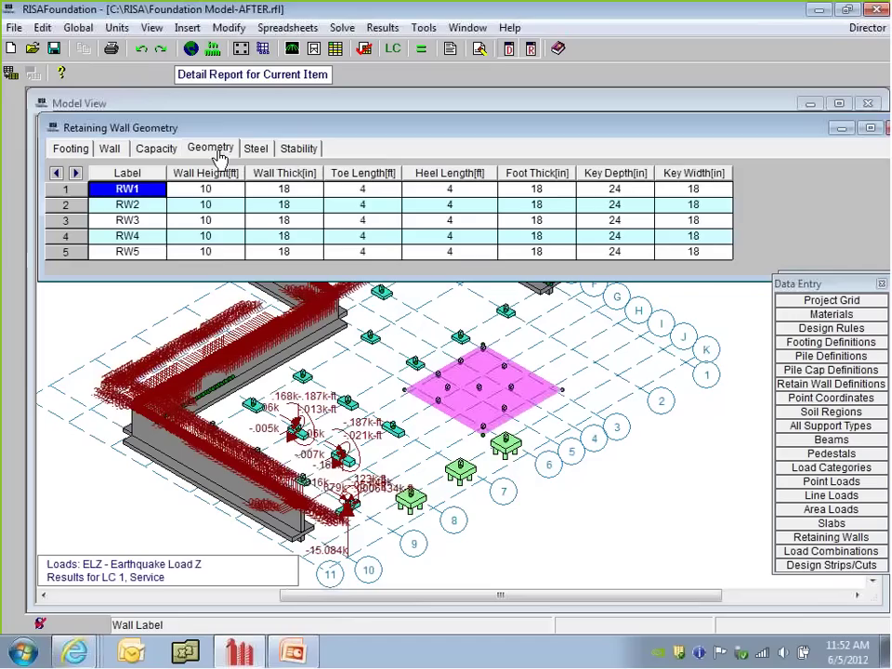
left_click(256, 149)
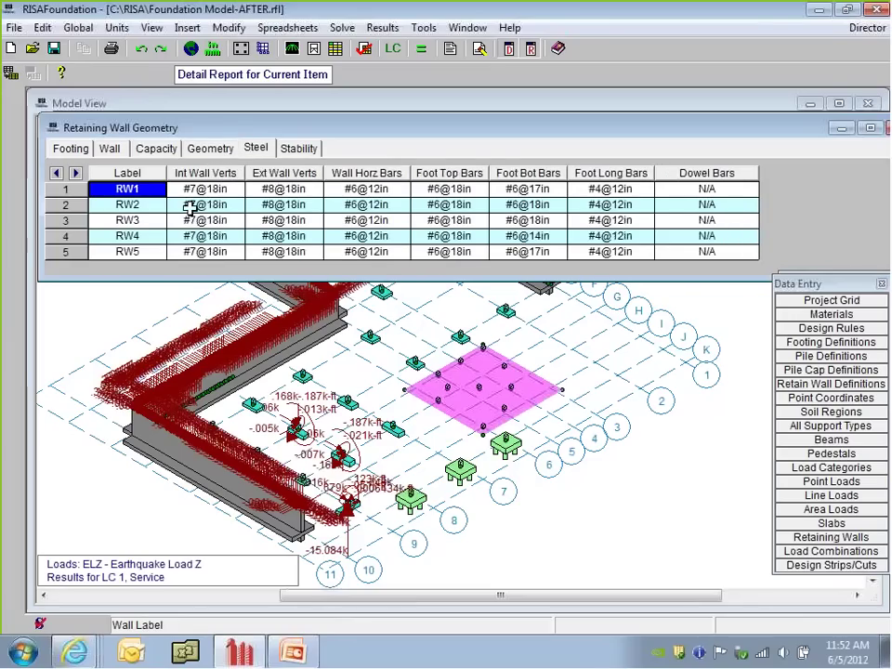
left_click(303, 150)
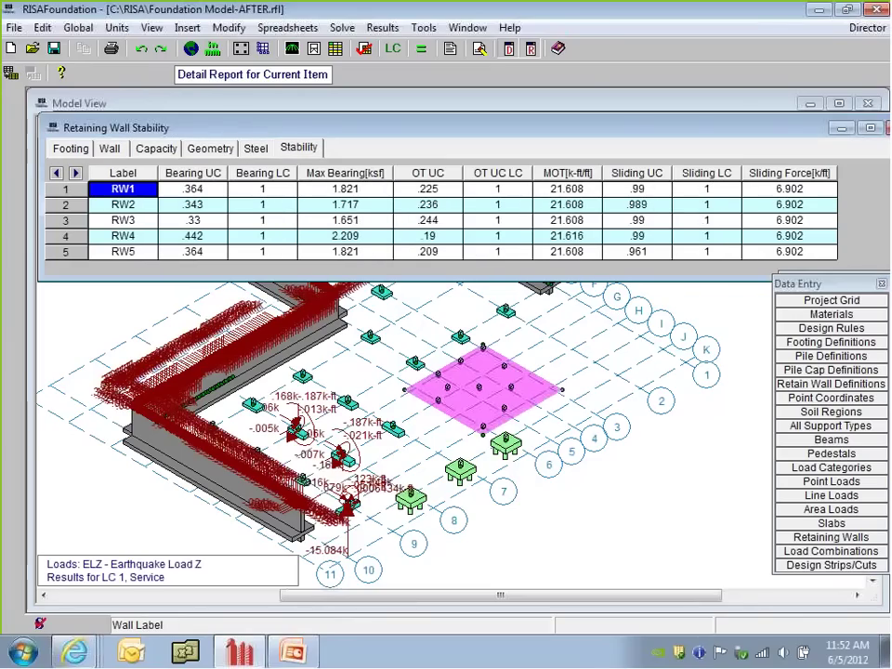
left_click(641, 190)
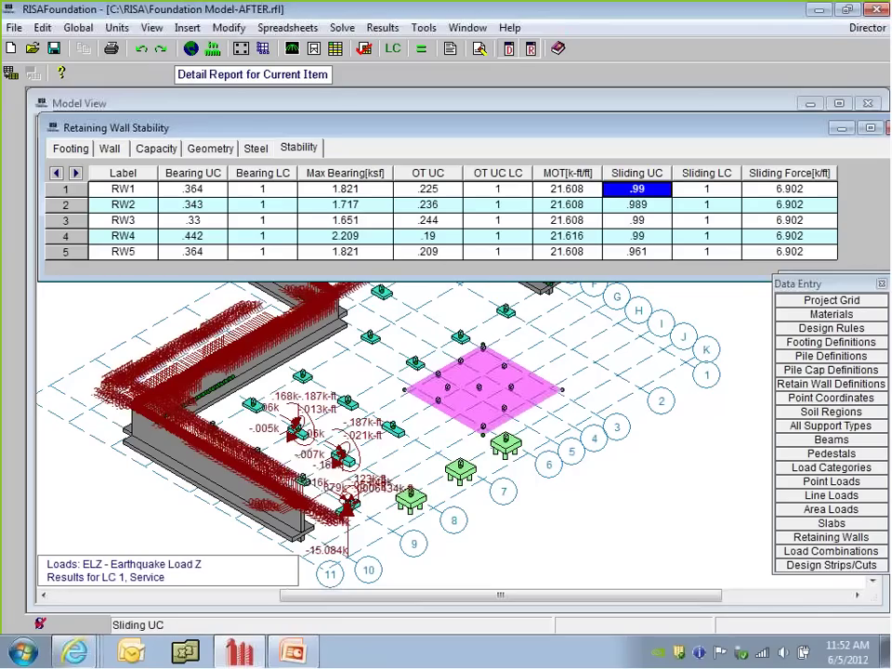
left_click_drag(641, 251, 642, 206)
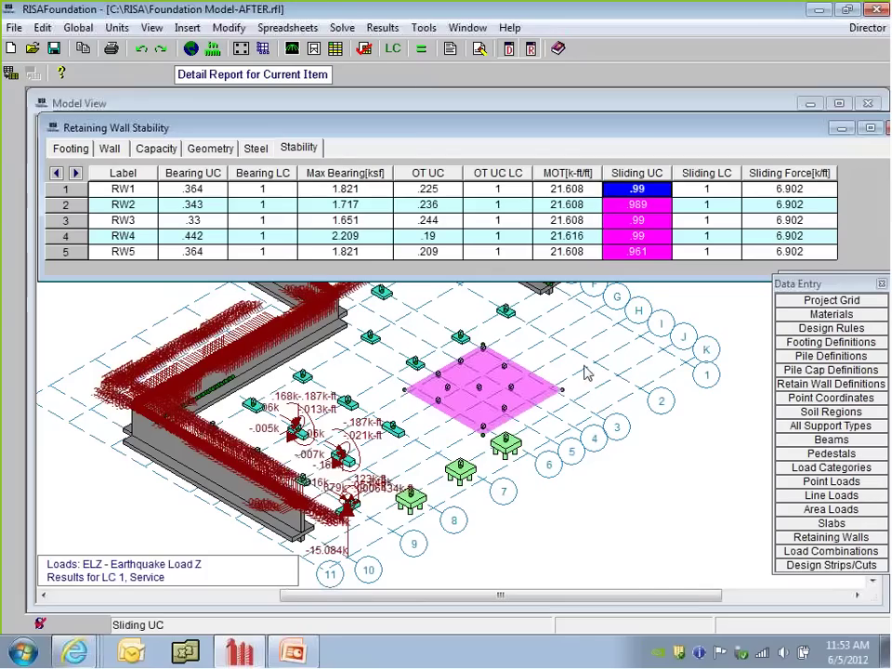
left_click(159, 285)
left_click(13, 418)
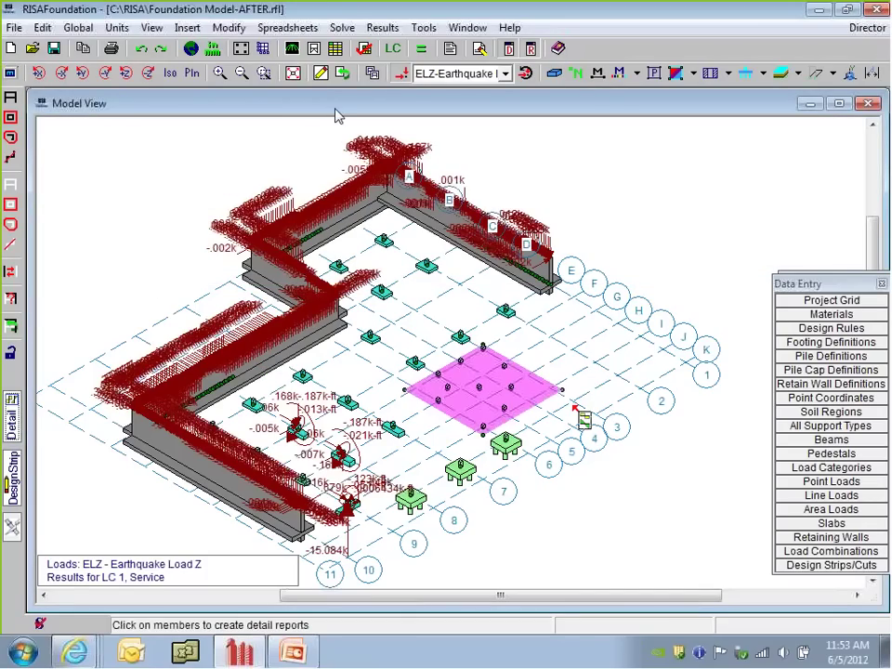
left_click_drag(818, 290, 807, 156)
left_click(835, 491)
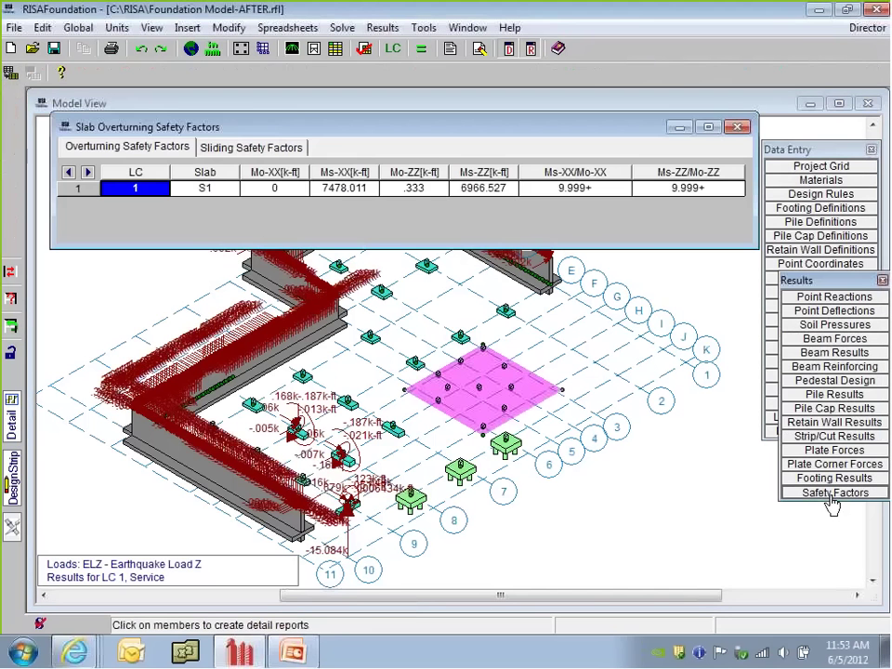
left_click(741, 128)
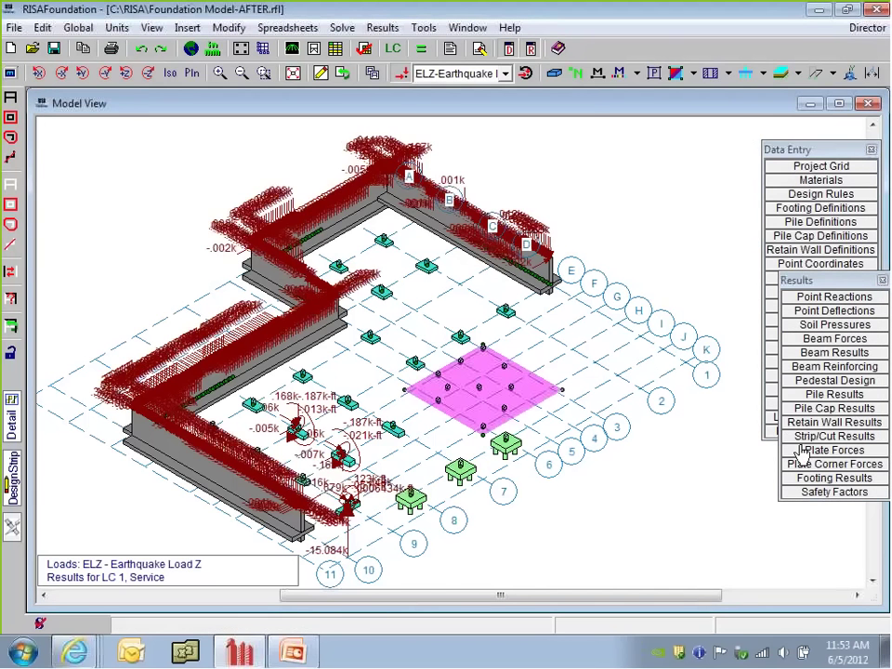
Step: Reopen the retaining wall results and display the detail report for retaining wall RW1, moving the report clear of the results list
left_click(811, 424)
left_click(311, 76)
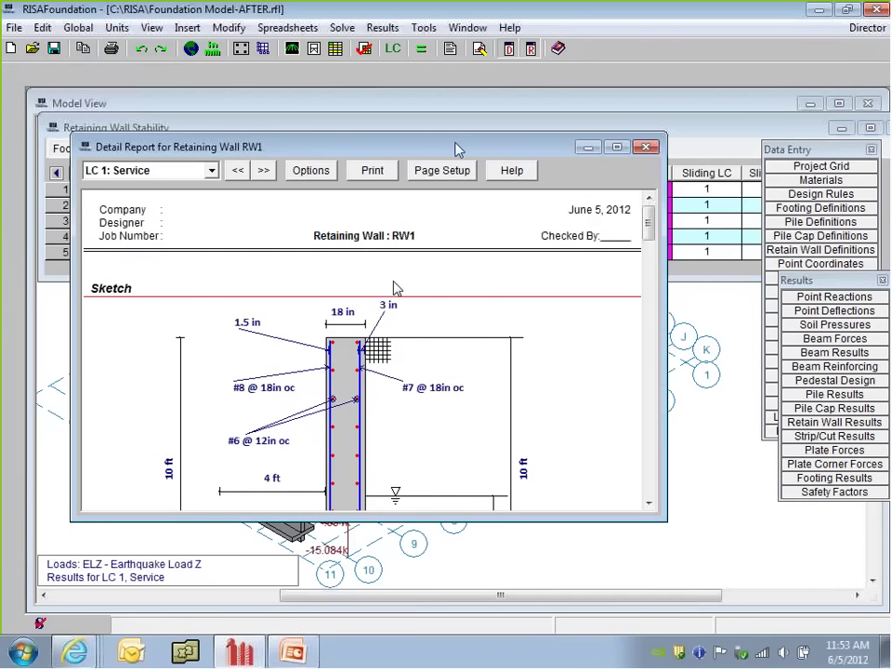
left_click_drag(455, 145, 424, 104)
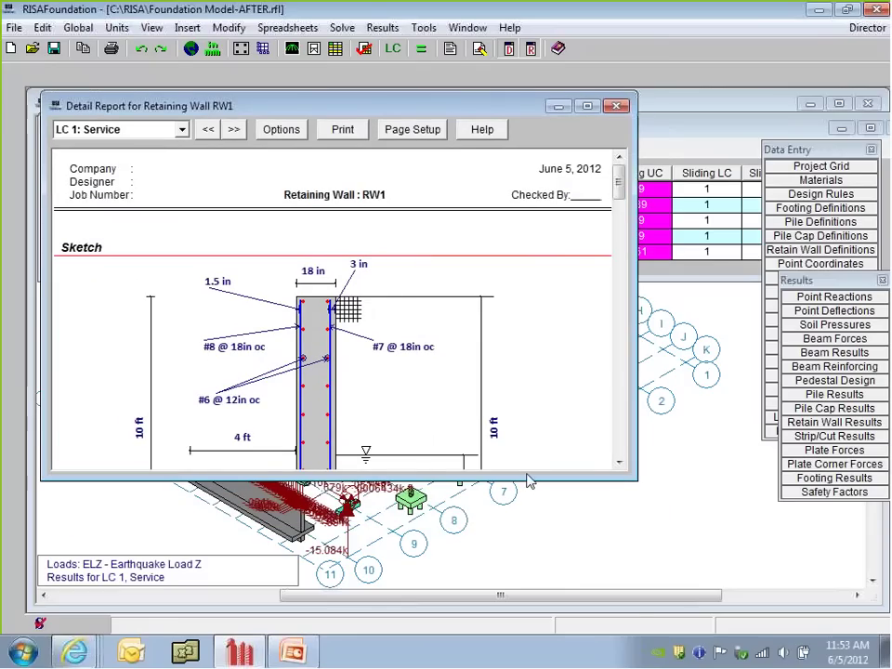
Step: Enlarge the RW1 detail report and examine the wall's reinforcement sketch and loading diagram
left_click_drag(527, 480, 526, 611)
left_click_drag(621, 207, 620, 229)
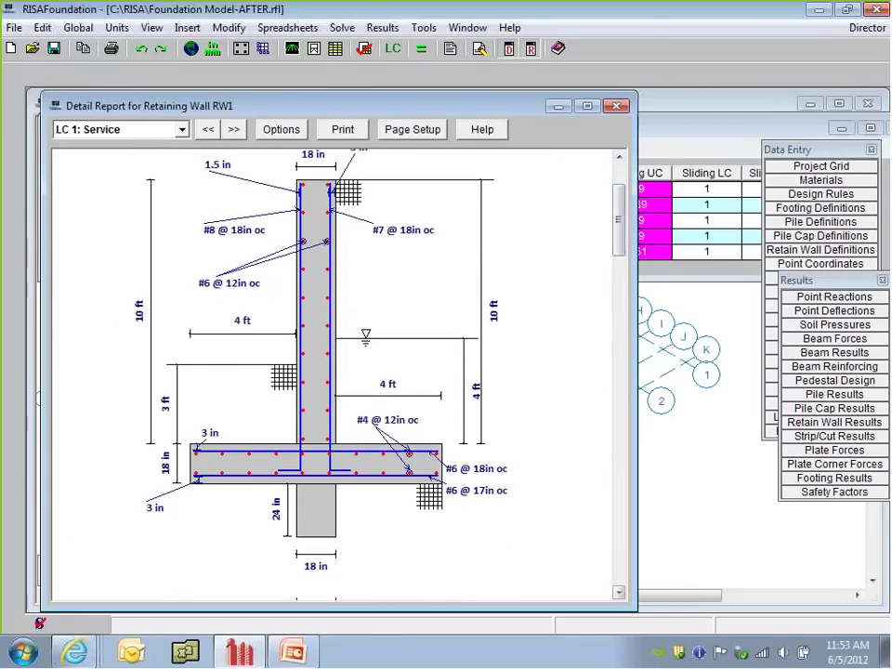
left_click_drag(621, 241, 615, 323)
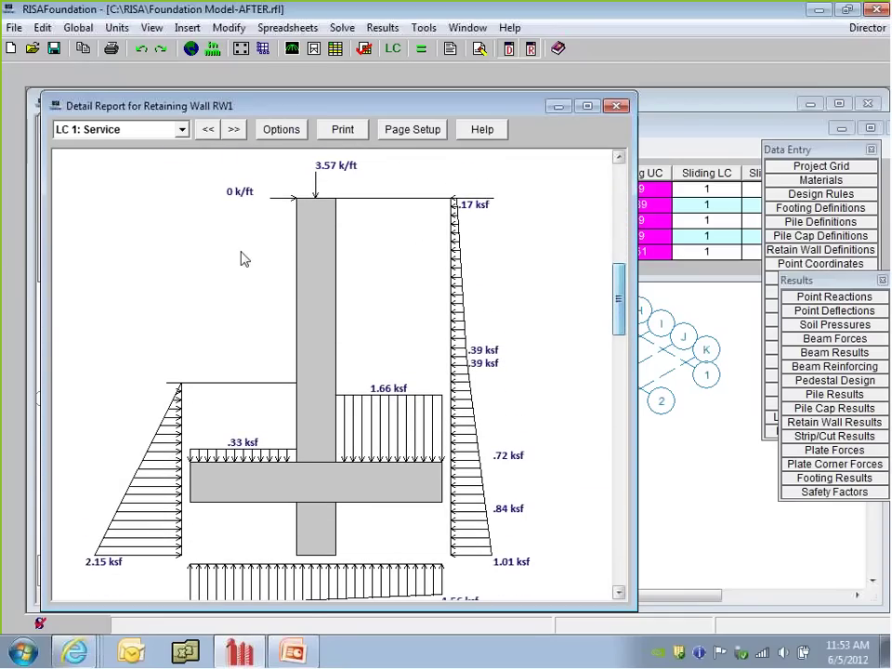
left_click_drag(620, 287, 631, 475)
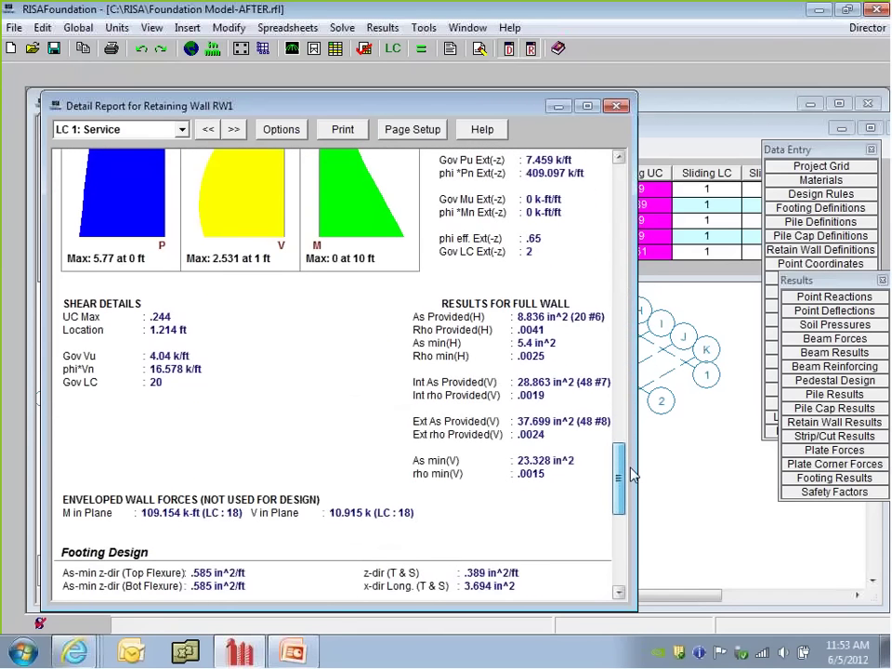
Step: Examine RW1's force diagrams, wall code check, footing design and stability checks, widening the report to fit, and close it
scroll(473, 335, "up", 5)
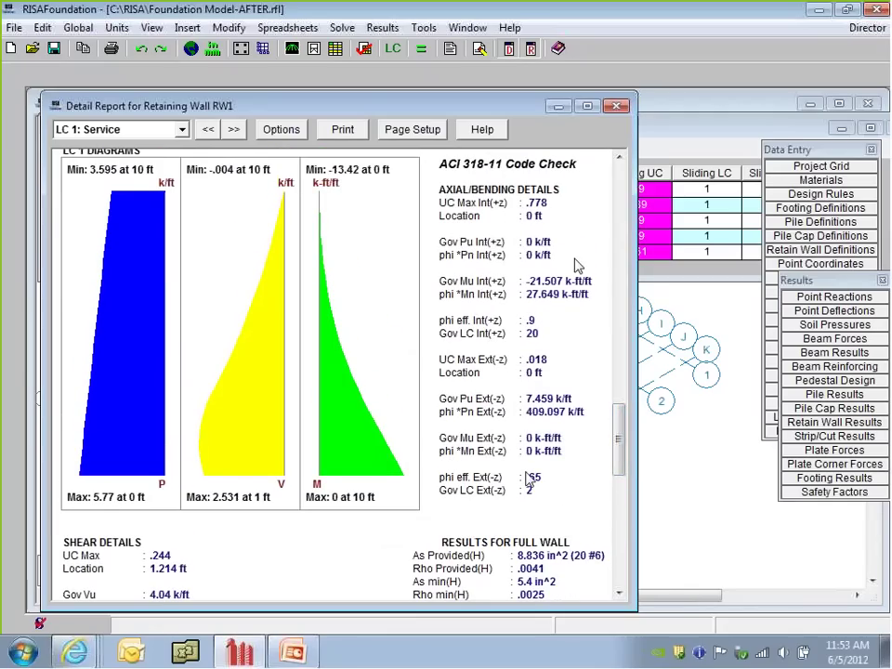
left_click_drag(621, 468, 621, 551)
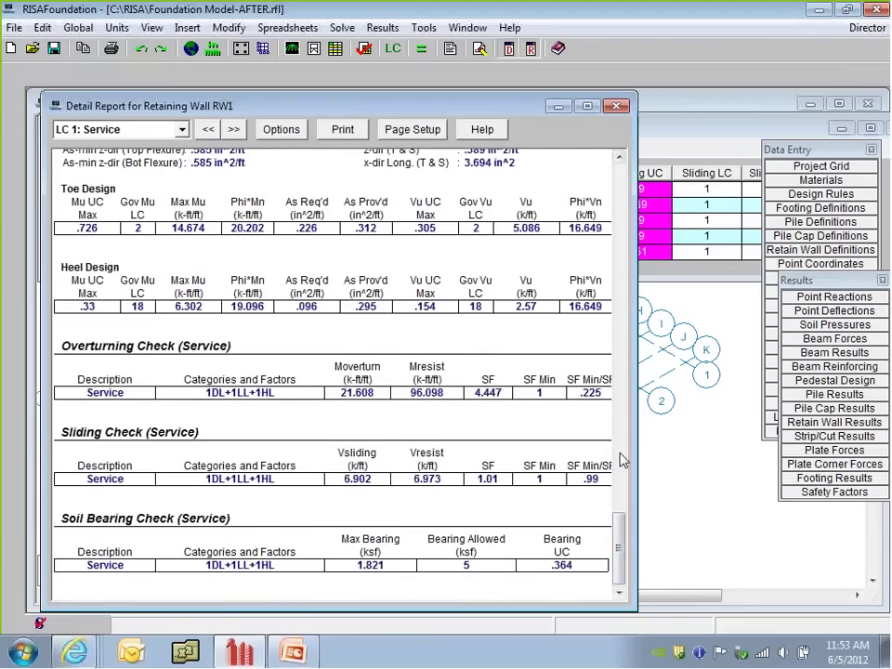
left_click_drag(637, 505, 671, 507)
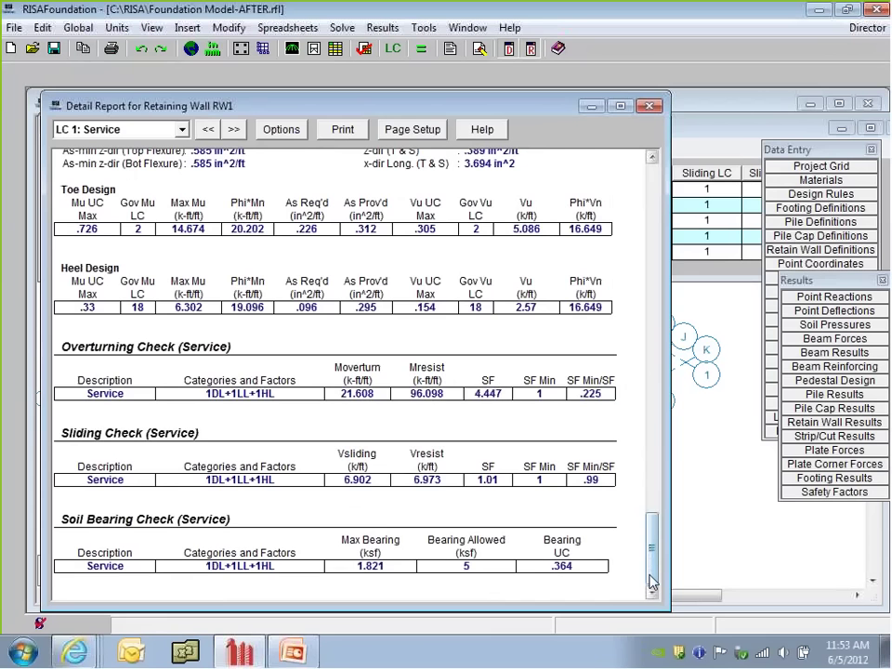
left_click_drag(650, 528, 650, 478)
left_click(653, 105)
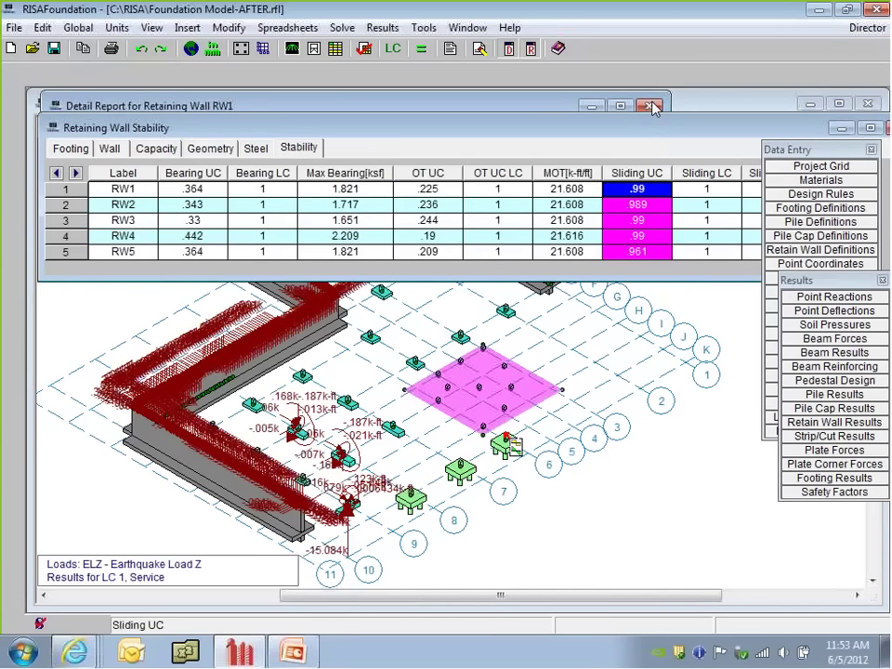
Step: Display the slab safety factors and examine slab S1's overturning moments, stabilizing moments and safety ratios about both axes
left_click(506, 435)
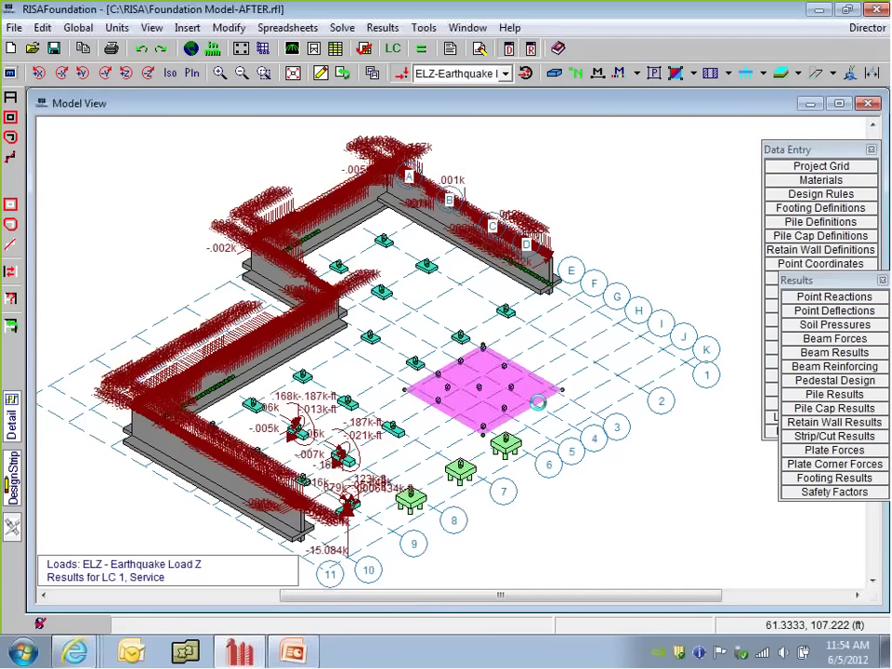
left_click(538, 402)
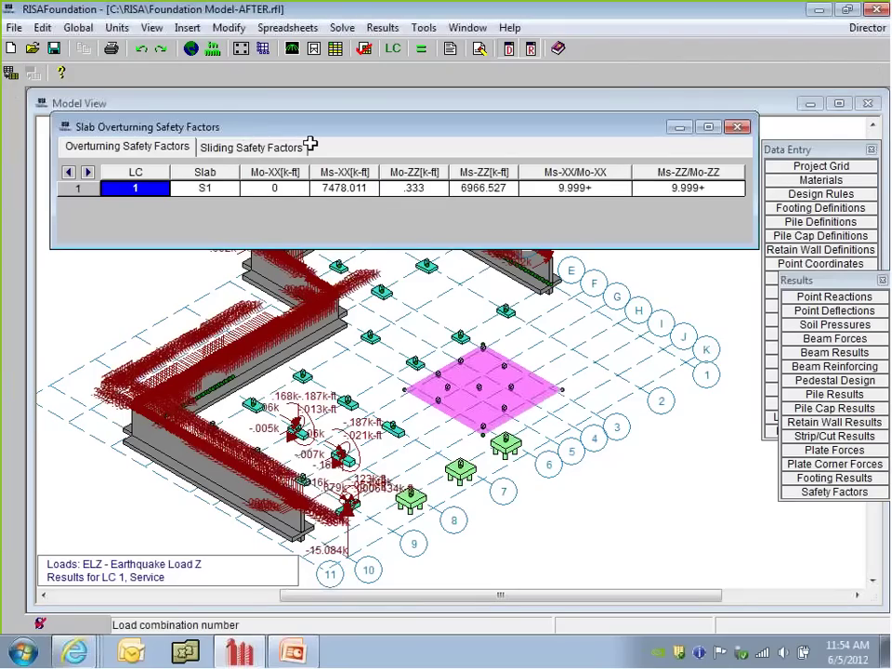
left_click_drag(351, 131, 334, 111)
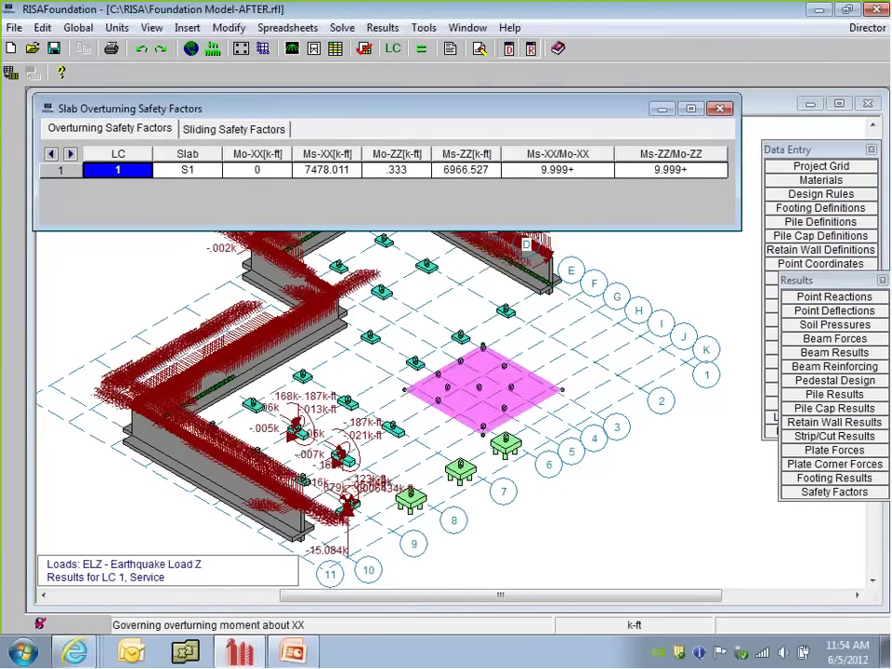
left_click(283, 170)
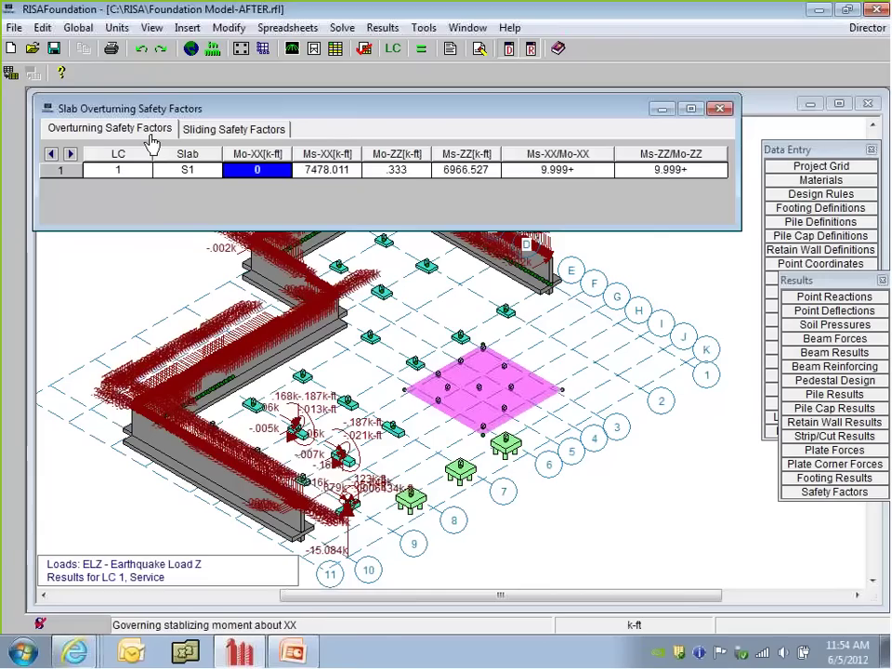
left_click(316, 170)
left_click(243, 170)
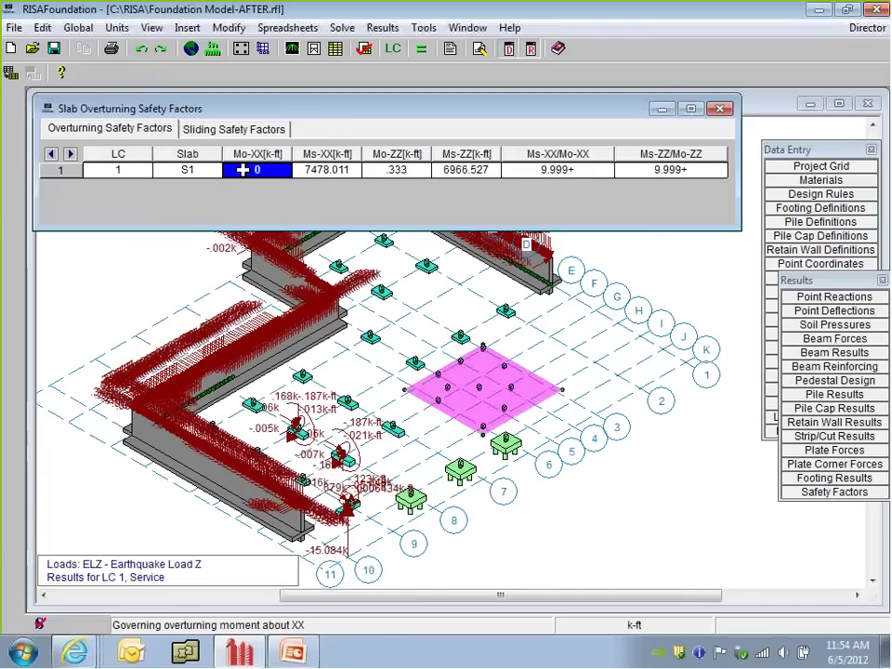
left_click(340, 171)
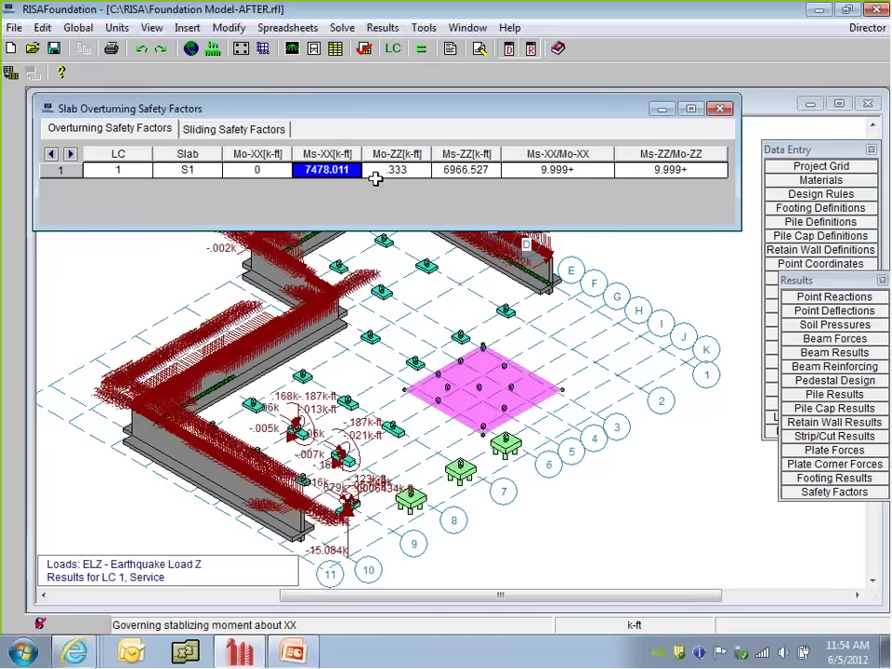
left_click(395, 170)
left_click(463, 171)
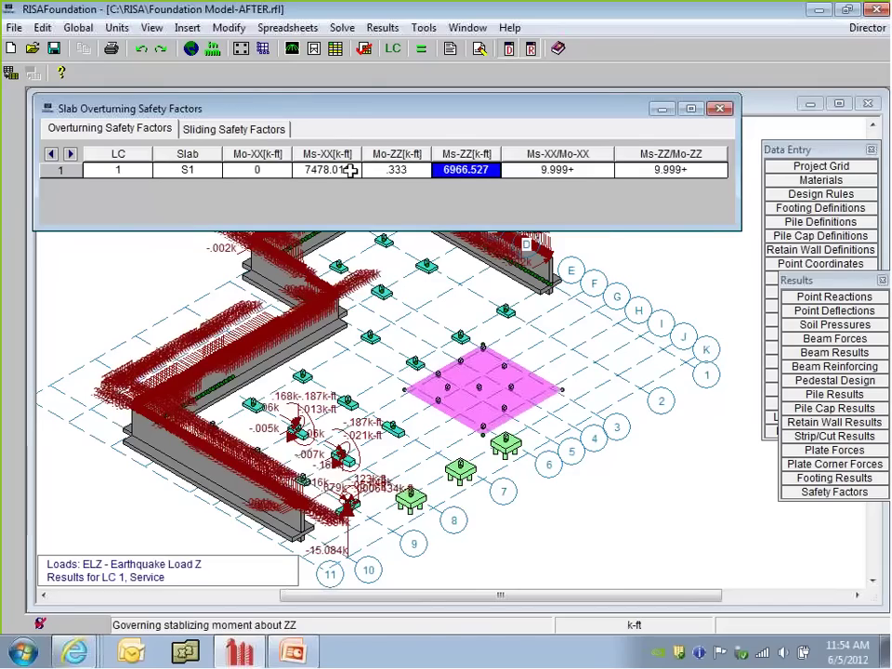
left_click(542, 169)
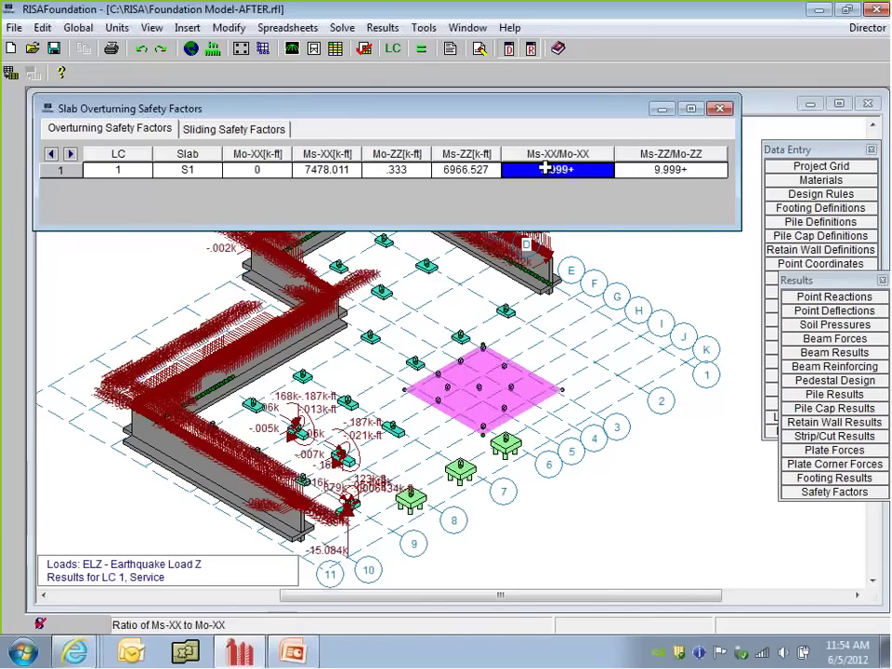
left_click(639, 170)
Step: Examine the sliding safety factors and the applied and resisting lateral forces for slab S1, and close the results
left_click(223, 131)
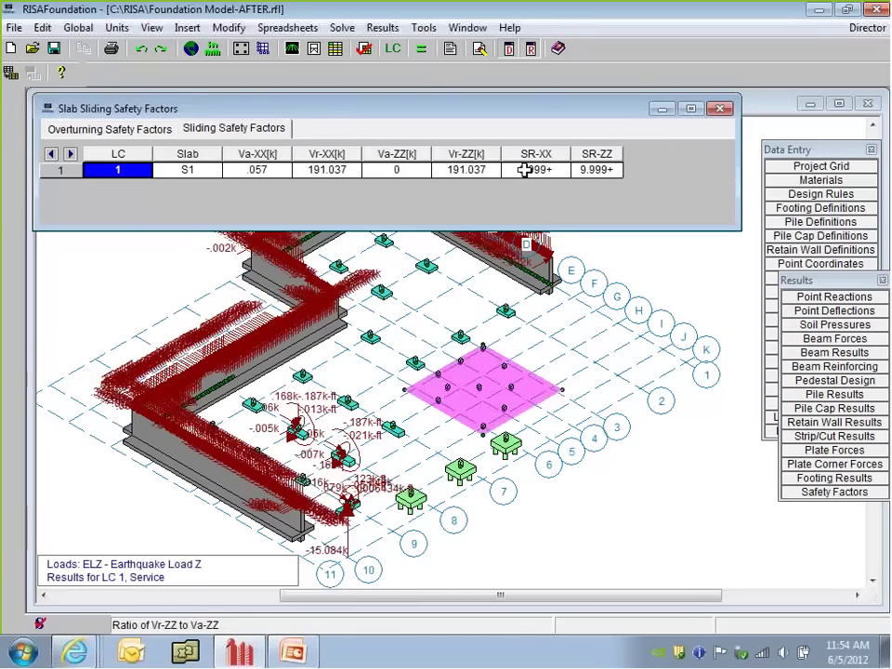
left_click(595, 170)
left_click(289, 172)
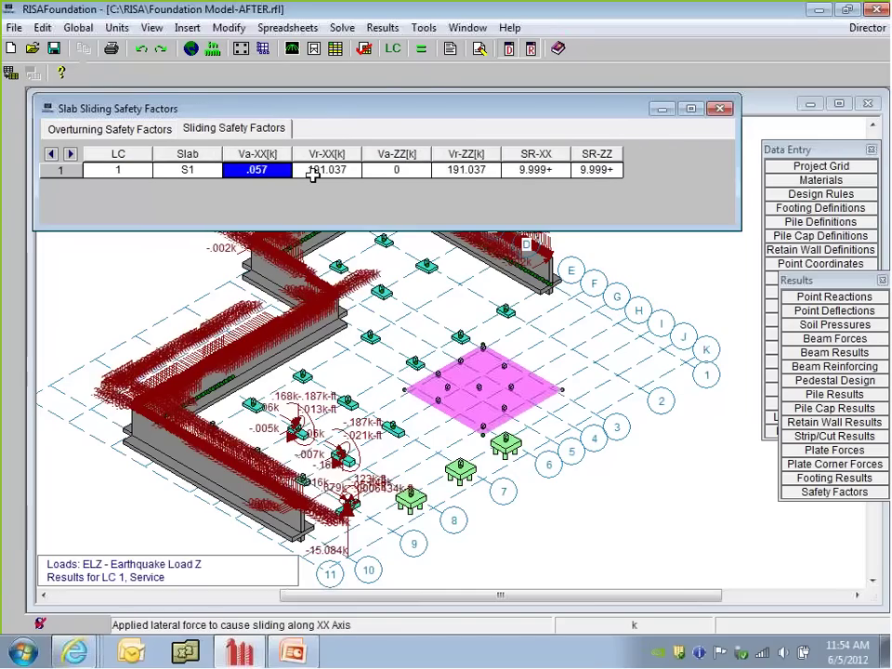
left_click(313, 173)
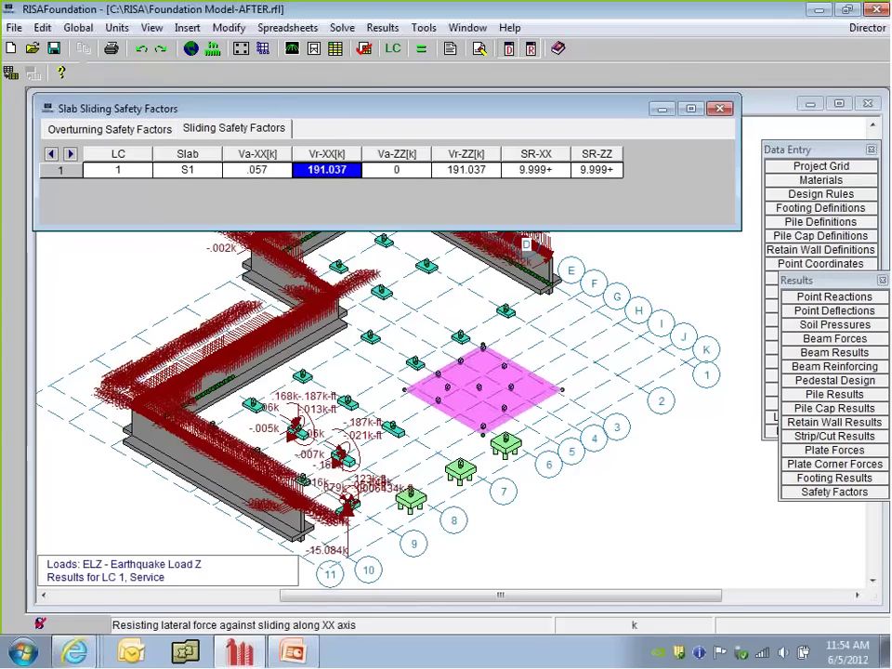
left_click(719, 109)
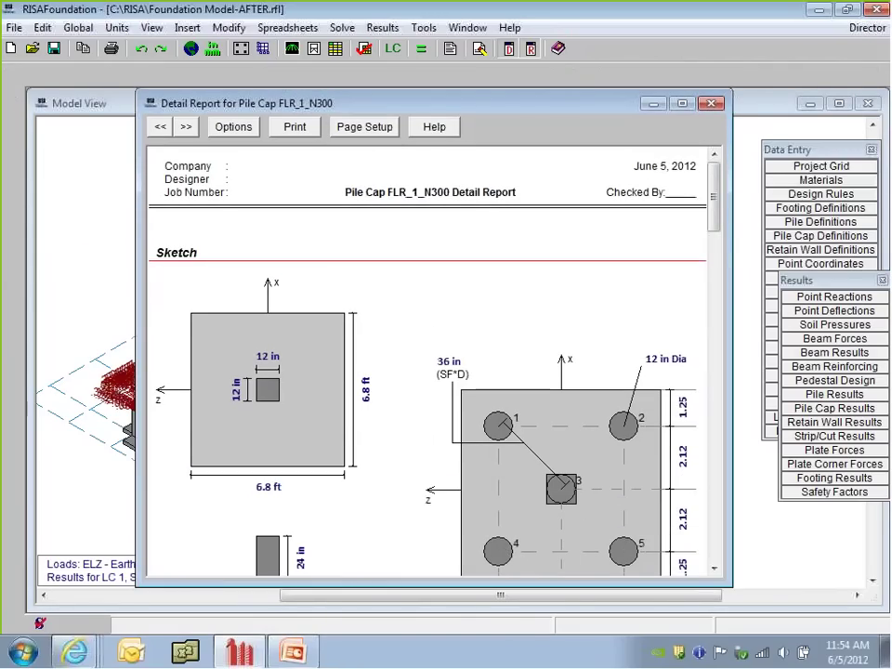
Step: Examine the sketch, pile capacity checks and flexural design in the detail report for pile cap FLR_1_N300, moving the report clear of the results list
left_click_drag(716, 193, 719, 218)
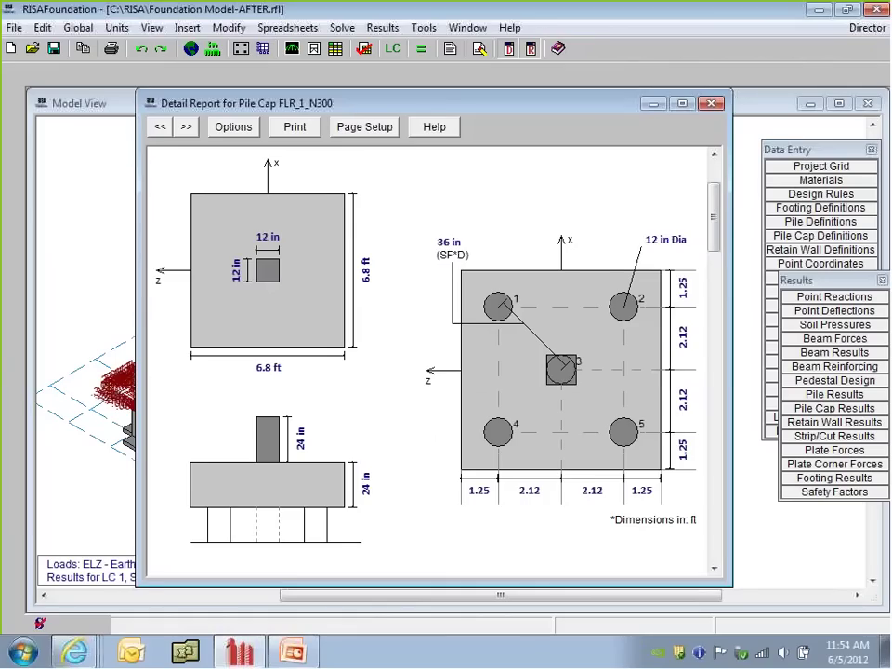
left_click_drag(518, 103, 420, 103)
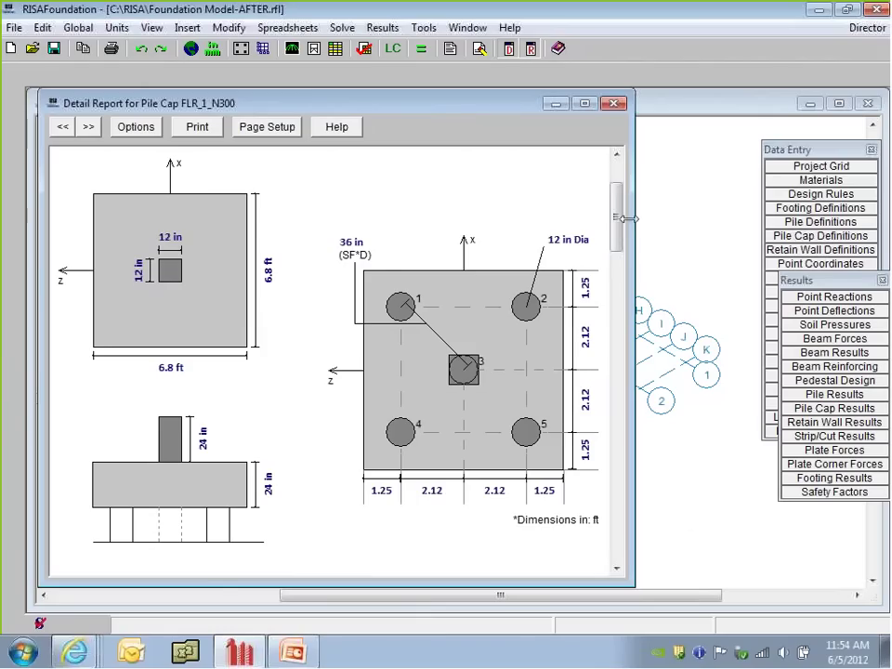
left_click_drag(619, 202, 619, 352)
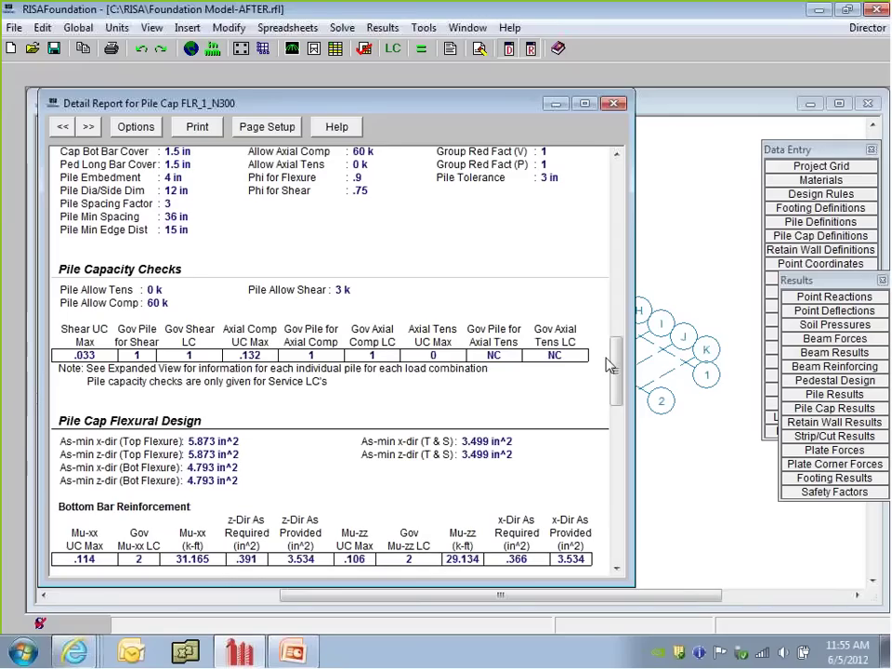
left_click_drag(611, 365, 623, 403)
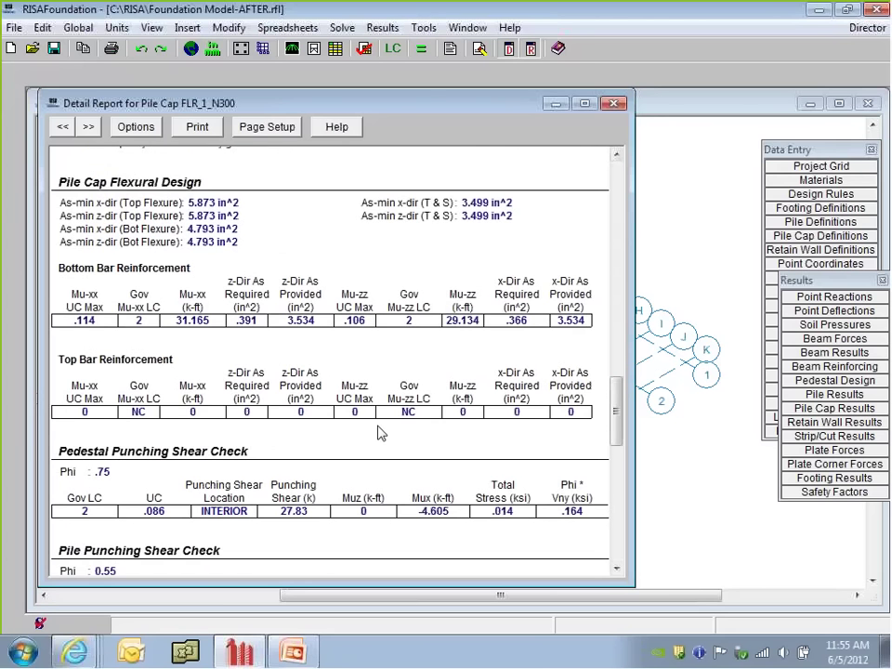
Step: Examine the punching shear, one-way shear and pedestal design checks for pile cap FLR_1_N300, and close the detail report
left_click_drag(618, 405, 618, 435)
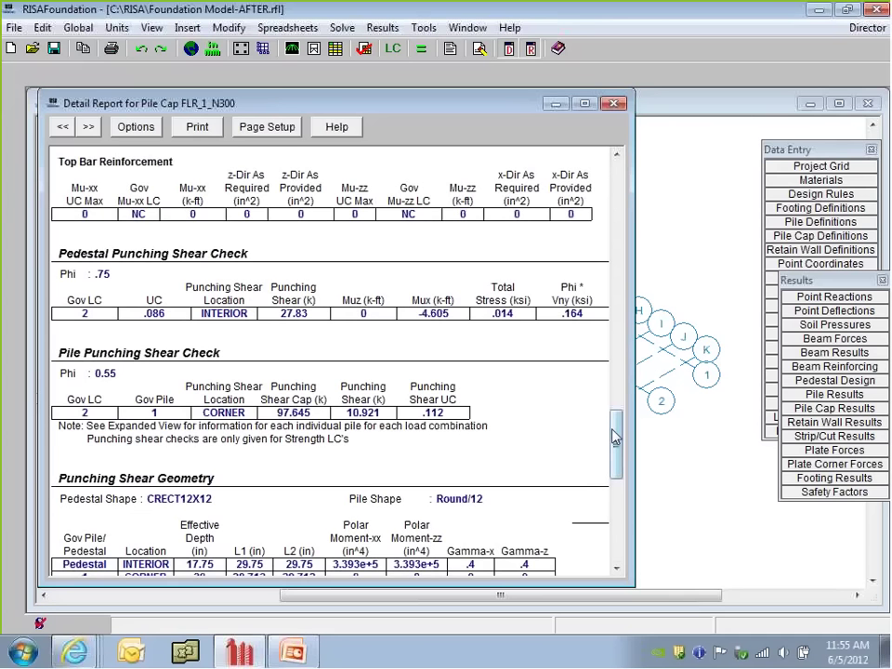
left_click_drag(617, 435, 618, 477)
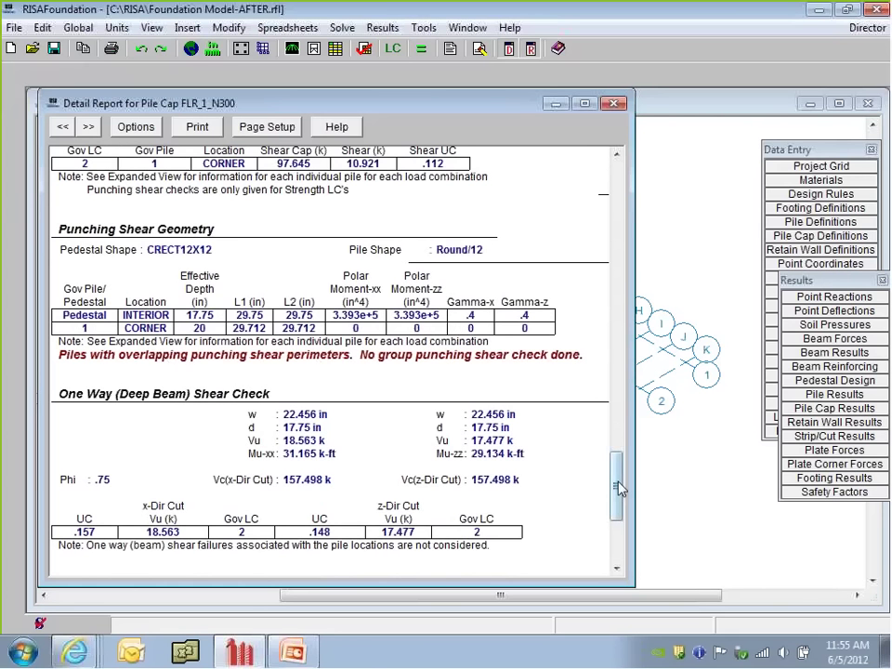
scroll(619, 523, "down", 5)
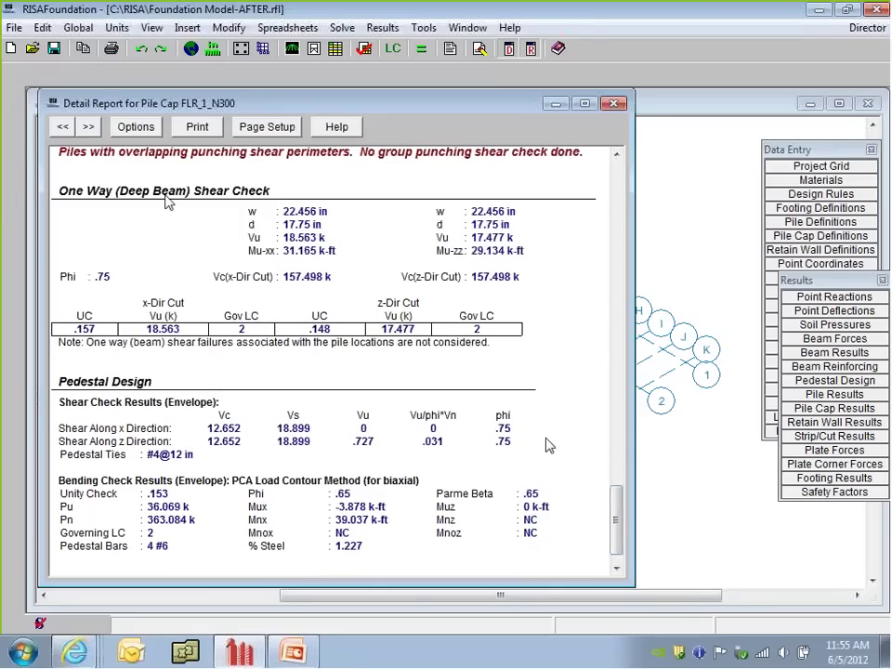
left_click_drag(617, 513, 617, 507)
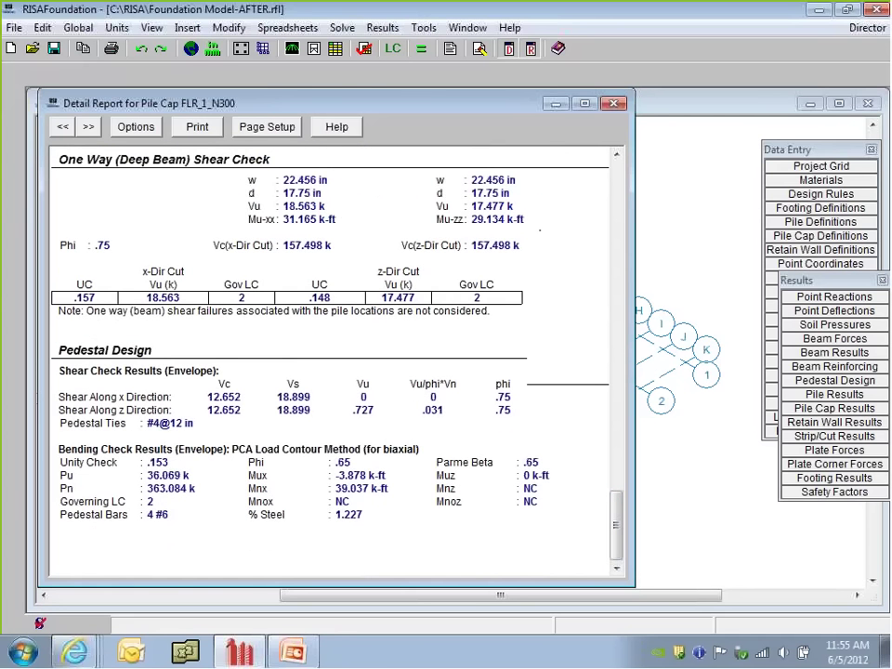
left_click(613, 103)
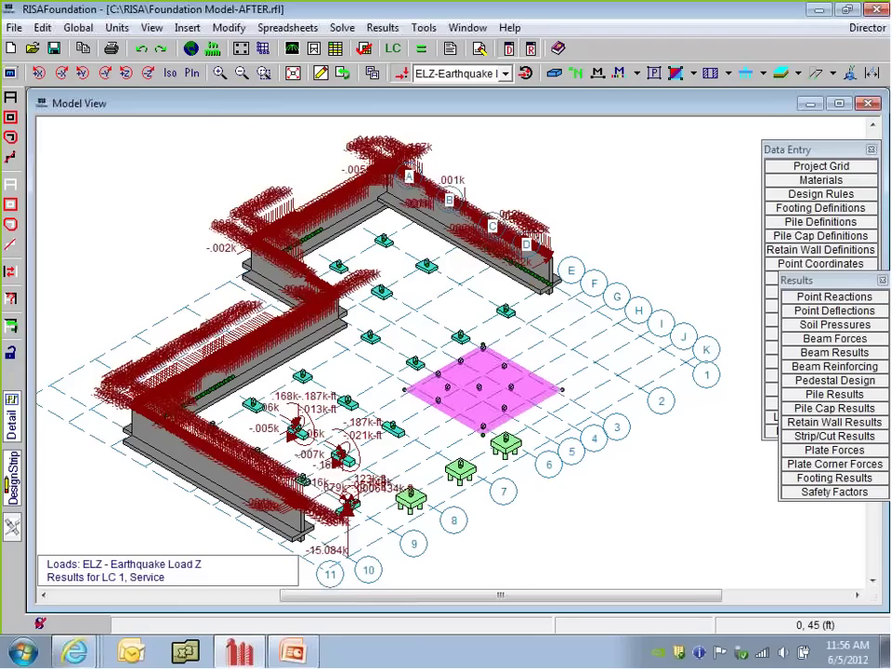
Step: Show the foundation model in plan view and switch to the PowerPoint presentation
left_click(192, 77)
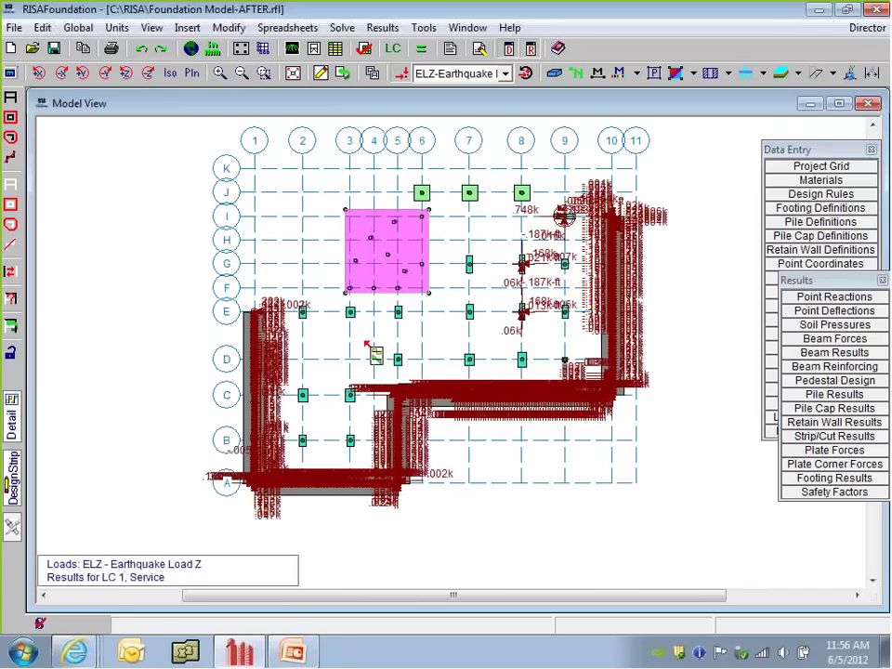
left_click(294, 653)
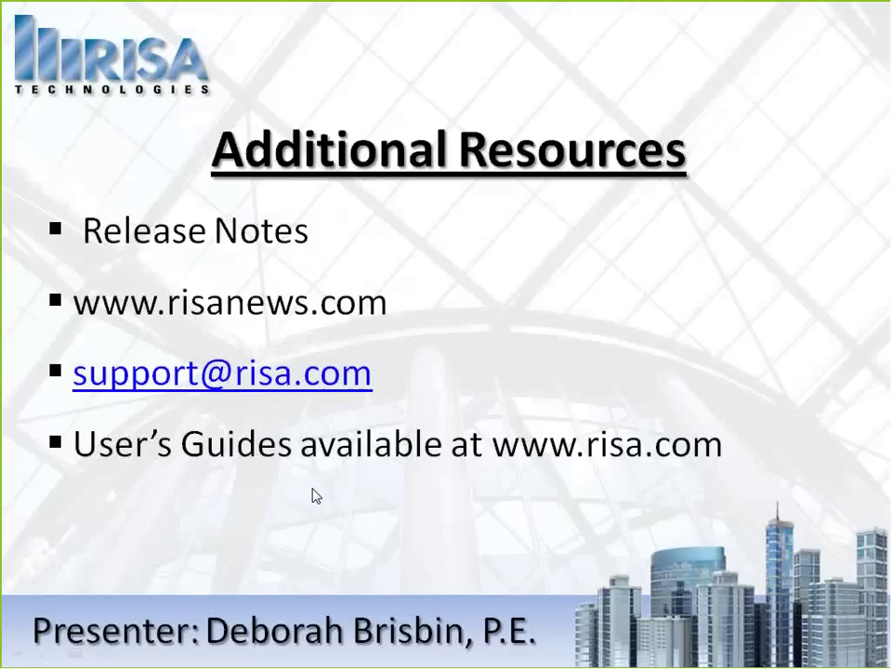